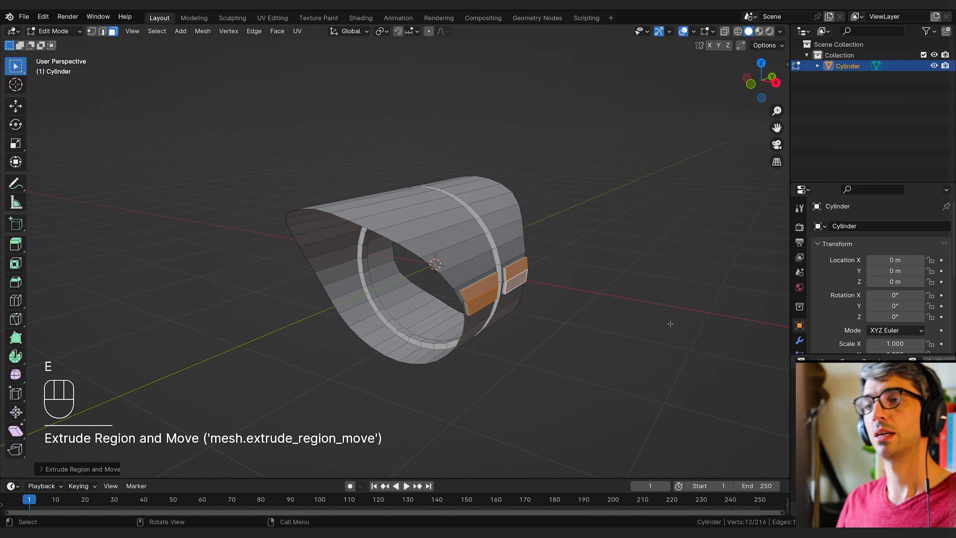
# Inset the four faces on the cylinder's opposite side, either side of the groove, and extrude them slightly outward along the X axis
pyautogui.moveTo(669, 322); pyautogui.dragTo(614, 337, button='middle')
pyautogui.press('Tab')
pyautogui.press('Tab')
pyautogui.rightClick(406, 254)
pyautogui.press('Tab')
pyautogui.rightClick(412, 239)
pyautogui.click(418, 228)
pyautogui.press('Tab')
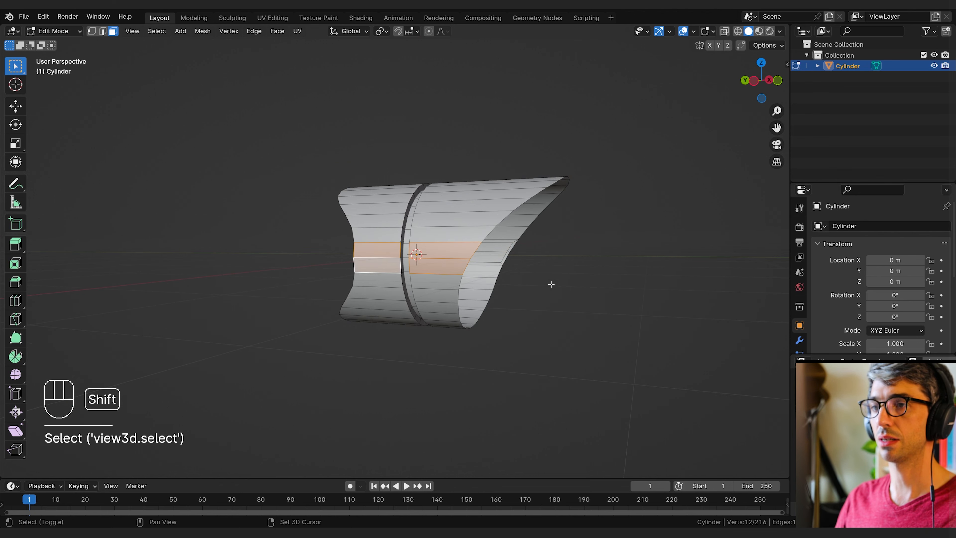
pyautogui.moveTo(551, 284); pyautogui.dragTo(540, 309, button='middle')
pyautogui.click(562, 311)
pyautogui.press('e')
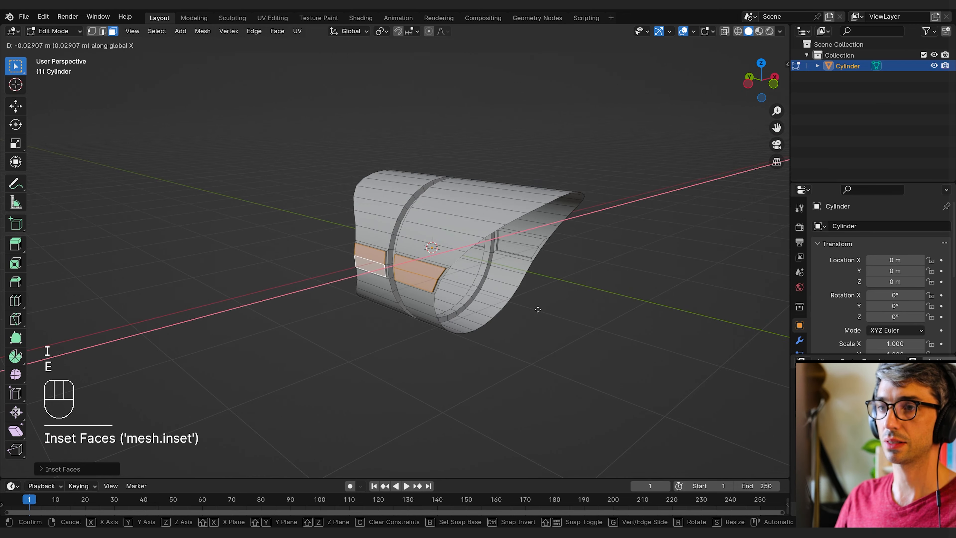
pyautogui.press('Tab')
pyautogui.moveTo(613, 320); pyautogui.dragTo(552, 335, button='middle')
pyautogui.press('Tab')
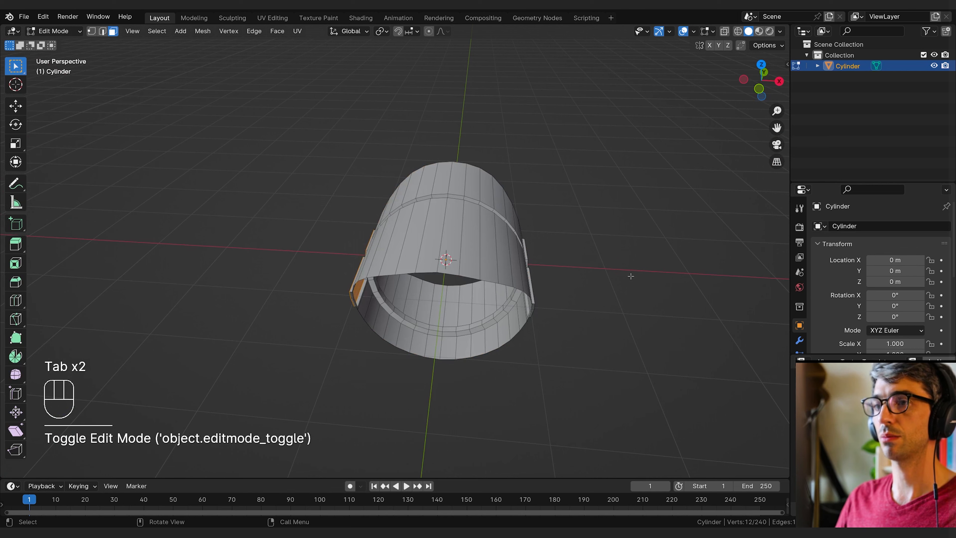
# Inset the two long faces on top of the cylinder's front section and extrude them slightly upward as a raised panel
pyautogui.click(448, 264)
pyautogui.moveTo(447, 264); pyautogui.dragTo(594, 326, button='middle')
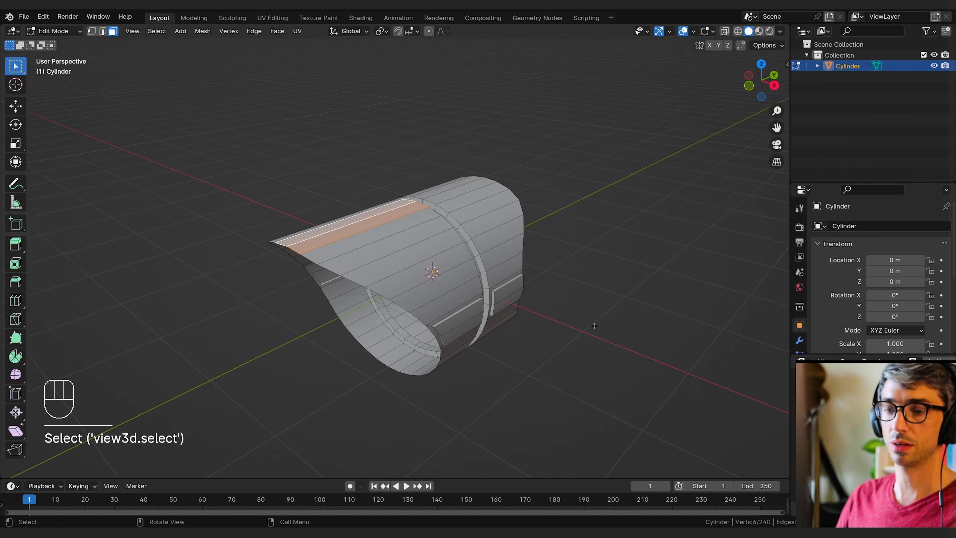
pyautogui.click(628, 342)
pyautogui.press('e')
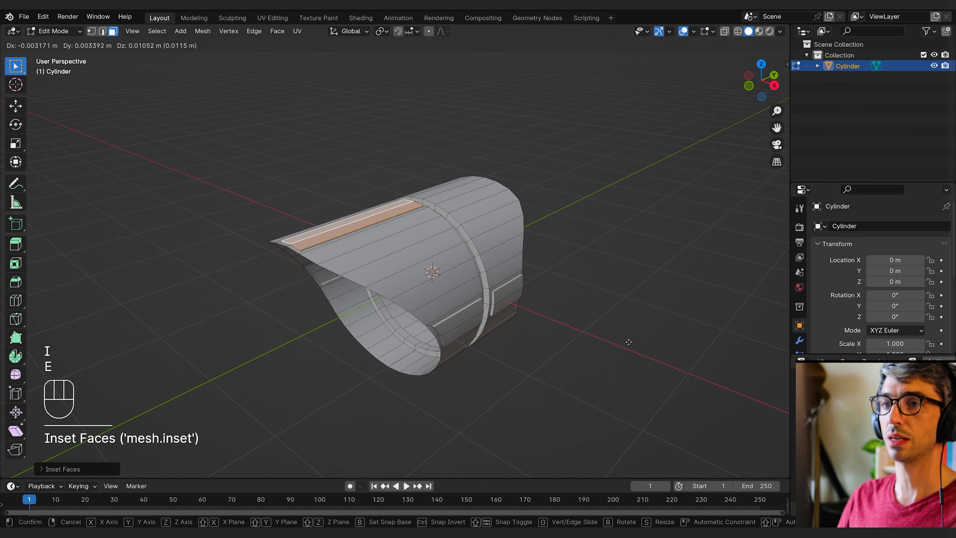
pyautogui.click(629, 338)
pyautogui.moveTo(629, 338); pyautogui.dragTo(497, 324, button='middle')
pyautogui.press('Tab')
pyautogui.moveTo(418, 284); pyautogui.dragTo(438, 231, button='middle')
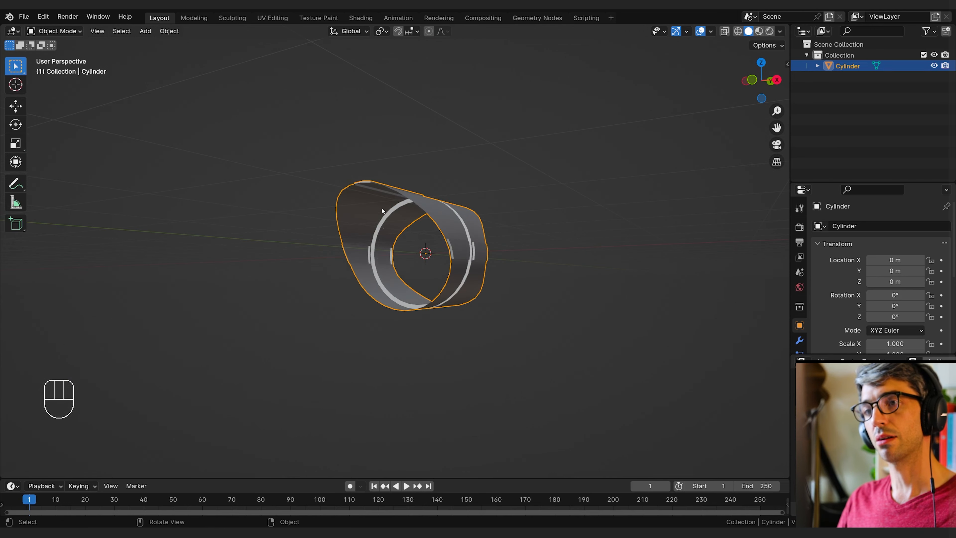
# Extrude the edge loop of the slanted front opening and scale it inward to about 0.97 to form a rim
pyautogui.moveTo(382, 208); pyautogui.dragTo(655, 310, button='middle')
pyautogui.press('Tab')
pyautogui.press('2')
pyautogui.keyDown('alt'); pyautogui.click(423, 320); pyautogui.keyUp('alt')
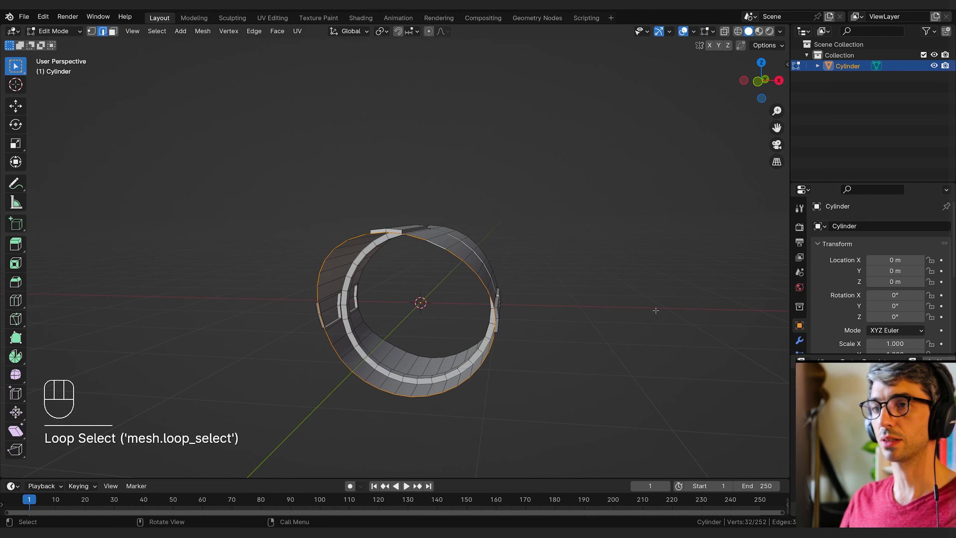
pyautogui.press('e')
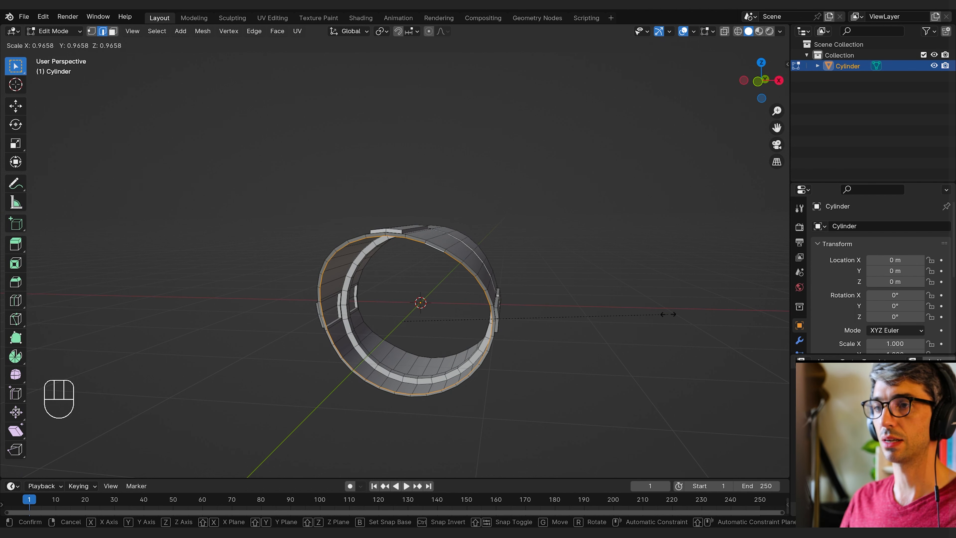
pyautogui.click(666, 314)
pyautogui.moveTo(666, 314); pyautogui.dragTo(551, 316, button='middle')
# Extrude the inner rim loop backward along the Y axis to start the cylinder's inner wall
pyautogui.press('e')
pyautogui.press('y')
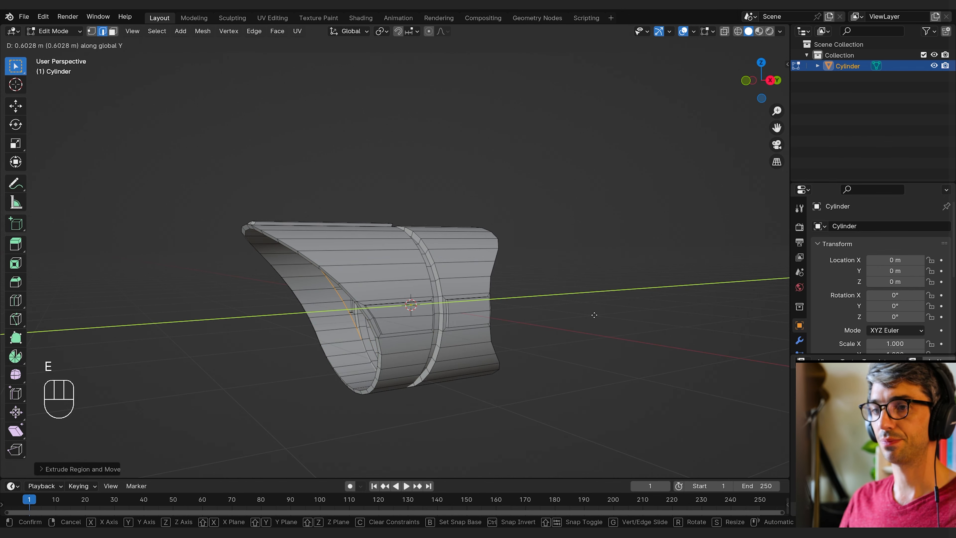
pyautogui.click(609, 312)
pyautogui.moveTo(623, 314); pyautogui.dragTo(586, 357, button='middle')
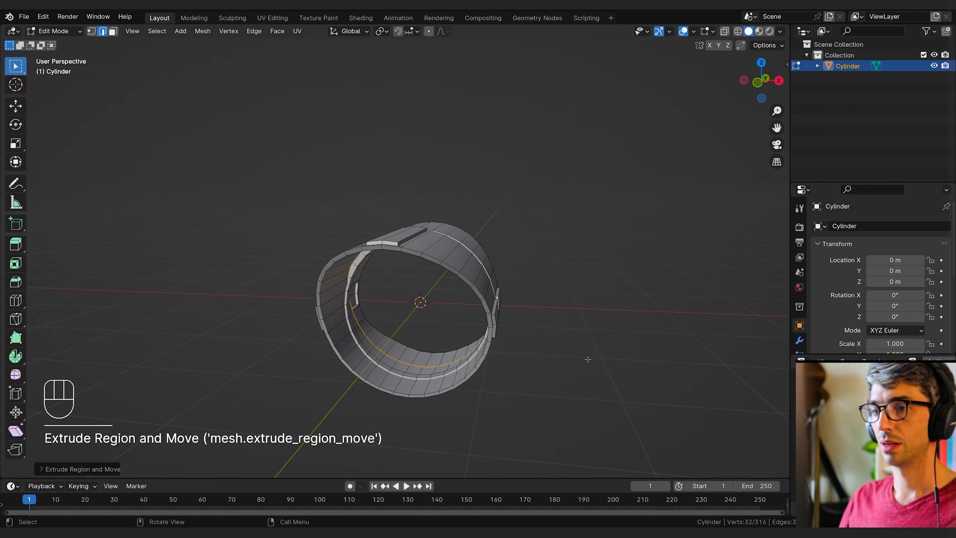
pyautogui.scroll(4, 495, 373)
pyautogui.moveTo(495, 373)
pyautogui.mouseDown(button='middle')
pyautogui.moveTo(534, 370)
pyautogui.moveTo(500, 380)
pyautogui.mouseUp(button='middle')
# Flatten the inner wall's end loop along Y and move it along Y close to the rear opening
pyautogui.press('g')
pyautogui.press('y')
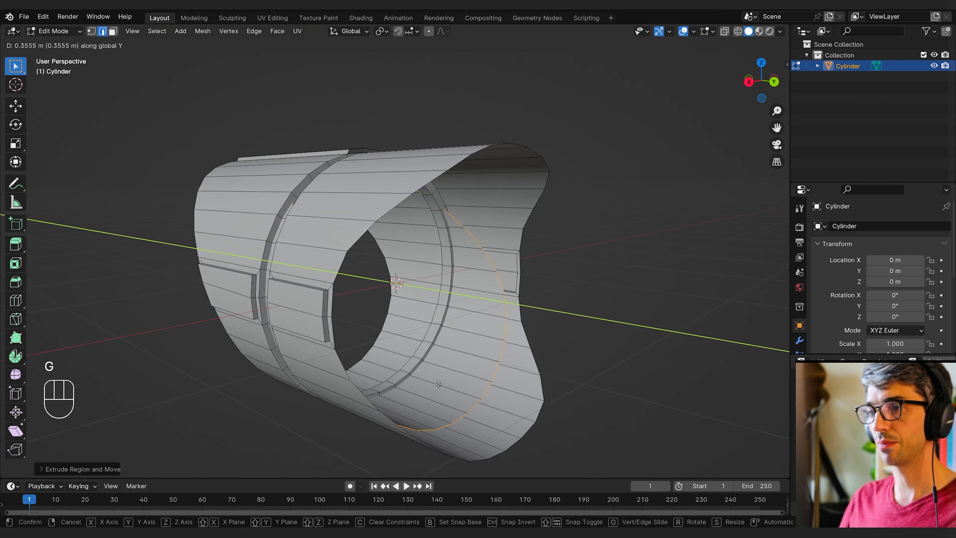
pyautogui.click(666, 421)
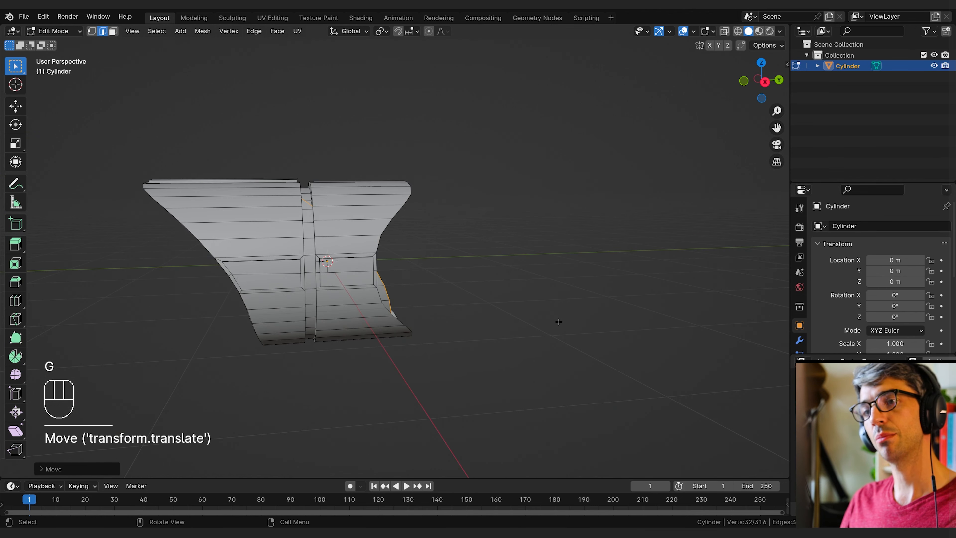
pyautogui.press('s')
pyautogui.press('y')
pyautogui.click(560, 322)
pyautogui.moveTo(560, 322); pyautogui.dragTo(487, 310, button='middle')
pyautogui.press('g')
pyautogui.press('y')
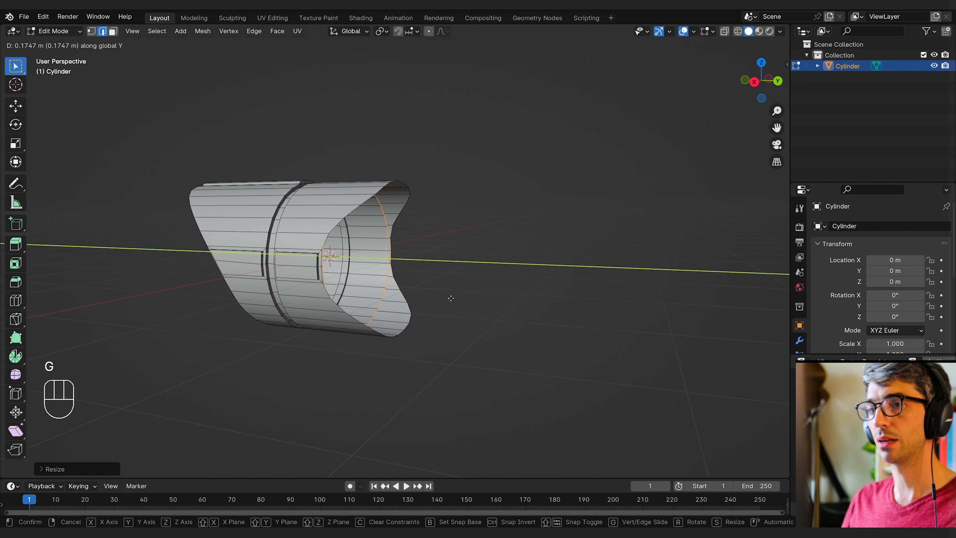
pyautogui.click(449, 299)
pyautogui.moveTo(449, 299); pyautogui.dragTo(414, 317, button='middle')
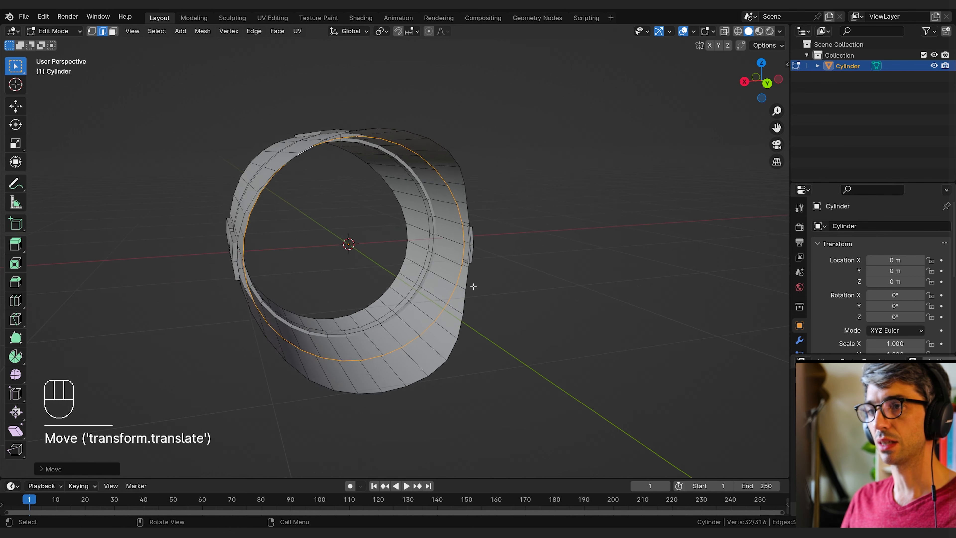
# Extrude the edge loop of the rear opening and scale it slightly inward to form a rim
pyautogui.scroll(4, 472, 283)
pyautogui.moveTo(478, 282); pyautogui.dragTo(421, 258, button='middle')
pyautogui.keyDown('alt'); pyautogui.click(429, 151); pyautogui.keyUp('alt')
pyautogui.press('e')
pyautogui.click(578, 259)
# Join the rear rim's inner loop to the inner wall's end loop with Bridge Edge Loops
pyautogui.scroll(3, 417, 257)
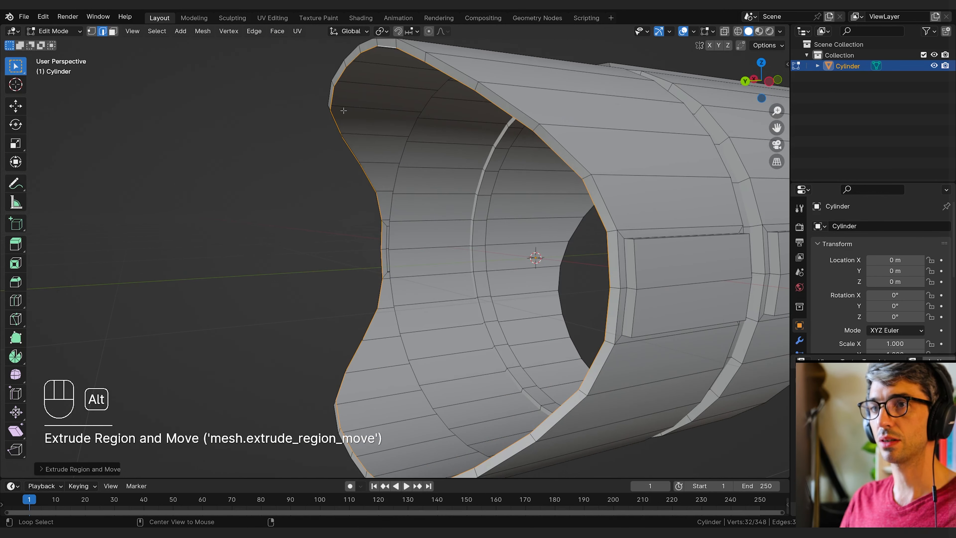
pyautogui.keyDown('alt'); pyautogui.keyDown('shift'); pyautogui.click(397, 173); pyautogui.keyUp('shift'); pyautogui.keyUp('alt')
pyautogui.moveTo(397, 173); pyautogui.dragTo(418, 74, button='middle')
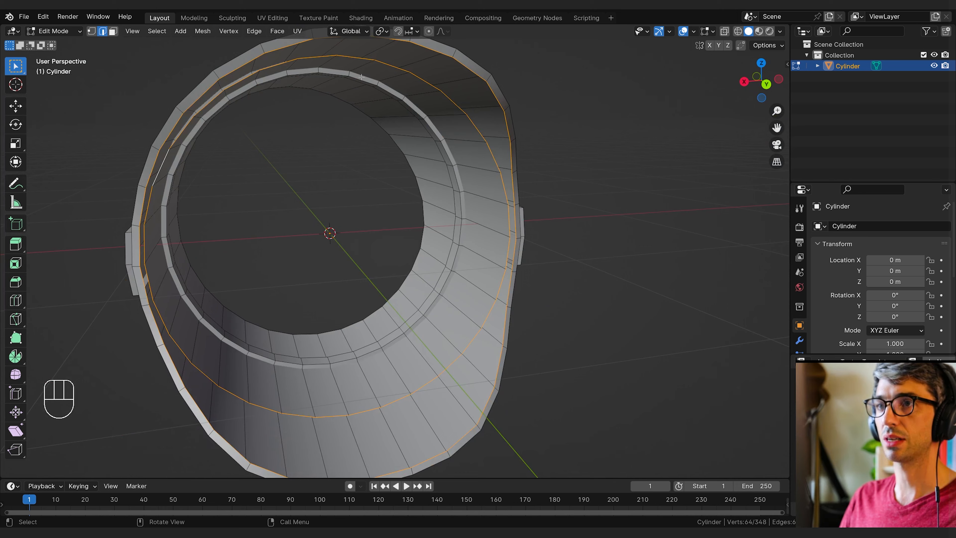
pyautogui.moveTo(560, 305); pyautogui.dragTo(533, 327, button='middle')
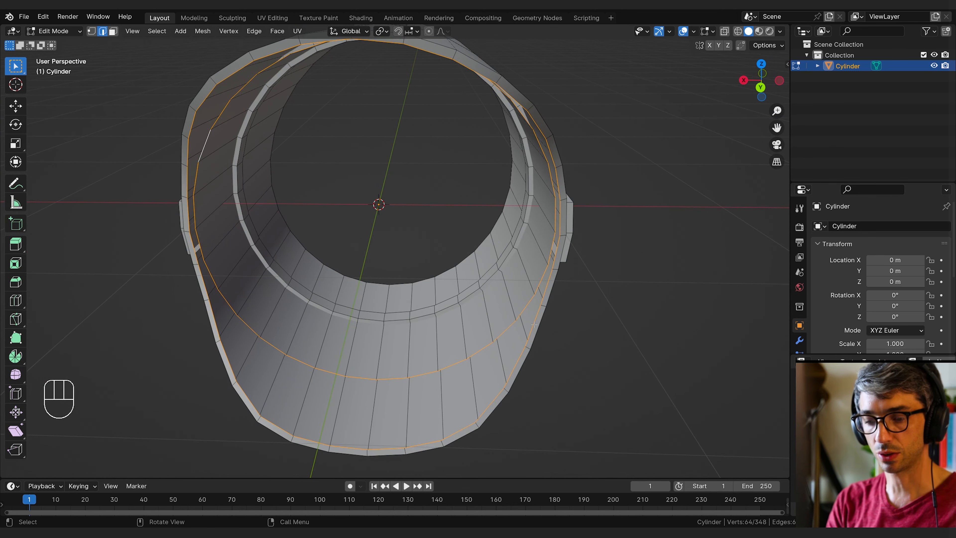
pyautogui.press('F3')
pyautogui.write('br')
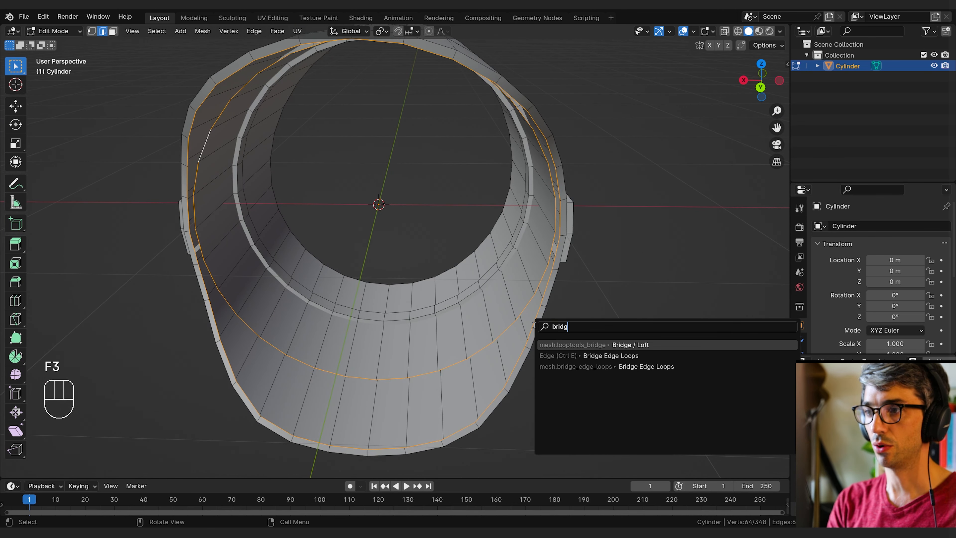
pyautogui.write('idg')
pyautogui.press('Down')
pyautogui.press('Return')
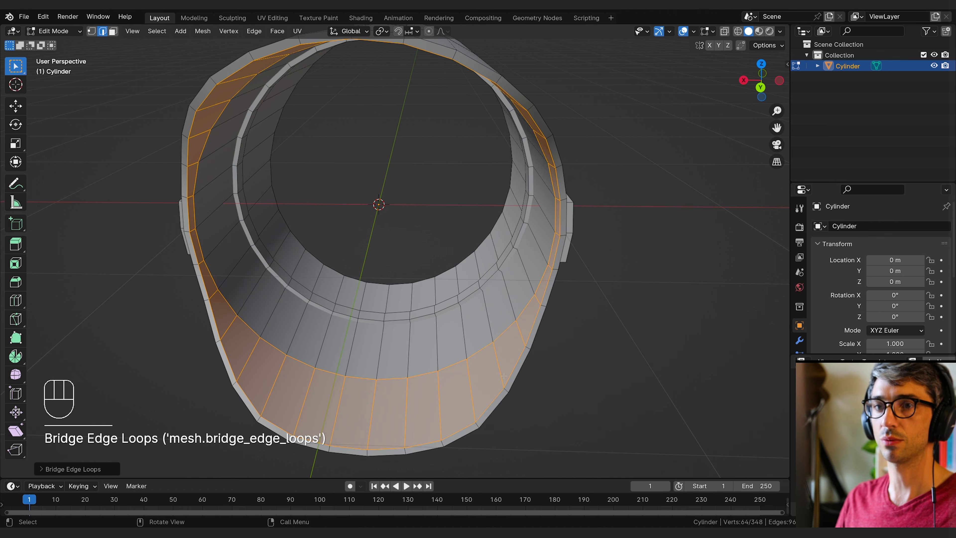
# Scale the groove's ring of faces slightly outward so it stops poking through the inner wall
pyautogui.moveTo(503, 375); pyautogui.dragTo(295, 389, button='middle')
pyautogui.moveTo(376, 188); pyautogui.dragTo(360, 299, button='middle')
pyautogui.press('Tab')
pyautogui.scroll(-3, 492, 242)
pyautogui.press('Tab')
pyautogui.scroll(3, 360, 298)
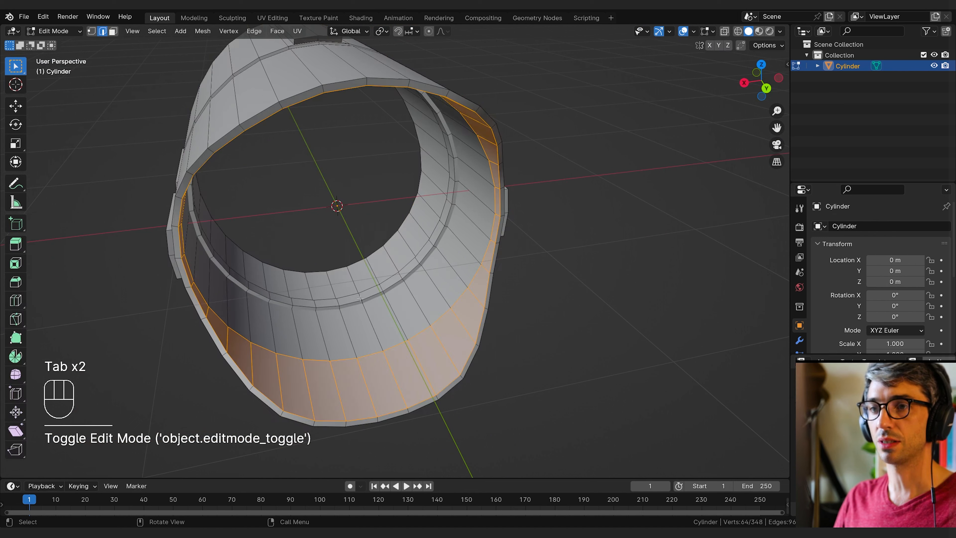
pyautogui.press('3')
pyautogui.keyDown('alt'); pyautogui.click(365, 291); pyautogui.keyUp('alt')
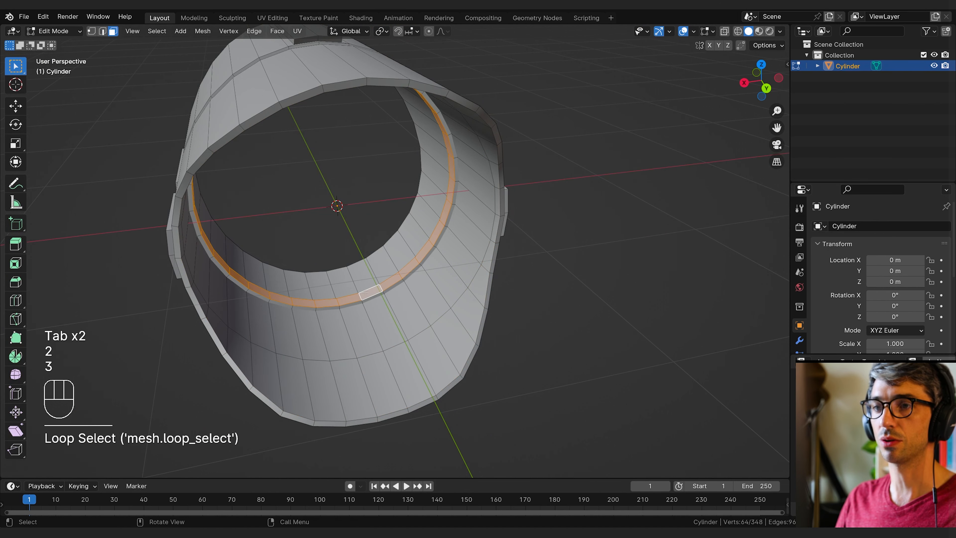
pyautogui.moveTo(412, 184); pyautogui.dragTo(511, 210, button='middle')
pyautogui.press('s')
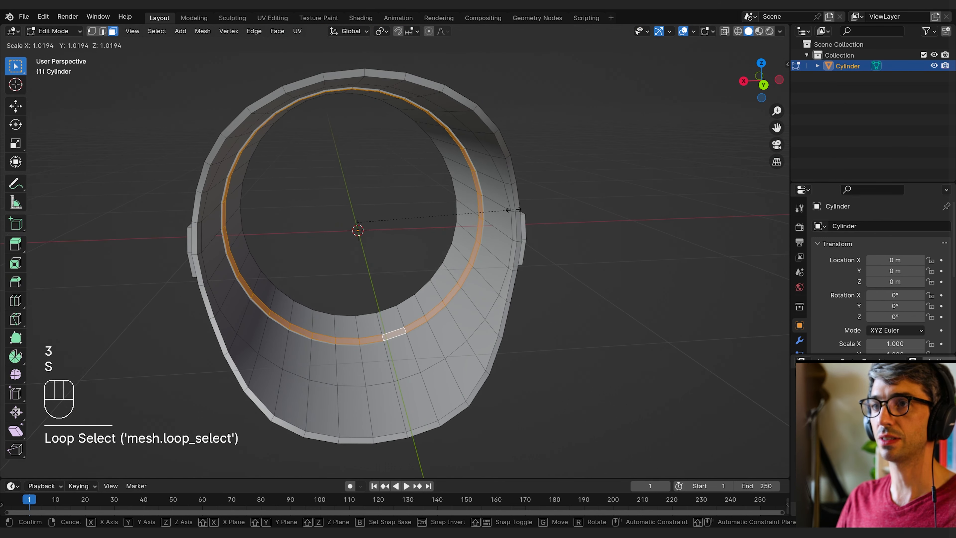
pyautogui.click(516, 208)
pyautogui.moveTo(516, 208); pyautogui.dragTo(399, 301, button='middle')
pyautogui.press('s')
pyautogui.press('Tab')
pyautogui.press('Tab')
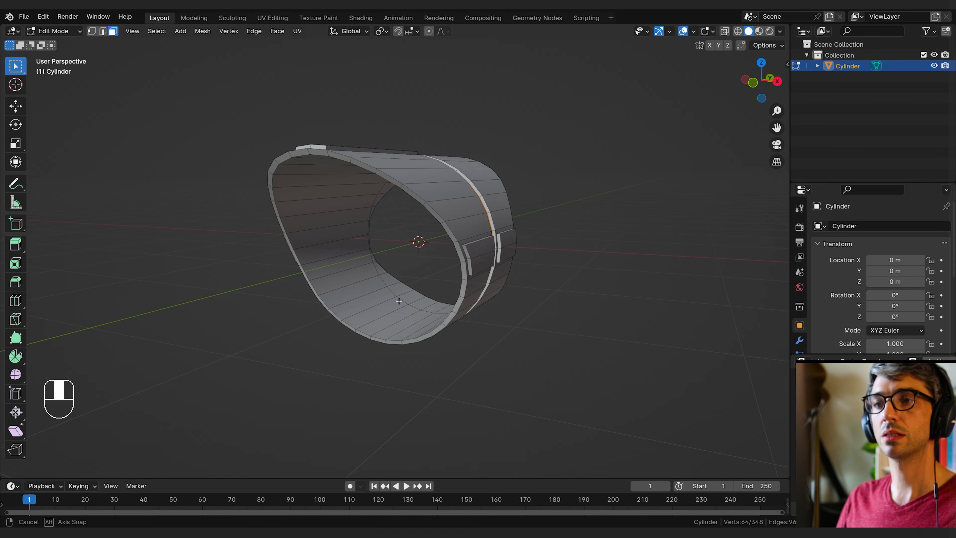
# Duplicate the edge loop inside the cylinder's inner wall in place and separate the copy into its own object
pyautogui.moveTo(389, 318); pyautogui.dragTo(510, 313, button='middle')
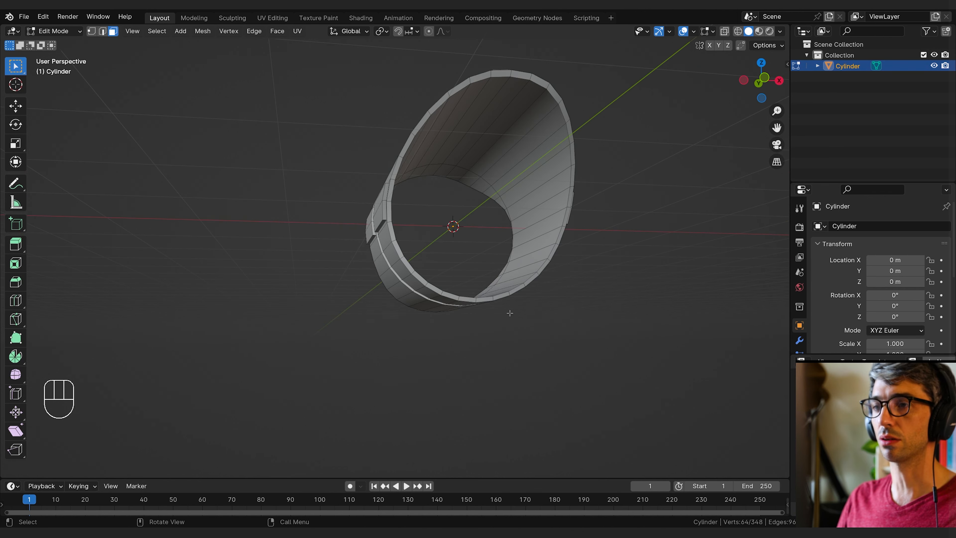
pyautogui.moveTo(550, 155); pyautogui.dragTo(350, 193, button='middle')
pyautogui.moveTo(423, 256); pyautogui.dragTo(573, 325, button='middle')
pyautogui.keyDown('alt'); pyautogui.click(431, 308); pyautogui.keyUp('alt')
pyautogui.hotkey('shift', 'd')
pyautogui.rightClick(561, 323)
pyautogui.press('g')
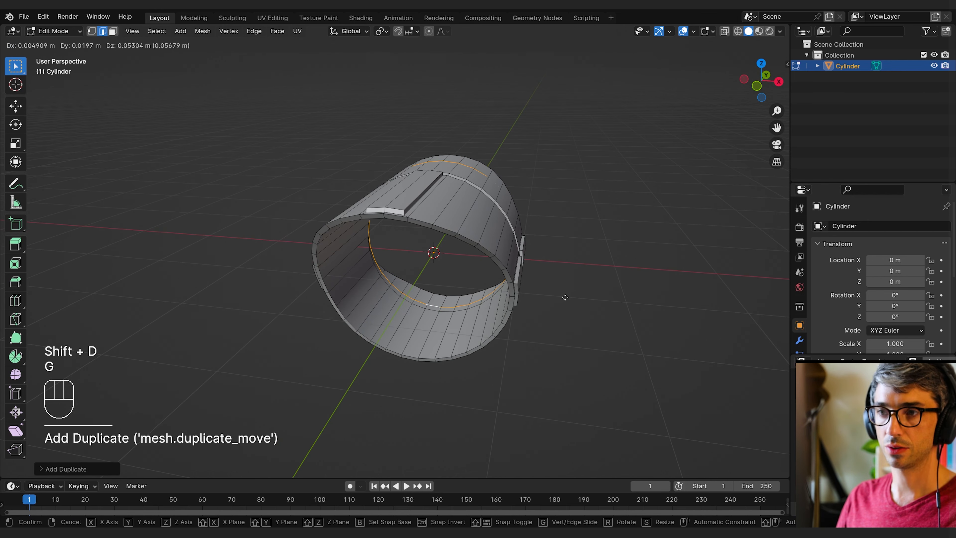
pyautogui.rightClick(576, 299)
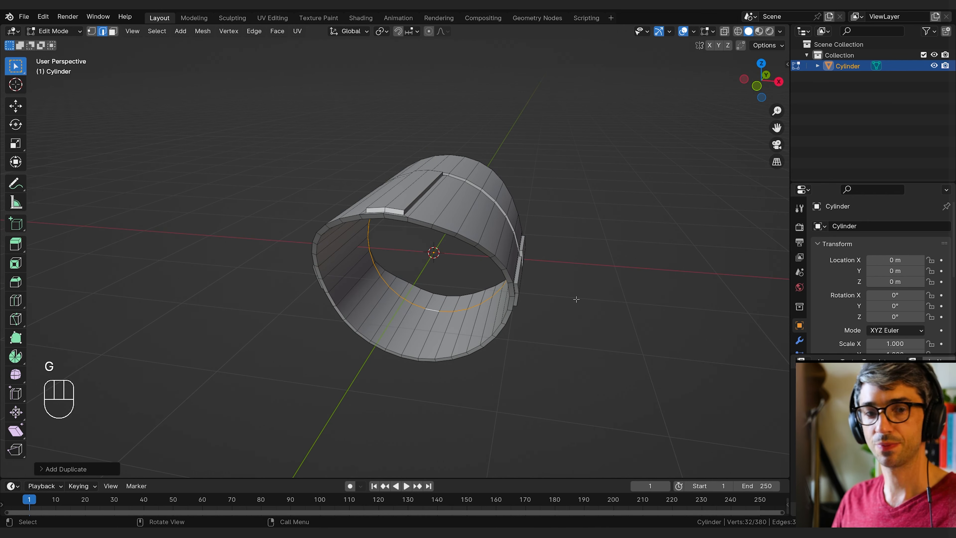
pyautogui.click(576, 300)
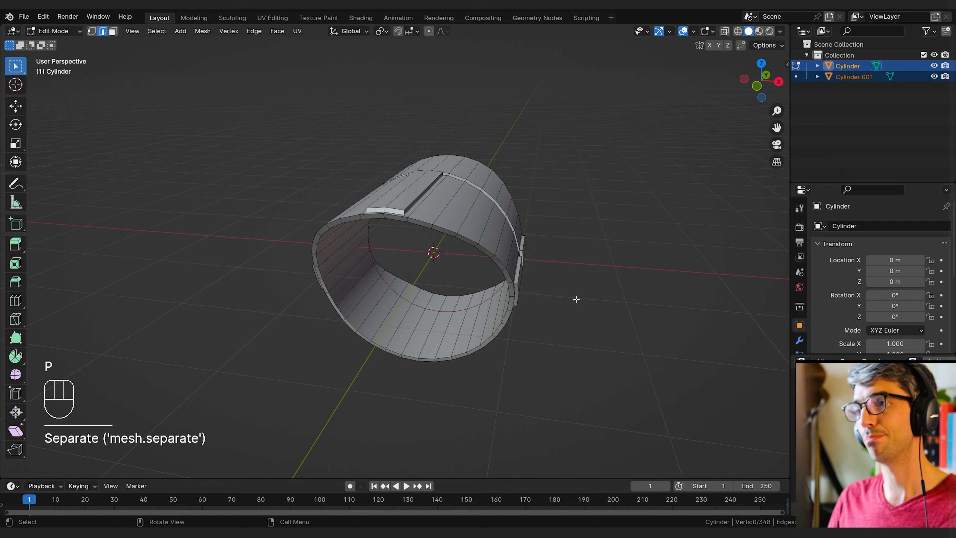
pyautogui.press('Tab')
# Move the separated loop Cylinder.001 along the Y axis to a location of about -1.09 m, toward the front opening
pyautogui.click(851, 77)
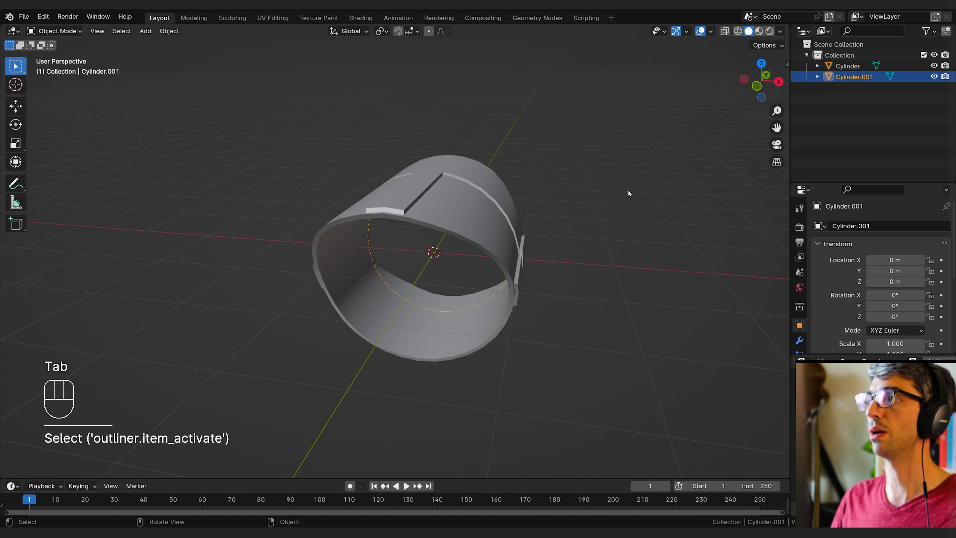
pyautogui.press('g')
pyautogui.rightClick(613, 205)
pyautogui.moveTo(622, 241); pyautogui.dragTo(602, 243, button='middle')
pyautogui.press('g')
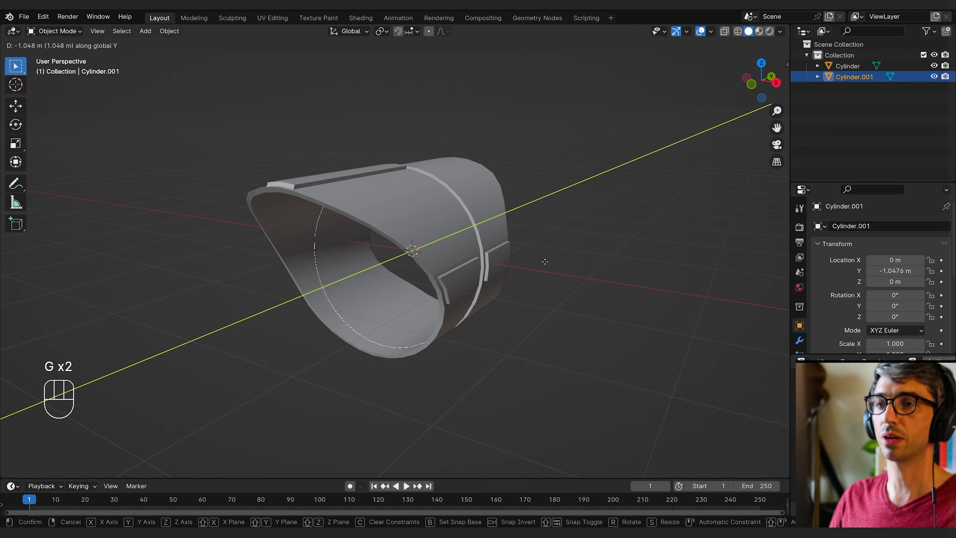
pyautogui.click(545, 263)
pyautogui.moveTo(545, 263); pyautogui.dragTo(677, 258, button='middle')
# Fill the whole separated loop Cylinder.001 with a grid of faces using Grid Fill
pyautogui.press('Tab')
pyautogui.press('a')
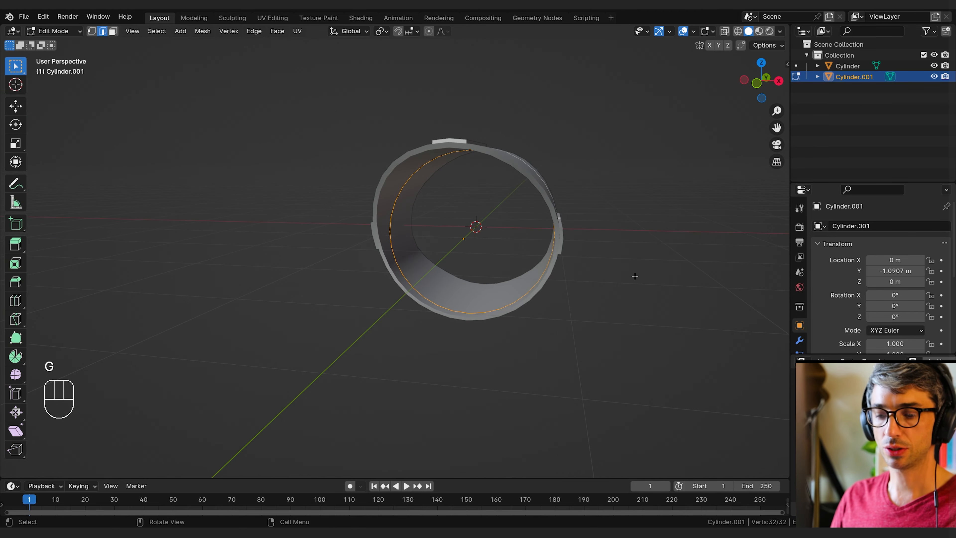
pyautogui.press('F3')
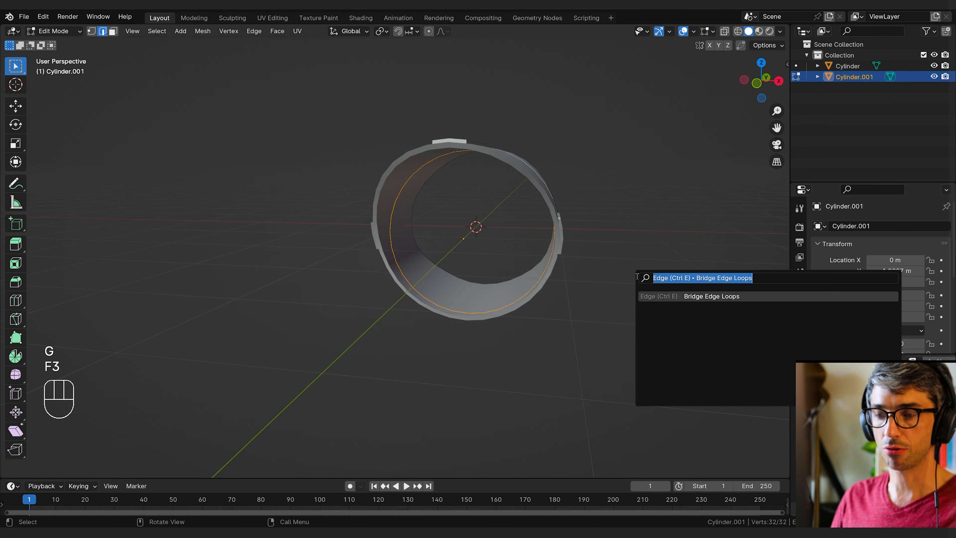
pyautogui.write('grid')
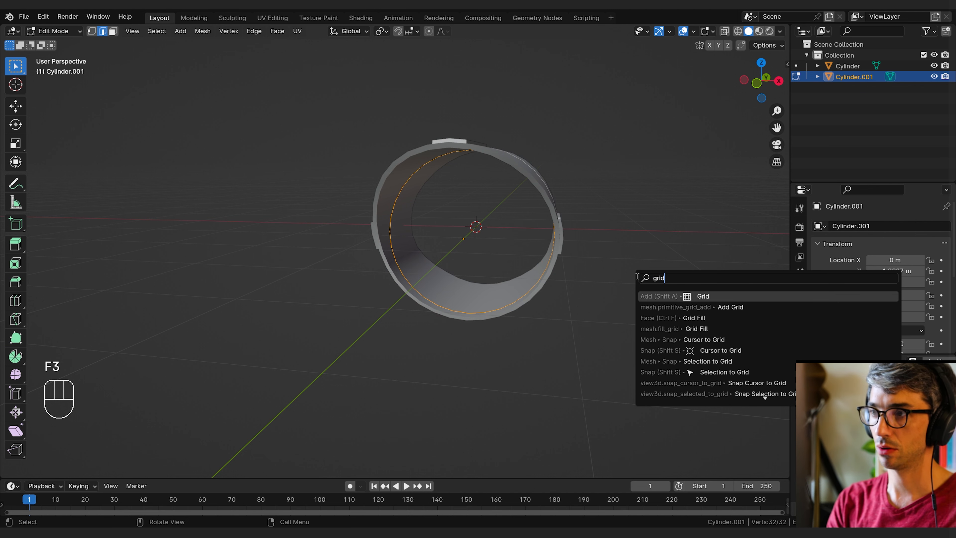
pyautogui.press('Down')
pyautogui.press('Down')
pyautogui.press('Return')
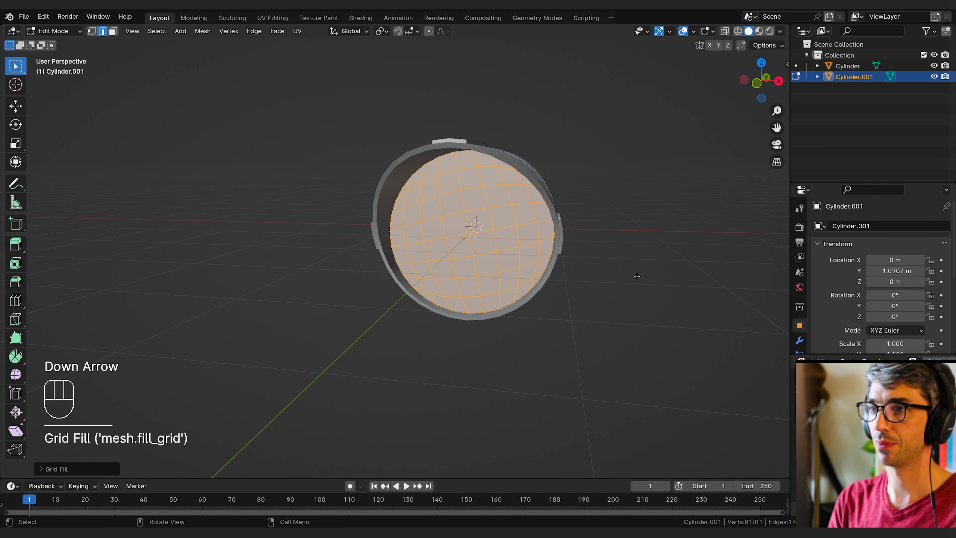
# Set the Grid Fill offset to 1 to straighten the grid, trying Simple Blending and leaving it off
pyautogui.moveTo(361, 375); pyautogui.dragTo(265, 430, button='middle')
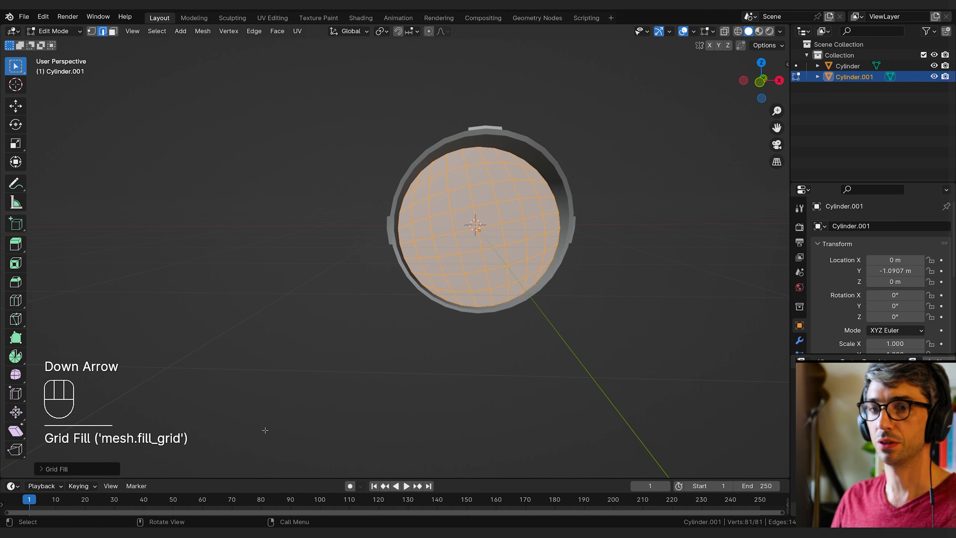
pyautogui.click(48, 468)
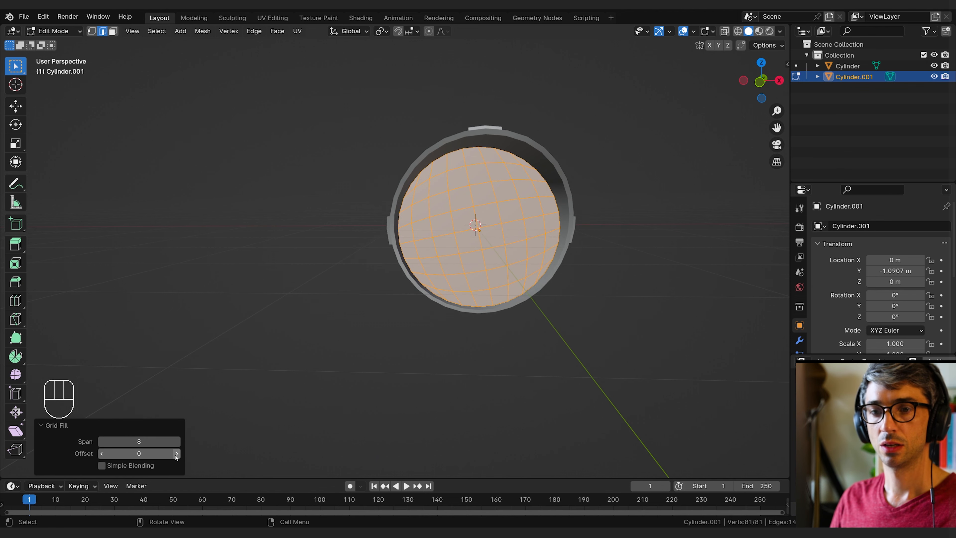
pyautogui.moveTo(538, 339); pyautogui.dragTo(516, 341, button='middle')
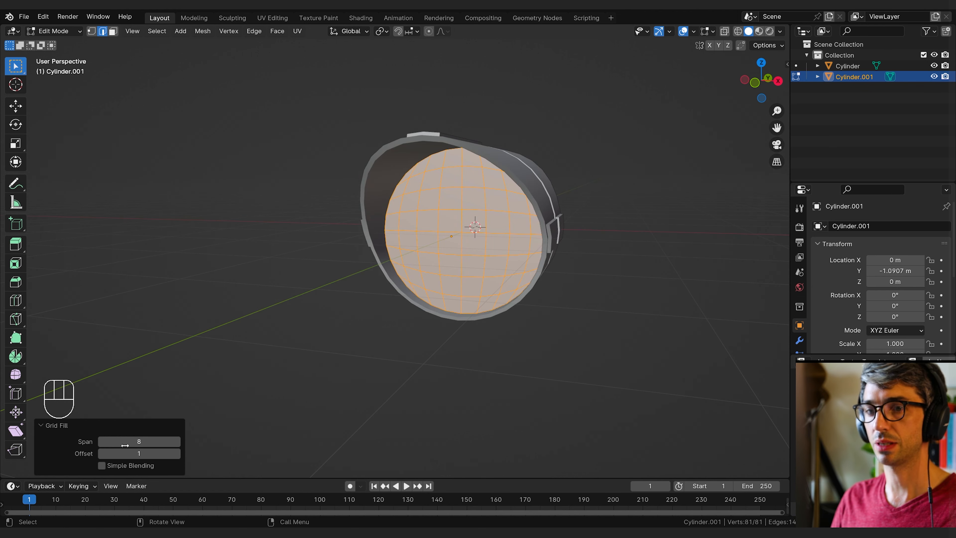
pyautogui.moveTo(193, 432); pyautogui.dragTo(456, 354, button='middle')
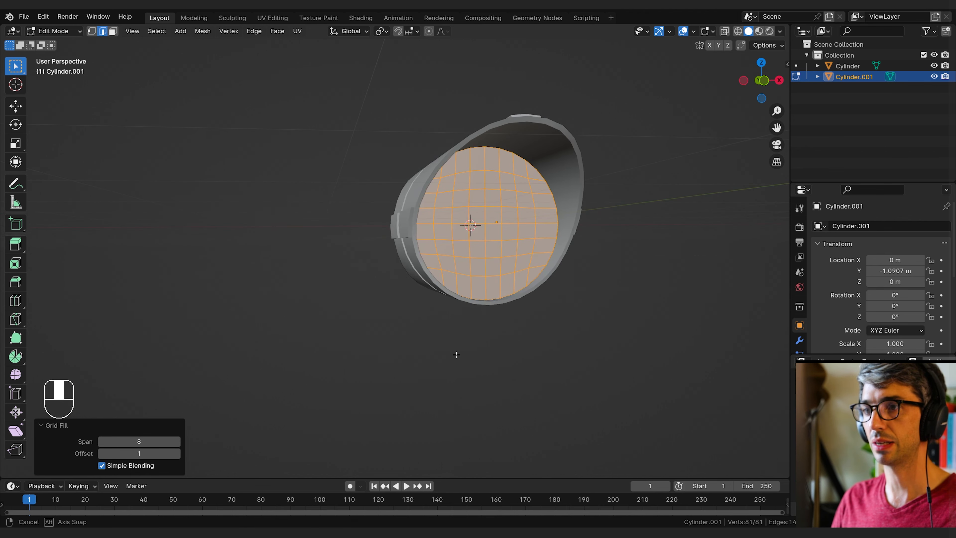
pyautogui.click(102, 467)
pyautogui.click(102, 466)
pyautogui.moveTo(510, 384); pyautogui.dragTo(464, 384, button='middle')
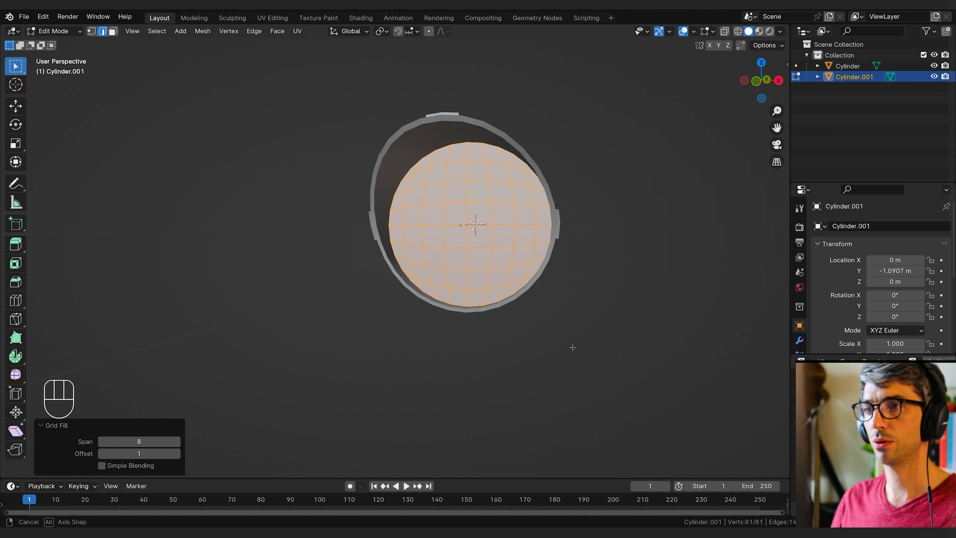
# Bulge the disc by moving its centre vertex about -0.345 m along Y with smooth proportional editing, radius about 1.46 m
pyautogui.moveTo(572, 347); pyautogui.dragTo(227, 110, button='middle')
pyautogui.click(92, 33)
pyautogui.moveTo(401, 230); pyautogui.dragTo(305, 241, button='middle')
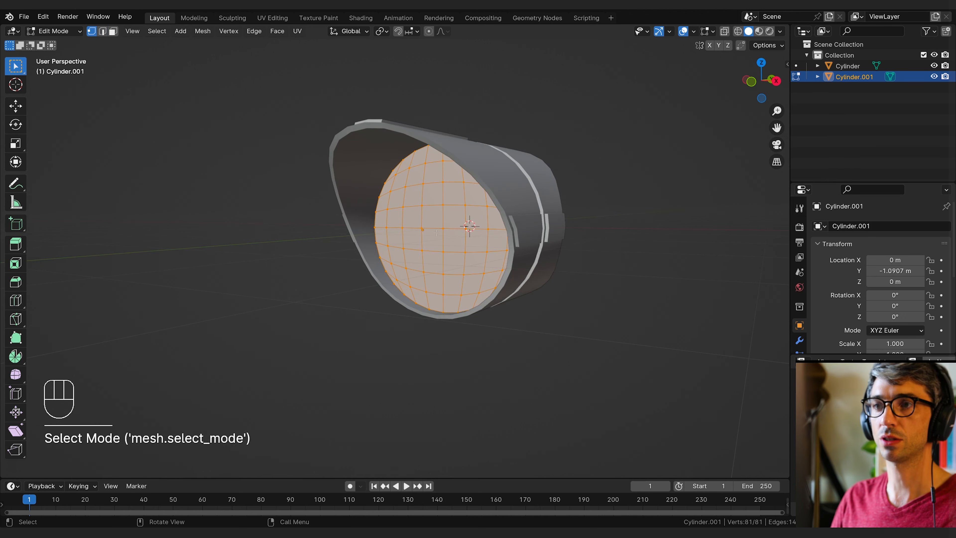
pyautogui.click(444, 229)
pyautogui.moveTo(446, 231); pyautogui.dragTo(651, 195, button='middle')
pyautogui.click(428, 31)
pyautogui.press('g')
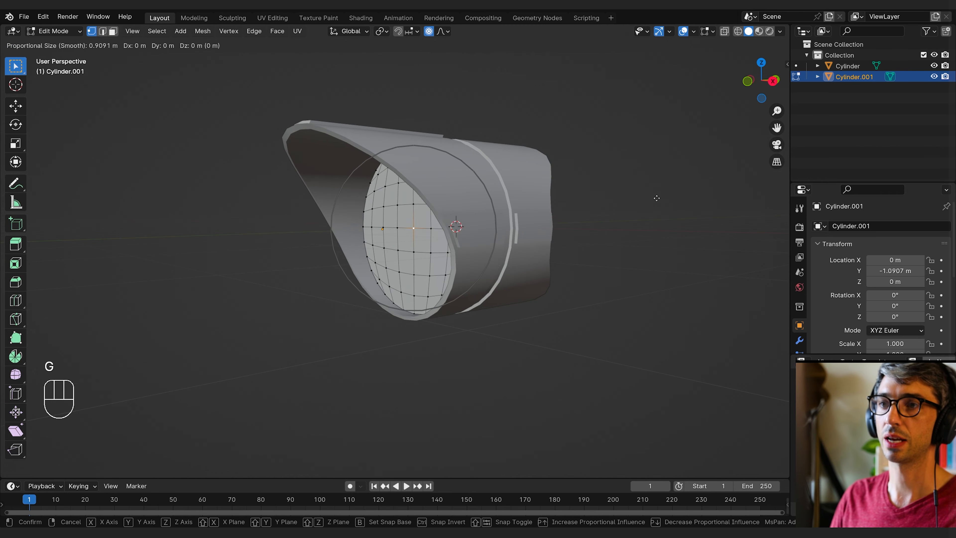
pyautogui.press('y')
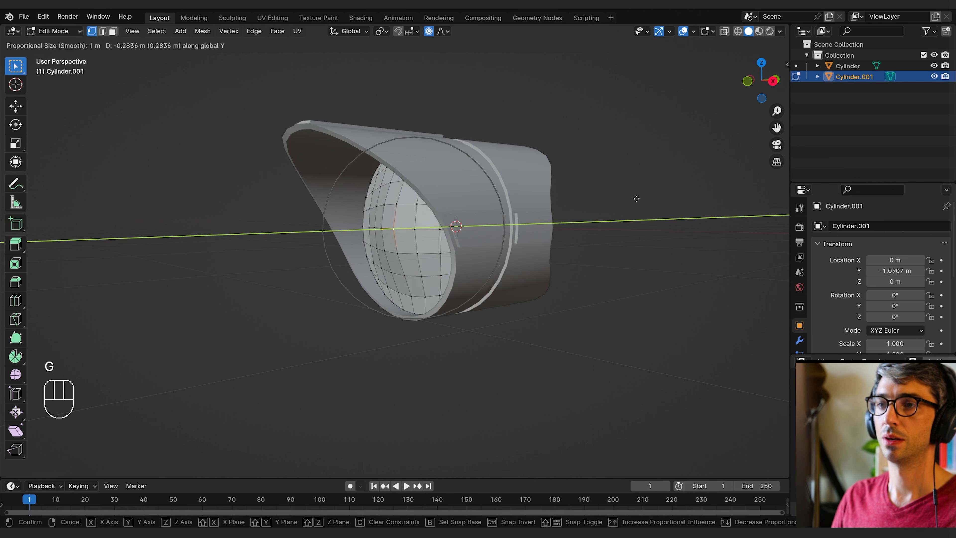
pyautogui.scroll(-2, 636, 199)
pyautogui.scroll(-2, 636, 198)
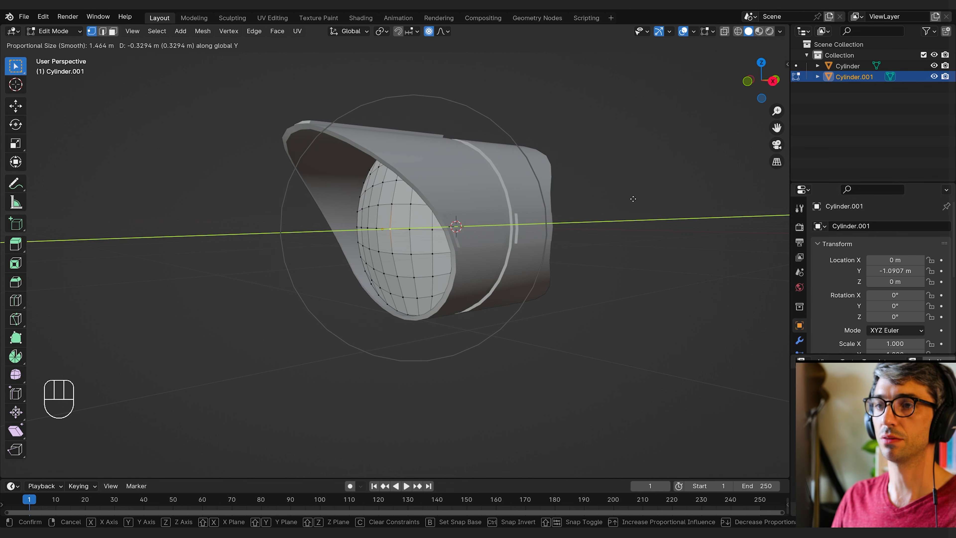
pyautogui.click(630, 200)
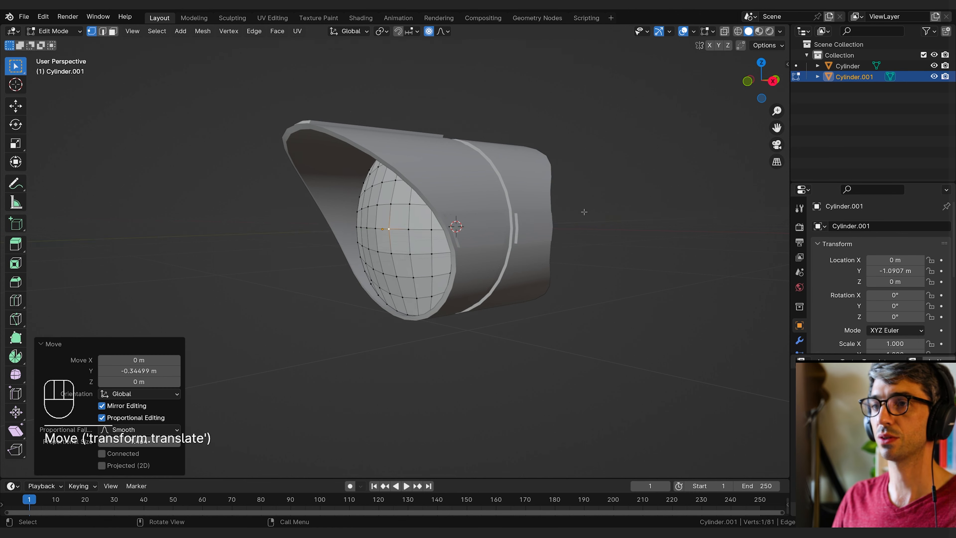
# Return to Object Mode and apply Shade Smooth to the bulged disc
pyautogui.moveTo(583, 213); pyautogui.dragTo(511, 227, button='middle')
pyautogui.press('Tab')
pyautogui.rightClick(511, 227)
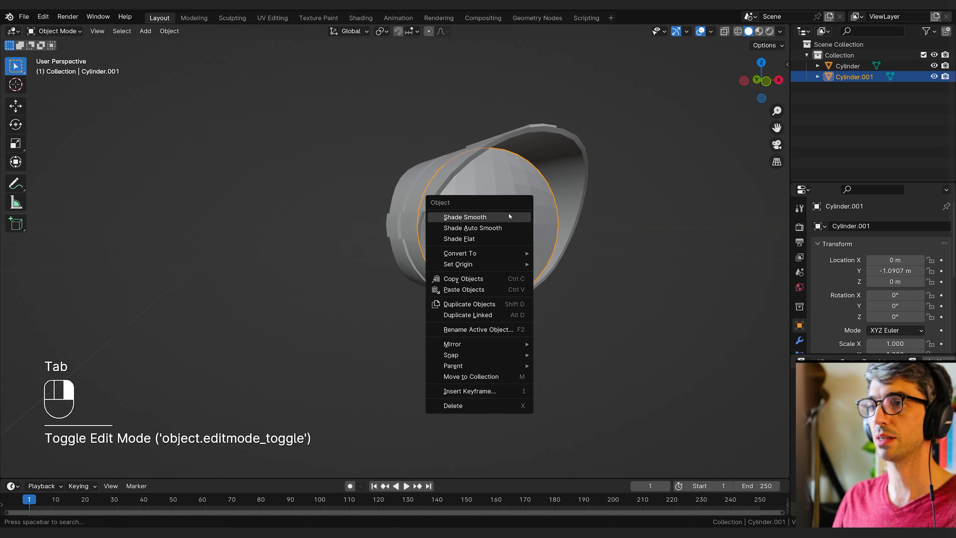
pyautogui.click(508, 216)
# Add a Subdivision Surface modifier to the disc Cylinder.001
pyautogui.moveTo(579, 225); pyautogui.dragTo(490, 229, button='middle')
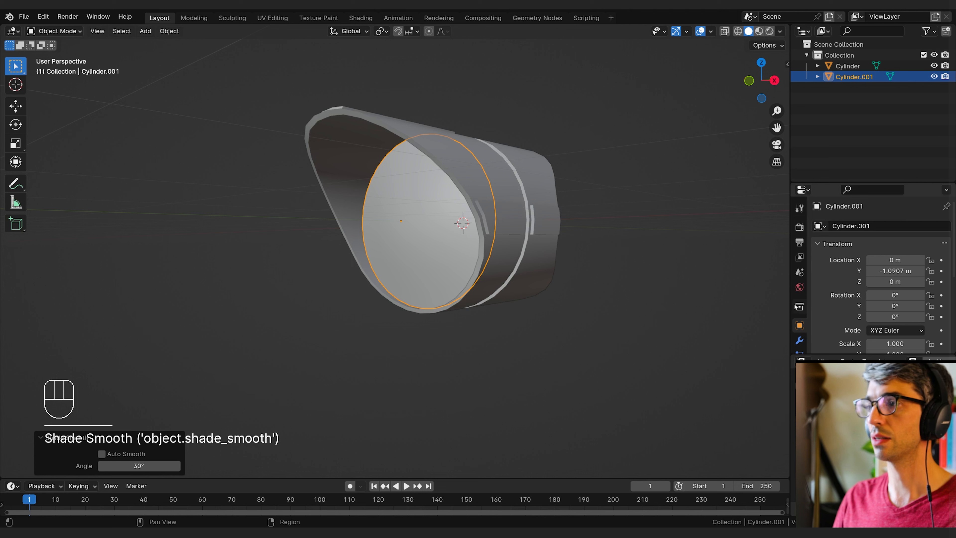
pyautogui.click(800, 341)
pyautogui.click(852, 226)
pyautogui.write('s')
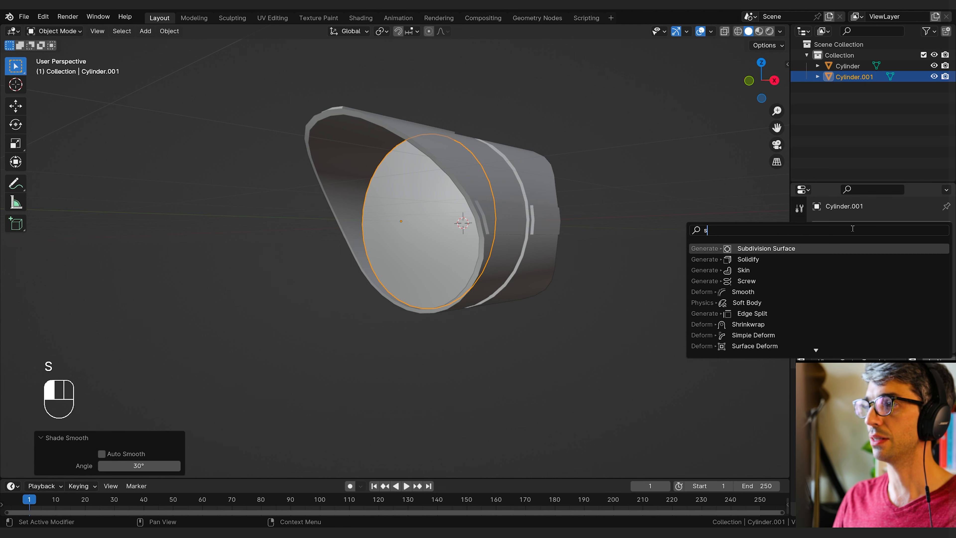
pyautogui.click(796, 248)
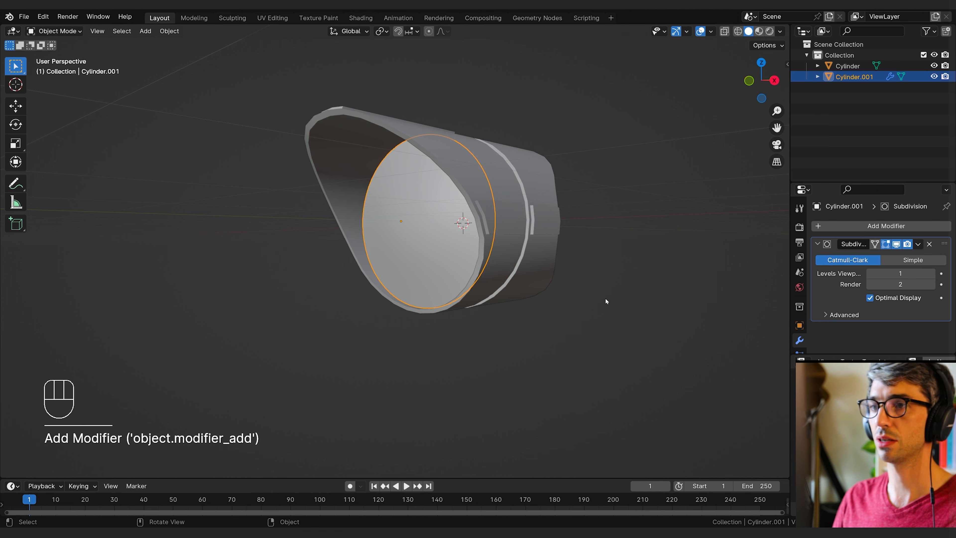
pyautogui.click(643, 296)
# Cut a new edge loop around the main cylinder's inner wall, slid toward the front rim with a factor of about 0.793
pyautogui.moveTo(643, 297); pyautogui.dragTo(576, 290, button='middle')
pyautogui.click(469, 249)
pyautogui.moveTo(469, 248); pyautogui.dragTo(556, 183, button='middle')
pyautogui.press('Tab')
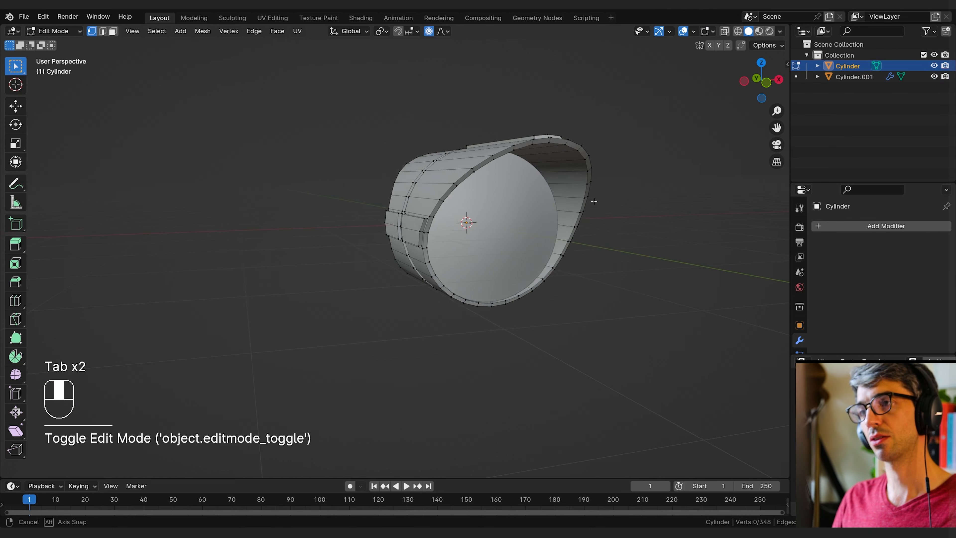
pyautogui.moveTo(593, 203); pyautogui.dragTo(558, 232, button='middle')
pyautogui.scroll(3, 554, 235)
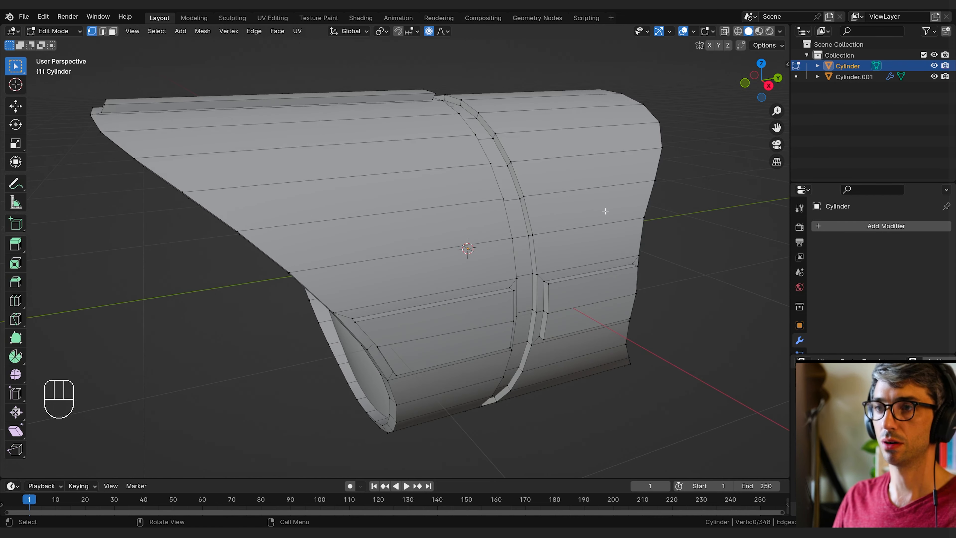
pyautogui.moveTo(339, 171); pyautogui.dragTo(376, 129, button='middle')
pyautogui.hotkey('ctrl', 'r')
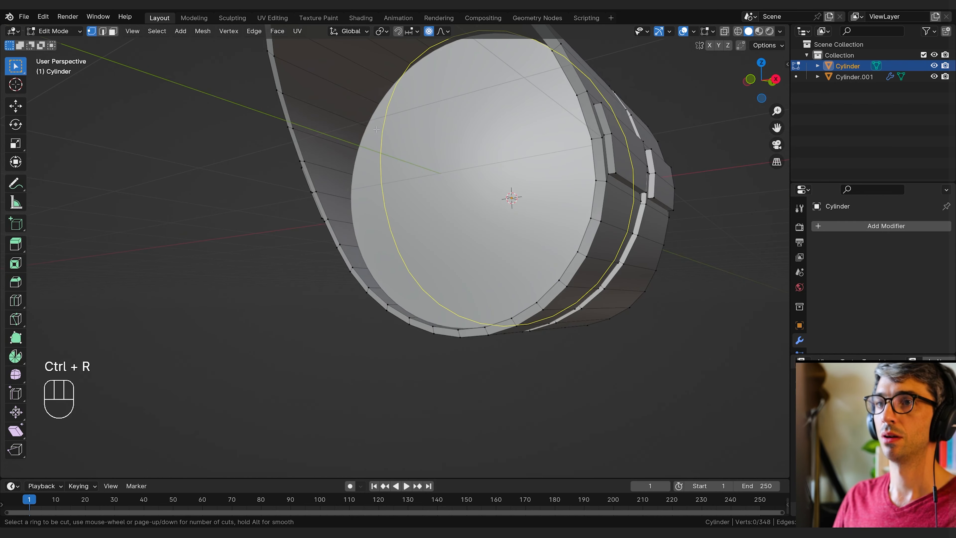
pyautogui.click(408, 133)
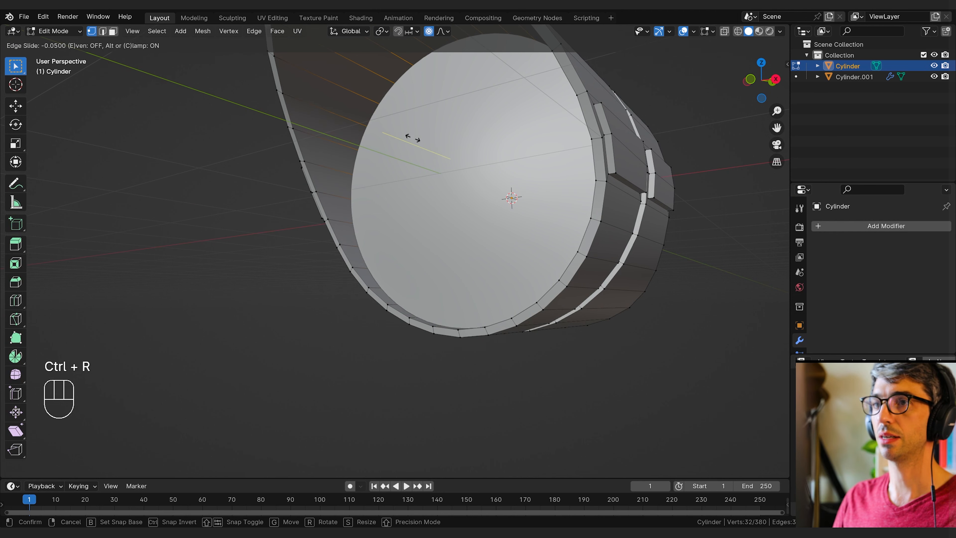
pyautogui.click(334, 125)
# Cancel scaling the new inner loop and turn off proportional editing
pyautogui.moveTo(334, 125); pyautogui.dragTo(418, 158, button='middle')
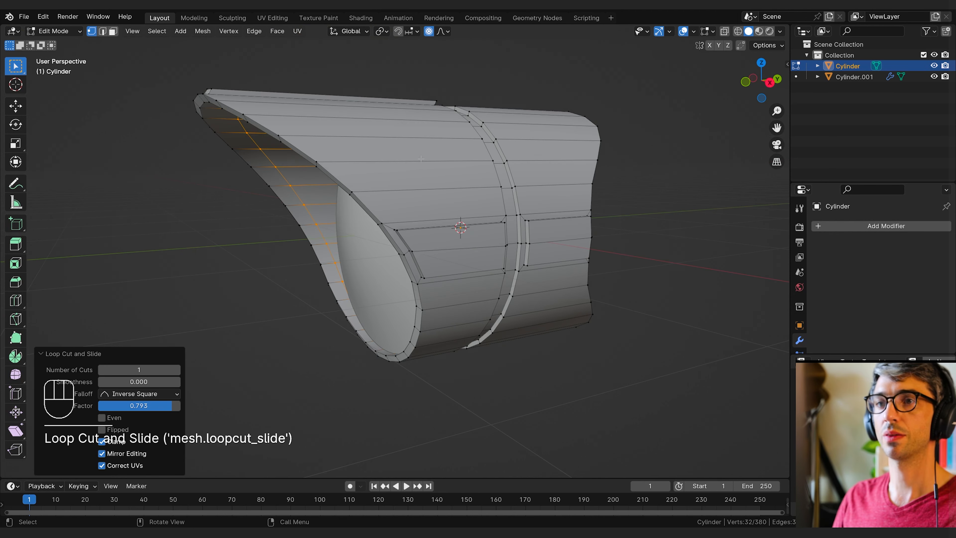
pyautogui.press('s')
pyautogui.rightClick(420, 159)
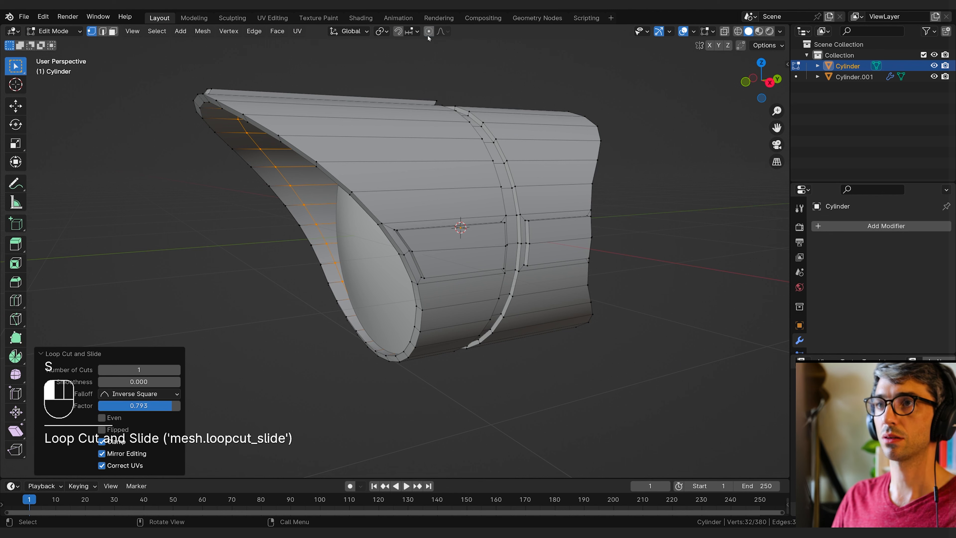
# Turn on X-ray and slide the new edge loop toward the rear of the inner wall with a factor of -1
pyautogui.moveTo(361, 175); pyautogui.dragTo(372, 159, button='middle')
pyautogui.press('g')
pyautogui.press('g')
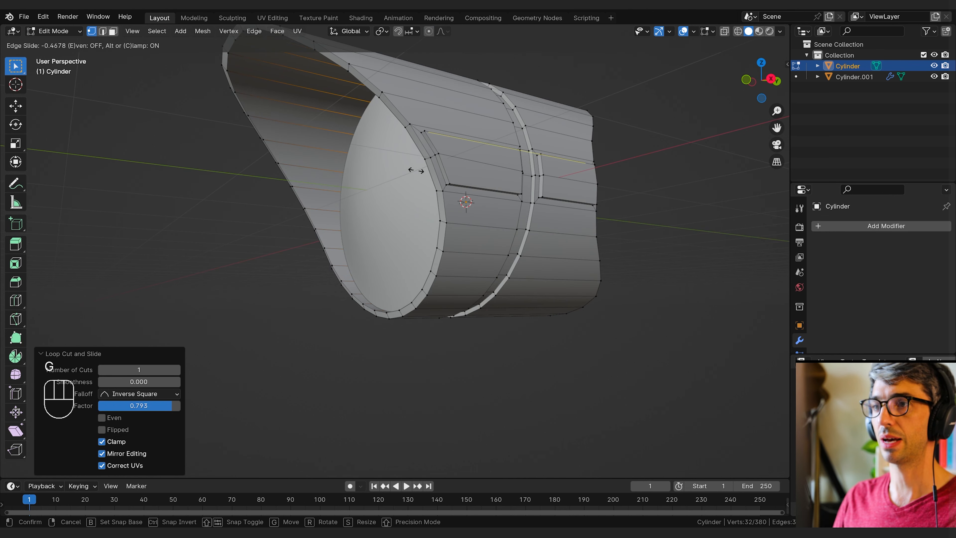
pyautogui.click(485, 172)
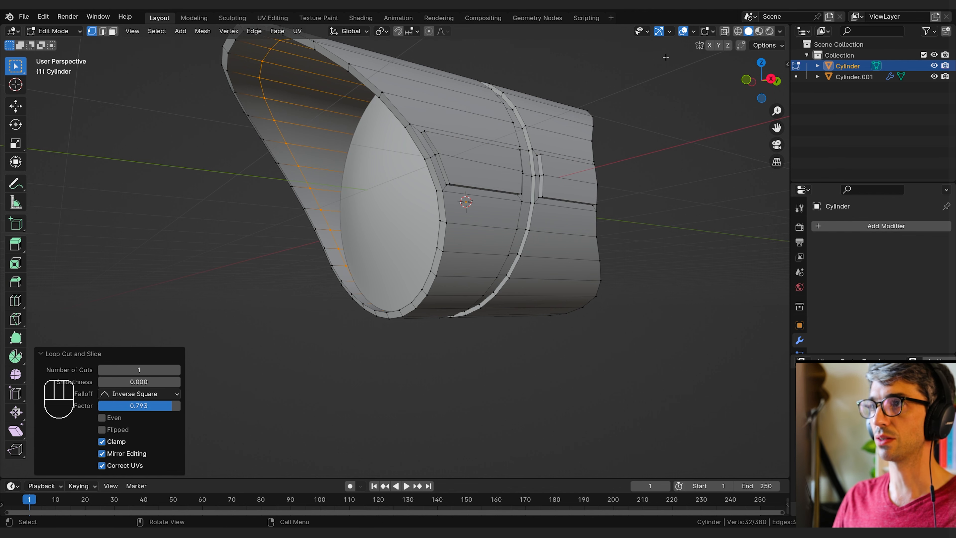
pyautogui.click(724, 31)
pyautogui.moveTo(508, 170); pyautogui.dragTo(522, 156, button='middle')
pyautogui.press('g')
pyautogui.press('g')
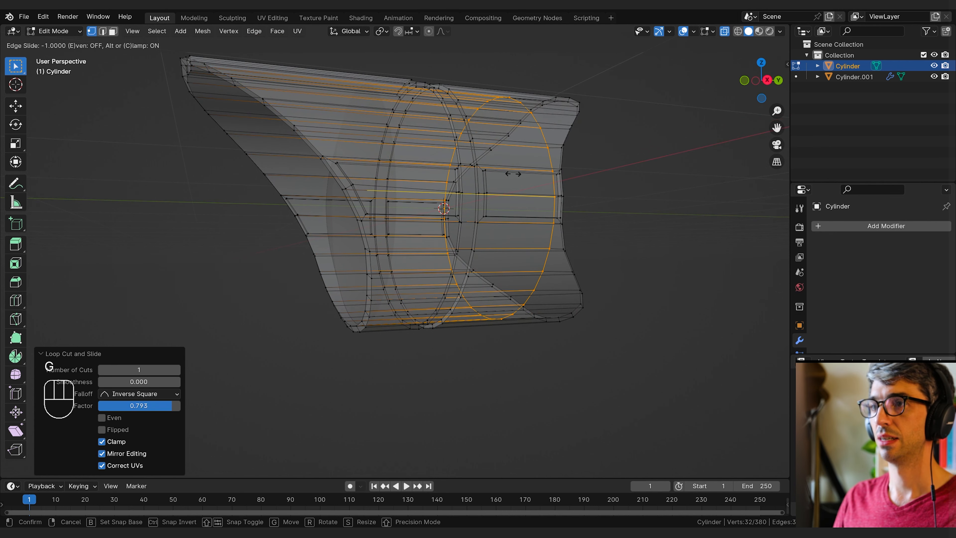
pyautogui.click(548, 172)
pyautogui.moveTo(548, 171); pyautogui.dragTo(616, 175, button='middle')
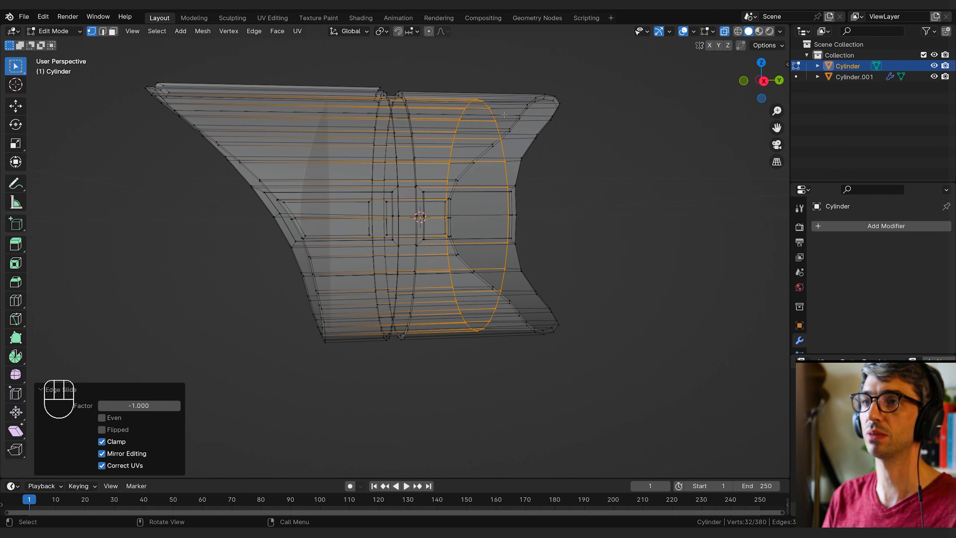
# Move the inner edge loop forward along the Y axis to the disc's rim, ending with an adjustment of about -0.066 m
pyautogui.press('g')
pyautogui.press('y')
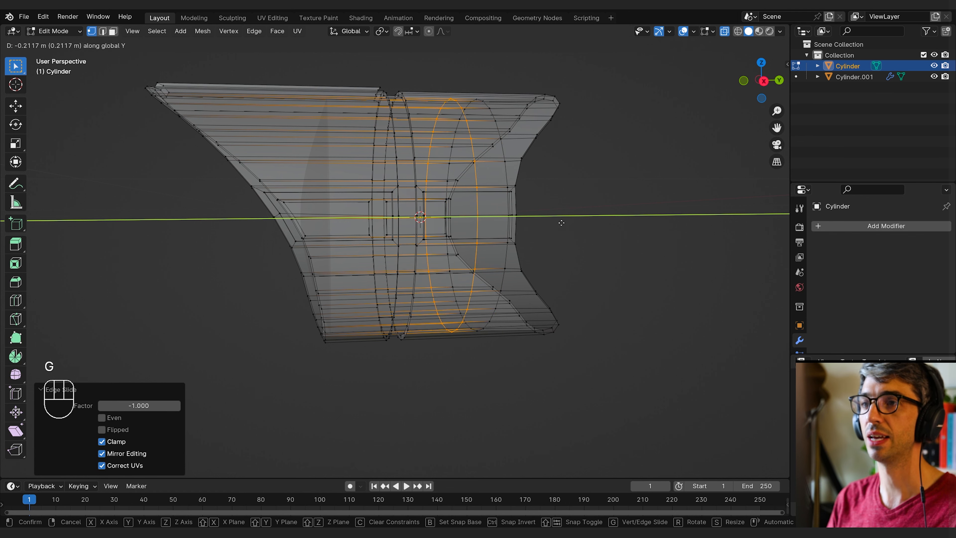
pyautogui.click(450, 238)
pyautogui.moveTo(450, 238); pyautogui.dragTo(378, 246, button='middle')
pyautogui.press('g')
pyautogui.press('y')
pyautogui.click(411, 251)
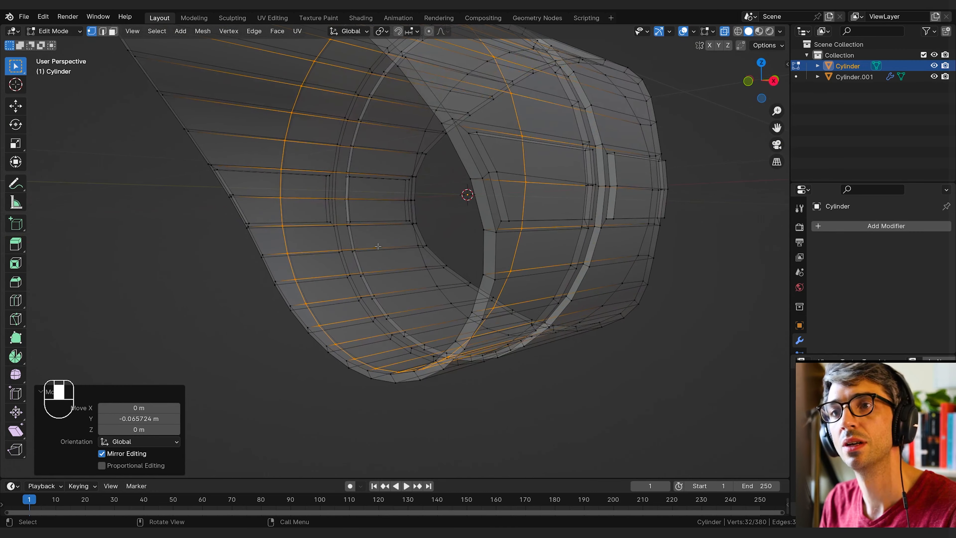
# Bevel the inner edge loop with a width of 0.0105 m and extrude the resulting band inward at a scale of 0.961
pyautogui.click(404, 255)
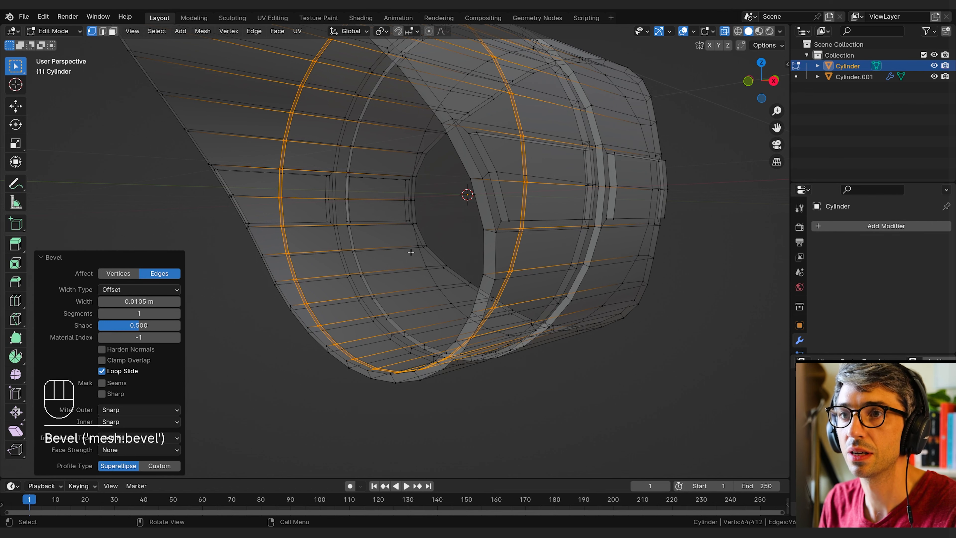
pyautogui.moveTo(471, 258); pyautogui.dragTo(480, 263, button='middle')
pyautogui.press('e')
pyautogui.press('s')
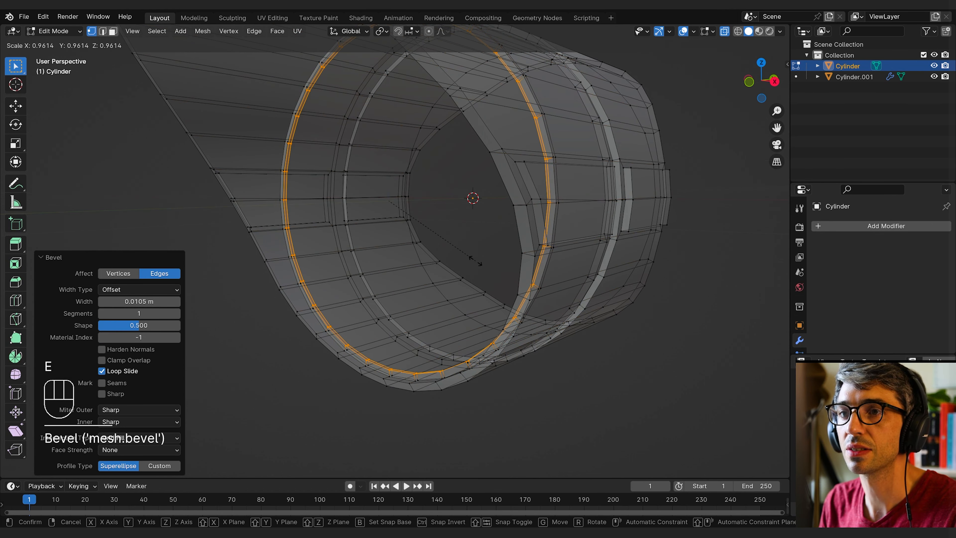
pyautogui.click(475, 261)
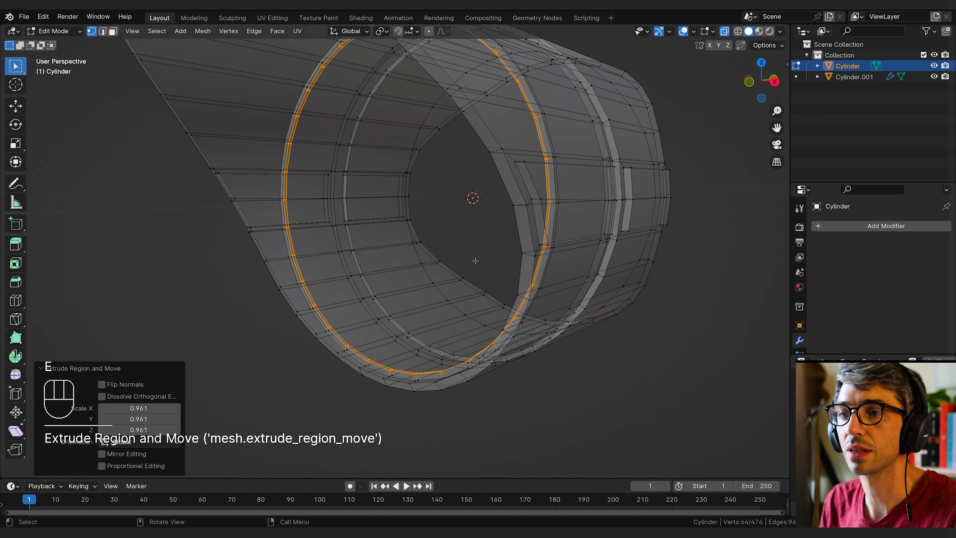
# Turn off X-ray and return to Object Mode to check the retaining ring around the disc
pyautogui.click(723, 35)
pyautogui.moveTo(417, 193); pyautogui.dragTo(278, 207, button='middle')
pyautogui.press('Tab')
pyautogui.scroll(-2, 445, 194)
pyautogui.scroll(2, 263, 191)
pyautogui.press('Tab')
# Add a Bevel modifier to the lamp housing and set it to 3 segments
pyautogui.keyDown('shift'); pyautogui.click(396, 186); pyautogui.keyUp('shift')
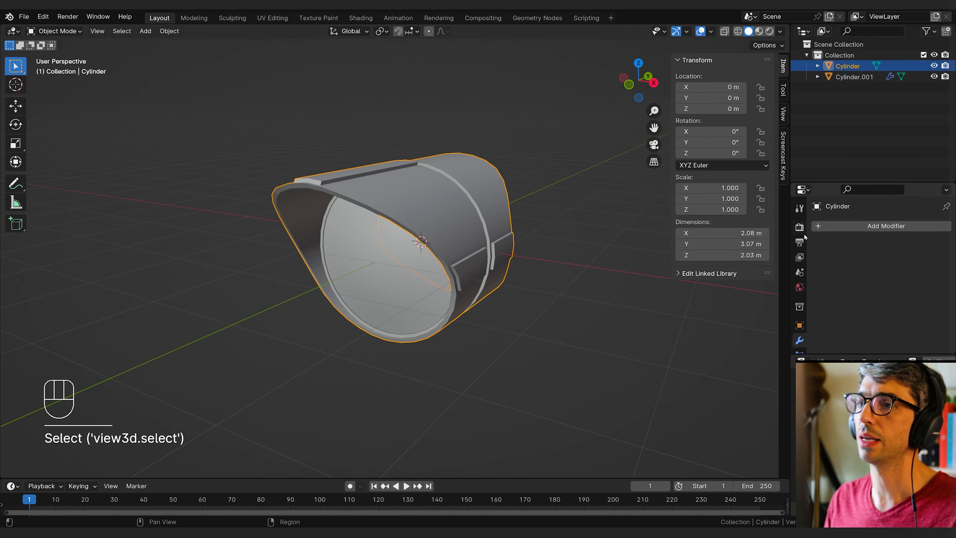
pyautogui.click(838, 228)
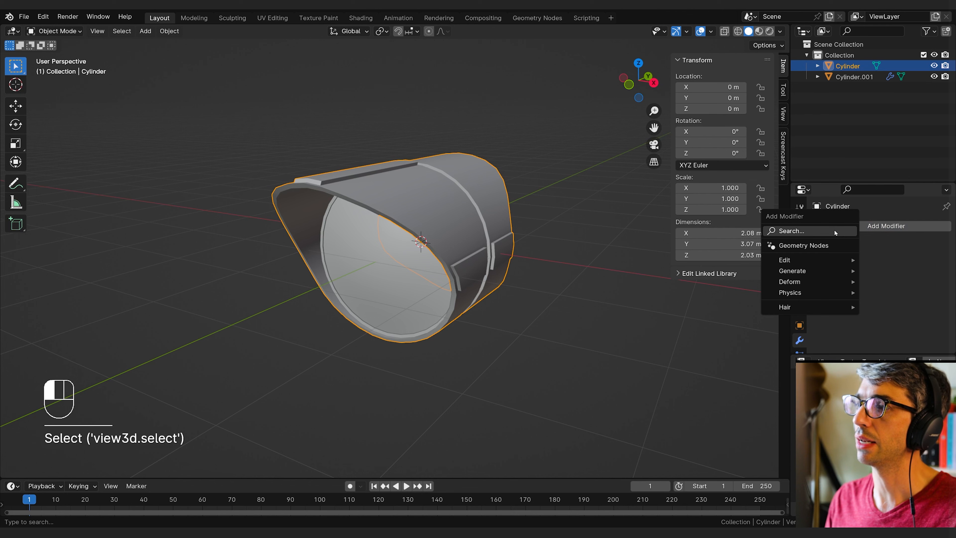
pyautogui.click(834, 230)
pyautogui.write('bev')
pyautogui.press('Return')
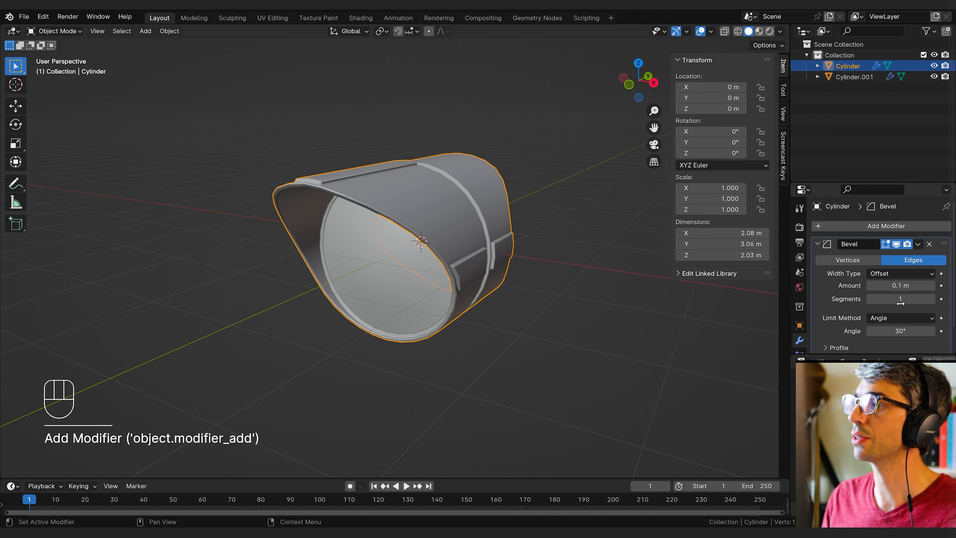
pyautogui.click(931, 300)
pyautogui.click(931, 299)
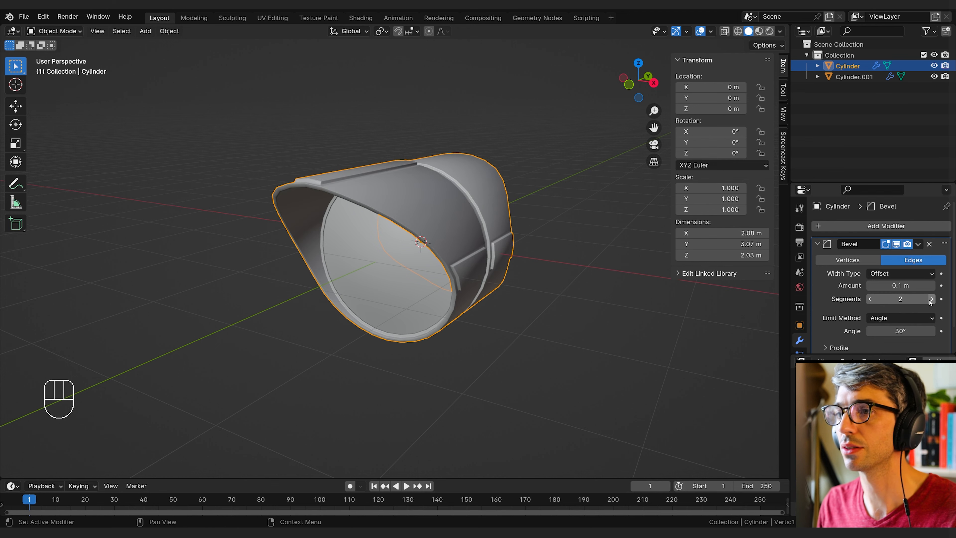
# Add a Subdivision Surface modifier to the beveled housing and deselect the object
pyautogui.moveTo(617, 253); pyautogui.dragTo(528, 239, button='middle')
pyautogui.scroll(3, 463, 241)
pyautogui.scroll(-2, 442, 230)
pyautogui.moveTo(443, 230); pyautogui.dragTo(547, 251, button='middle')
pyautogui.click(845, 235)
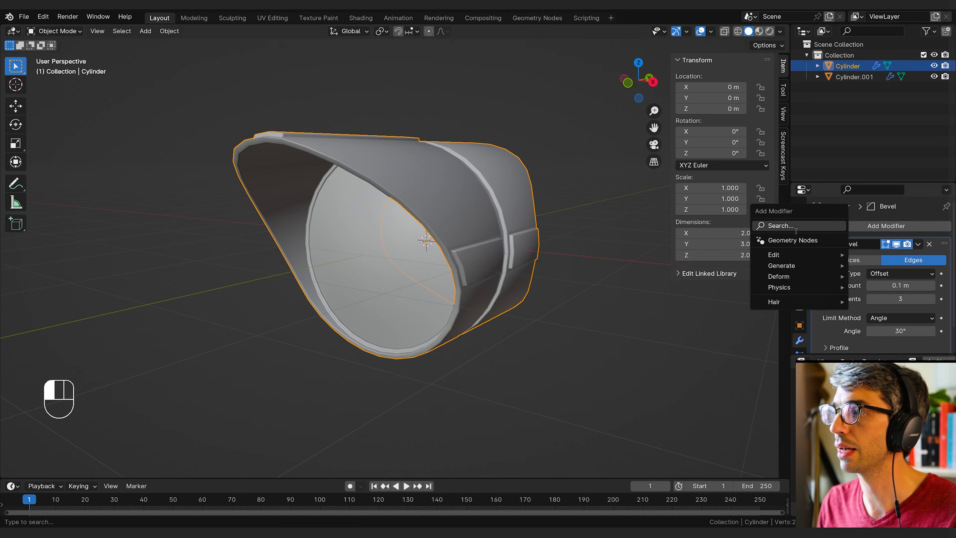
pyautogui.write('s')
pyautogui.click(788, 251)
pyautogui.moveTo(556, 256); pyautogui.dragTo(593, 243, button='middle')
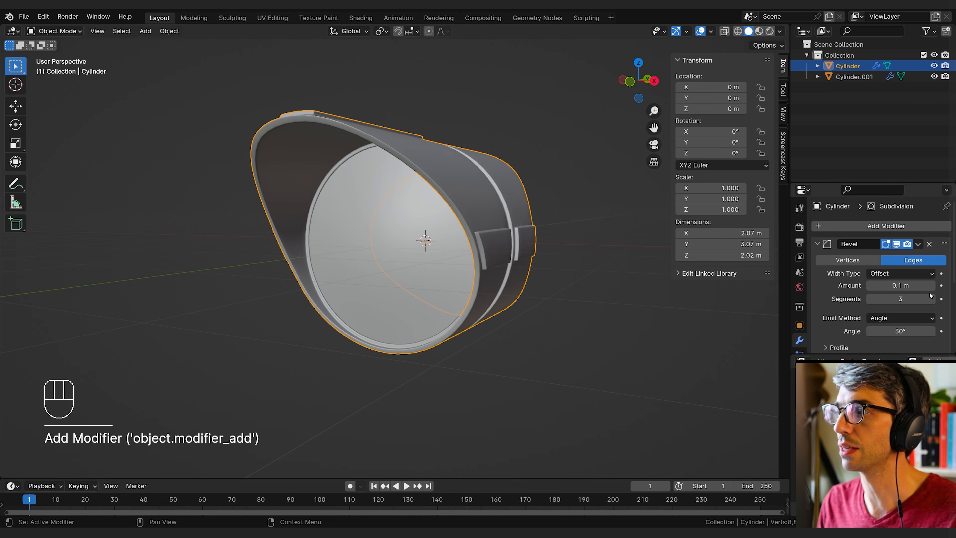
pyautogui.scroll(-5, 824, 303)
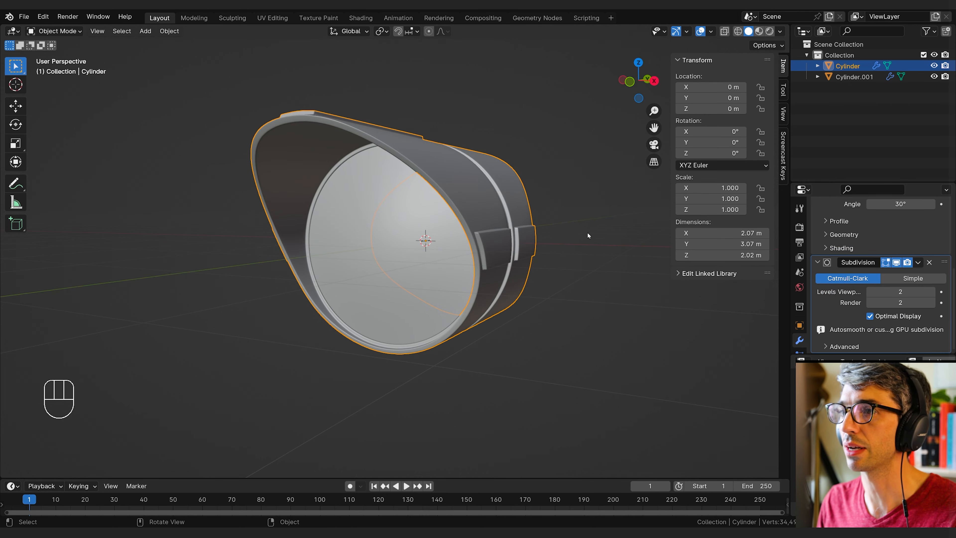
pyautogui.moveTo(589, 235); pyautogui.dragTo(627, 241, button='middle')
pyautogui.click(627, 240)
# Add a UV sphere at the world origin, scale it down, and shade it smooth
pyautogui.moveTo(533, 258); pyautogui.dragTo(358, 271, button='middle')
pyautogui.moveTo(379, 187); pyautogui.dragTo(273, 203, button='middle')
pyautogui.moveTo(333, 214); pyautogui.dragTo(388, 230, button='middle')
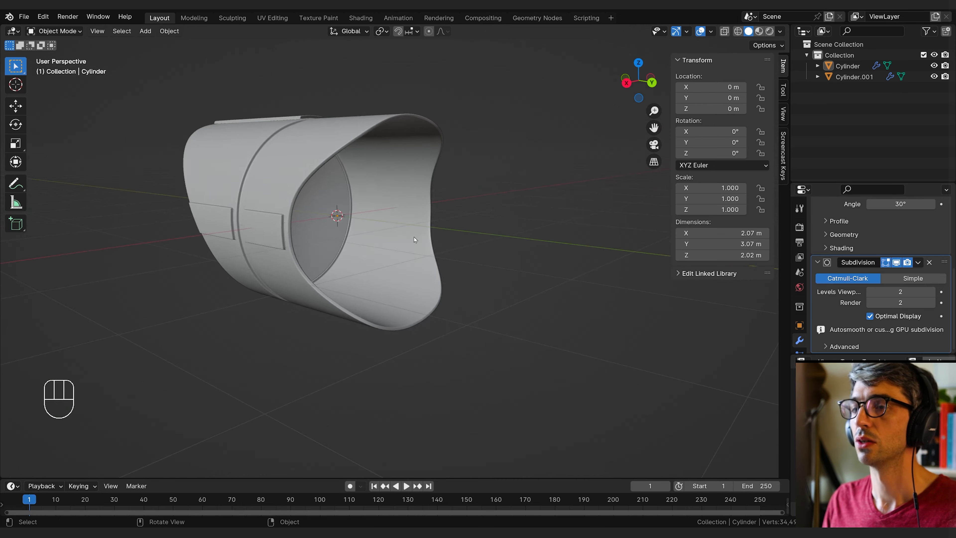
pyautogui.hotkey('shift', 'a')
pyautogui.moveTo(406, 233)
pyautogui.click(455, 265)
pyautogui.moveTo(455, 263); pyautogui.dragTo(561, 256, button='middle')
pyautogui.press('s')
pyautogui.click(494, 248)
pyautogui.rightClick(346, 233)
pyautogui.click(347, 232)
# Shrink the sphere to a scale of about 0.449 and move it along Y to about -0.493 m
pyautogui.moveTo(444, 233); pyautogui.dragTo(320, 210, button='middle')
pyautogui.press('s')
pyautogui.click(421, 229)
pyautogui.press('g')
pyautogui.press('y')
pyautogui.click(416, 211)
pyautogui.press('g')
pyautogui.press('y')
pyautogui.click(485, 212)
# Add a 32-vertex cylinder and rotate its mesh 90° about the X axis in Edit Mode
pyautogui.hotkey('shift', 'a')
pyautogui.moveTo(367, 214)
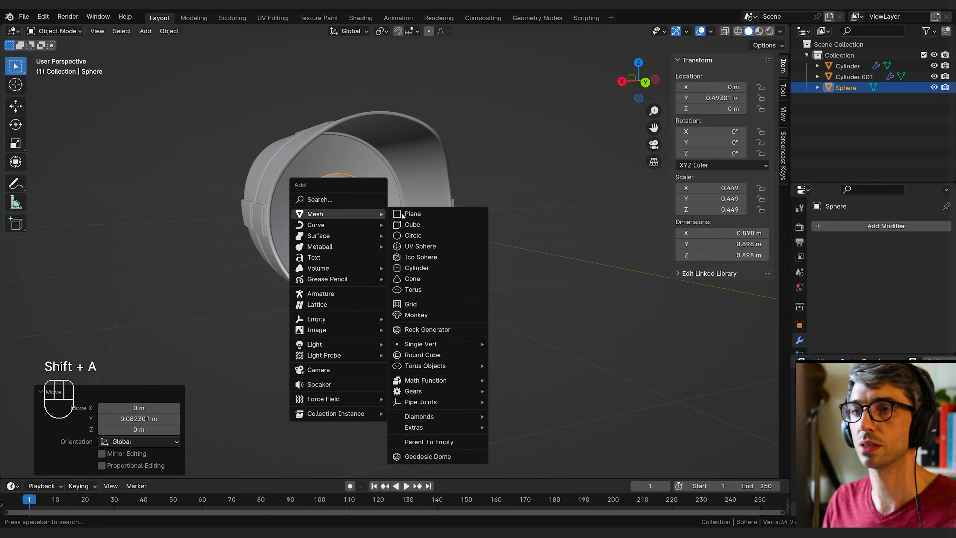
pyautogui.click(424, 267)
pyautogui.moveTo(422, 262); pyautogui.dragTo(515, 251, button='middle')
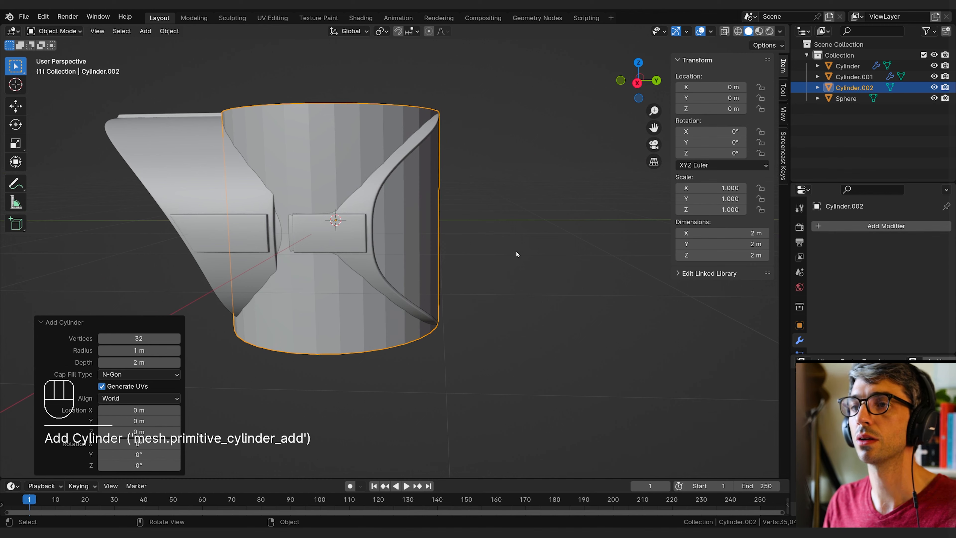
pyautogui.press('Tab')
pyautogui.write('r90')
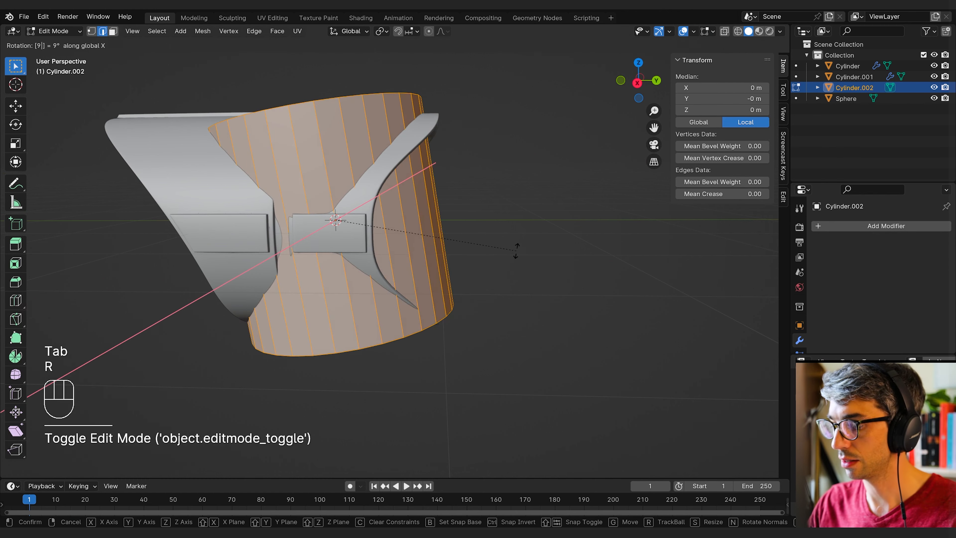
pyautogui.press('Return')
pyautogui.moveTo(516, 250); pyautogui.dragTo(559, 274, button='middle')
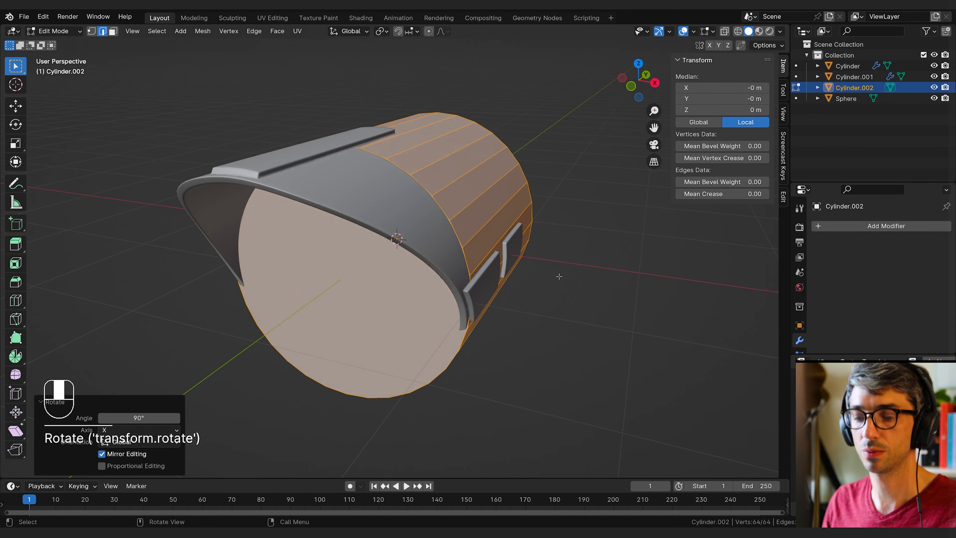
# Delete the faces at both ends of the new cylinder to leave an open tube
pyautogui.press('3')
pyautogui.click(429, 297)
pyautogui.moveTo(455, 288); pyautogui.dragTo(395, 270, button='middle')
pyautogui.keyDown('shift'); pyautogui.click(394, 267); pyautogui.keyUp('shift')
pyautogui.press('x')
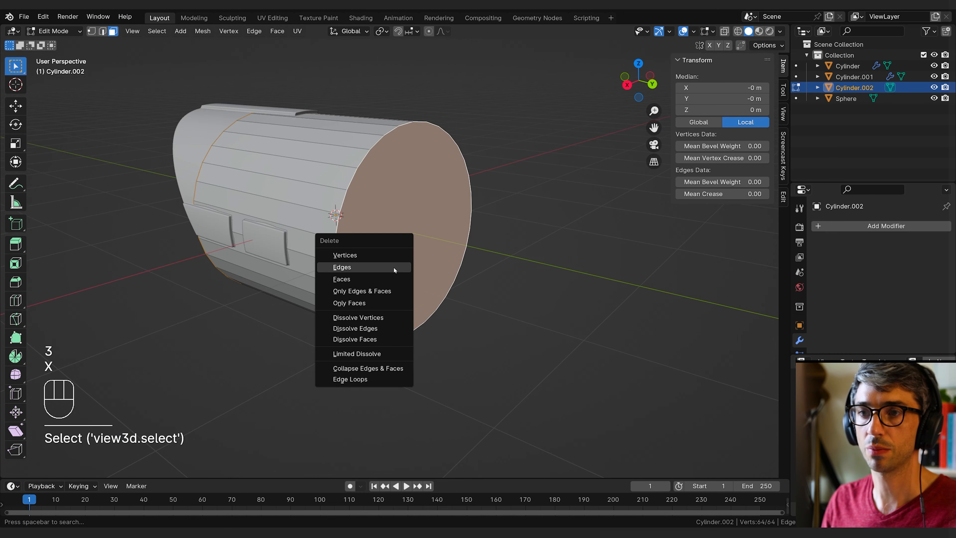
pyautogui.click(394, 267)
pyautogui.hotkey('ctrl', 'z')
pyautogui.press('x')
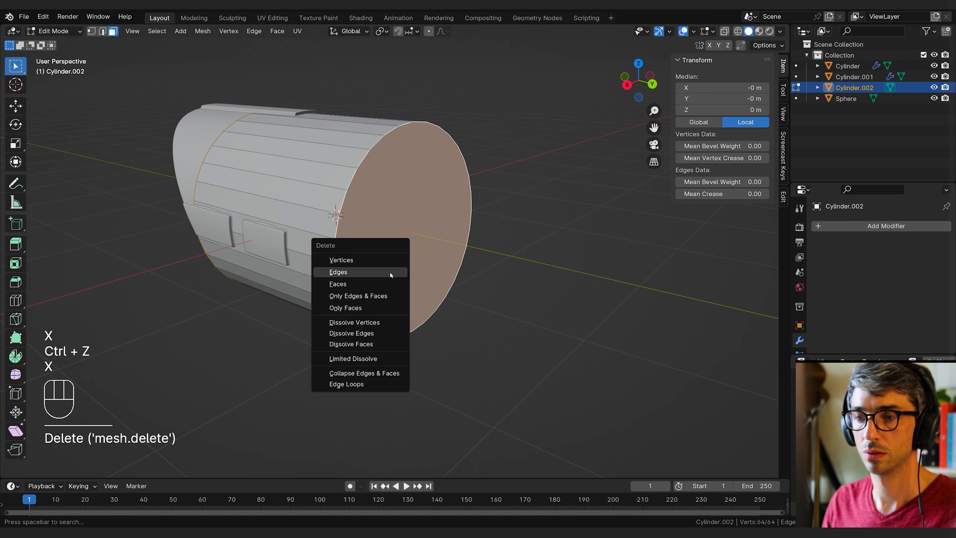
pyautogui.click(355, 285)
pyautogui.moveTo(356, 285); pyautogui.dragTo(408, 253, button='middle')
# Scale the whole tube down around the sphere and move it about -0.178 m along Y
pyautogui.press('a')
pyautogui.press('s')
pyautogui.click(408, 260)
pyautogui.press('s')
pyautogui.click(423, 256)
pyautogui.press('g')
pyautogui.press('y')
pyautogui.click(418, 246)
pyautogui.scroll(5, 376, 250)
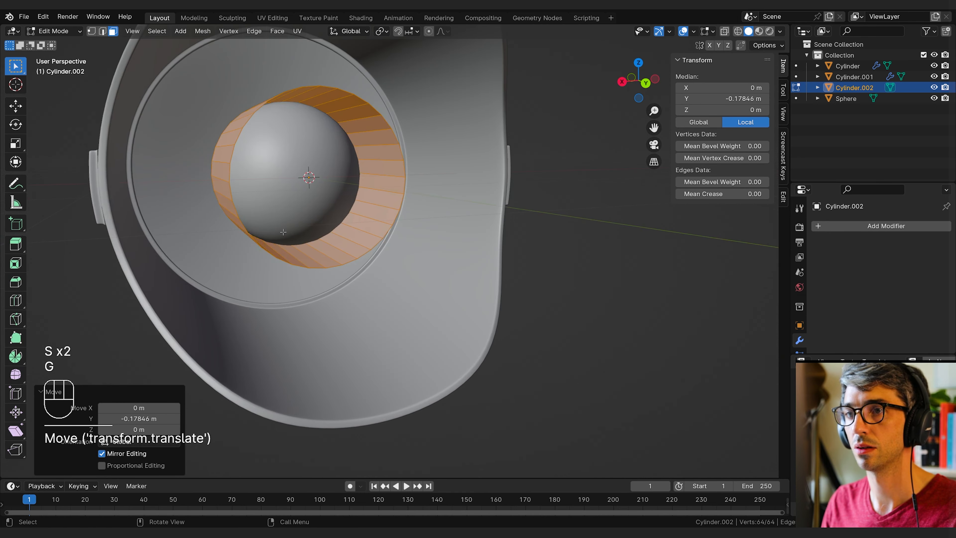
pyautogui.keyDown('shift'); pyautogui.moveTo(296, 246); pyautogui.dragTo(396, 260, button='middle'); pyautogui.keyUp('shift')
# Shrink the tube further and move it along Y to a median of about -0.052 m
pyautogui.press('s')
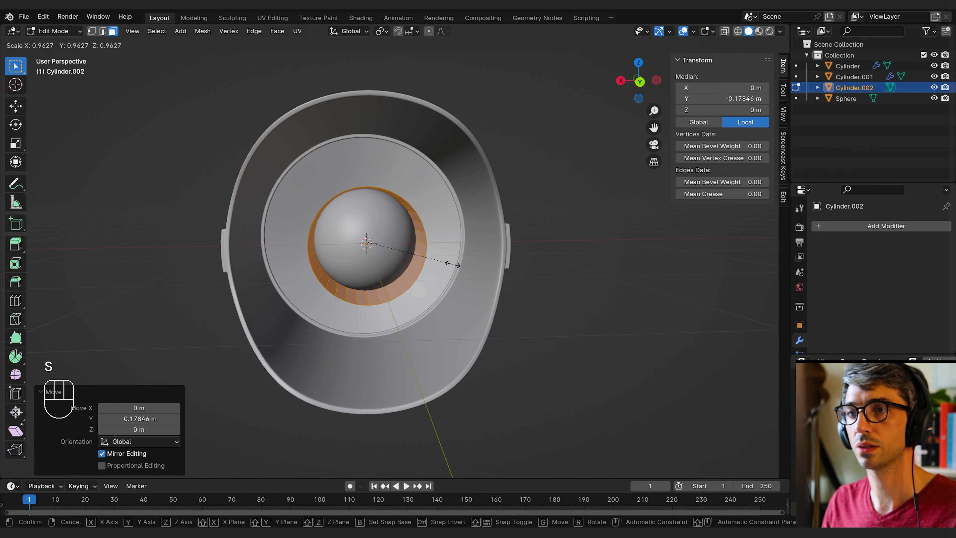
pyautogui.moveTo(455, 263); pyautogui.dragTo(496, 264, button='middle')
pyautogui.click(409, 271)
pyautogui.press('s')
pyautogui.rightClick(419, 281)
pyautogui.press('g')
pyautogui.press('y')
pyautogui.click(425, 273)
# Extrude the tube wall outward at a scale of 1.253 and shorten the extruded faces along Y
pyautogui.press('e')
pyautogui.press('s')
pyautogui.click(463, 272)
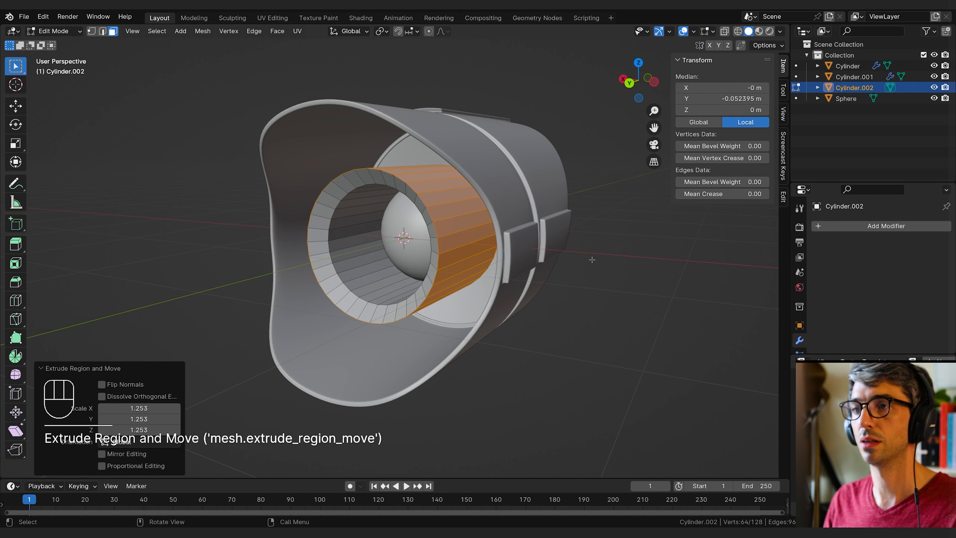
pyautogui.press('s')
pyautogui.press('y')
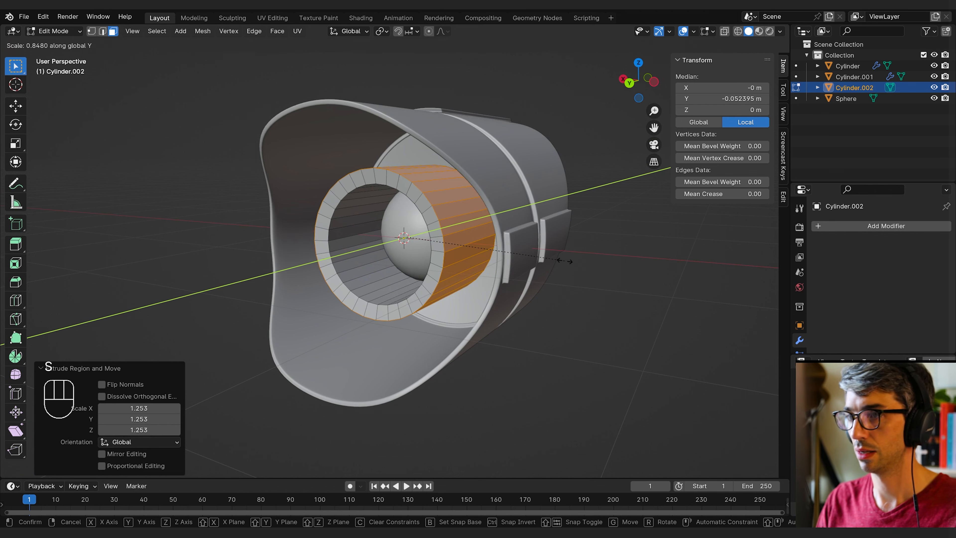
pyautogui.click(557, 260)
pyautogui.moveTo(558, 260); pyautogui.dragTo(462, 253, button='middle')
pyautogui.press('Tab')
# Inset the tube's outer faces by about 0.13 m
pyautogui.moveTo(399, 248); pyautogui.dragTo(550, 292, button='middle')
pyautogui.press('Tab')
pyautogui.press('Tab')
pyautogui.press('Tab')
pyautogui.click(536, 289)
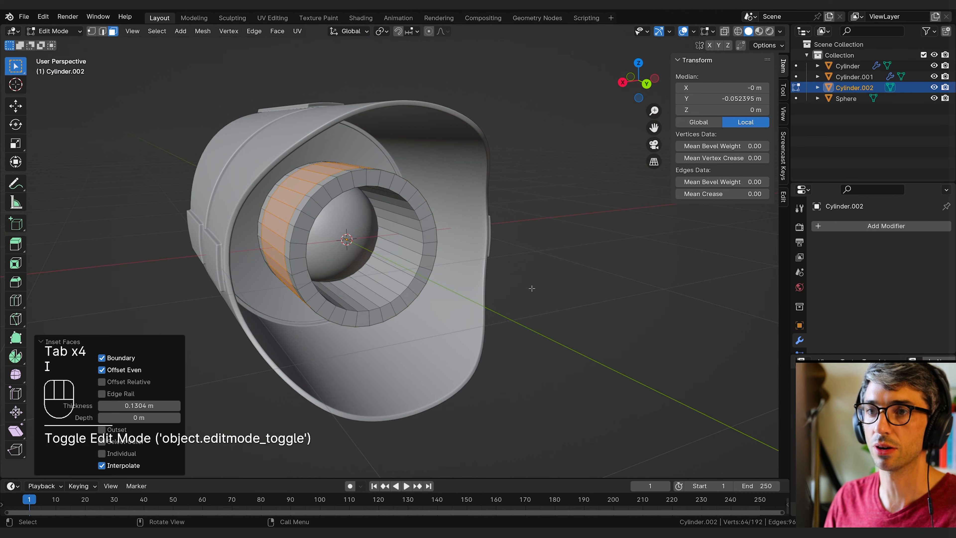
# Extrude the inset band outward at a scale of 1.344, narrow it along Y, and return to Object Mode
pyautogui.moveTo(489, 283); pyautogui.dragTo(416, 269, button='middle')
pyautogui.scroll(3, 416, 269)
pyautogui.press('e')
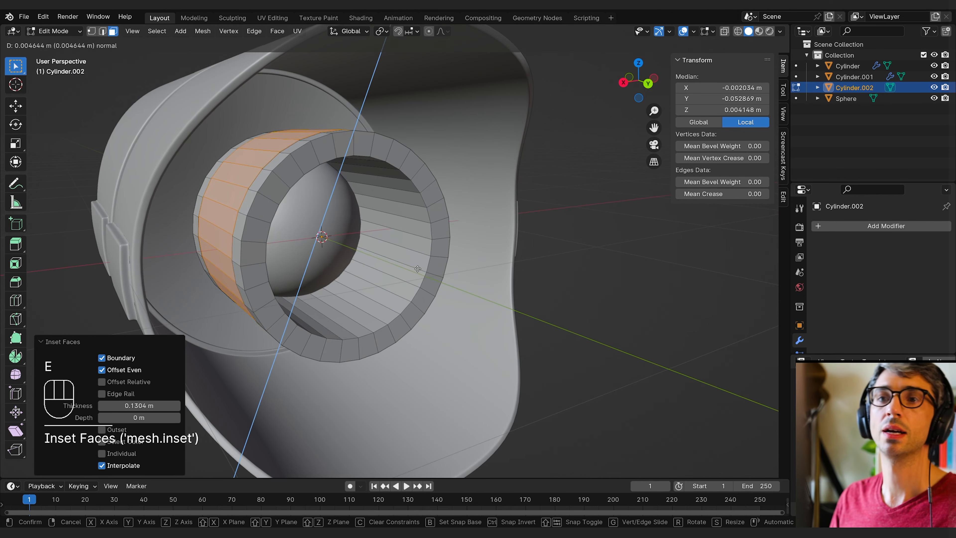
pyautogui.press('s')
pyautogui.press('y')
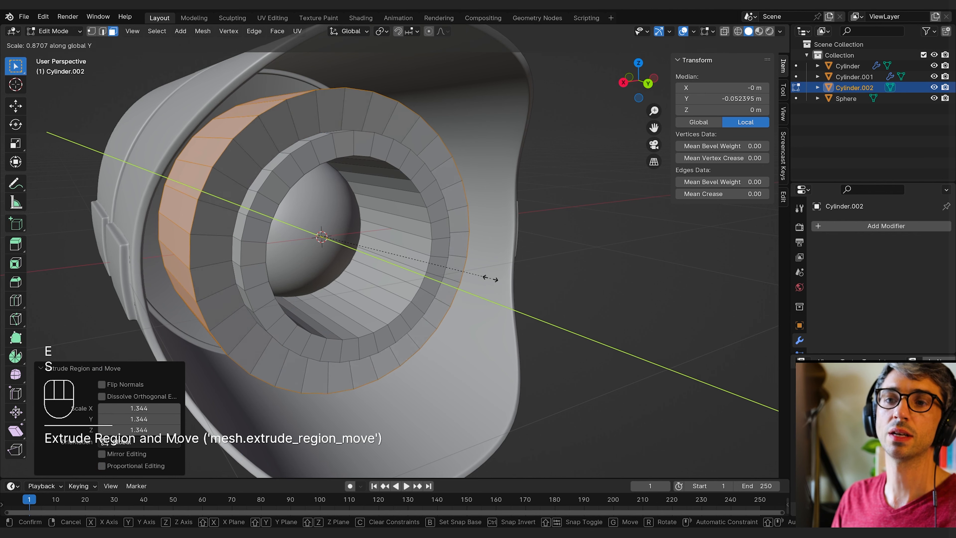
pyautogui.click(448, 275)
pyautogui.moveTo(355, 268); pyautogui.dragTo(365, 292, button='middle')
pyautogui.press('Tab')
pyautogui.scroll(-3, 367, 290)
pyautogui.moveTo(429, 280)
pyautogui.mouseDown(button='middle')
pyautogui.moveTo(354, 280)
pyautogui.moveTo(393, 250)
pyautogui.moveTo(501, 247)
pyautogui.moveTo(439, 272)
pyautogui.mouseUp(button='middle')
# Isolate the sphere in local view and rotate its mesh 90° about the X axis
pyautogui.click(375, 244)
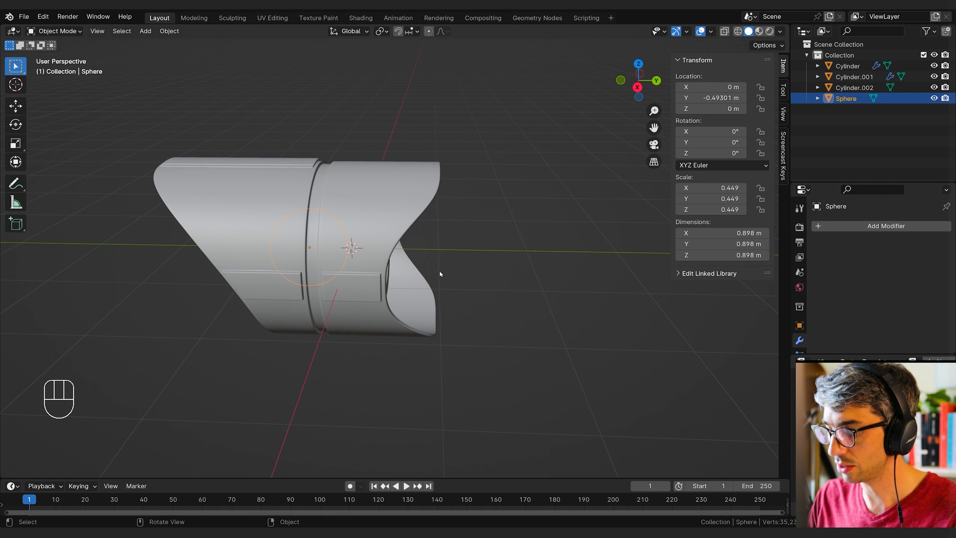
pyautogui.press('KP_Divide')
pyautogui.scroll(-4, 439, 271)
pyautogui.moveTo(439, 271); pyautogui.dragTo(440, 297, button='middle')
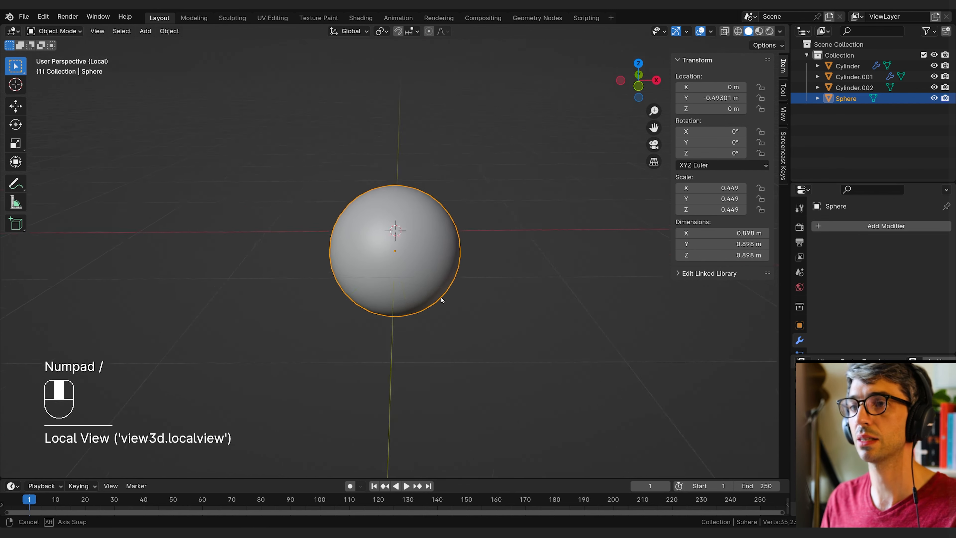
pyautogui.moveTo(493, 284); pyautogui.dragTo(443, 288, button='middle')
pyautogui.press('Tab')
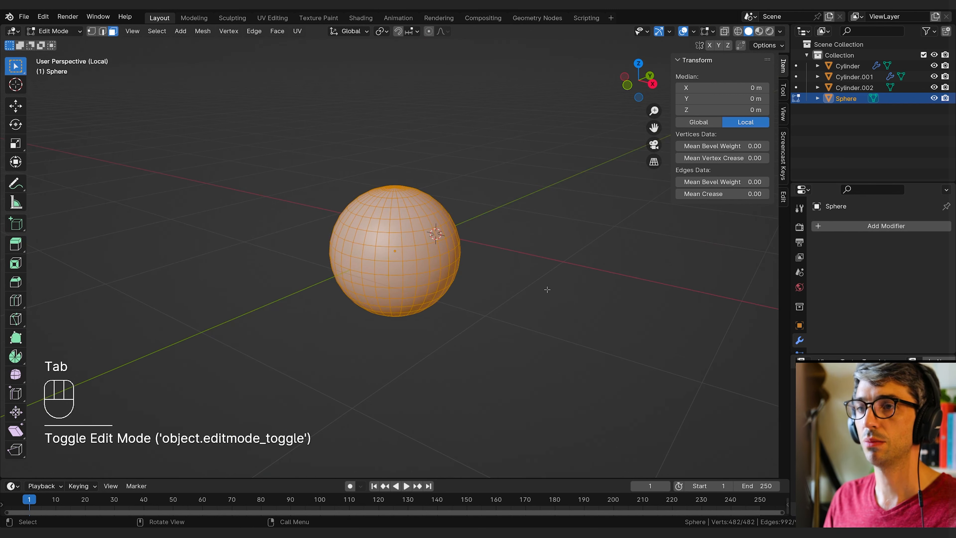
pyautogui.moveTo(546, 289); pyautogui.dragTo(461, 284, button='middle')
pyautogui.write('rx9')
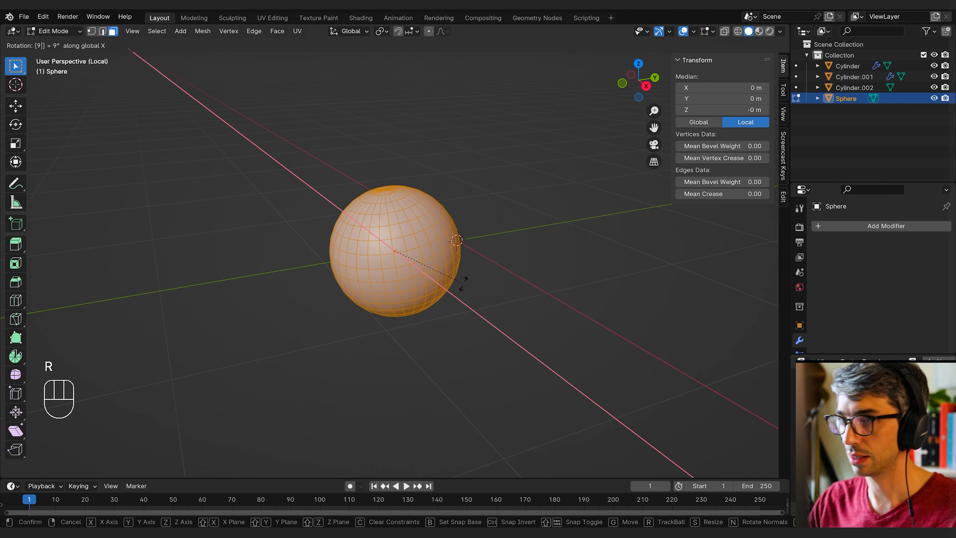
pyautogui.write('0')
pyautogui.press('Return')
# Select the sphere's front pole vertex and grow the selection by two rings
pyautogui.press('1')
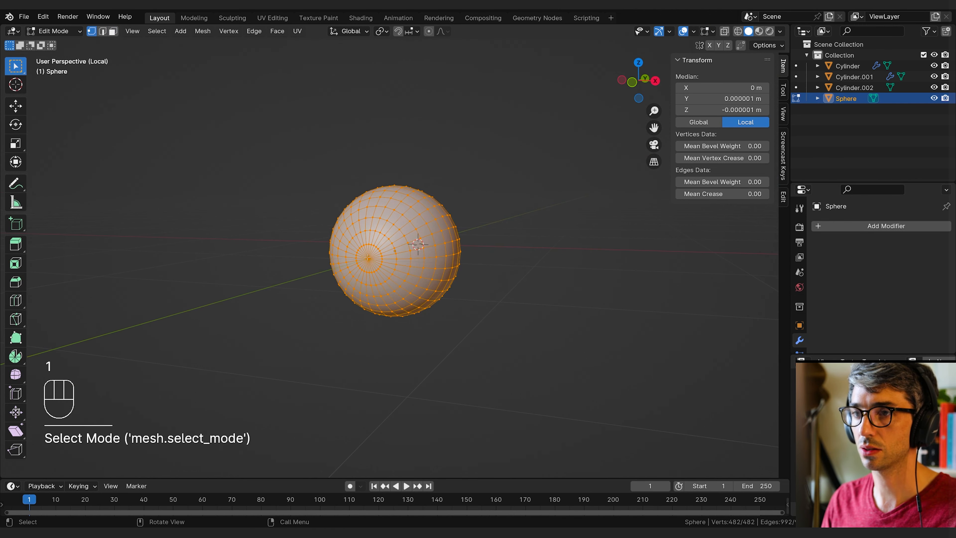
pyautogui.click(369, 260)
pyautogui.press('ctrl+KP_Add')
pyautogui.press('ctrl+KP_Add')
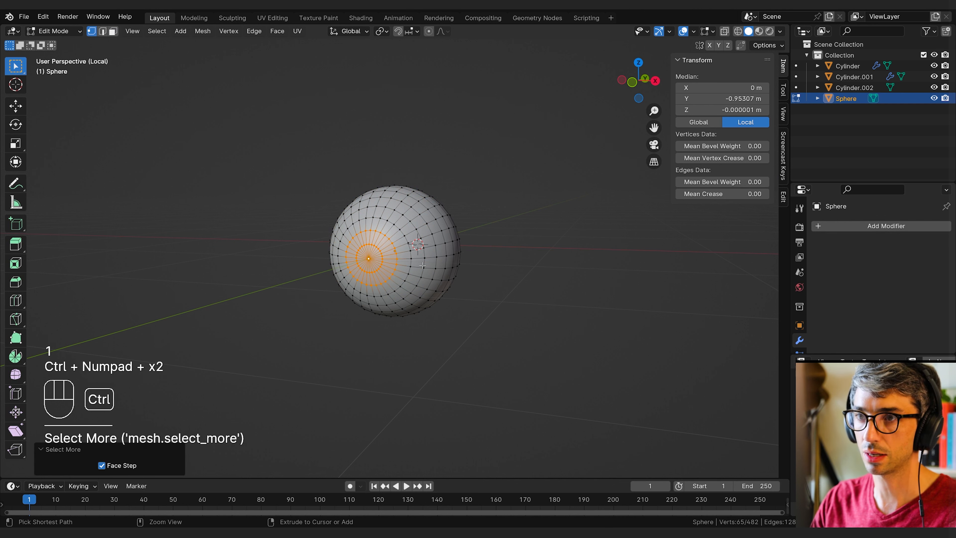
pyautogui.moveTo(502, 289); pyautogui.dragTo(484, 287, button='middle')
pyautogui.scroll(2, 483, 287)
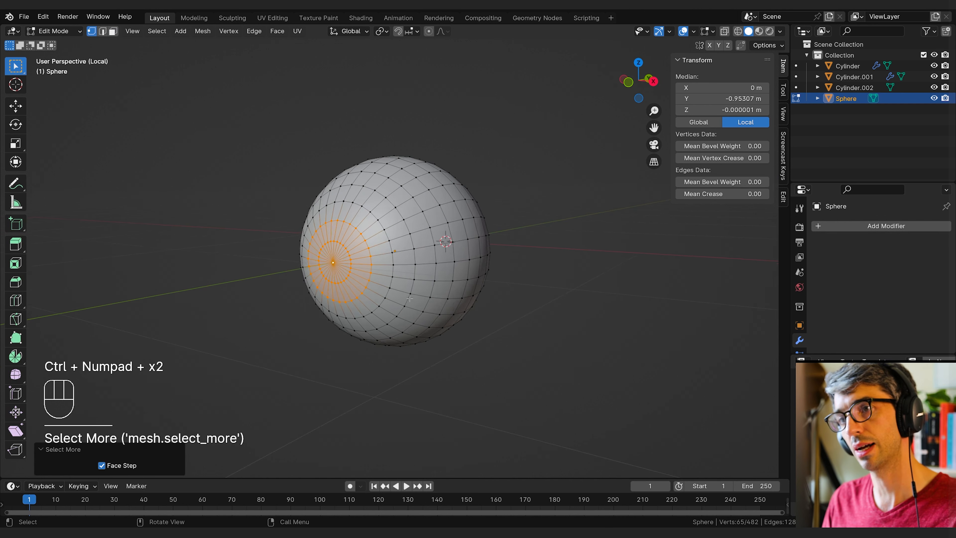
pyautogui.moveTo(393, 280); pyautogui.dragTo(382, 279, button='middle')
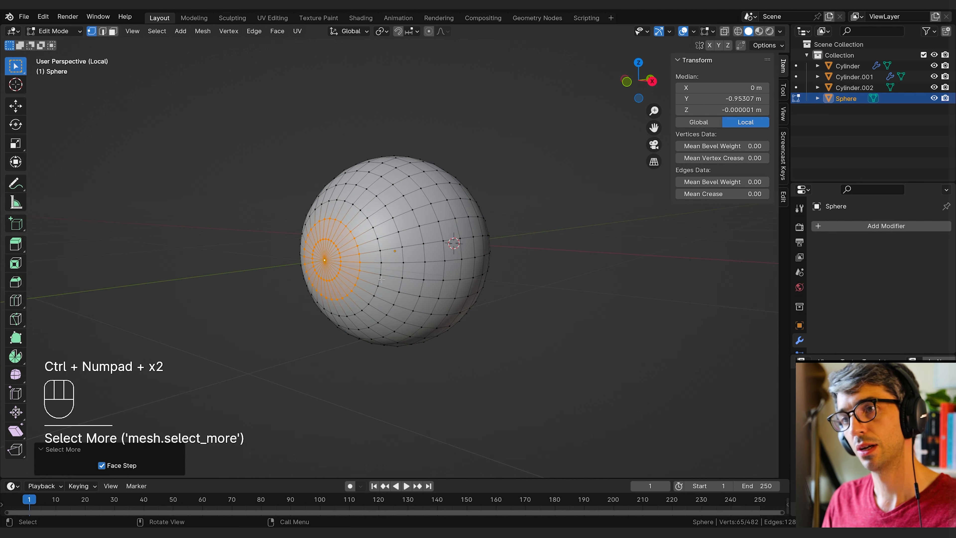
# Extrude the selected cap into the sphere three times, with short first and last extrusions of about 0.008 m and 0.015 m
pyautogui.press('e')
pyautogui.click(386, 306)
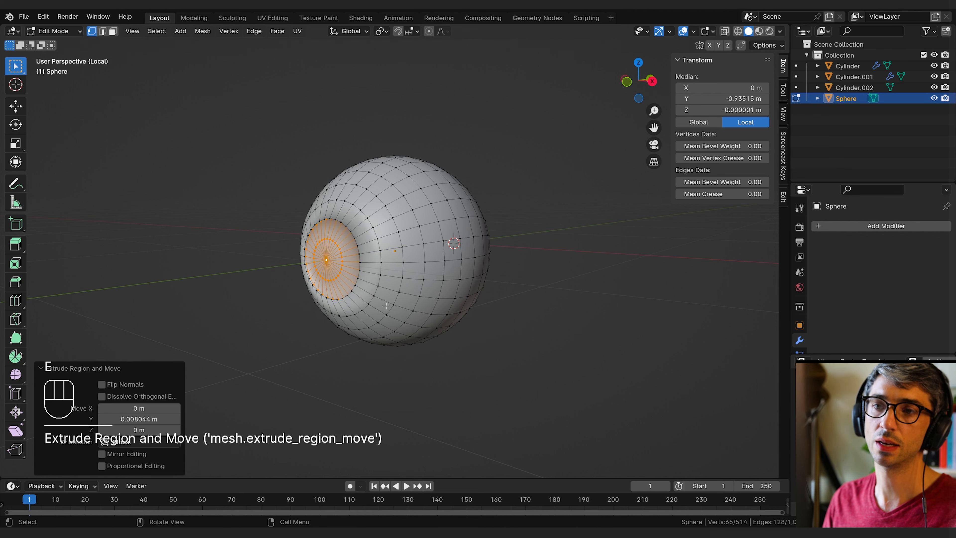
pyautogui.press('e')
pyautogui.click(413, 304)
pyautogui.moveTo(412, 303); pyautogui.dragTo(466, 309, button='middle')
pyautogui.press('e')
pyautogui.click(452, 308)
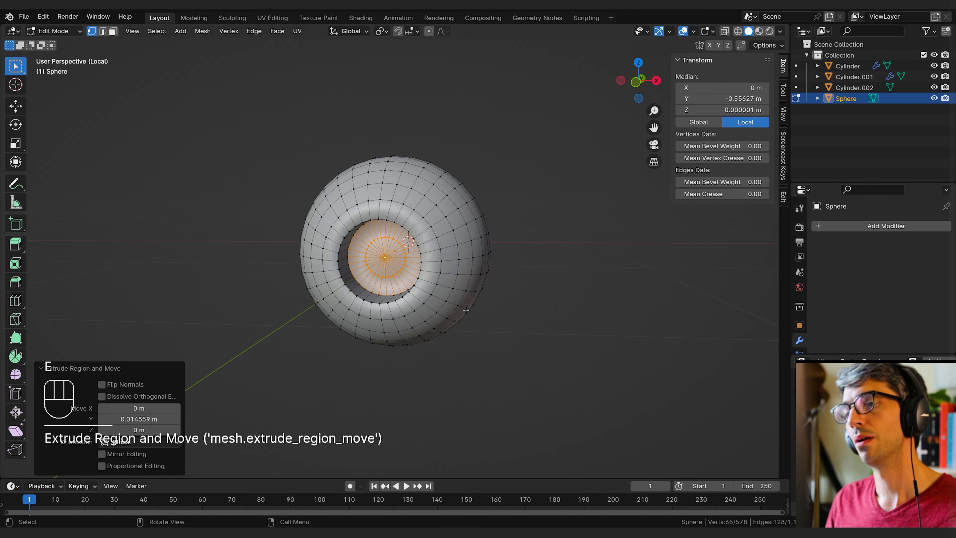
pyautogui.press('Tab')
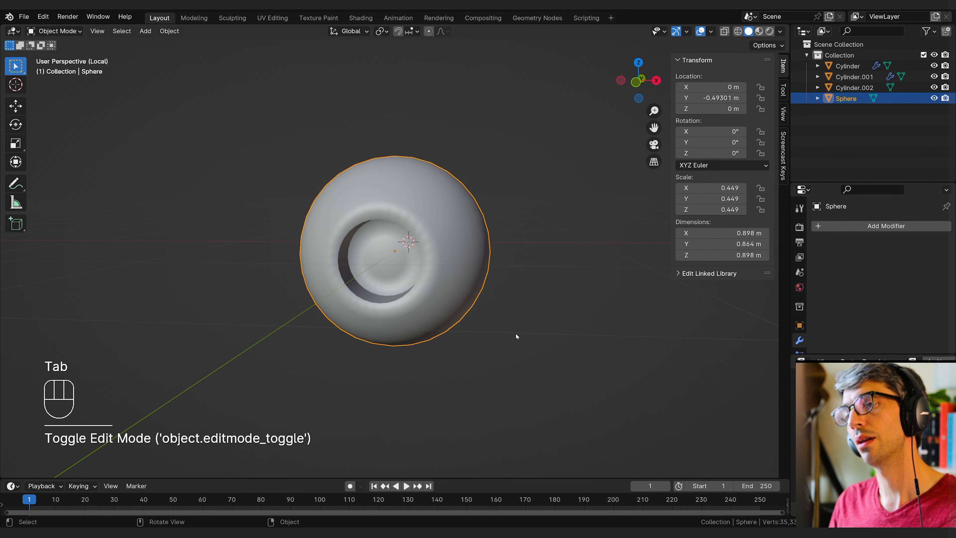
pyautogui.moveTo(516, 334); pyautogui.dragTo(450, 335, button='middle')
# Extrude the recess floor at a larger scale and move it about 0.172 m deeper along Y
pyautogui.press('Tab')
pyautogui.press('e')
pyautogui.press('s')
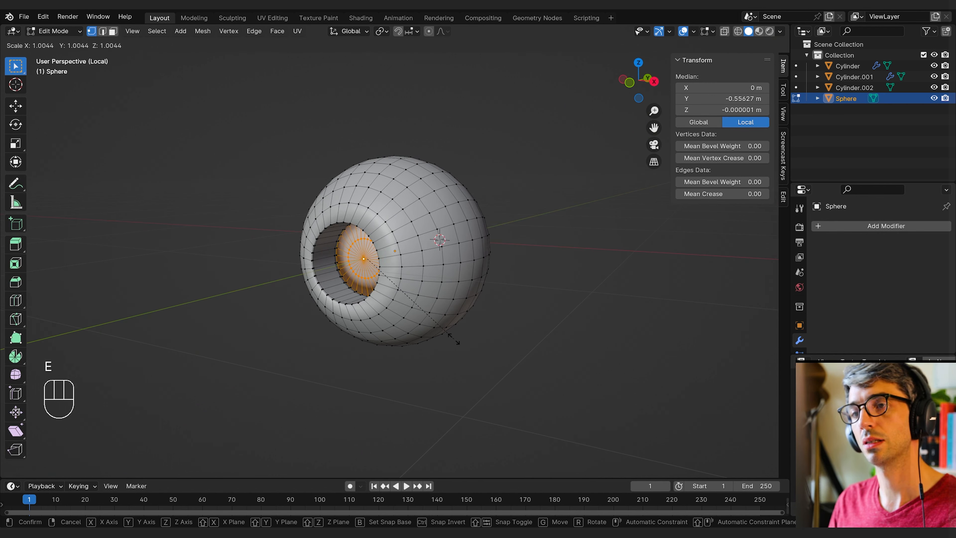
pyautogui.click(486, 353)
pyautogui.press('g')
pyautogui.press('y')
pyautogui.click(507, 344)
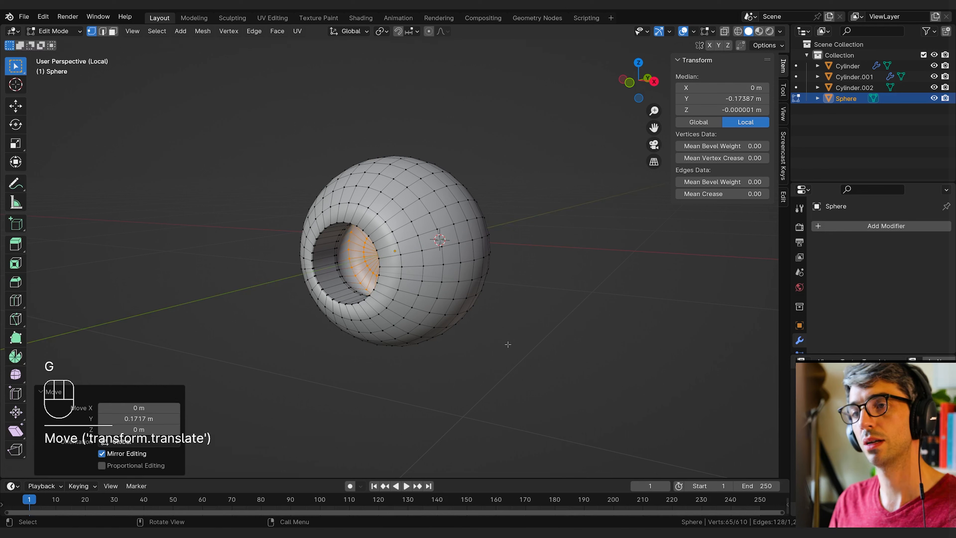
# Enlarge the recess floor, move it about 0.058 m deeper along Y, and scale it up again by about 1.44
pyautogui.press('s')
pyautogui.click(542, 355)
pyautogui.moveTo(542, 354); pyautogui.dragTo(473, 327, button='middle')
pyautogui.press('g')
pyautogui.press('y')
pyautogui.click(520, 331)
pyautogui.press('s')
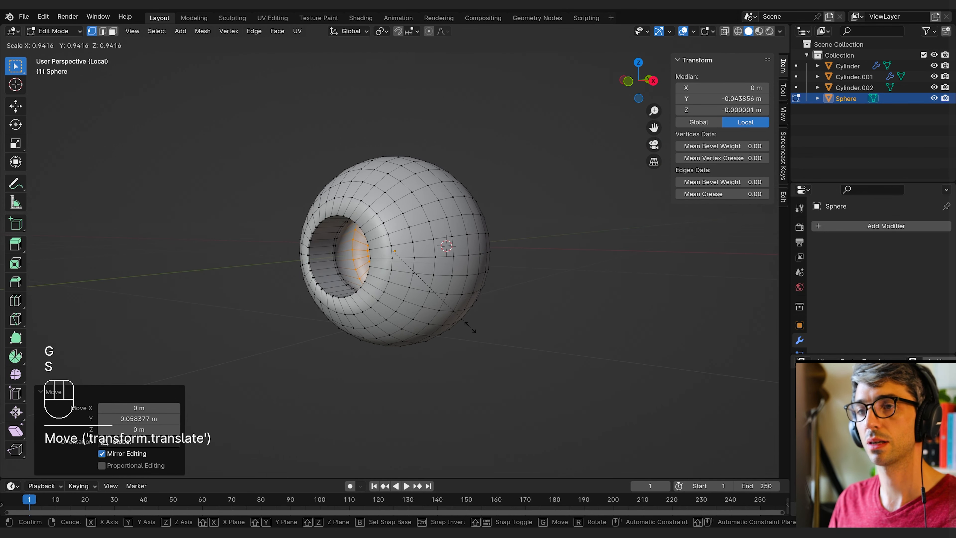
pyautogui.click(527, 354)
pyautogui.moveTo(527, 353); pyautogui.dragTo(499, 341, button='middle')
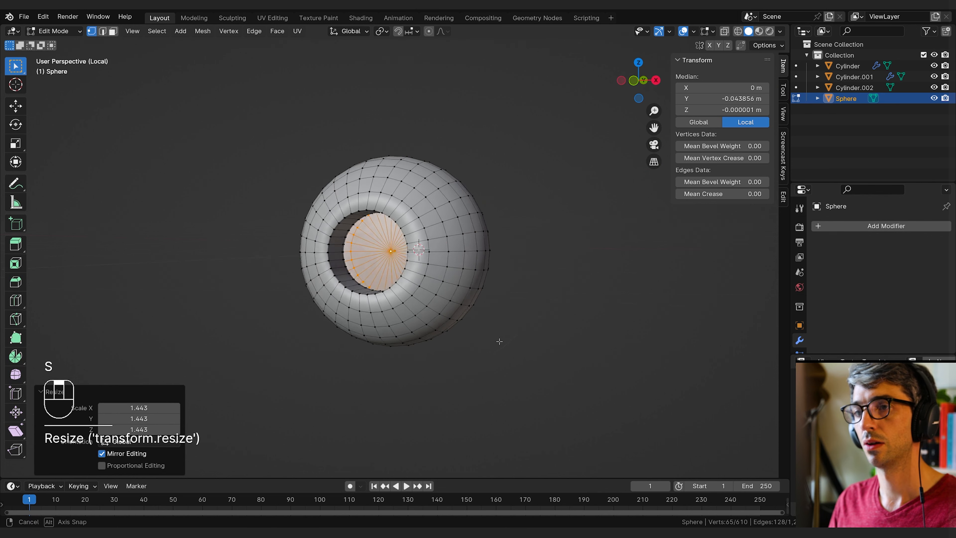
pyautogui.press('Tab')
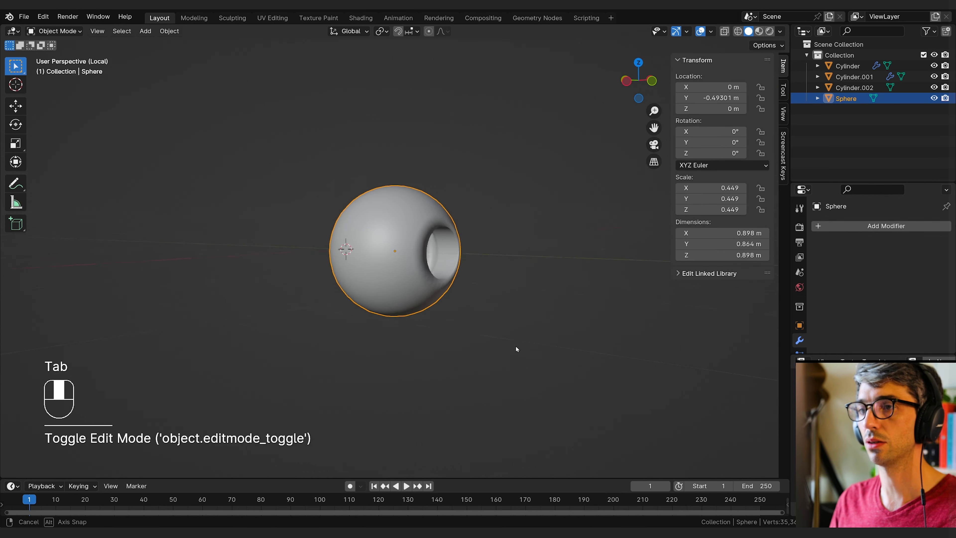
pyautogui.press('Tab')
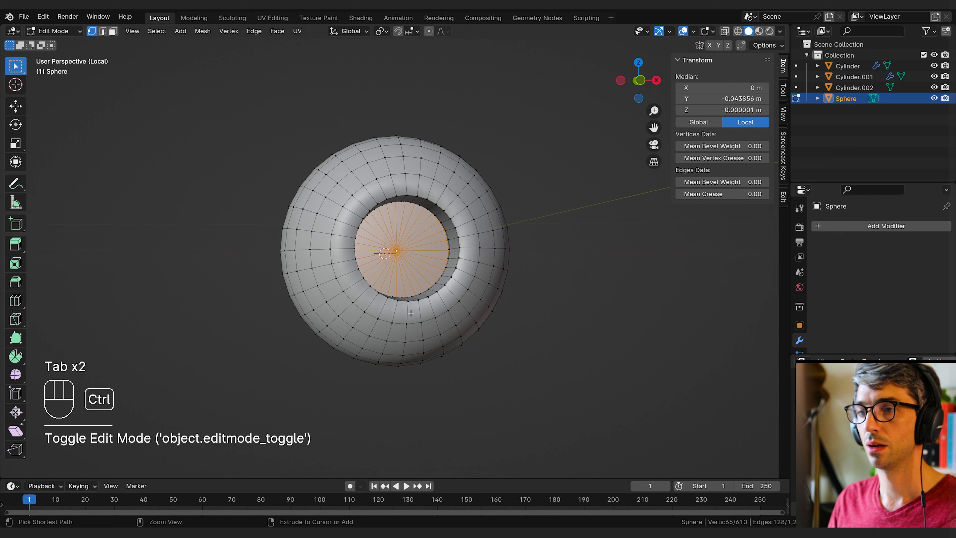
# Add a loop cut around the recess opening and slide it close to the rim to sharpen the edge
pyautogui.hotkey('ctrl', 'r')
pyautogui.click(410, 312)
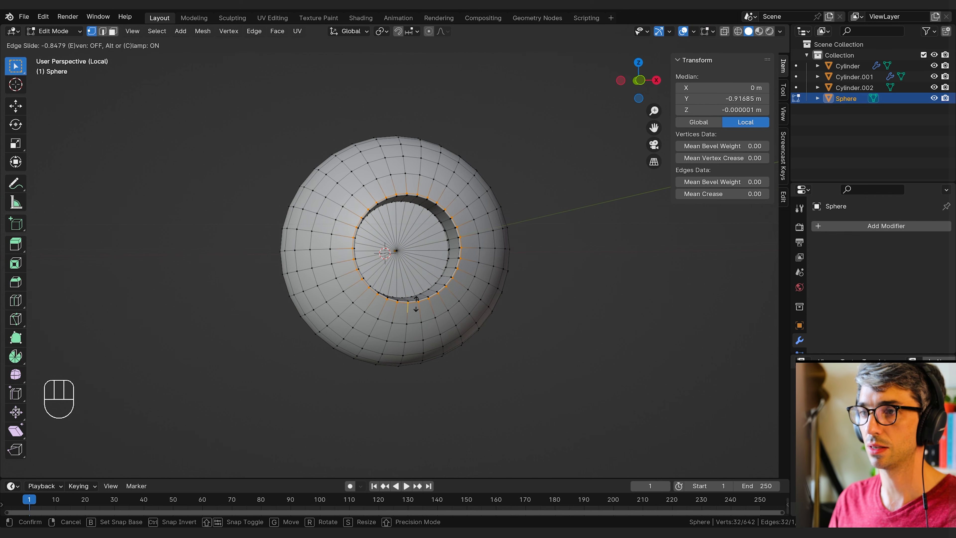
pyautogui.click(416, 303)
pyautogui.press('Tab')
pyautogui.moveTo(462, 310); pyautogui.dragTo(443, 334, button='middle')
pyautogui.scroll(-2, 420, 324)
pyautogui.press('Tab')
pyautogui.press('Tab')
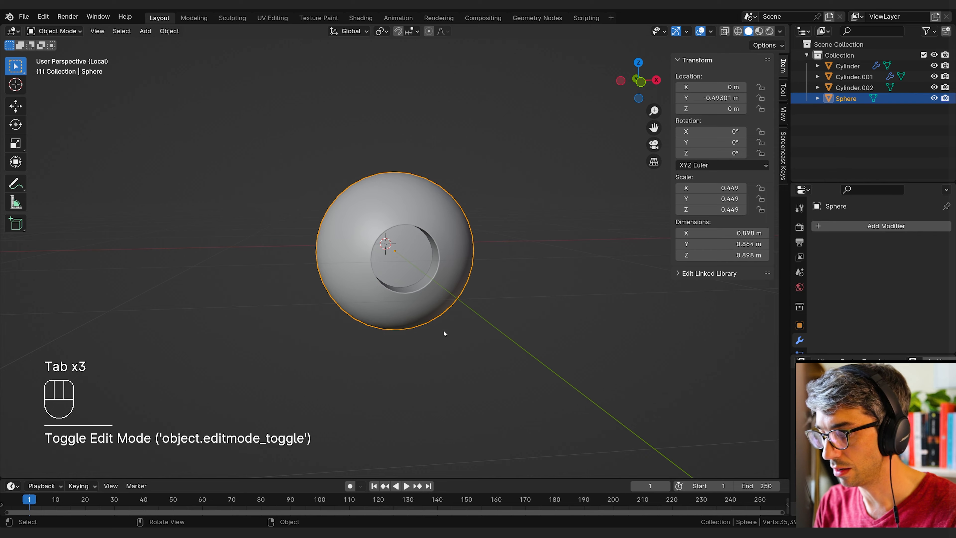
# Leave local view and shade the flanged ring around the bulb smooth with Auto Smooth at 30°
pyautogui.press('KP_Divide')
pyautogui.moveTo(444, 333); pyautogui.dragTo(381, 307, button='middle')
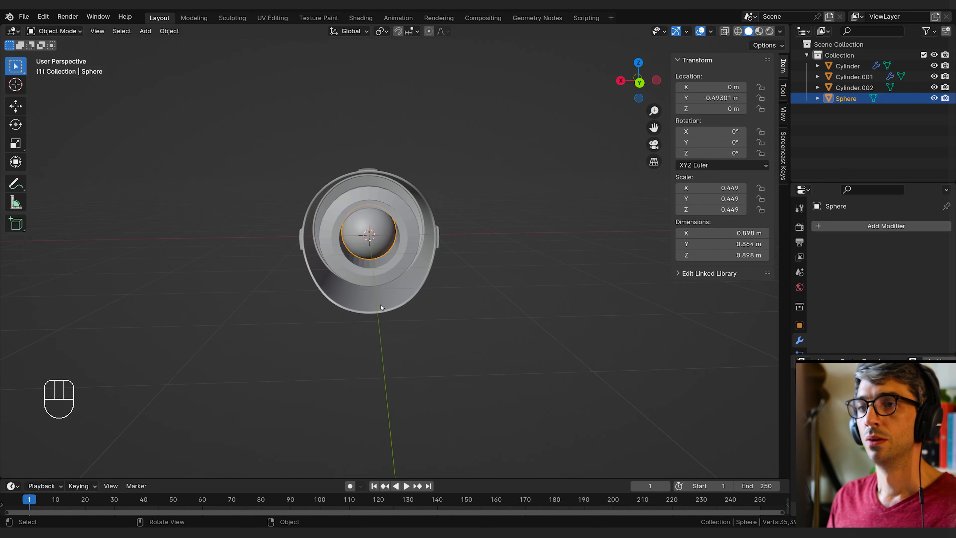
pyautogui.click(382, 282)
pyautogui.rightClick(380, 275)
pyautogui.click(368, 288)
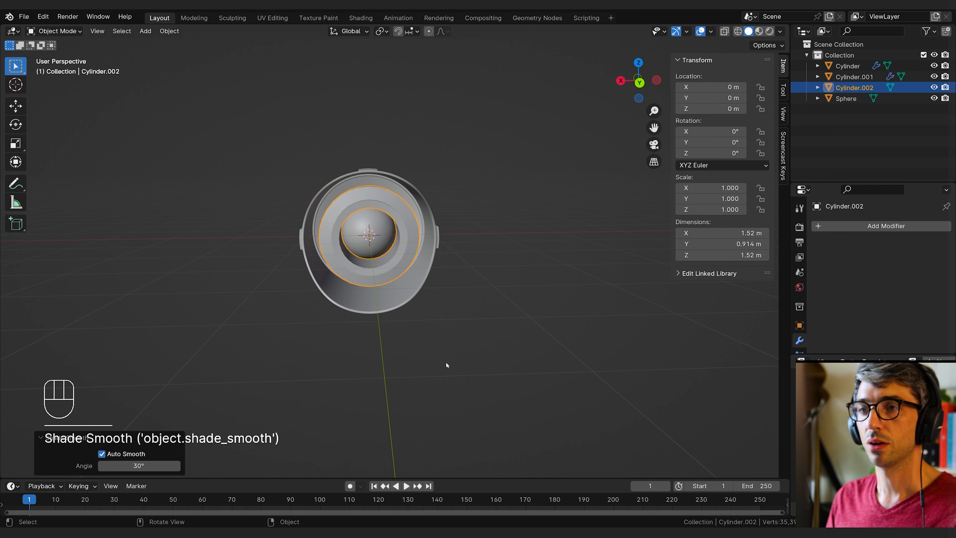
pyautogui.moveTo(446, 362); pyautogui.dragTo(419, 277, button='middle')
pyautogui.click(281, 342)
# Add a Bezier curve and move it about 3.65 m along Y, behind the lamp housing
pyautogui.keyDown('shift'); pyautogui.moveTo(488, 241); pyautogui.dragTo(407, 277, button='middle'); pyautogui.keyUp('shift')
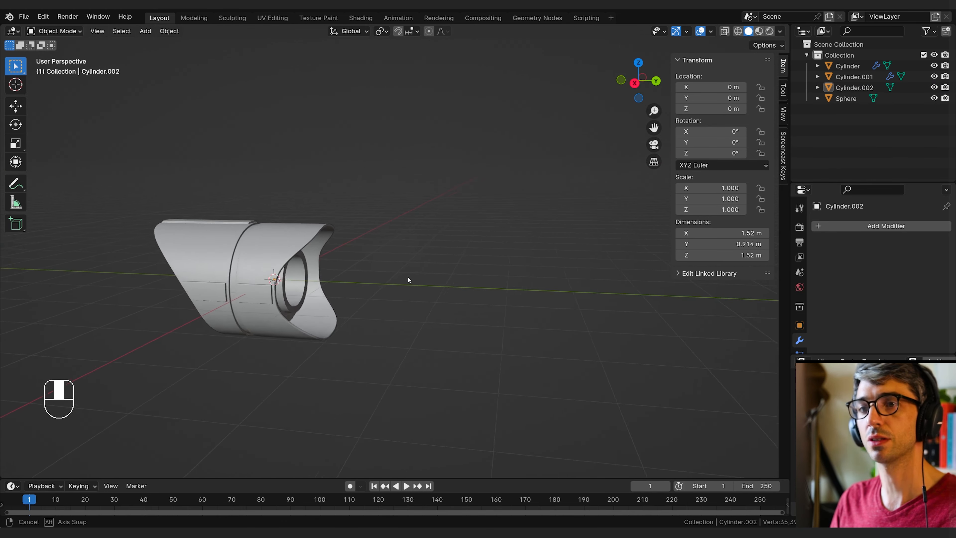
pyautogui.hotkey('shift', 'a')
pyautogui.moveTo(320, 297)
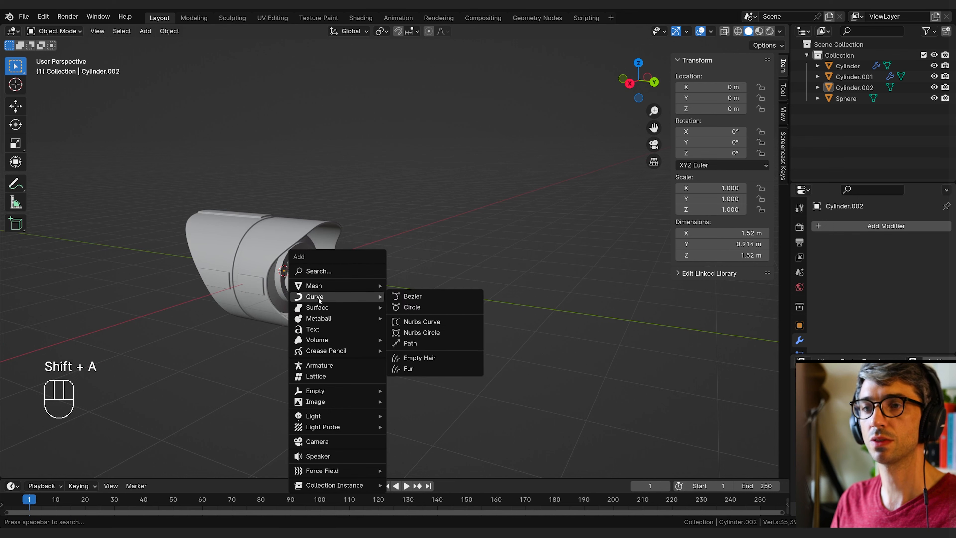
pyautogui.click(437, 296)
pyautogui.moveTo(426, 294); pyautogui.dragTo(375, 313, button='middle')
pyautogui.press('g')
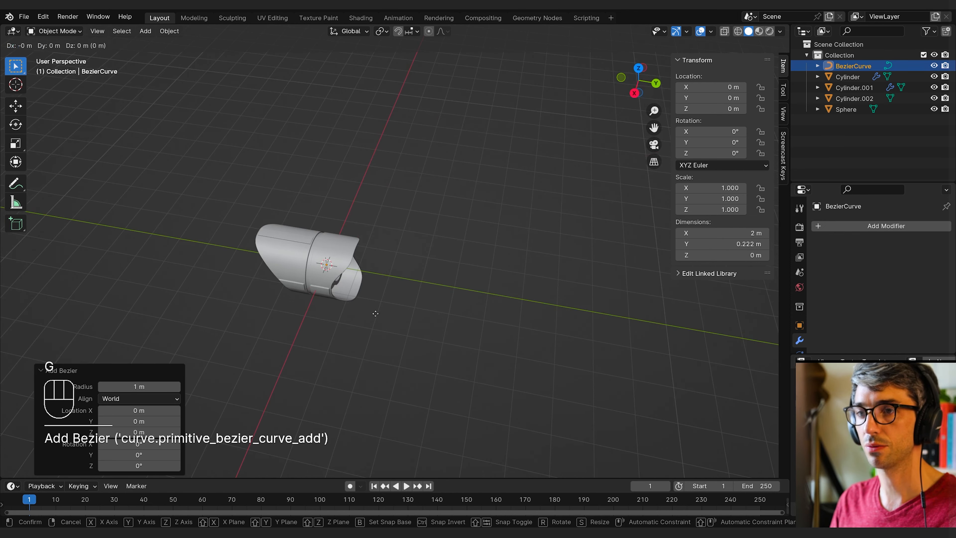
pyautogui.click(454, 310)
# Rotate all of the Bezier curve's points 90° about Z in edit mode so it runs along the Y axis
pyautogui.press('Tab')
pyautogui.moveTo(454, 310); pyautogui.dragTo(500, 273, button='middle')
pyautogui.press('r')
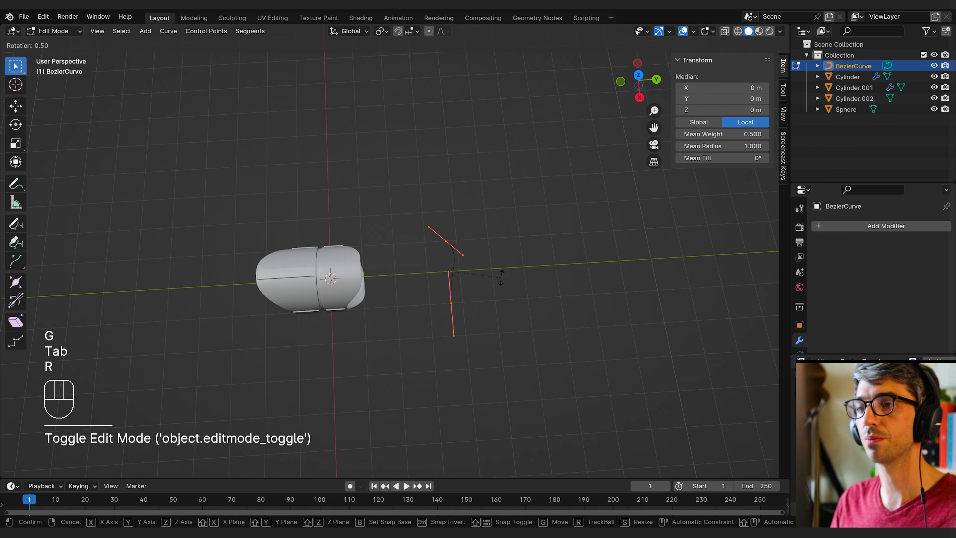
pyautogui.press('z')
pyautogui.click(447, 347)
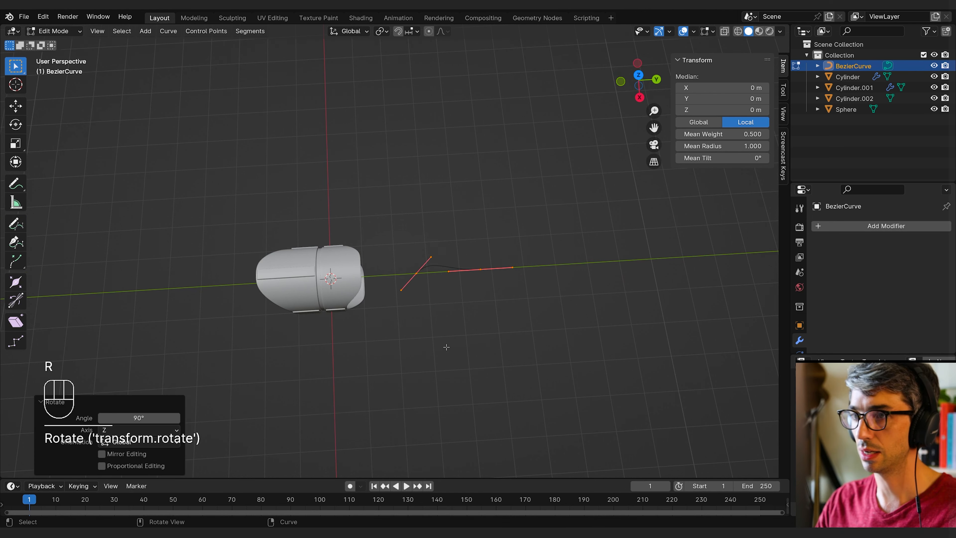
# Rotate the lamp-side control point about -43.9° around Z and move it about 2.4 m along Y into the housing
pyautogui.click(451, 340)
pyautogui.click(417, 273)
pyautogui.moveTo(418, 272); pyautogui.dragTo(446, 260, button='middle')
pyautogui.press('r')
pyautogui.press('z')
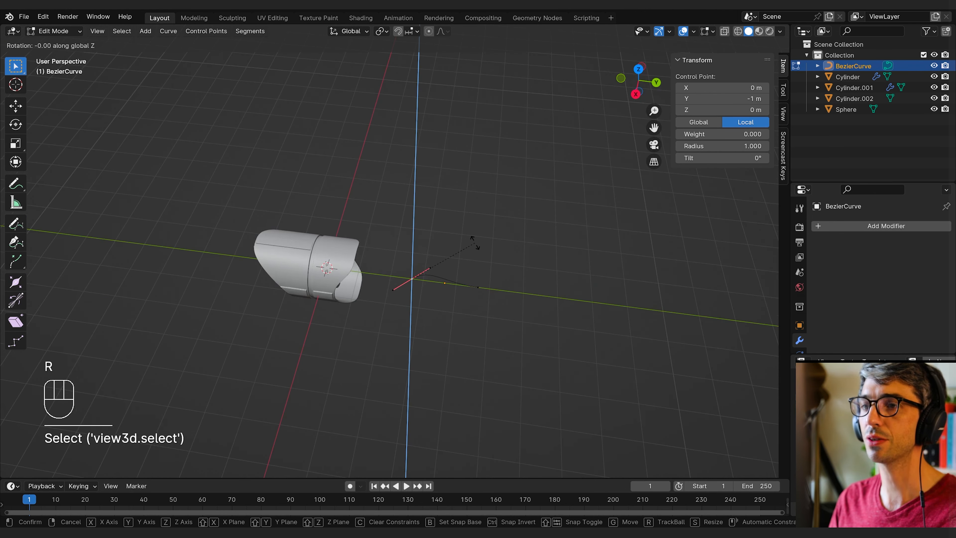
pyautogui.click(467, 294)
pyautogui.moveTo(466, 295); pyautogui.dragTo(503, 250, button='middle')
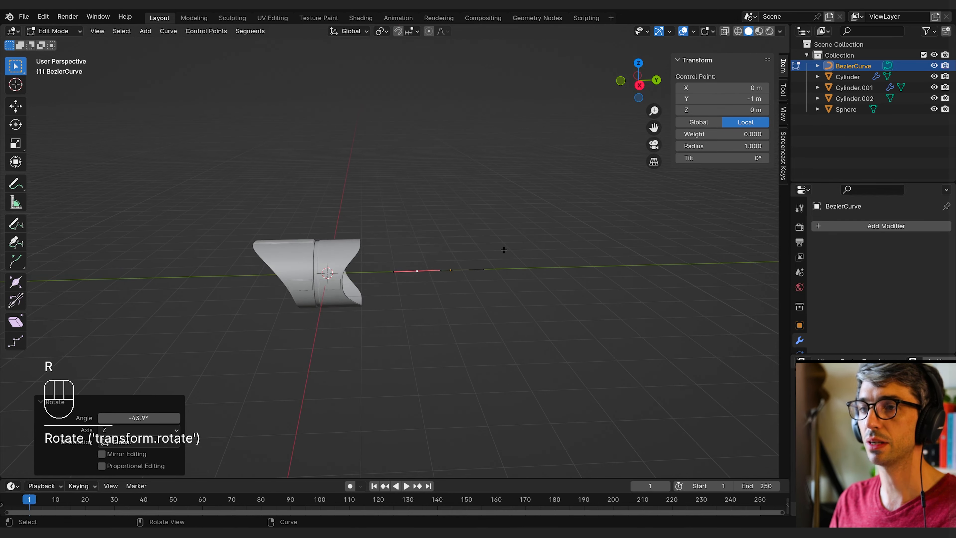
pyautogui.press('g')
pyautogui.press('y')
pyautogui.click(423, 257)
pyautogui.moveTo(421, 257); pyautogui.dragTo(549, 269, button='middle')
# Select the curve's far control point and raise it about 4.52 m along Z
pyautogui.click(459, 292)
pyautogui.moveTo(534, 247); pyautogui.dragTo(479, 293)
pyautogui.moveTo(480, 292); pyautogui.dragTo(505, 299, button='middle')
pyautogui.press('g')
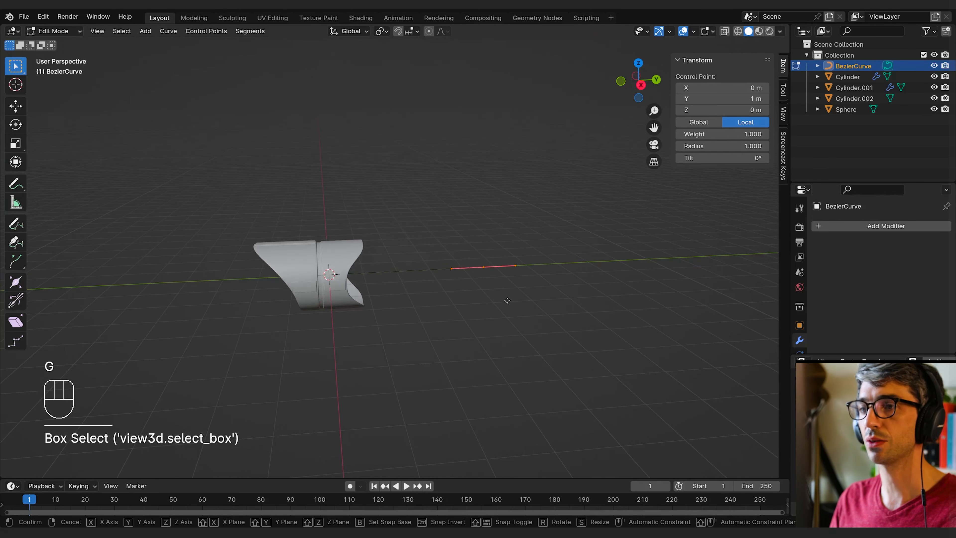
pyautogui.press('z')
pyautogui.click(481, 133)
# Rotate the raised control point about -84° and lengthen its handles by scaling about -2.46 and then -1.2
pyautogui.press('r')
pyautogui.click(510, 91)
pyautogui.press('s')
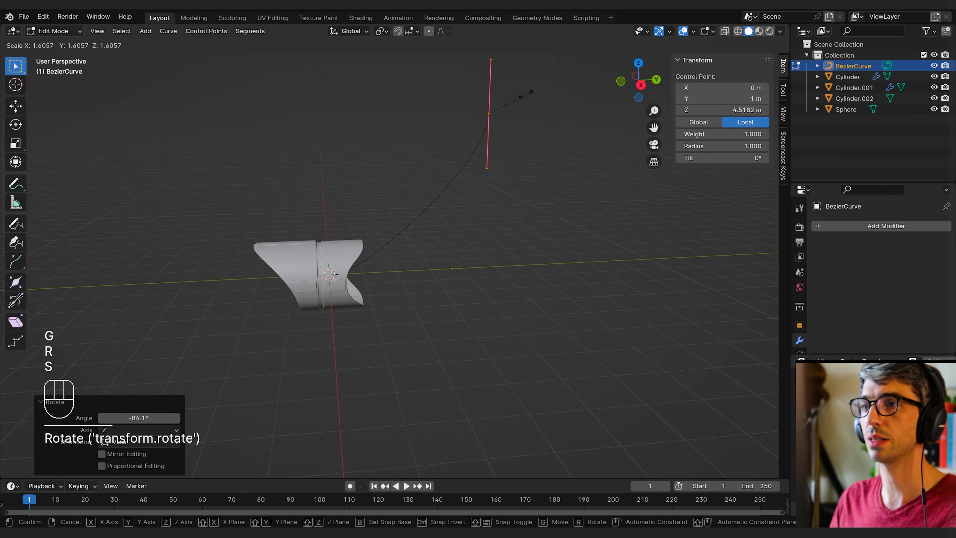
pyautogui.click(527, 65)
pyautogui.press('s')
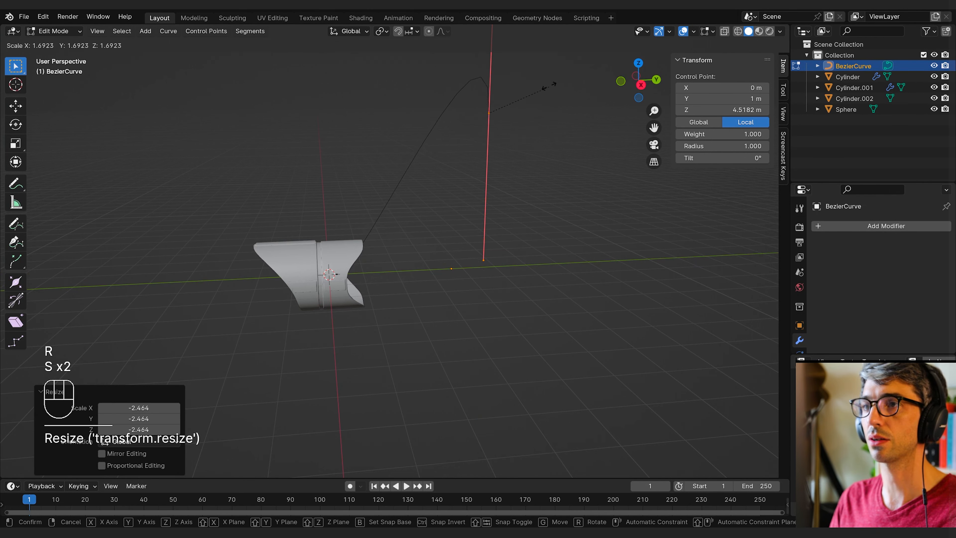
pyautogui.click(444, 95)
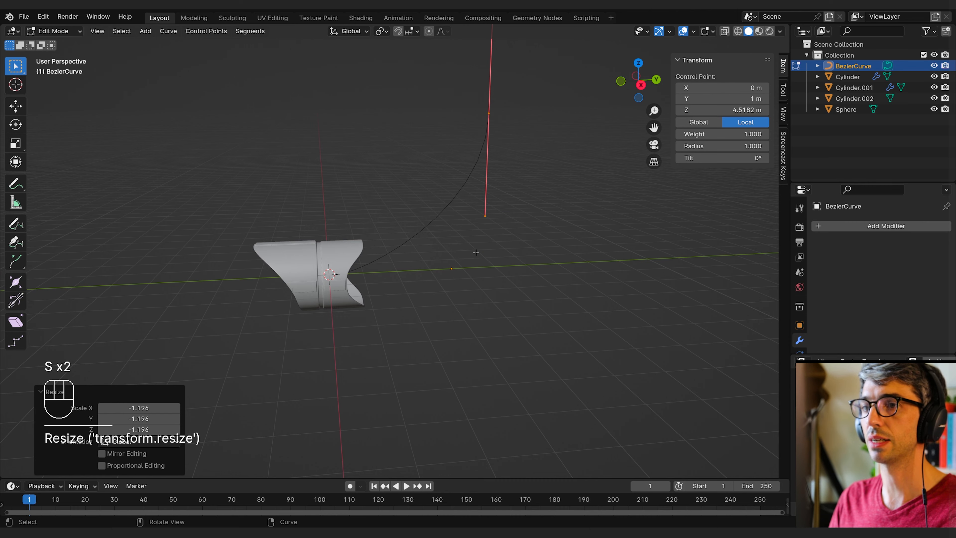
# Scale up the handles of the lamp-side control point to widen the curve's lower bend
pyautogui.click(359, 270)
pyautogui.press('s')
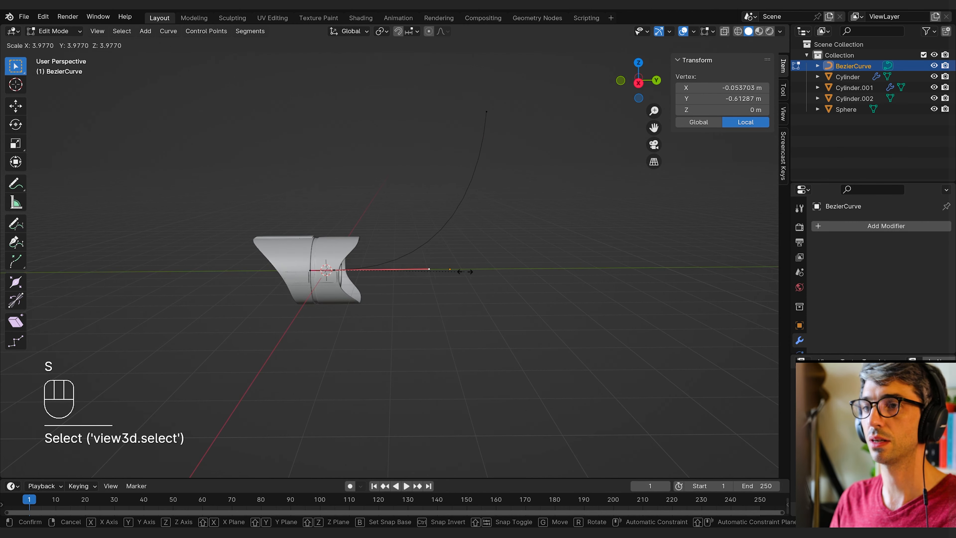
pyautogui.click(505, 269)
# Extrude the curve's upper end point about 3.96 m straight up along Z
pyautogui.moveTo(514, 88); pyautogui.dragTo(456, 135)
pyautogui.keyDown('shift'); pyautogui.moveTo(456, 135); pyautogui.dragTo(423, 232, button='middle'); pyautogui.keyUp('shift')
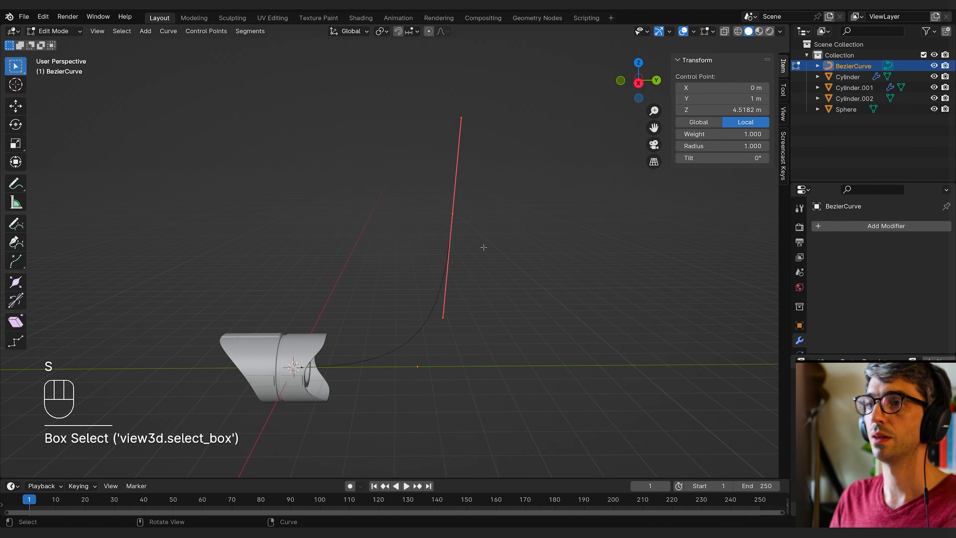
pyautogui.press('e')
pyautogui.press('z')
pyautogui.click(491, 113)
pyautogui.scroll(-5, 471, 241)
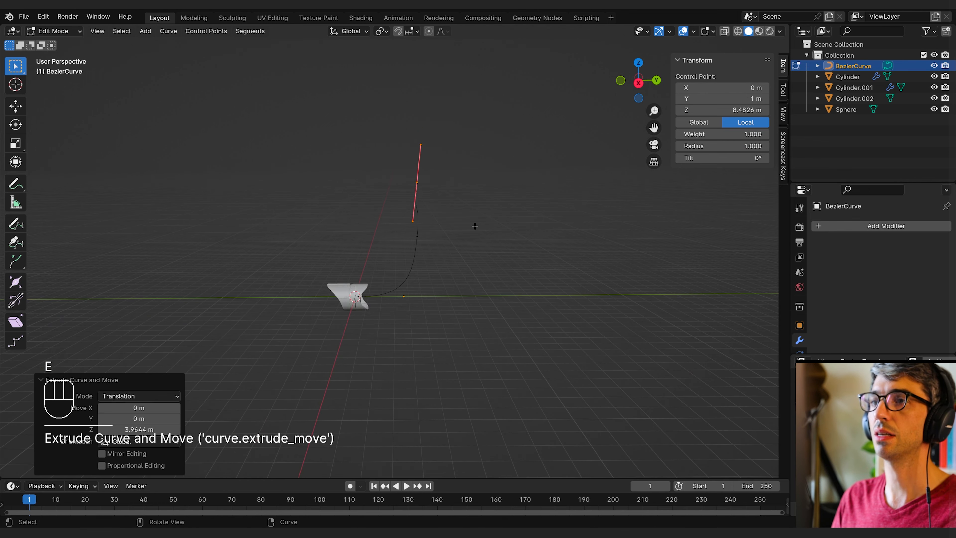
# Raise the new end point about another 2.8 m along Z and rotate it about 33.9°
pyautogui.press('g')
pyautogui.press('z')
pyautogui.click(474, 185)
pyautogui.press('r')
pyautogui.click(483, 189)
# Move the curve's end point about 4.36 m along Y and rotate it a further 45°
pyautogui.press('g')
pyautogui.press('y')
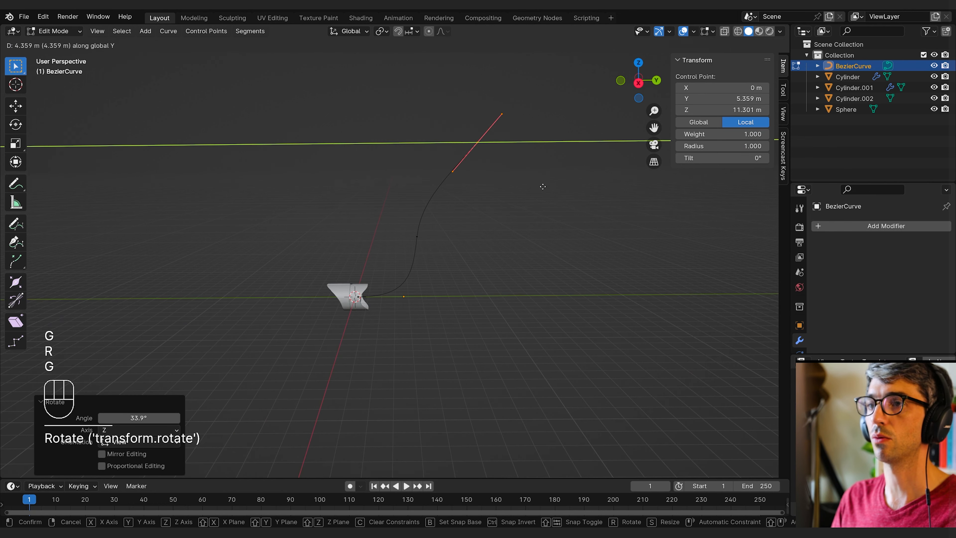
pyautogui.click(540, 186)
pyautogui.press('r')
pyautogui.click(509, 255)
pyautogui.moveTo(447, 250); pyautogui.dragTo(591, 241, button='middle')
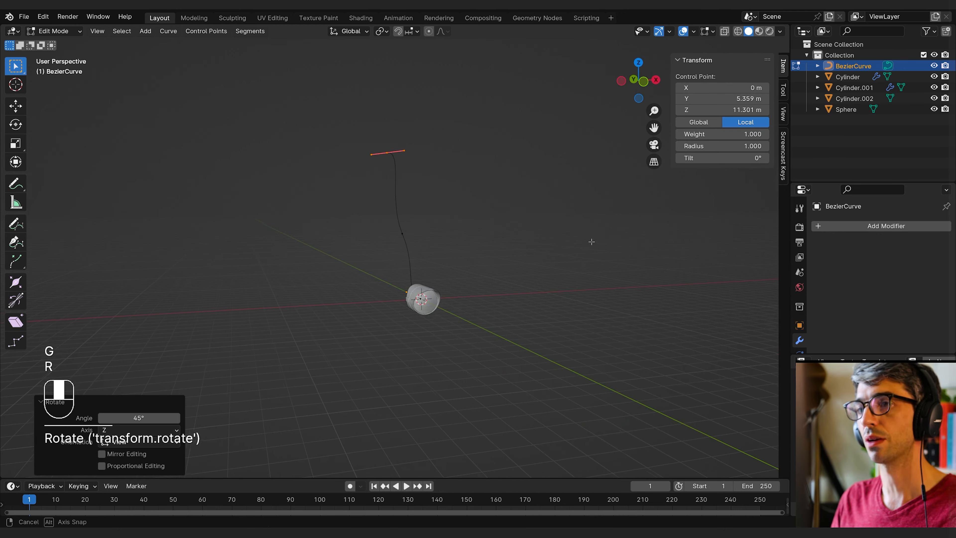
# Rotate the curve's middle control point slightly and shift it sideways along X in two small moves
pyautogui.moveTo(391, 181); pyautogui.dragTo(458, 180, button='middle')
pyautogui.click(419, 231)
pyautogui.moveTo(420, 231); pyautogui.dragTo(446, 222, button='middle')
pyautogui.press('r')
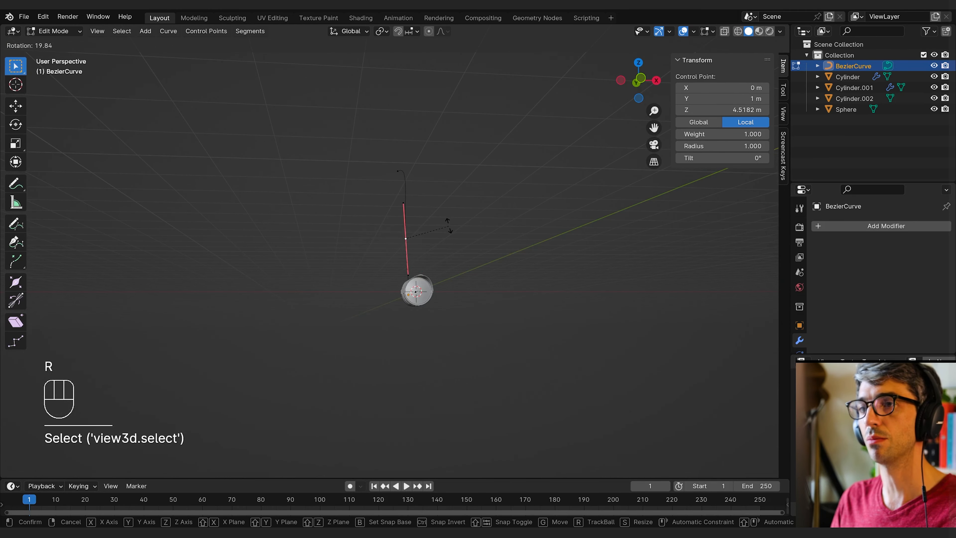
pyautogui.click(446, 222)
pyautogui.press('g')
pyautogui.click(449, 222)
pyautogui.press('g')
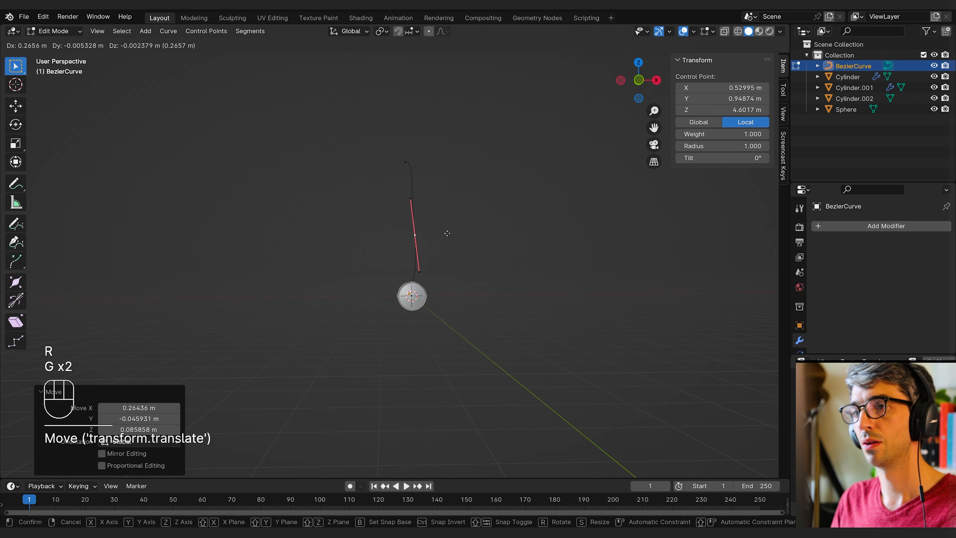
pyautogui.click(451, 239)
pyautogui.press('Tab')
# Move the middle control point about 0.85 m farther along X, adjust its tilt, and check the curve from above
pyautogui.moveTo(464, 252); pyautogui.dragTo(387, 246, button='middle')
pyautogui.press('Tab')
pyautogui.press('g')
pyautogui.click(380, 241)
pyautogui.press('r')
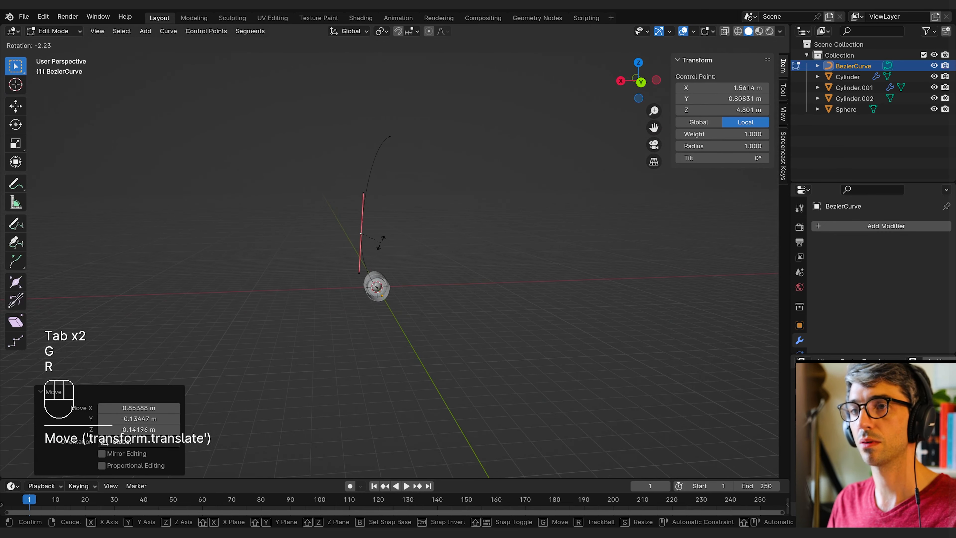
pyautogui.click(380, 241)
pyautogui.press('Tab')
pyautogui.moveTo(310, 256); pyautogui.dragTo(440, 305, button='middle')
pyautogui.press('Tab')
pyautogui.press('Tab')
pyautogui.press('Tab')
pyautogui.press('Tab')
pyautogui.press('Tab')
# Rotate the middle control point's lower handle by about 54.3° and shift the handle slightly
pyautogui.click(416, 277)
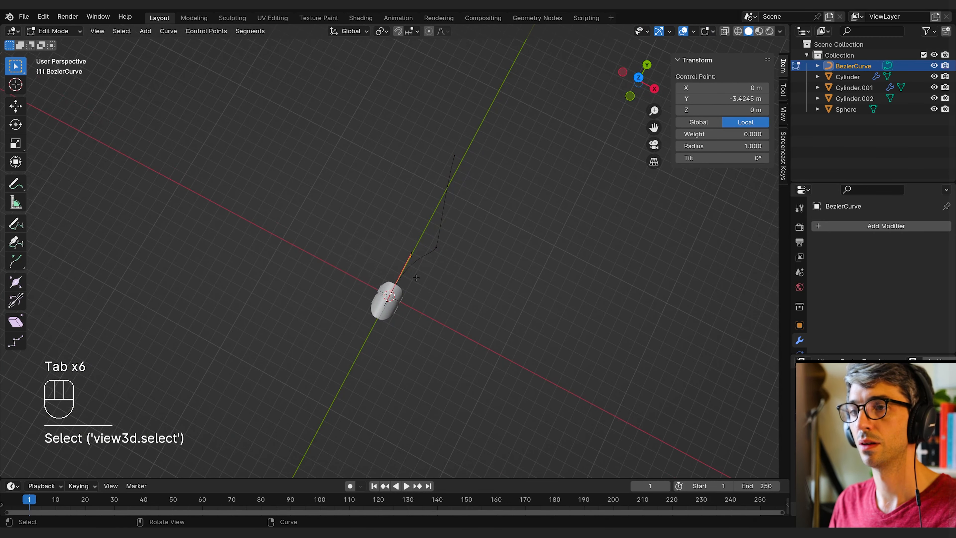
pyautogui.click(411, 256)
pyautogui.moveTo(465, 252)
pyautogui.mouseDown(button='middle')
pyautogui.moveTo(437, 260)
pyautogui.moveTo(470, 268)
pyautogui.mouseUp(button='middle')
pyautogui.click(437, 260)
pyautogui.click(434, 261)
pyautogui.press('r')
pyautogui.click(434, 274)
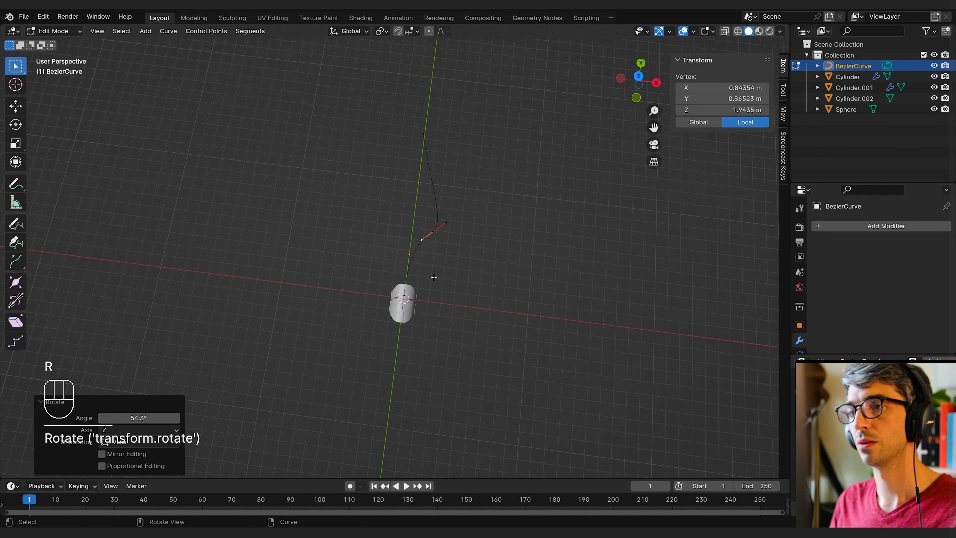
pyautogui.press('g')
pyautogui.click(484, 246)
# Move the middle control point back toward the Y axis to reduce the sideways bend, and return to object mode
pyautogui.click(435, 234)
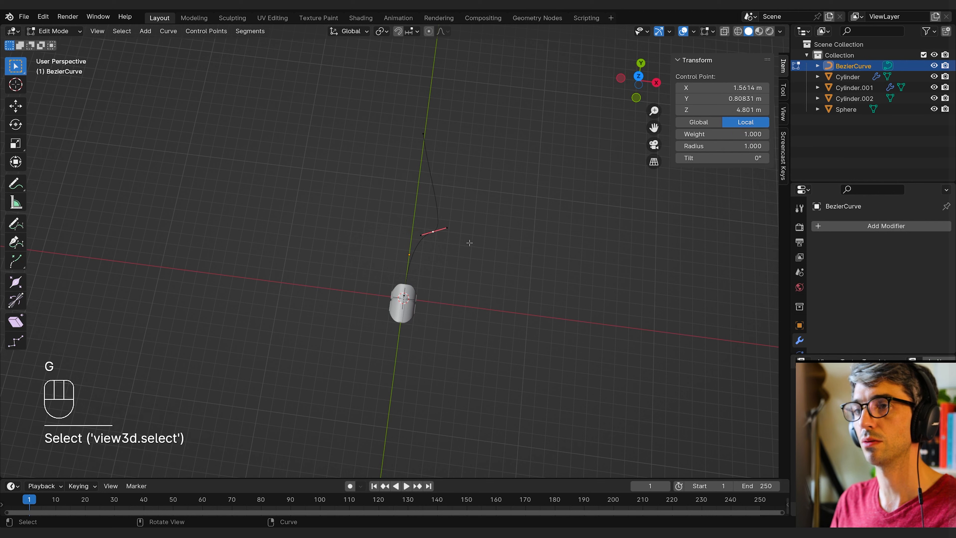
pyautogui.press('g')
pyautogui.click(457, 238)
pyautogui.moveTo(458, 241)
pyautogui.mouseDown(button='middle')
pyautogui.moveTo(465, 208)
pyautogui.moveTo(474, 237)
pyautogui.mouseUp(button='middle')
pyautogui.press('Tab')
pyautogui.moveTo(522, 259); pyautogui.dragTo(462, 268, button='middle')
pyautogui.press('Tab')
pyautogui.press('Tab')
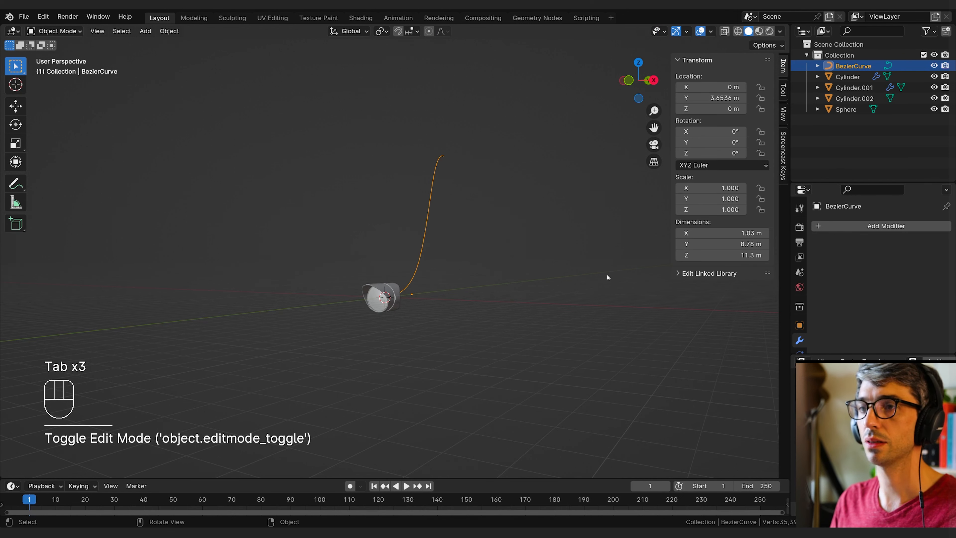
# Give the Bezier curve a round bevel with a depth of 0.9 m so it becomes a thick tube
pyautogui.scroll(-3, 797, 331)
pyautogui.click(799, 318)
pyautogui.scroll(-7, 827, 316)
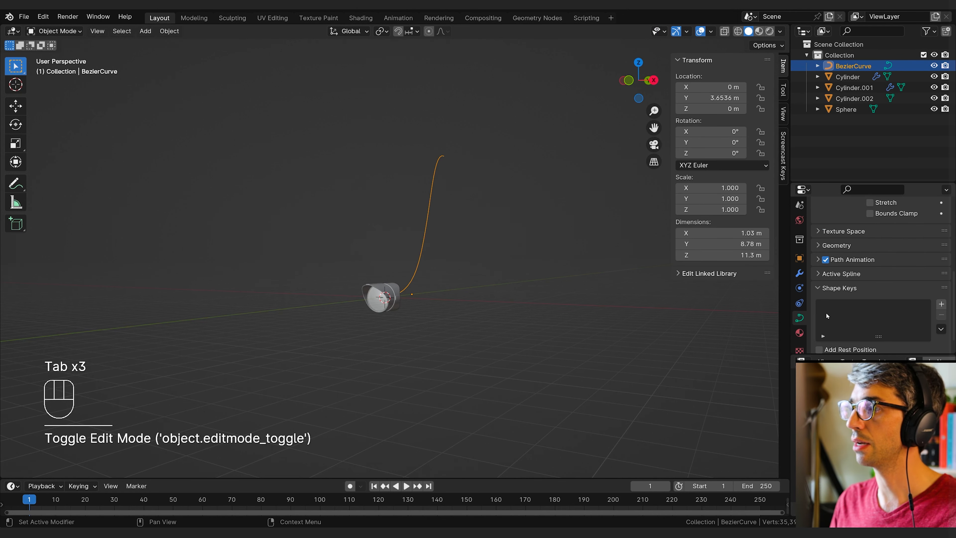
pyautogui.click(837, 246)
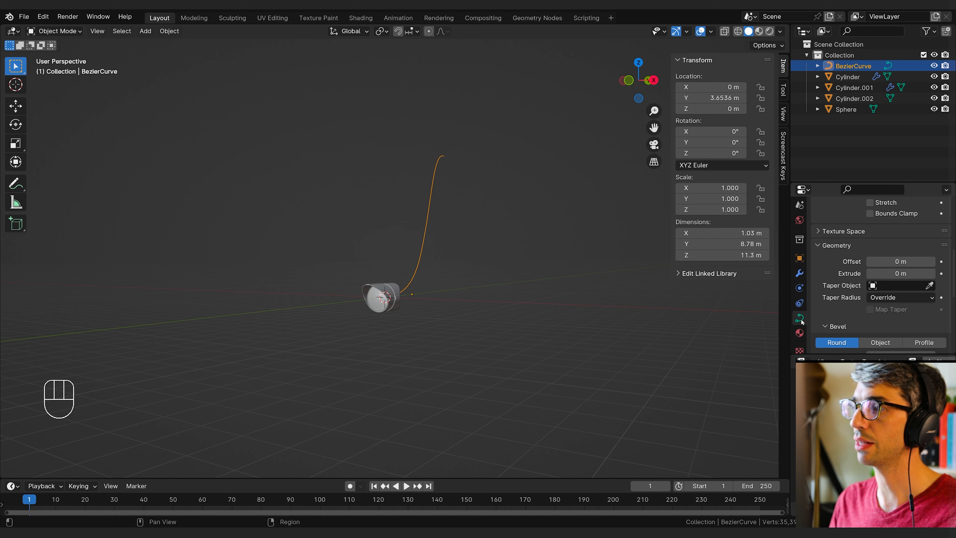
pyautogui.click(828, 249)
pyautogui.click(831, 256)
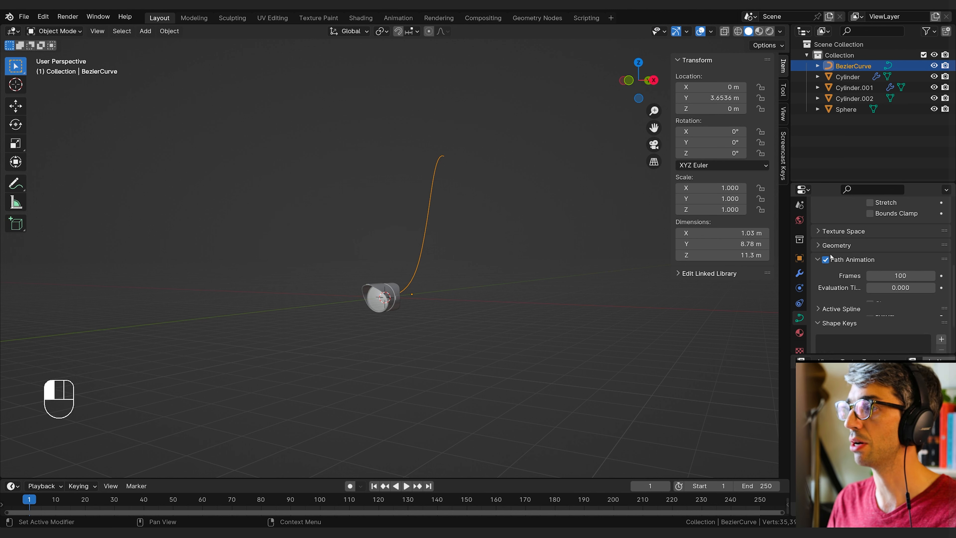
pyautogui.click(836, 250)
pyautogui.scroll(-4, 866, 308)
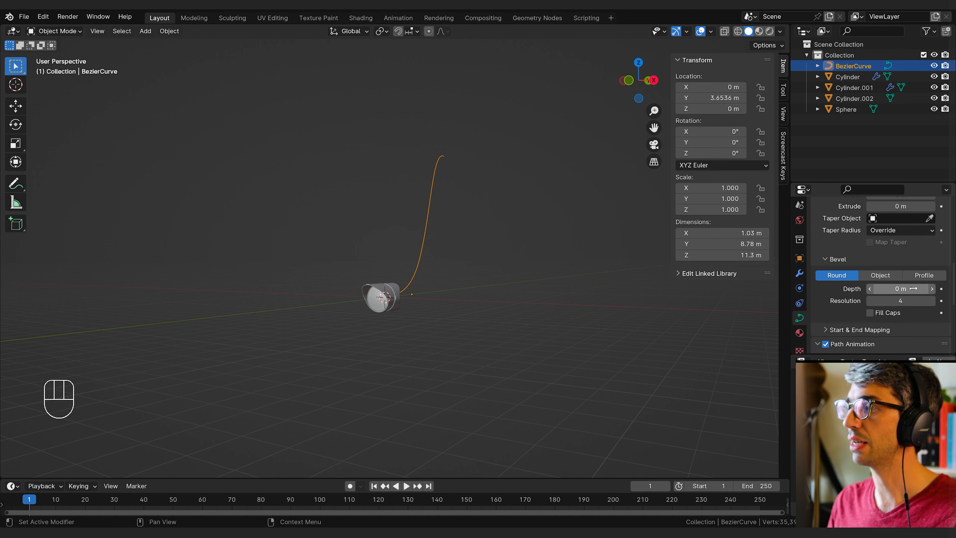
pyautogui.moveTo(900, 288); pyautogui.dragTo(919, 289)
pyautogui.scroll(4, 540, 264)
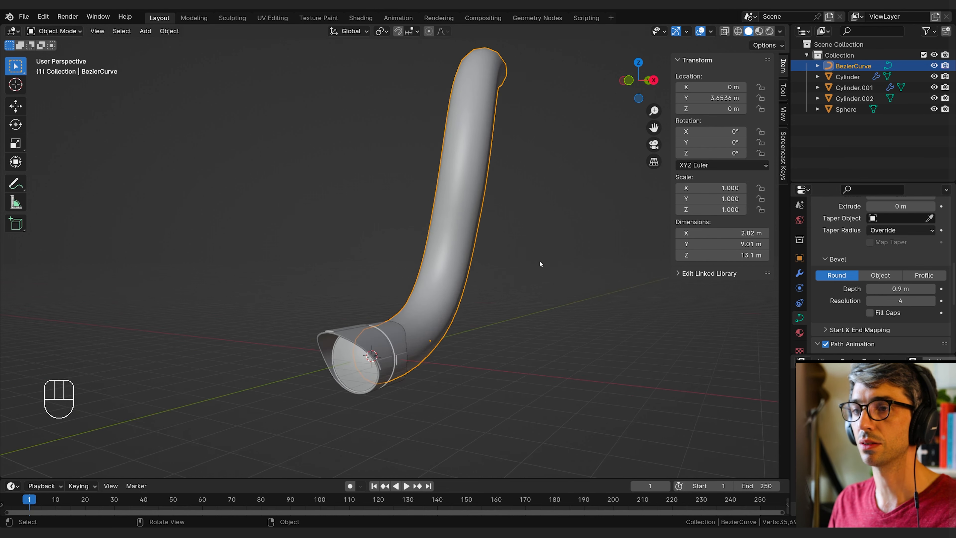
# Reduce the tube's bevel depth to 0.84 m, checking its fit in the back of the lamp housing
pyautogui.moveTo(540, 265); pyautogui.dragTo(340, 329, button='middle')
pyautogui.scroll(3, 340, 330)
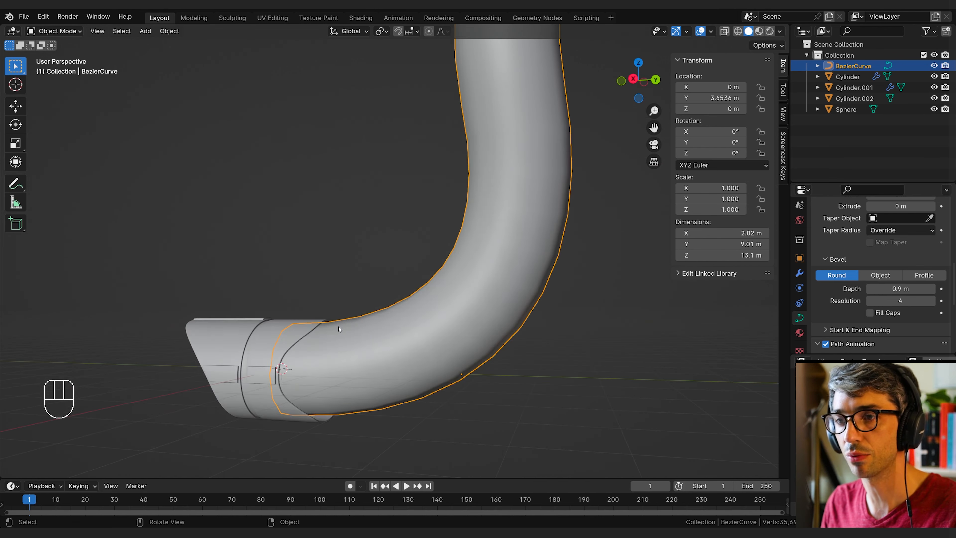
pyautogui.keyDown('shift'); pyautogui.moveTo(414, 373); pyautogui.dragTo(440, 358, button='middle'); pyautogui.keyUp('shift')
pyautogui.moveTo(900, 288); pyautogui.dragTo(898, 289)
pyautogui.moveTo(383, 376); pyautogui.dragTo(489, 209, button='middle')
# Enlarge the curve in edit mode, return to object mode, and check how the tube meets the housing
pyautogui.click(499, 375)
pyautogui.click(422, 184)
pyautogui.press('Tab')
pyautogui.scroll(-4, 488, 210)
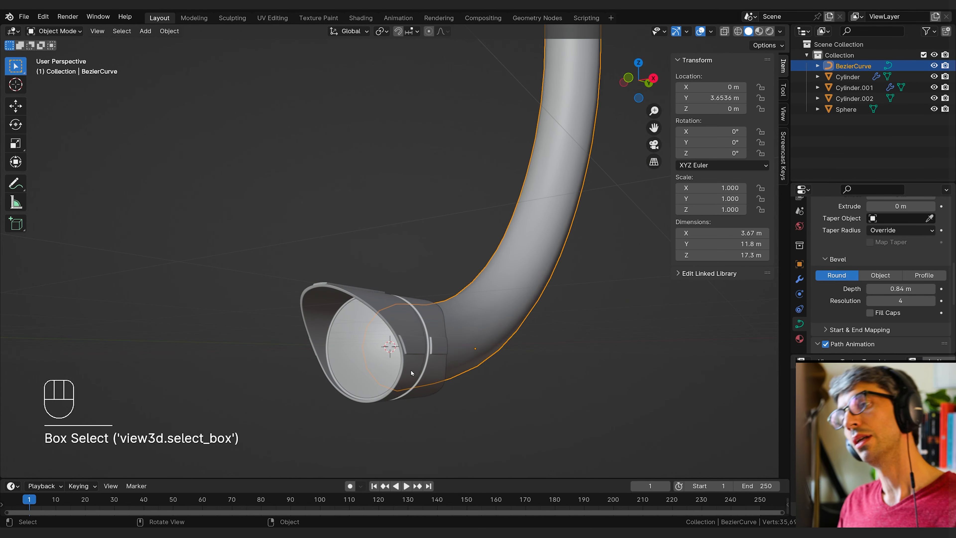
pyautogui.keyDown('shift'); pyautogui.moveTo(489, 360); pyautogui.dragTo(468, 389, button='middle'); pyautogui.keyUp('shift')
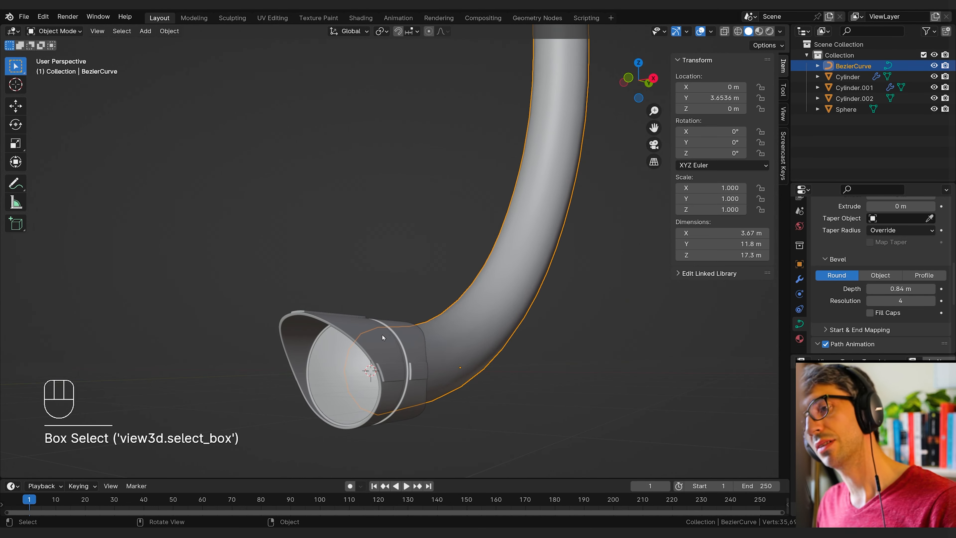
pyautogui.moveTo(567, 287); pyautogui.dragTo(525, 320, button='middle')
pyautogui.scroll(3, 451, 350)
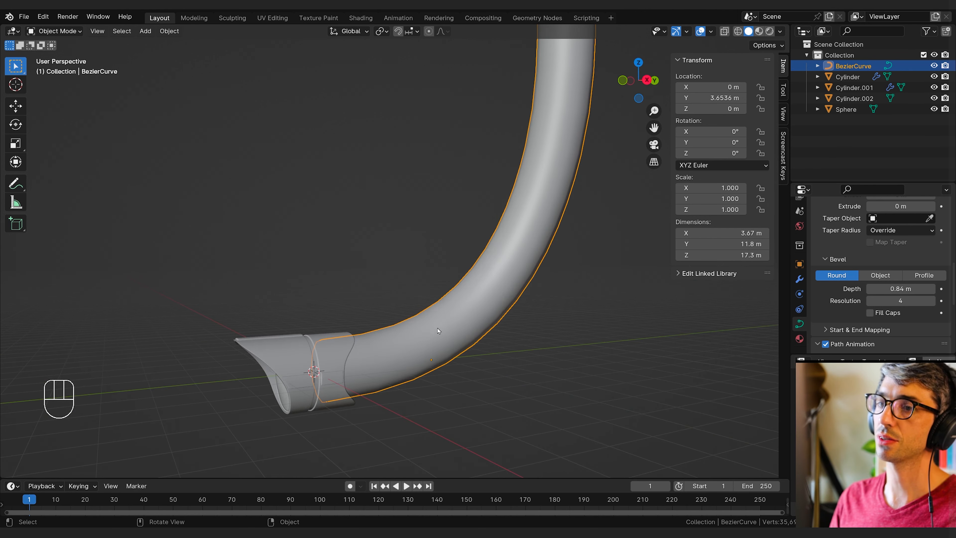
# Duplicate the outer lamp housing cylinder and leave the copy in its original position
pyautogui.keyDown('shift'); pyautogui.moveTo(360, 378); pyautogui.dragTo(293, 384, button='middle'); pyautogui.keyUp('shift')
pyautogui.click(368, 355)
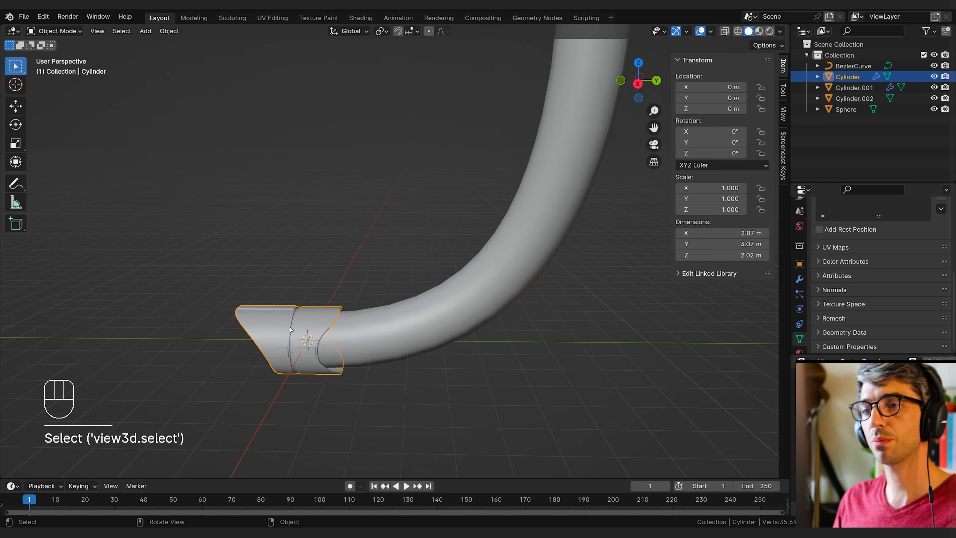
pyautogui.moveTo(291, 330); pyautogui.dragTo(330, 334, button='middle')
pyautogui.moveTo(410, 359); pyautogui.dragTo(399, 382, button='middle')
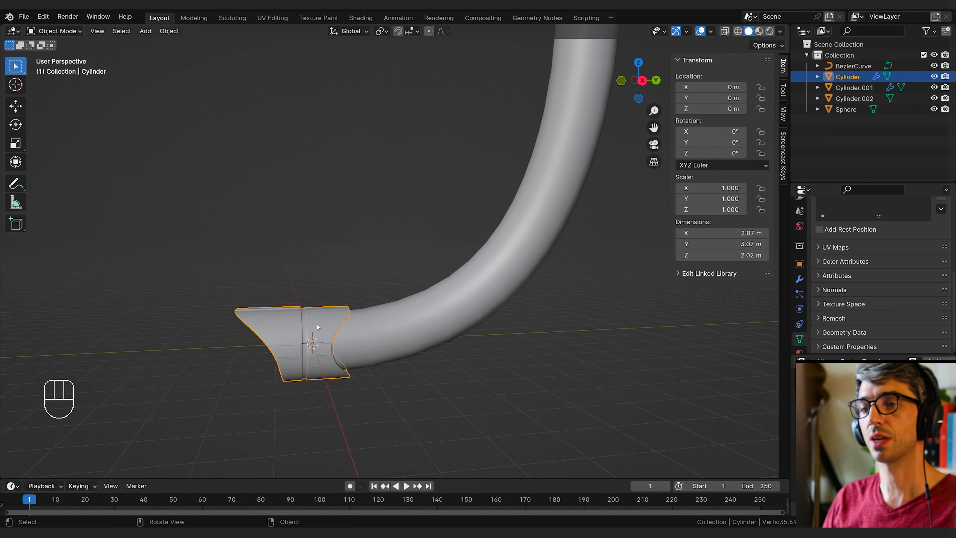
pyautogui.hotkey('shift', 'd')
pyautogui.rightClick(343, 326)
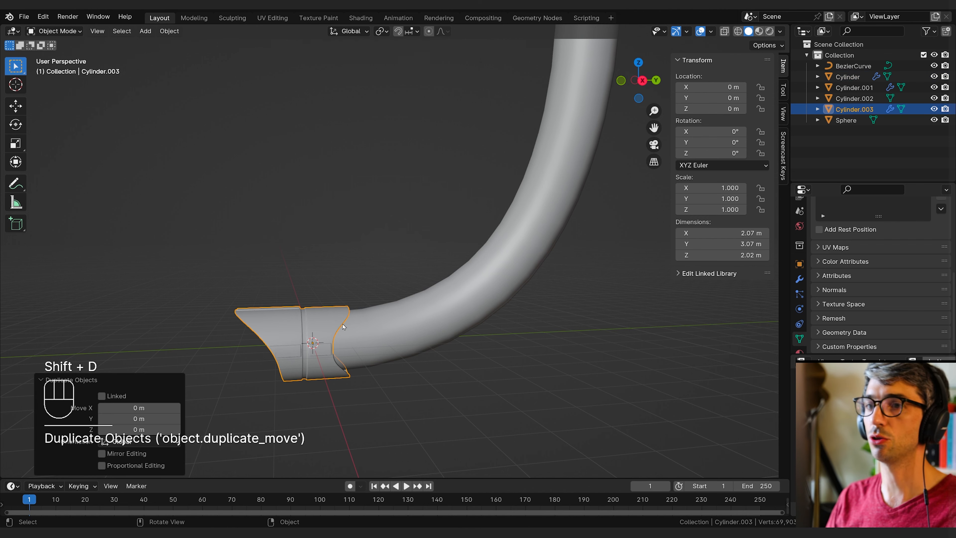
# Delete the duplicate housing's front section, from the slanted rim back to the groove, keeping only the rear sleeve
pyautogui.press('Tab')
pyautogui.keyDown('shift'); pyautogui.moveTo(376, 365); pyautogui.dragTo(397, 323, button='middle'); pyautogui.keyUp('shift')
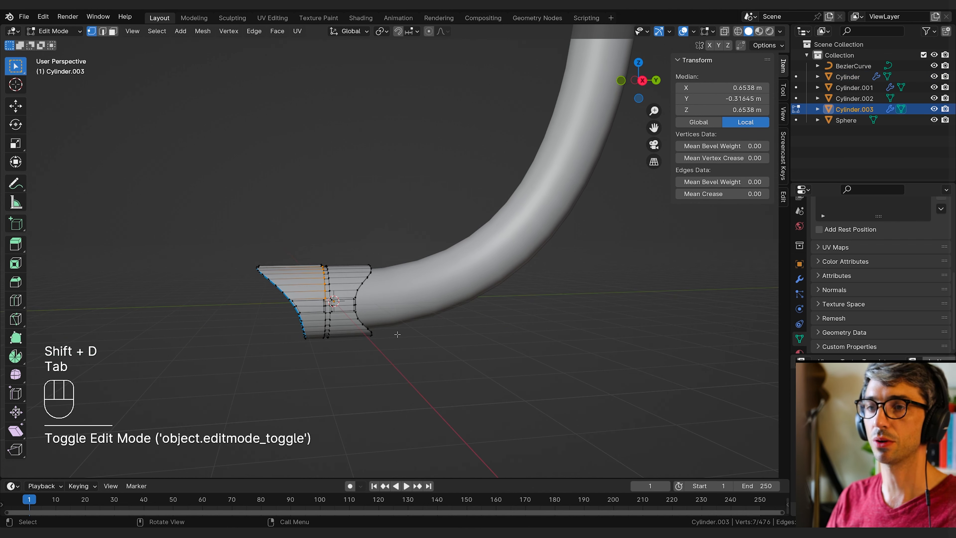
pyautogui.keyDown('alt'); pyautogui.click(269, 282); pyautogui.keyUp('alt')
pyautogui.moveTo(269, 282); pyautogui.dragTo(396, 288, button='middle')
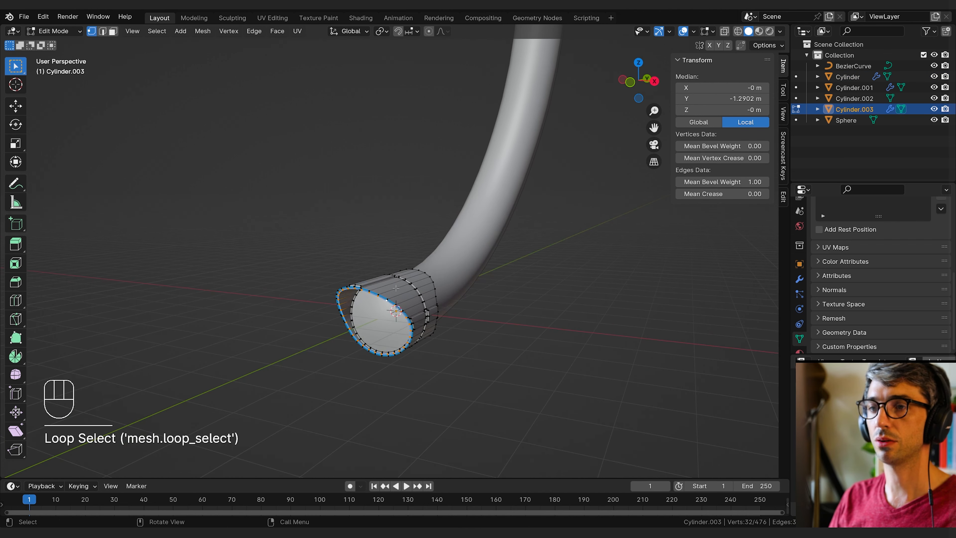
pyautogui.click(379, 296)
pyautogui.scroll(6, 379, 302)
pyautogui.press('2')
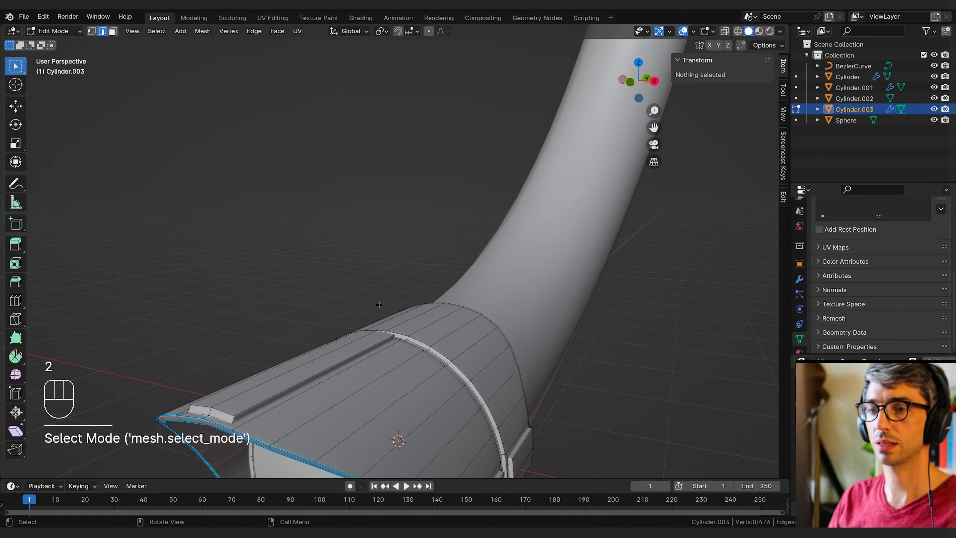
pyautogui.scroll(-4, 379, 303)
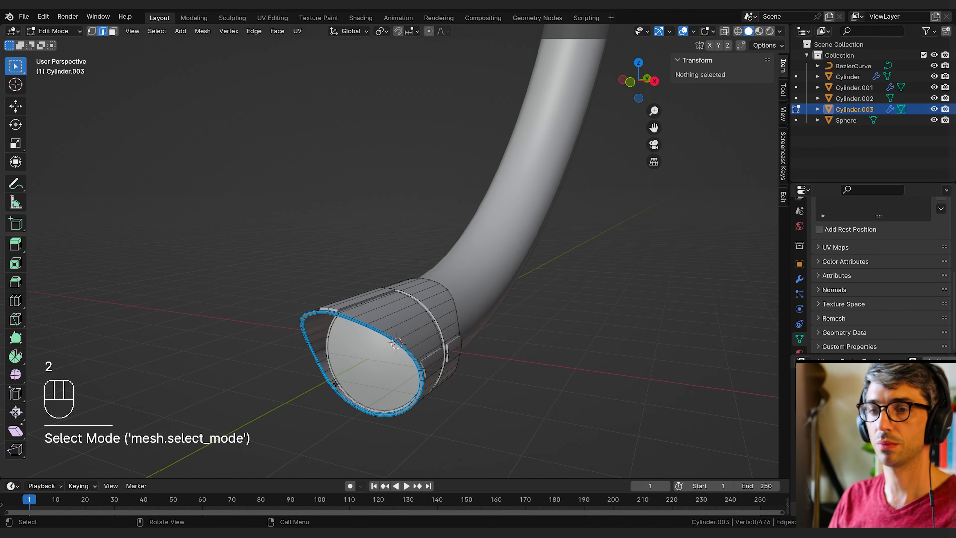
pyautogui.keyDown('alt'); pyautogui.click(352, 320); pyautogui.keyUp('alt')
pyautogui.moveTo(449, 362); pyautogui.dragTo(419, 370, button='middle')
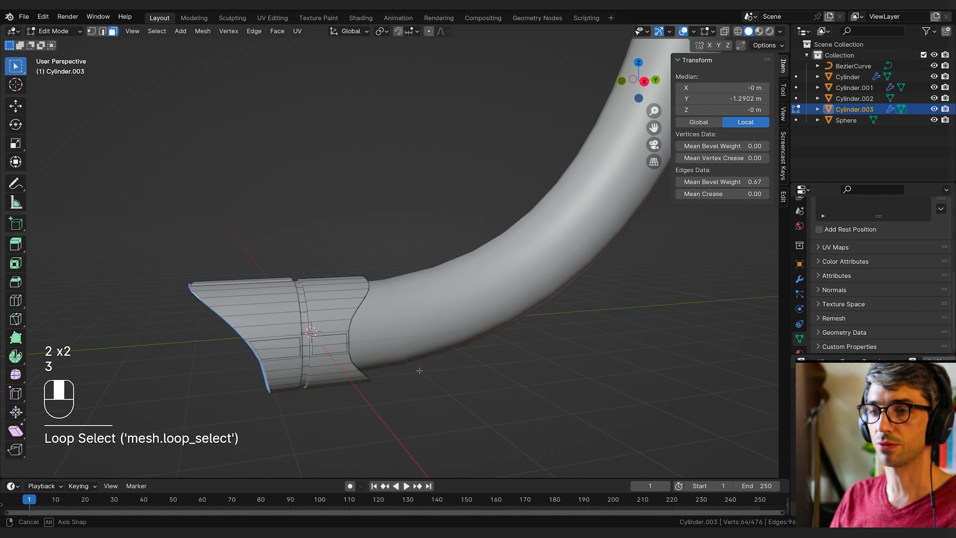
pyautogui.press('ctrl+KP_Add')
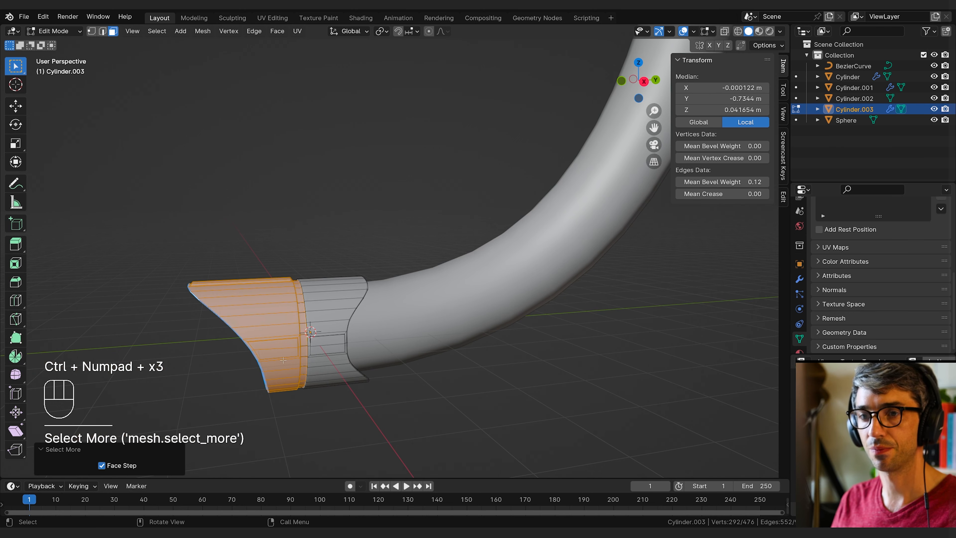
pyautogui.press('x')
pyautogui.click(296, 362)
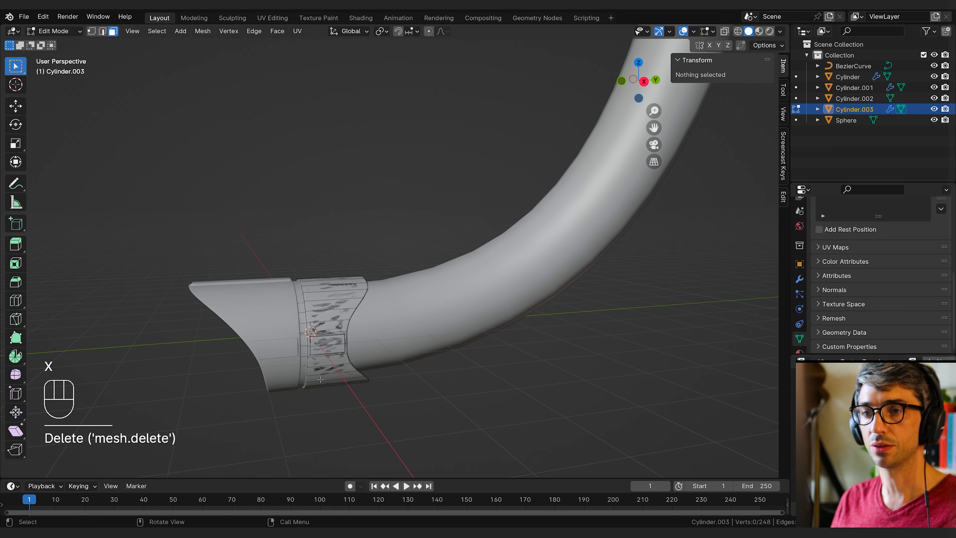
pyautogui.press('Tab')
pyautogui.moveTo(333, 367); pyautogui.dragTo(349, 343, button='middle')
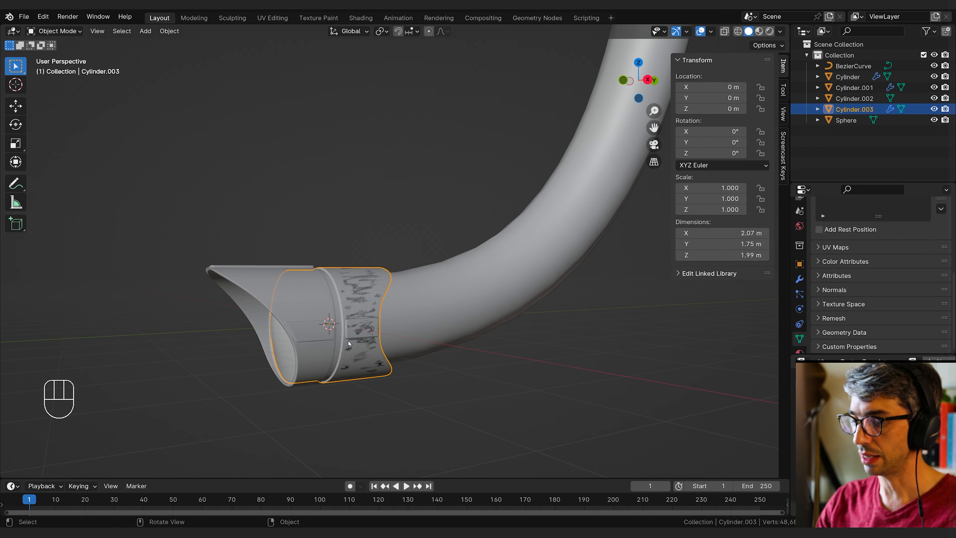
# Isolate the rear sleeve in local view and duplicate its whole mesh about 2 m along the Y axis
pyautogui.press('KP_Divide')
pyautogui.moveTo(429, 335); pyautogui.dragTo(395, 316, button='middle')
pyautogui.press('Tab')
pyautogui.press('a')
pyautogui.hotkey('shift', 'd')
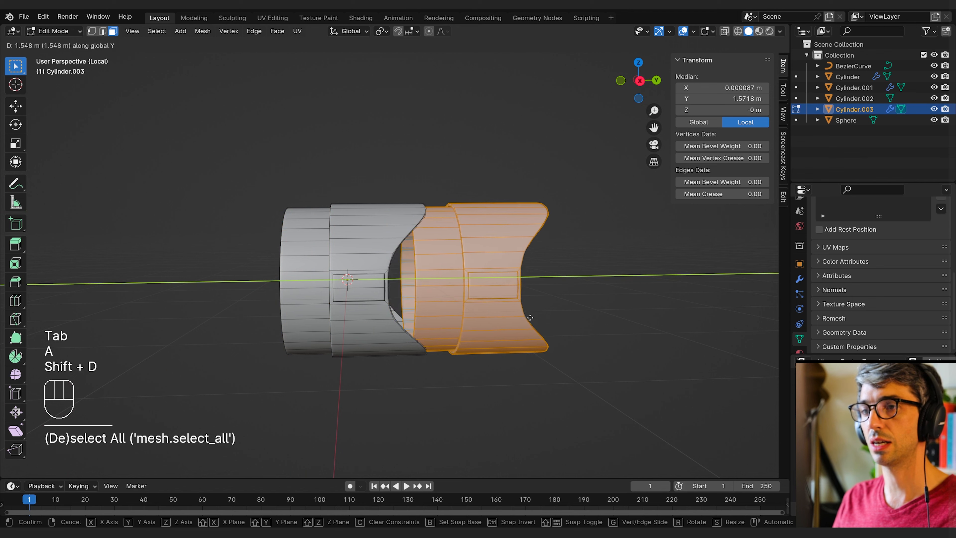
pyautogui.click(531, 326)
pyautogui.press('Tab')
pyautogui.moveTo(532, 326); pyautogui.dragTo(517, 328, button='middle')
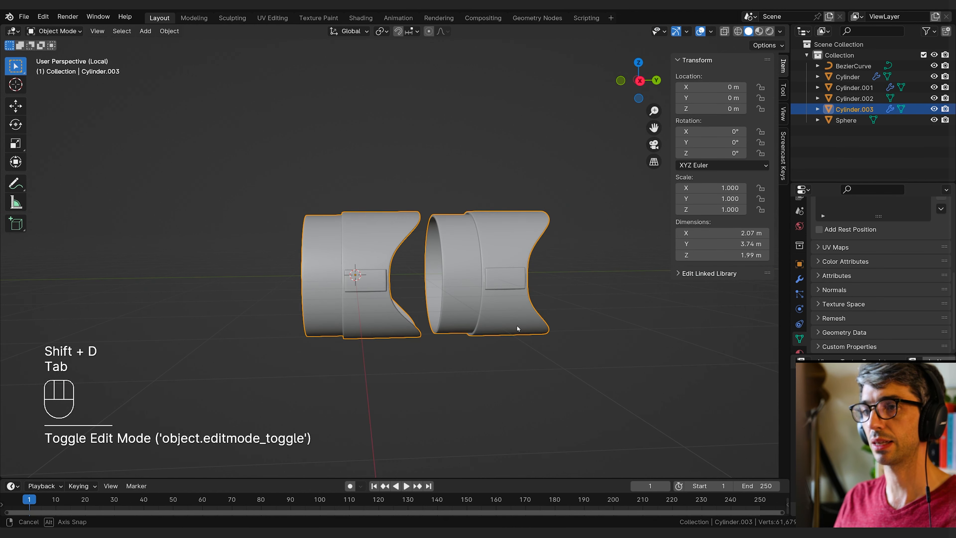
# Remove the Bevel and Subdivision modifiers from the sleeve object
pyautogui.click(799, 279)
pyautogui.click(820, 262)
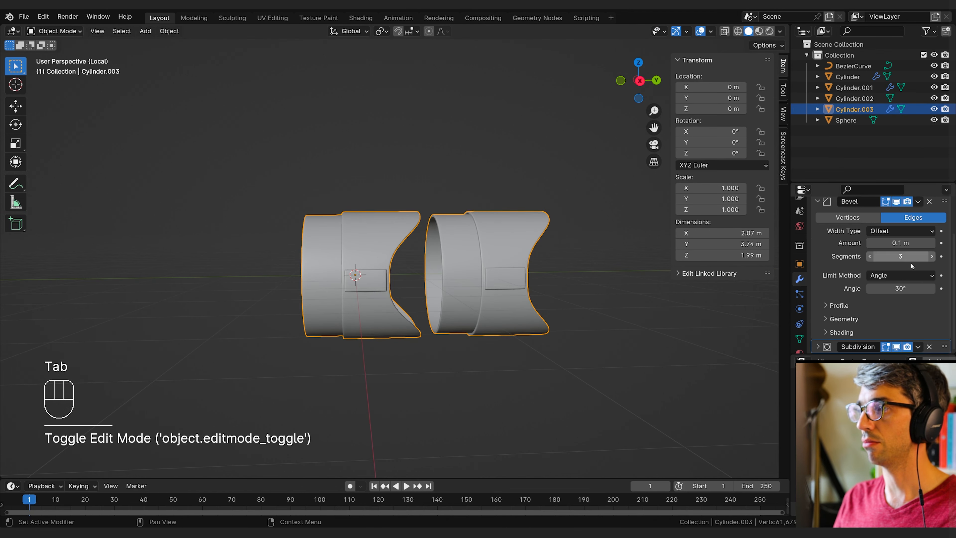
pyautogui.click(818, 202)
pyautogui.click(929, 244)
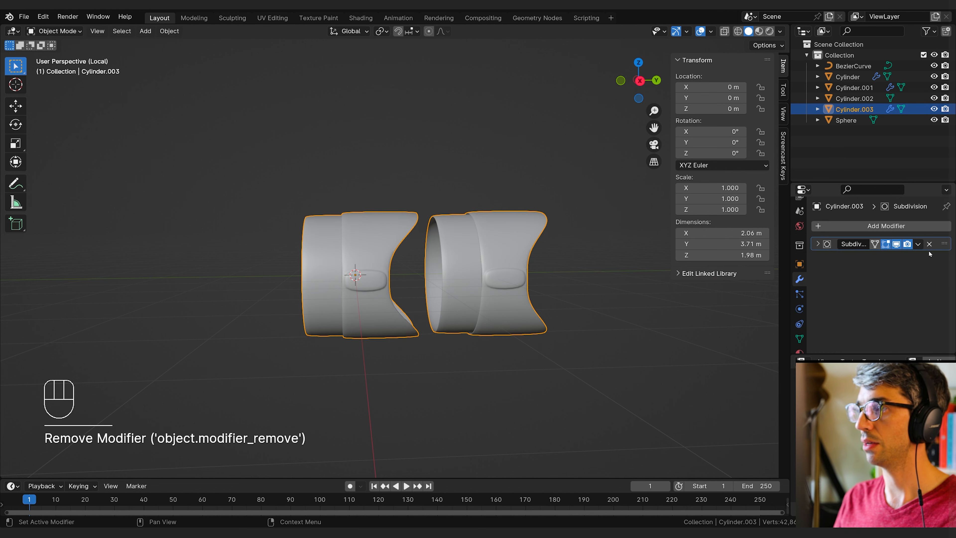
pyautogui.click(929, 244)
# Try to move the opposite side faces of the second sleeve's front rim along Y with proportional editing
pyautogui.press('Tab')
pyautogui.moveTo(447, 332); pyautogui.dragTo(466, 299, button='middle')
pyautogui.click(474, 312)
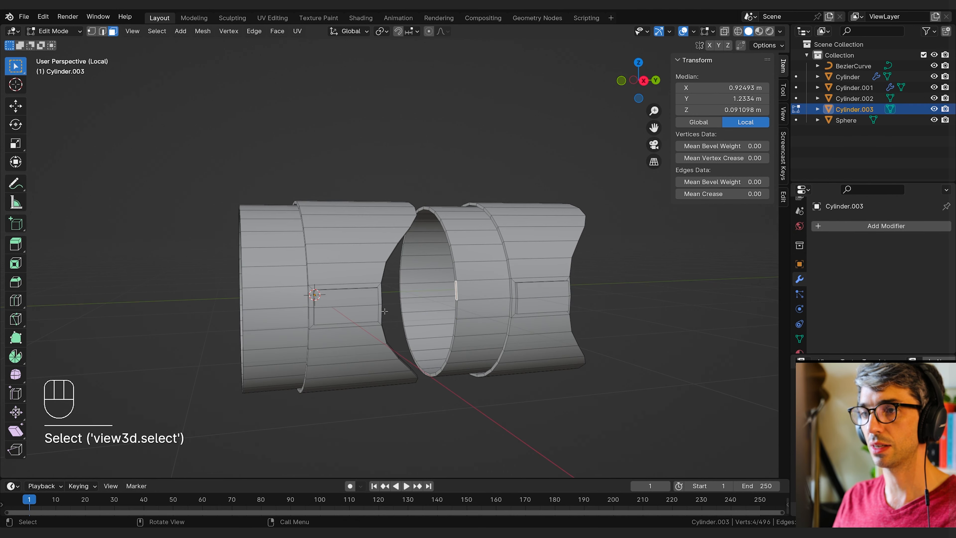
pyautogui.moveTo(405, 293); pyautogui.dragTo(390, 146, button='middle')
pyautogui.keyDown('shift'); pyautogui.click(311, 296); pyautogui.keyUp('shift')
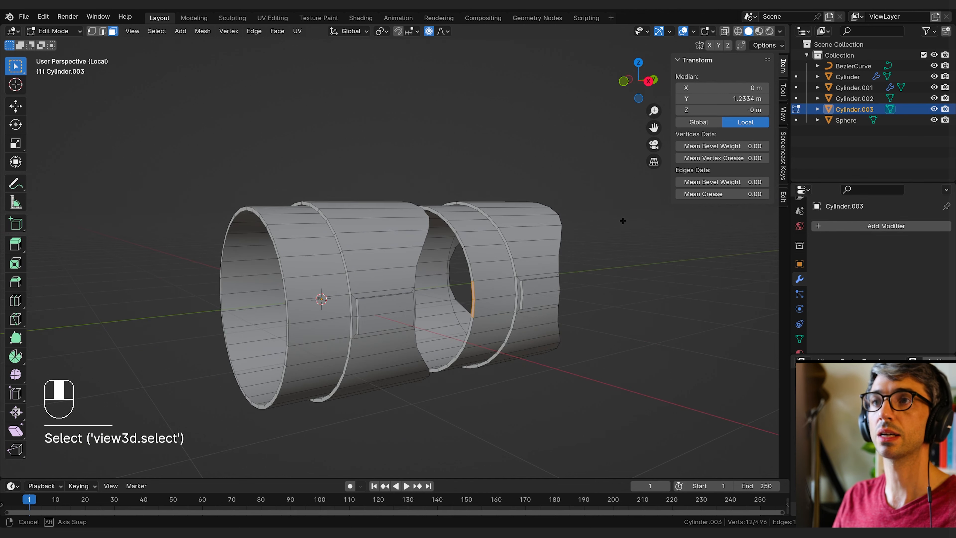
pyautogui.moveTo(623, 220); pyautogui.dragTo(602, 226, button='middle')
pyautogui.press('g')
pyautogui.press('y')
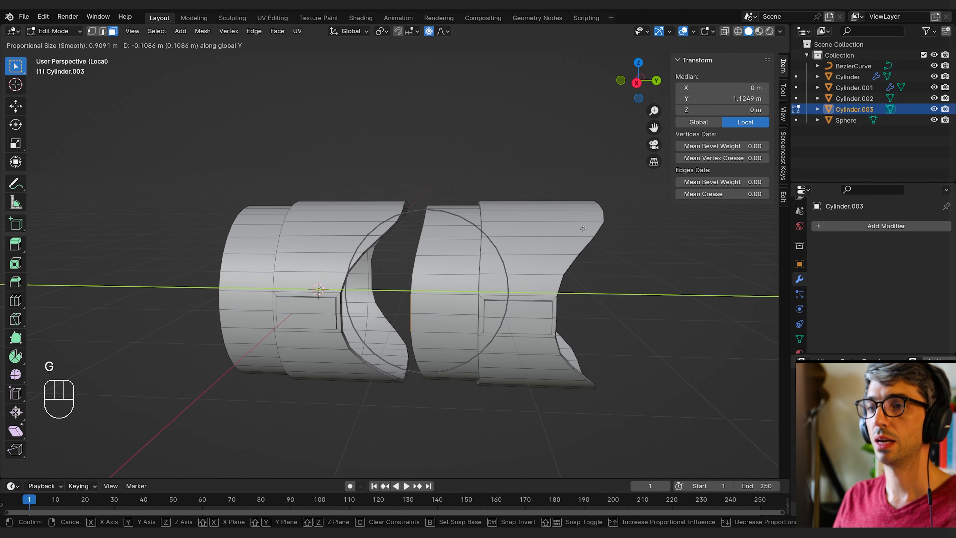
pyautogui.scroll(2, 572, 230)
pyautogui.rightClick(558, 234)
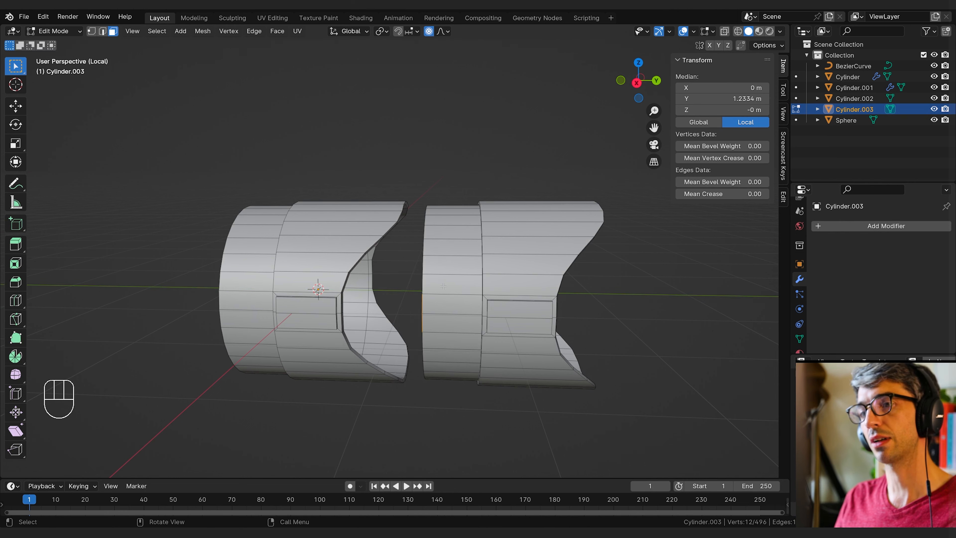
# Shift the entire second sleeve about 0.07 m toward negative Y and about 18.9 m along X, without proportional editing
pyautogui.moveTo(644, 302); pyautogui.dragTo(653, 291, button='middle')
pyautogui.scroll(-4, 651, 291)
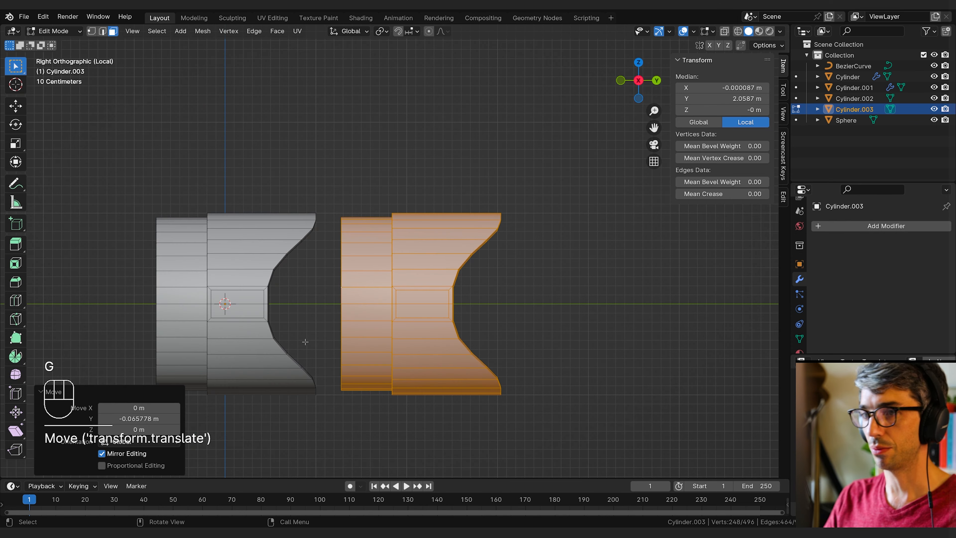
pyautogui.moveTo(305, 341); pyautogui.dragTo(446, 337, button='middle')
pyautogui.scroll(-8, 446, 337)
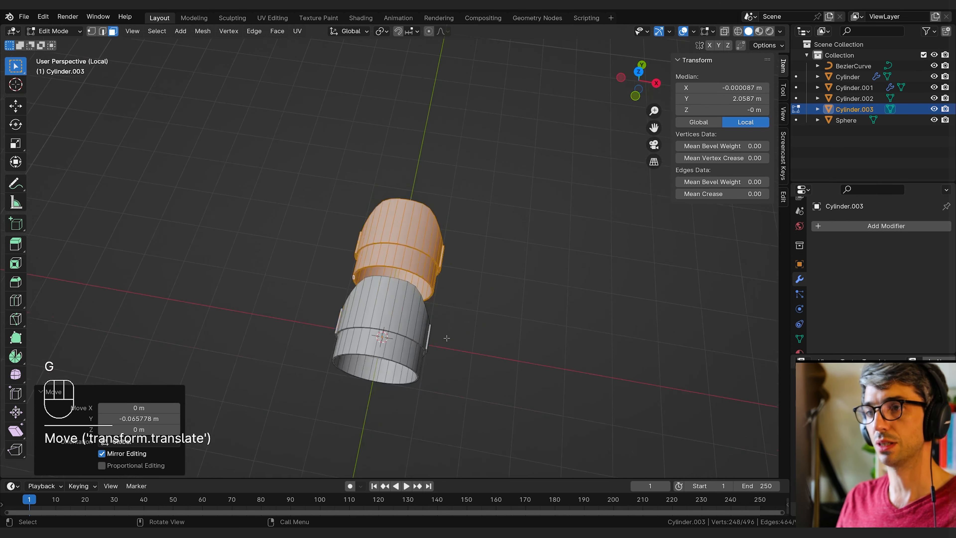
pyautogui.press('g')
pyautogui.click(653, 271)
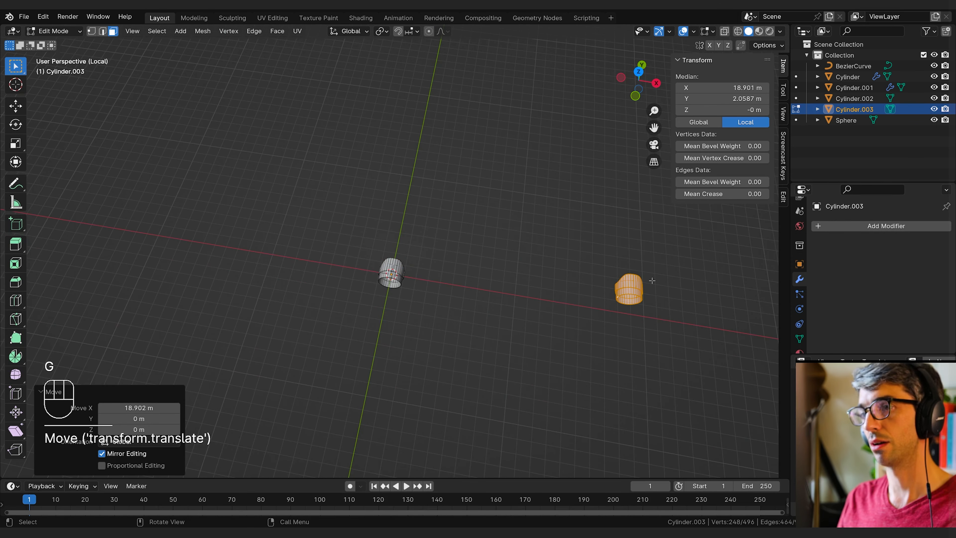
# Examine the spacing and alignment of the two sleeves in the right orthographic view
pyautogui.press('KP_1')
pyautogui.press('KP_3')
pyautogui.scroll(2, 321, 281)
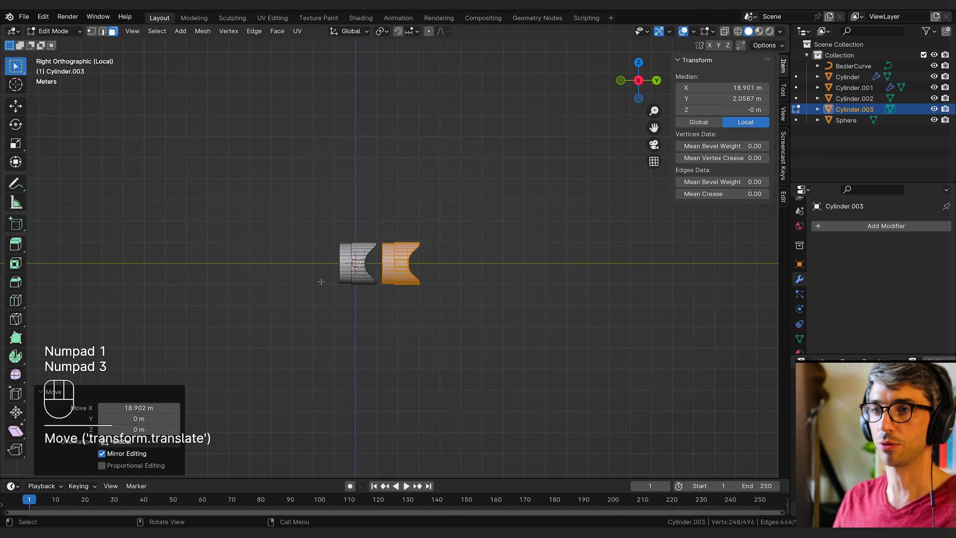
pyautogui.scroll(10, 322, 282)
pyautogui.scroll(-3, 335, 332)
pyautogui.keyDown('shift'); pyautogui.moveTo(335, 333); pyautogui.dragTo(359, 316, button='middle'); pyautogui.keyUp('shift')
pyautogui.scroll(3, 374, 314)
pyautogui.scroll(-5, 457, 332)
# Pull the opposite side faces of the second sleeve's front rim about 0.59 m toward negative Y, using smooth proportional editing with about 0.91 m radius
pyautogui.press('a')
pyautogui.press('KP_Decimal')
pyautogui.click(394, 270)
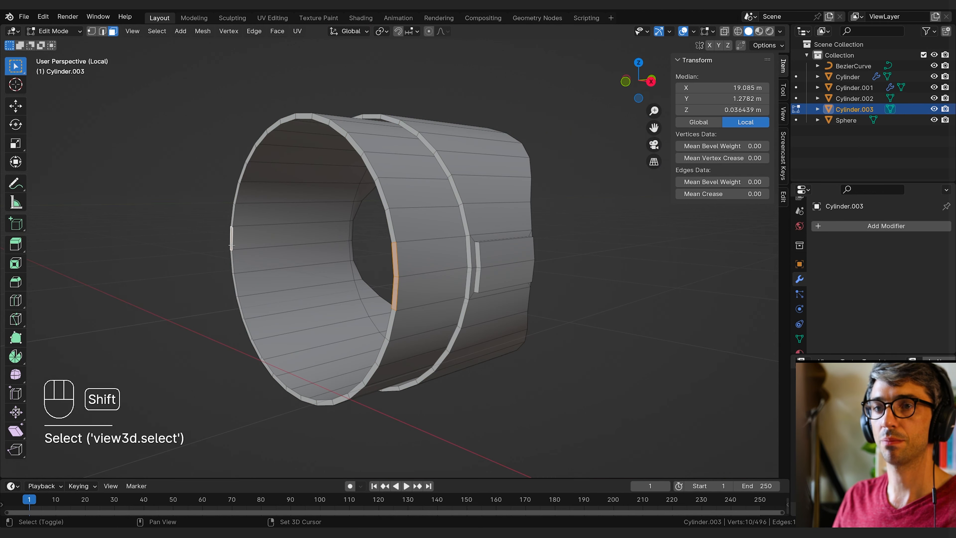
pyautogui.press('KP_1')
pyautogui.press('KP_3')
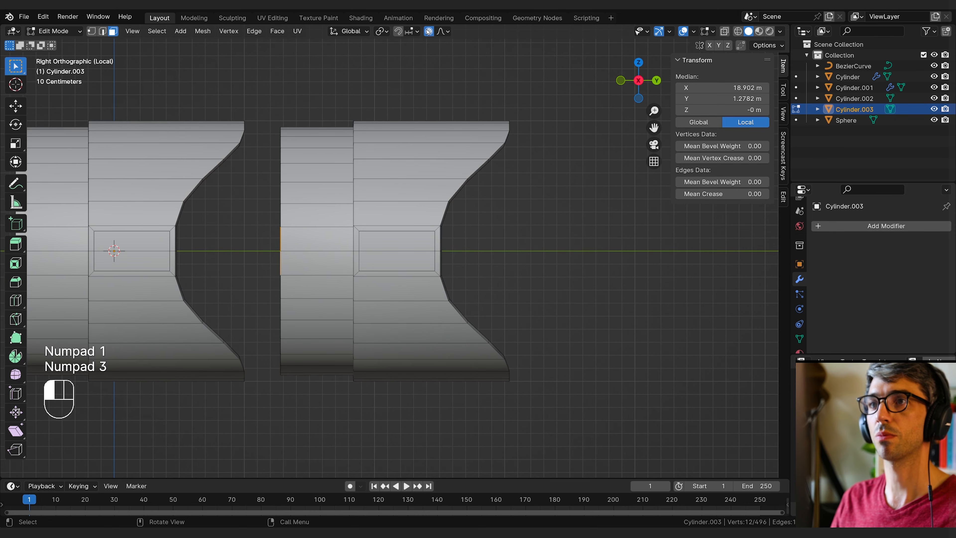
pyautogui.keyDown('shift'); pyautogui.moveTo(523, 280); pyautogui.dragTo(636, 299, button='middle'); pyautogui.keyUp('shift')
pyautogui.press('g')
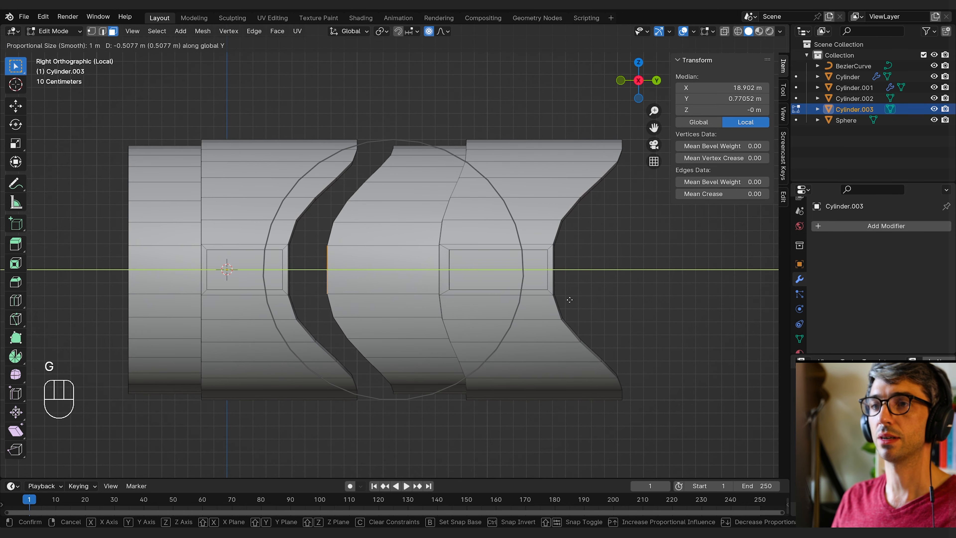
pyautogui.scroll(-4, 583, 298)
pyautogui.scroll(4, 563, 302)
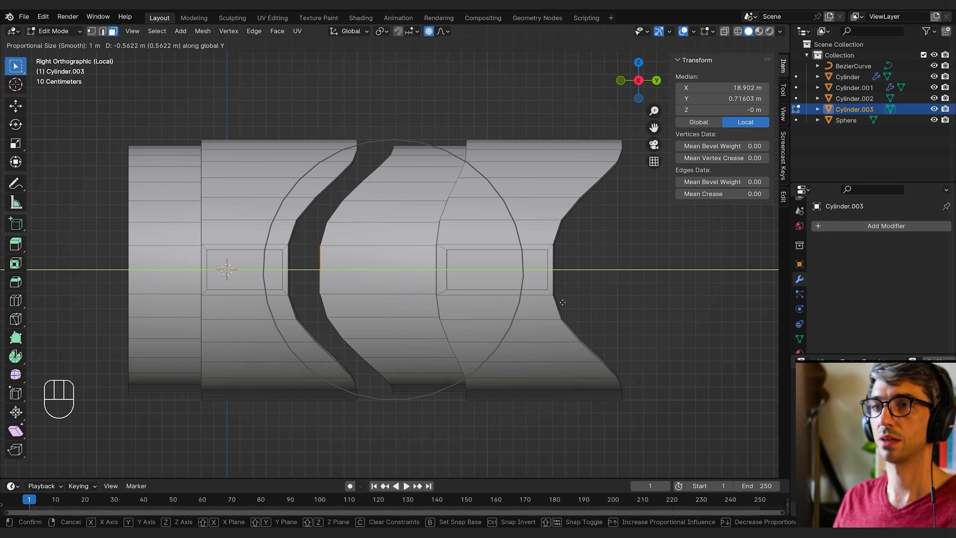
pyautogui.scroll(1, 549, 304)
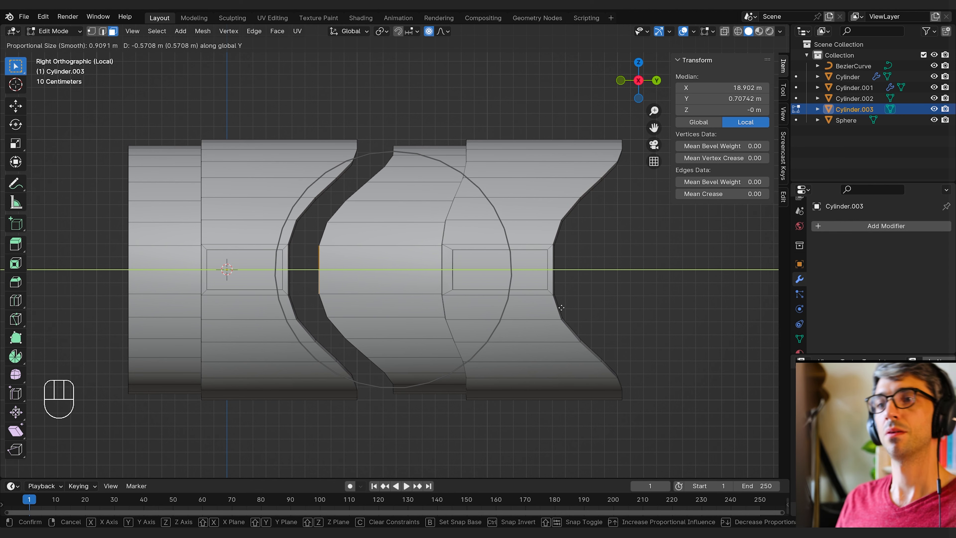
pyautogui.click(558, 308)
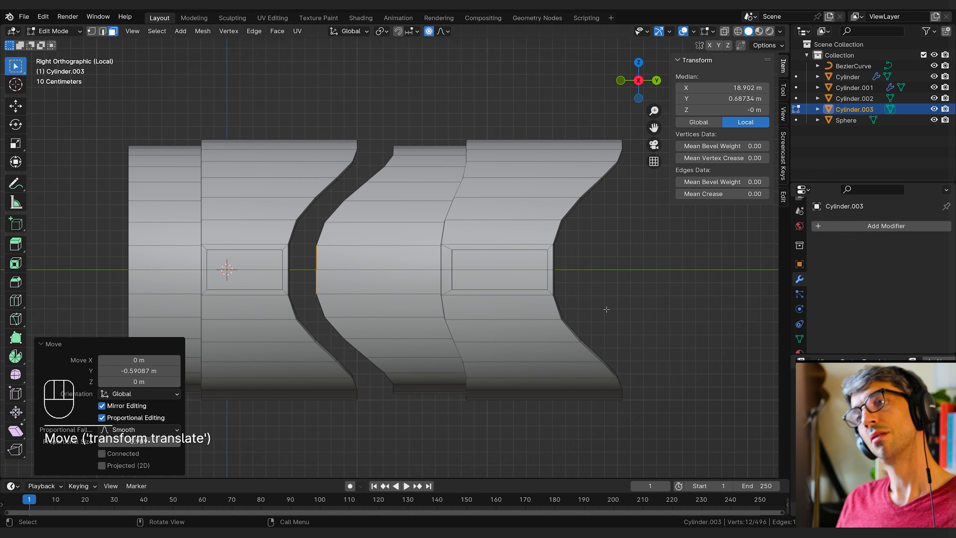
# Examine the reshaped second sleeve from several angles in both Object and Edit Mode
pyautogui.moveTo(559, 308); pyautogui.dragTo(423, 260, button='middle')
pyautogui.press('Tab')
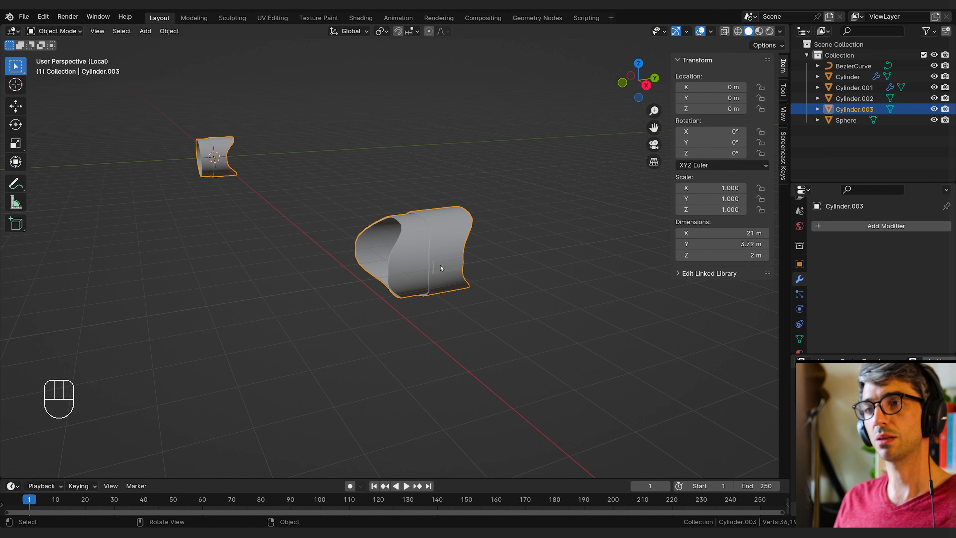
pyautogui.moveTo(437, 266); pyautogui.dragTo(466, 275, button='middle')
pyautogui.press('Tab')
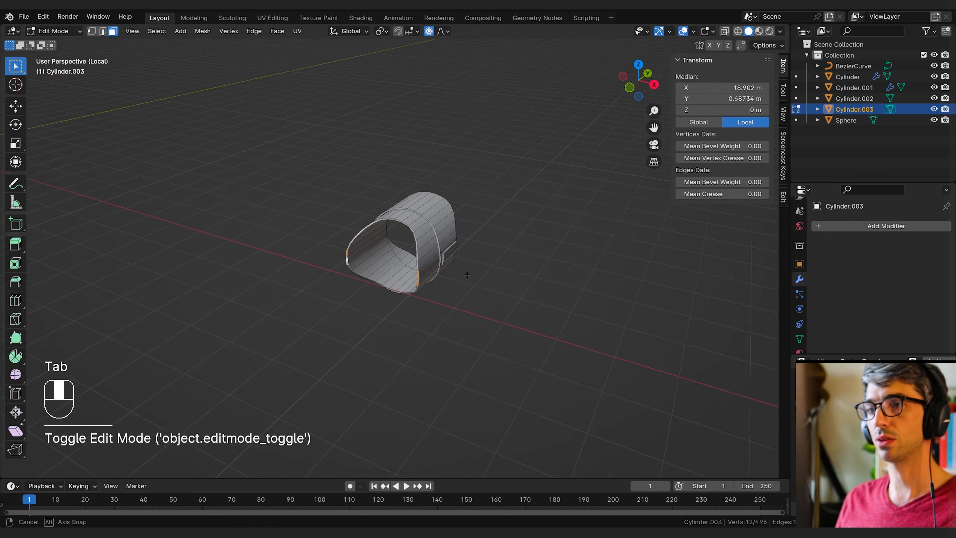
pyautogui.click(479, 234)
pyautogui.press('l')
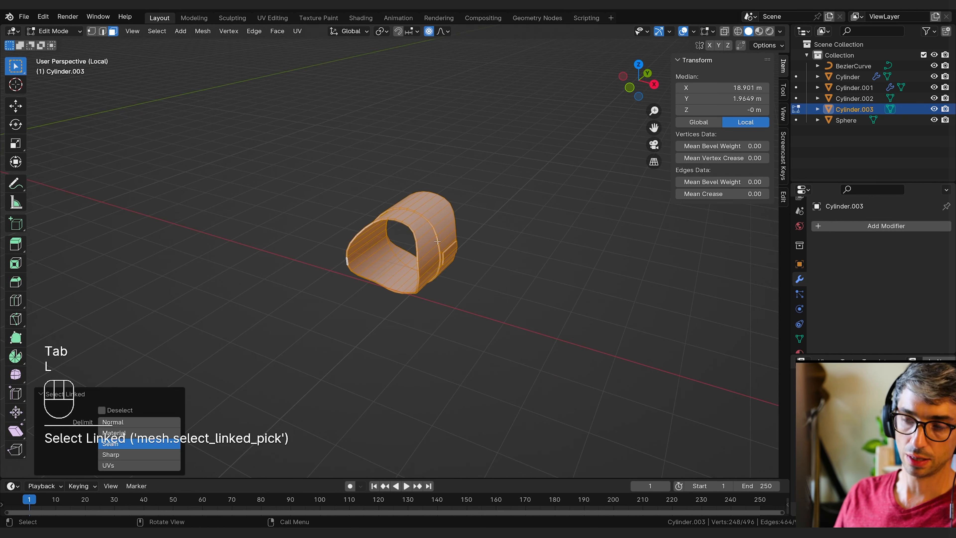
pyautogui.press('Tab')
pyautogui.moveTo(437, 241); pyautogui.dragTo(170, 173, button='middle')
pyautogui.press('Tab')
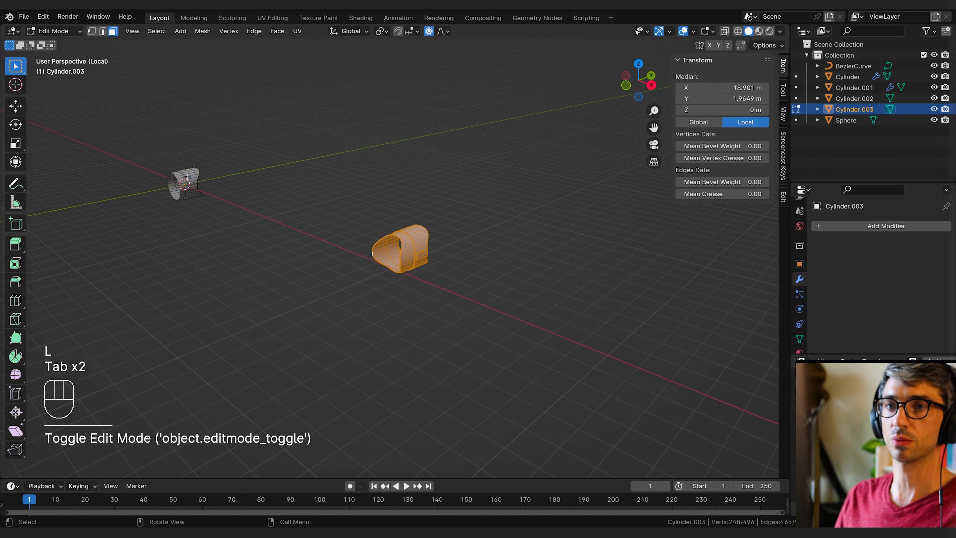
# Delete the original sleeve's linked geometry near the world origin, keeping only the reshaped sleeve, and return to Object Mode
pyautogui.press('l')
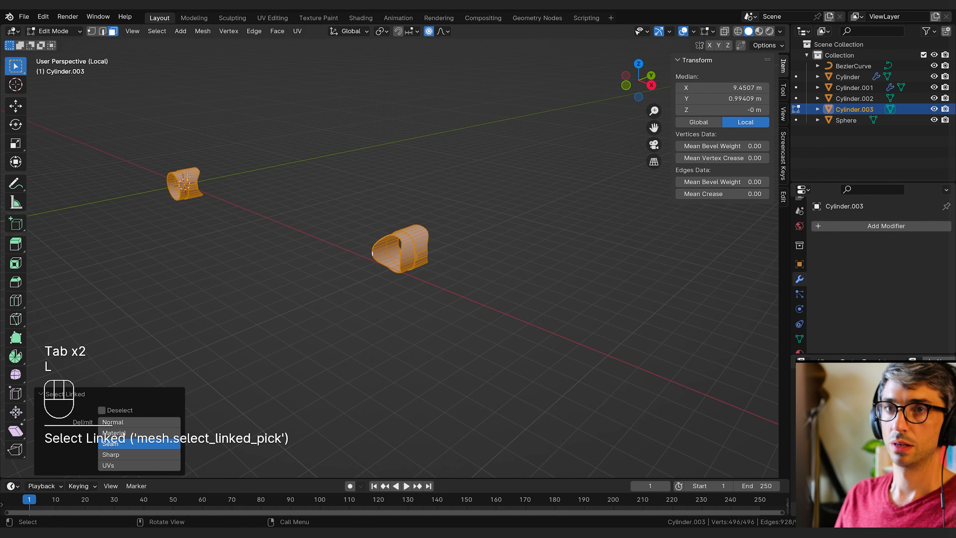
pyautogui.click(208, 189)
pyautogui.press('l')
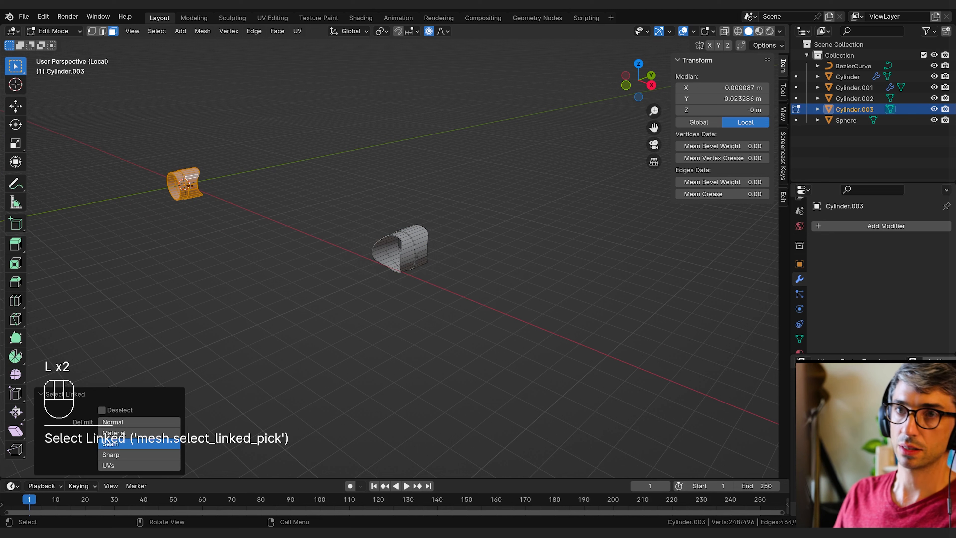
pyautogui.press('x')
pyautogui.click(190, 182)
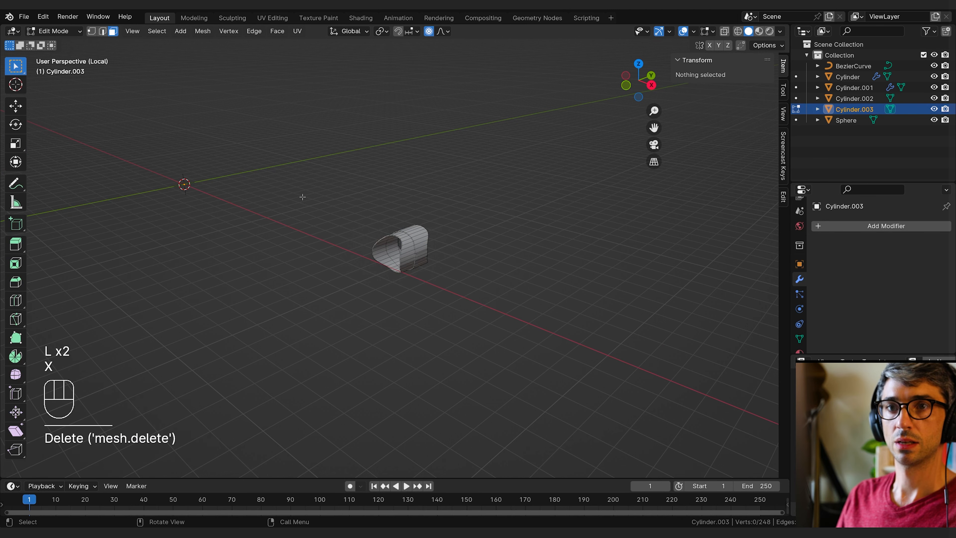
pyautogui.press('Tab')
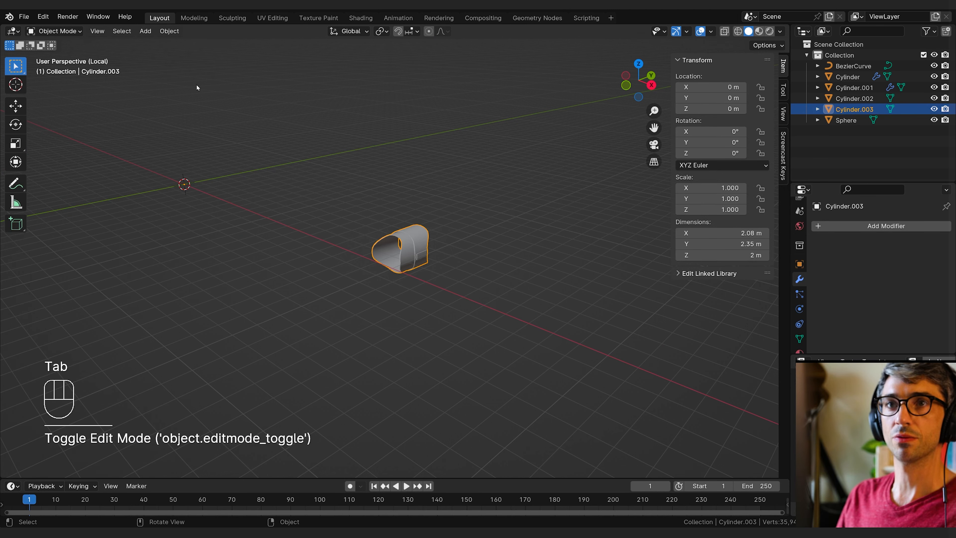
# Move the remaining sleeve's geometry to its object origin with Set Origin, Geometry to Origin
pyautogui.click(167, 31)
pyautogui.moveTo(187, 56)
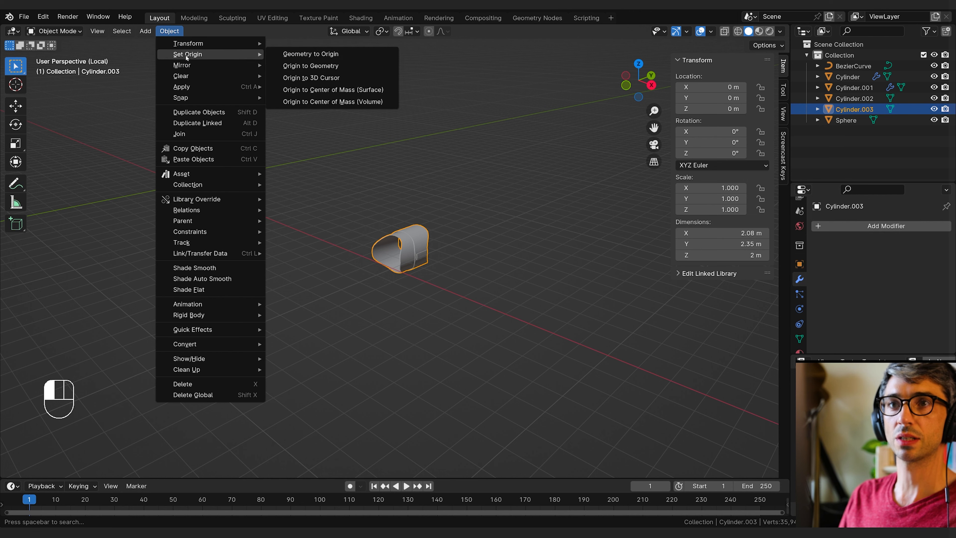
pyautogui.click(356, 54)
pyautogui.moveTo(288, 175); pyautogui.dragTo(160, 180, button='middle')
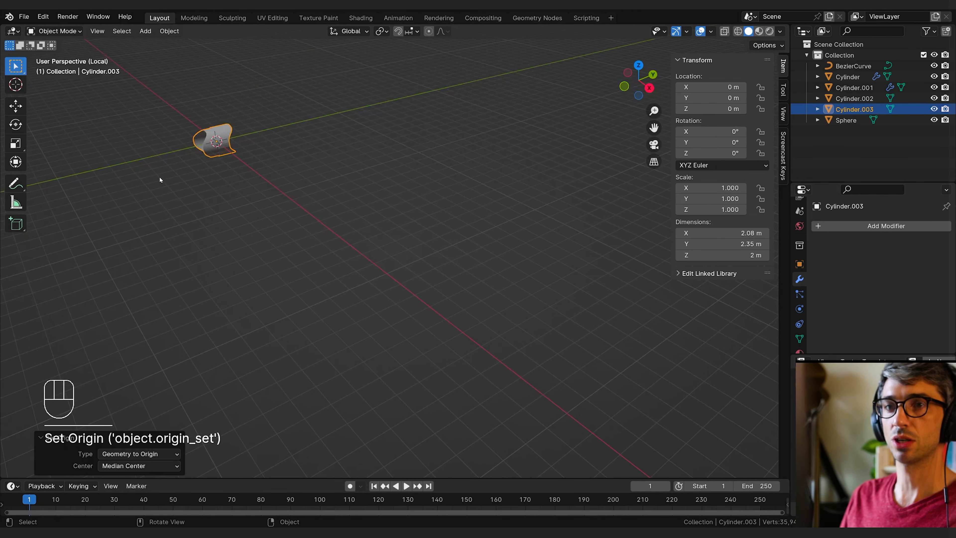
pyautogui.press('KP_Decimal')
pyautogui.moveTo(291, 187); pyautogui.dragTo(489, 181, button='middle')
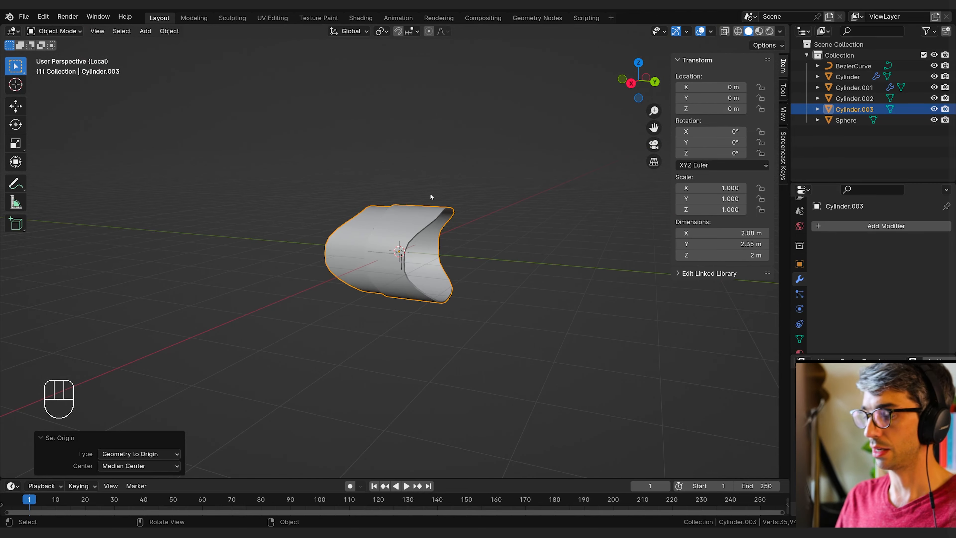
# Leave the sleeve's isolated local view and add an Array modifier to it
pyautogui.press('KP_Divide')
pyautogui.scroll(-4, 431, 195)
pyautogui.moveTo(431, 195); pyautogui.dragTo(386, 292, button='middle')
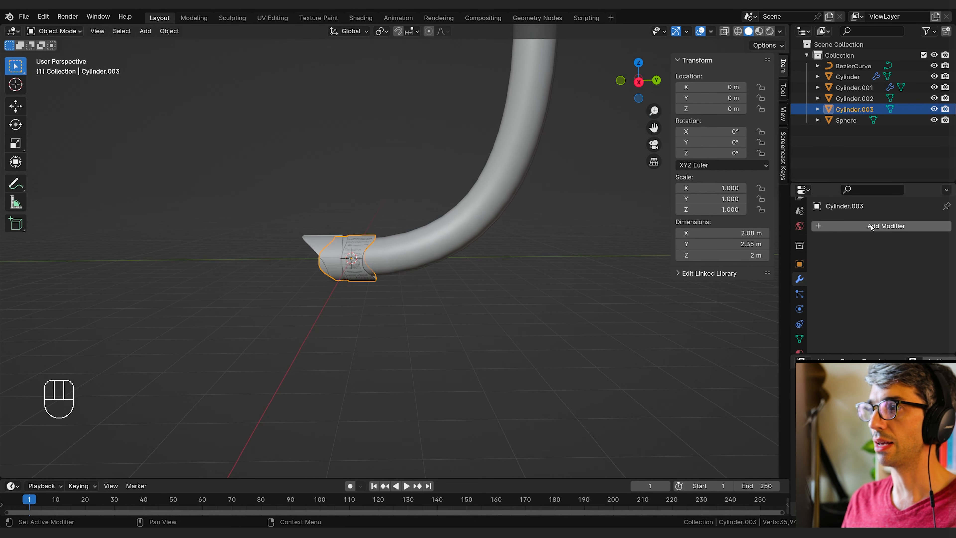
pyautogui.click(862, 229)
pyautogui.press('space')
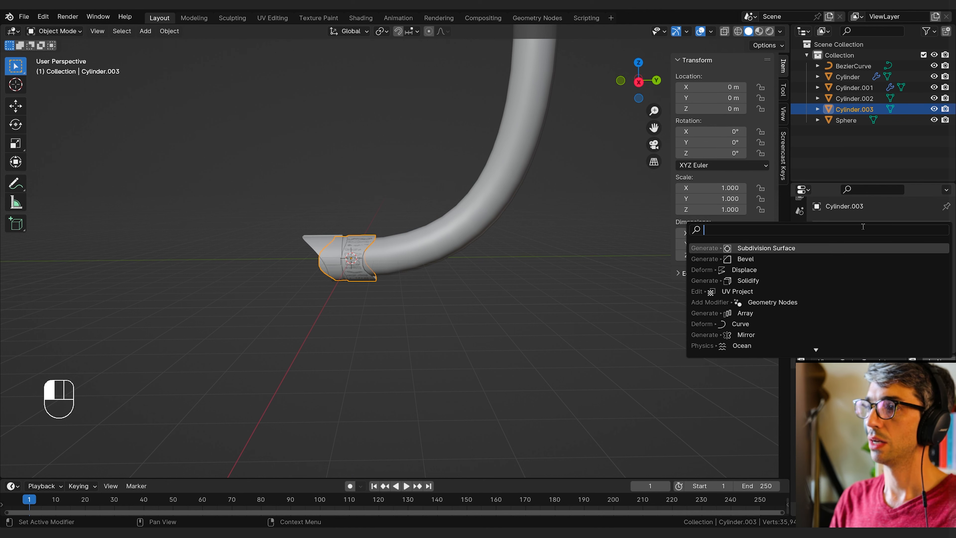
pyautogui.write('arr')
pyautogui.press('Return')
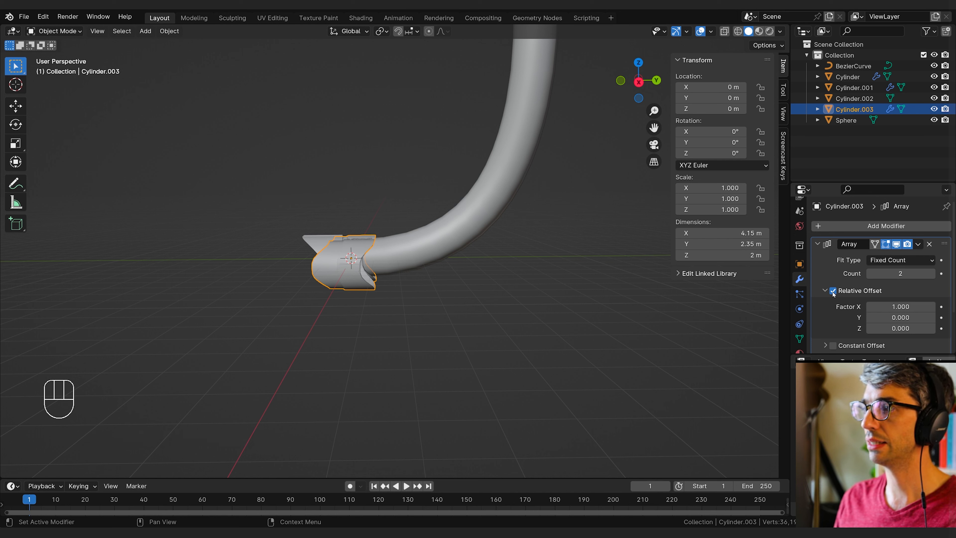
# Set the Array's relative offset to X 0 and Y 1, and its count to 6
pyautogui.click(895, 307)
pyautogui.write('0')
pyautogui.press('Return')
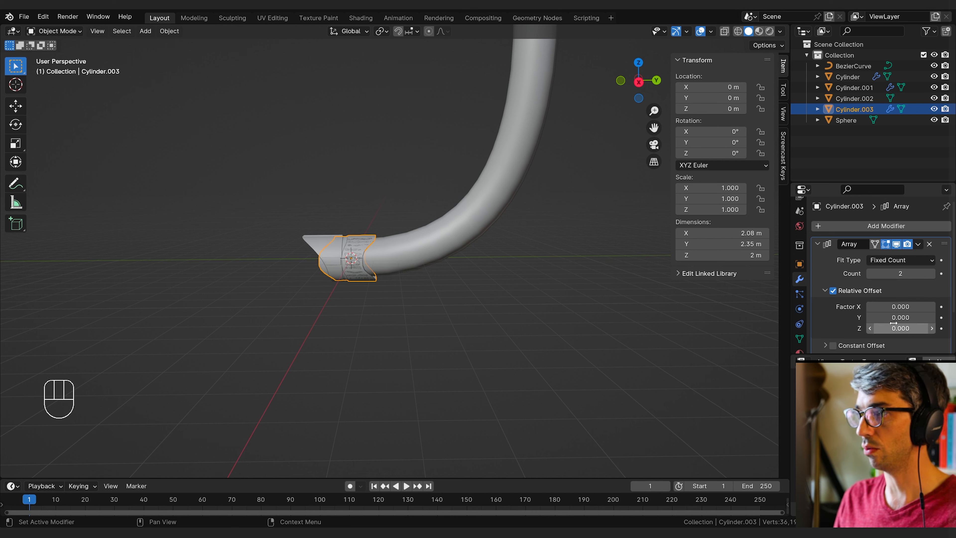
pyautogui.click(902, 317)
pyautogui.write('1')
pyautogui.press('Return')
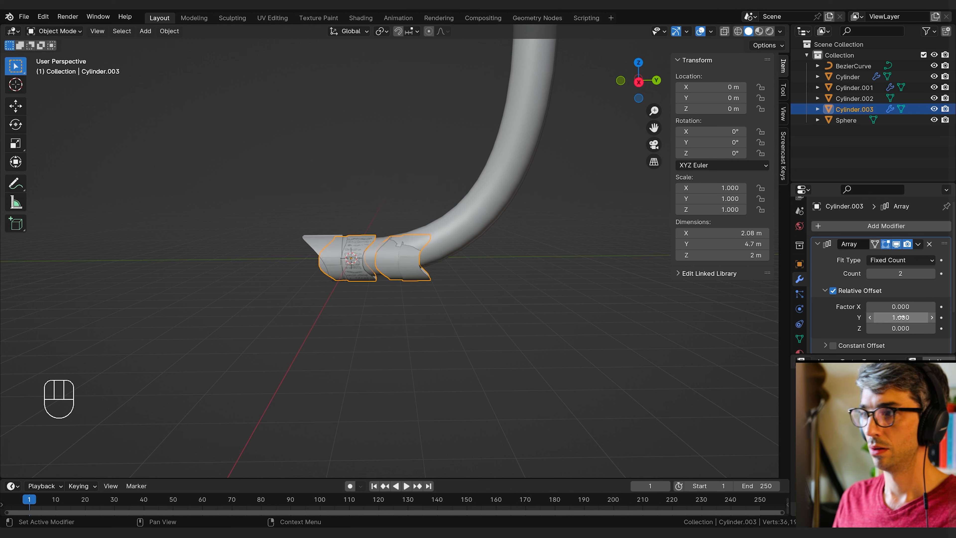
pyautogui.click(933, 274)
pyautogui.click(933, 274)
pyautogui.click(933, 274)
pyautogui.click(933, 274)
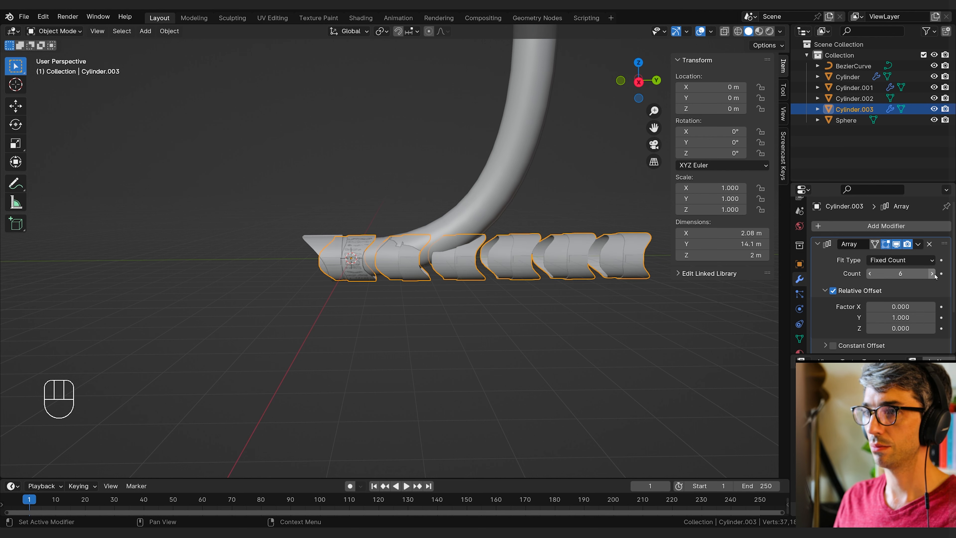
# Add a Curve modifier to the sleeve array and assign the tube's BezierCurve as its curve object
pyautogui.moveTo(530, 290); pyautogui.dragTo(436, 308, button='middle')
pyautogui.moveTo(515, 348); pyautogui.dragTo(534, 340, button='middle')
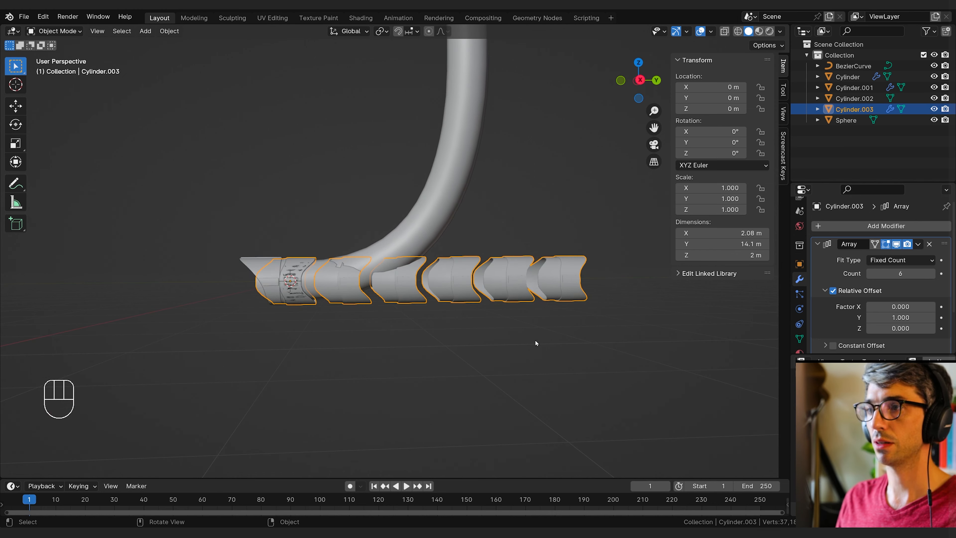
pyautogui.click(832, 225)
pyautogui.write('cv')
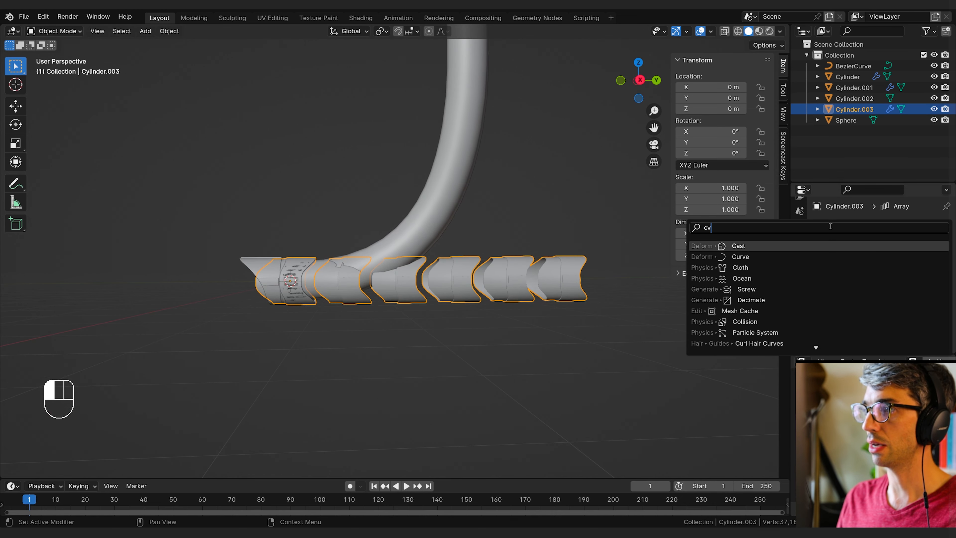
pyautogui.click(778, 257)
pyautogui.click(930, 274)
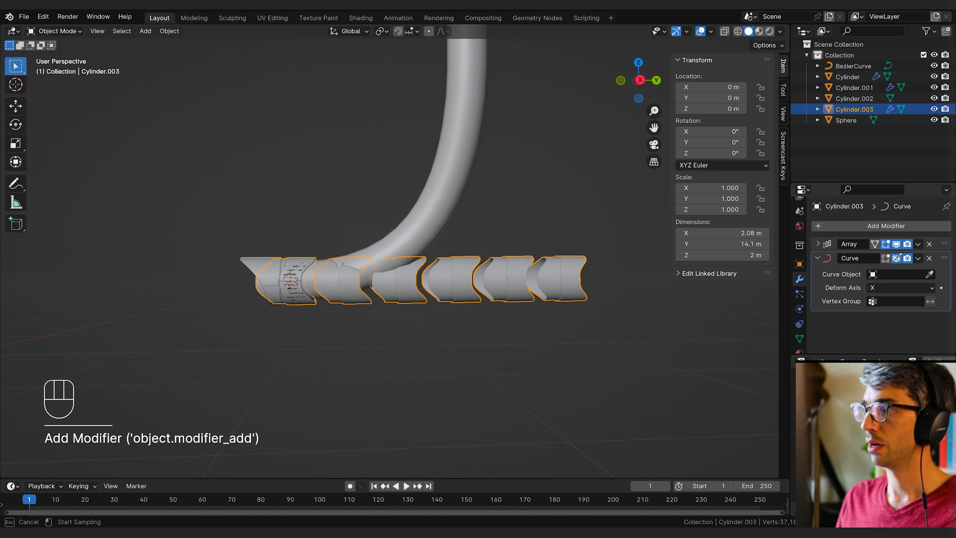
pyautogui.click(456, 145)
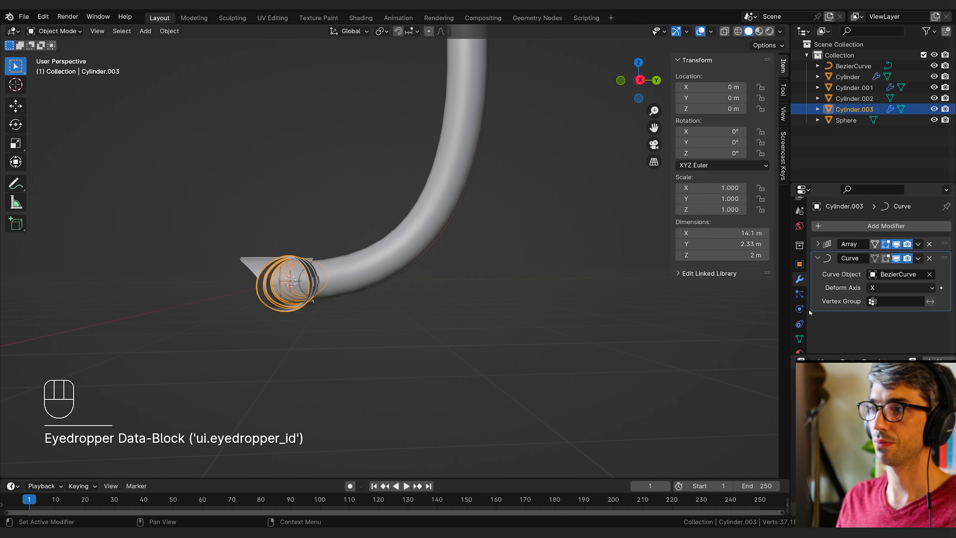
# Try Z and Y as the Curve modifier's deform axis, and set it to -Y
pyautogui.click(886, 288)
pyautogui.click(884, 322)
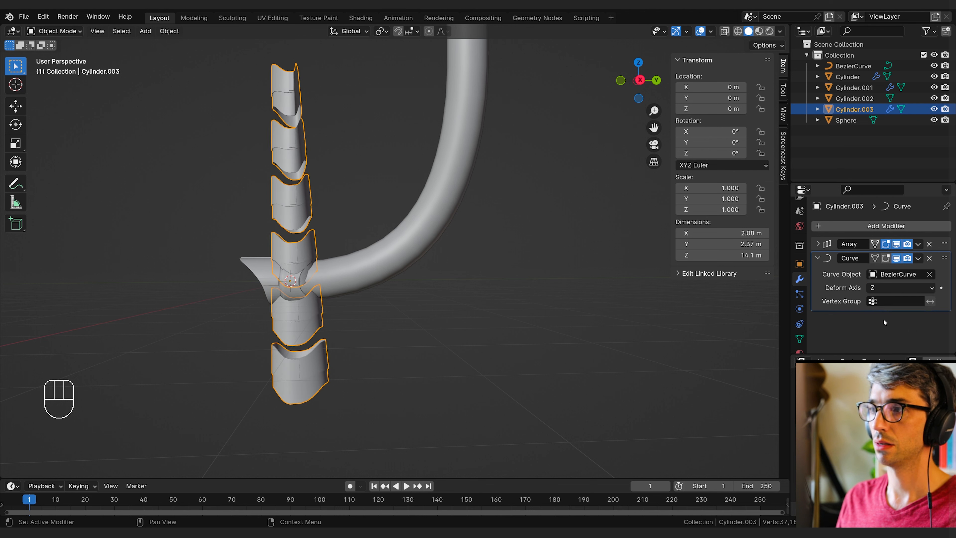
pyautogui.click(887, 288)
pyautogui.click(882, 311)
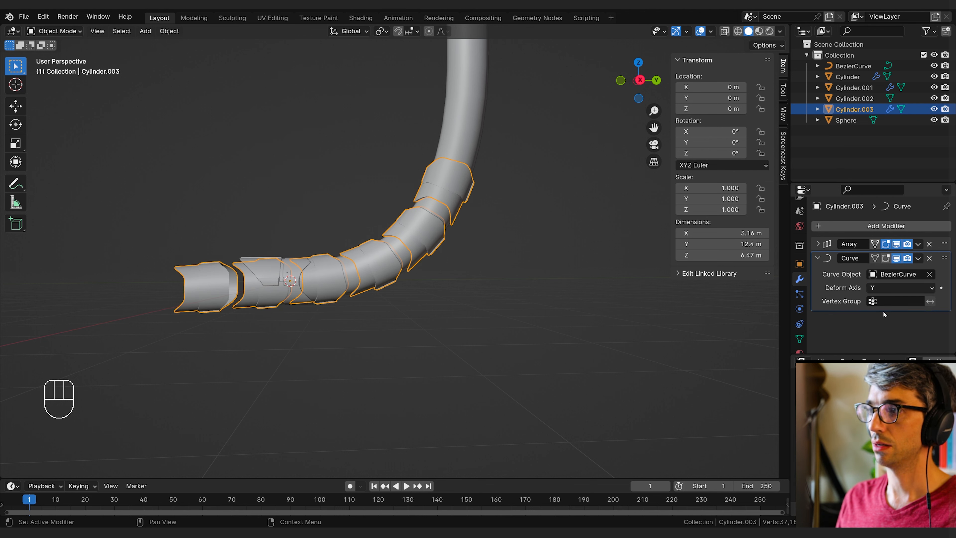
pyautogui.click(887, 289)
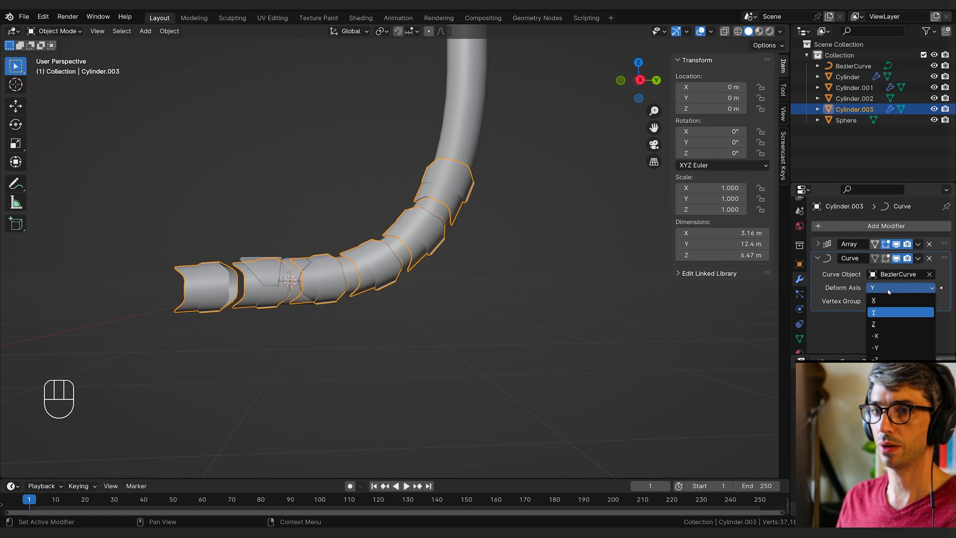
pyautogui.click(879, 346)
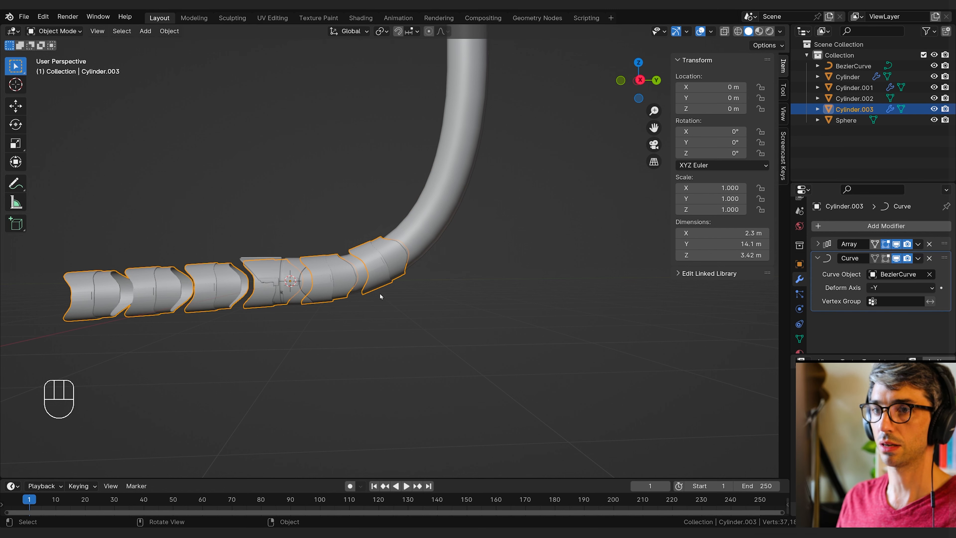
# Slide the sleeve array along the global Y axis to test how it follows the curved tube
pyautogui.moveTo(379, 294); pyautogui.dragTo(401, 298, button='middle')
pyautogui.press('g')
pyautogui.press('y')
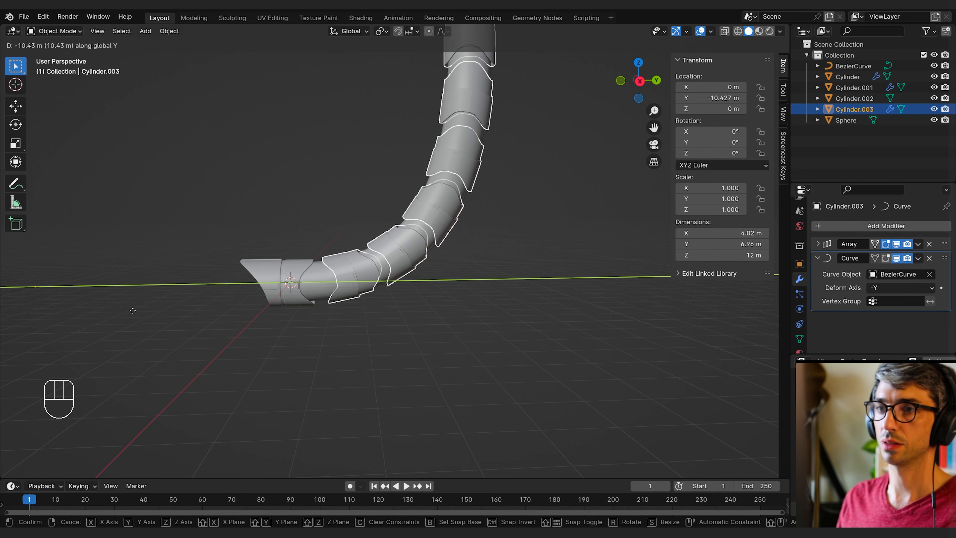
# Rotate the entire sleeve mesh 180° about the global X axis in Edit Mode
pyautogui.press('Tab')
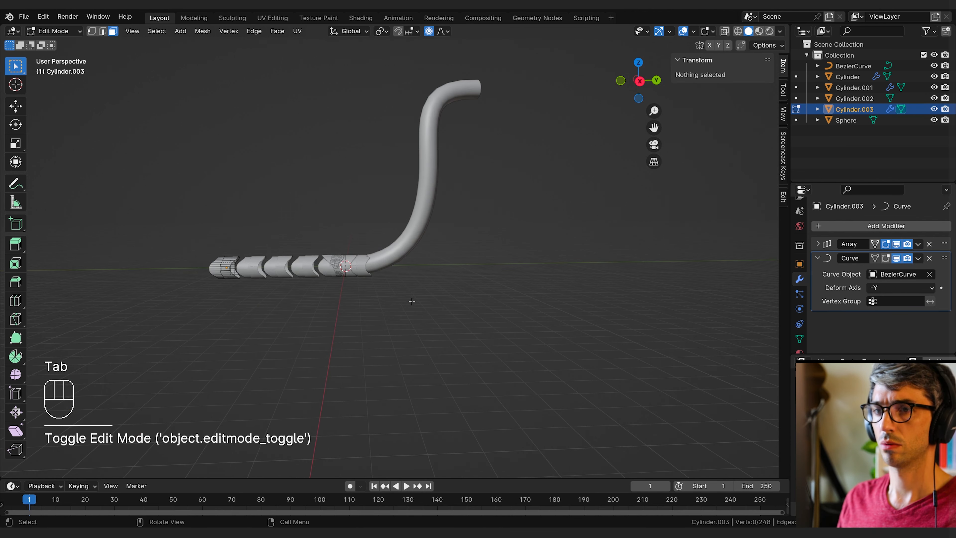
pyautogui.press('a')
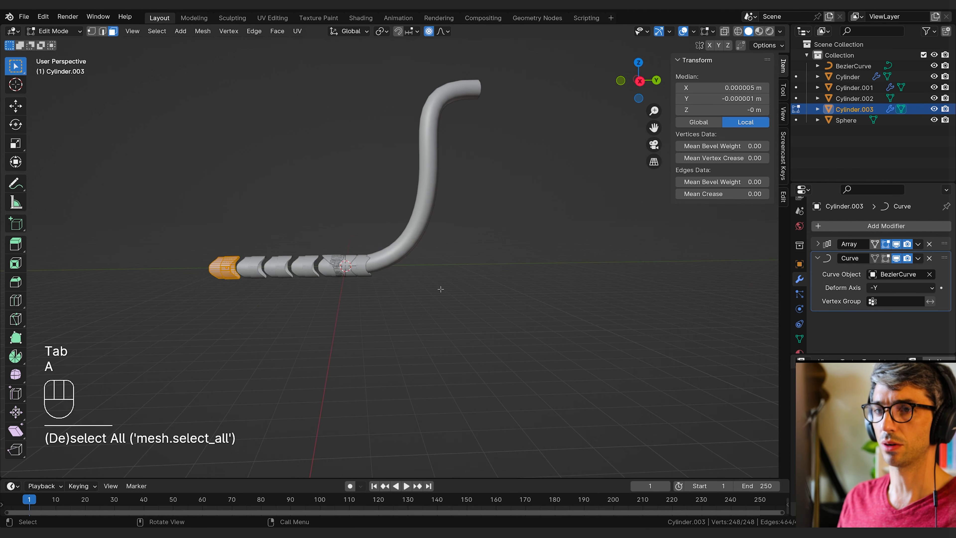
pyautogui.press('r')
pyautogui.press('x')
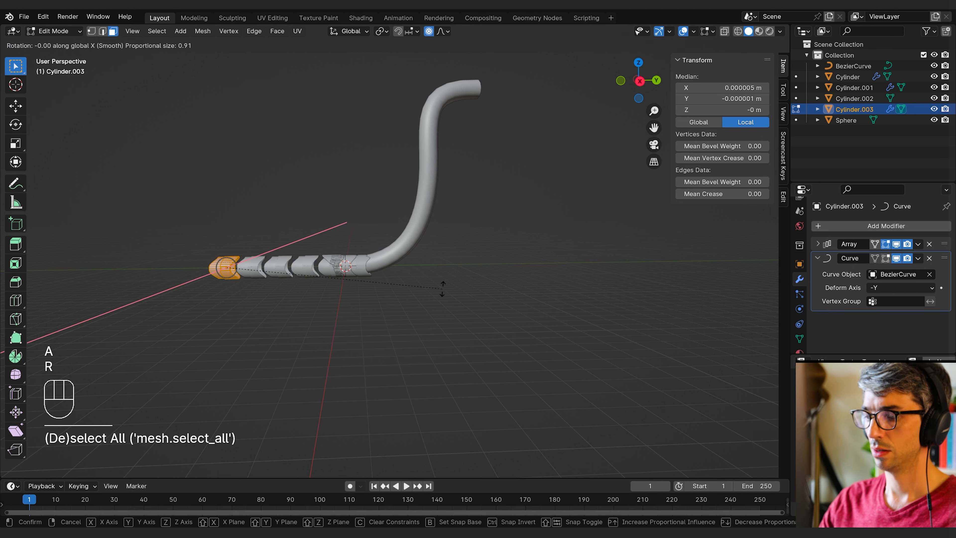
pyautogui.write('180')
pyautogui.press('Return')
pyautogui.press('Tab')
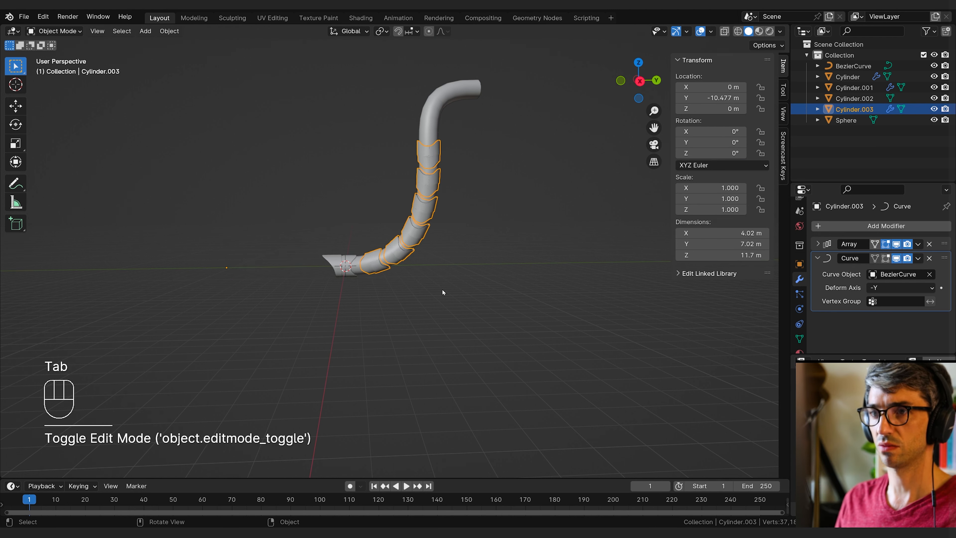
# Slide the sleeve array along the global Y axis to a Y location of about -10 m
pyautogui.scroll(5, 441, 289)
pyautogui.press('g')
pyautogui.press('y')
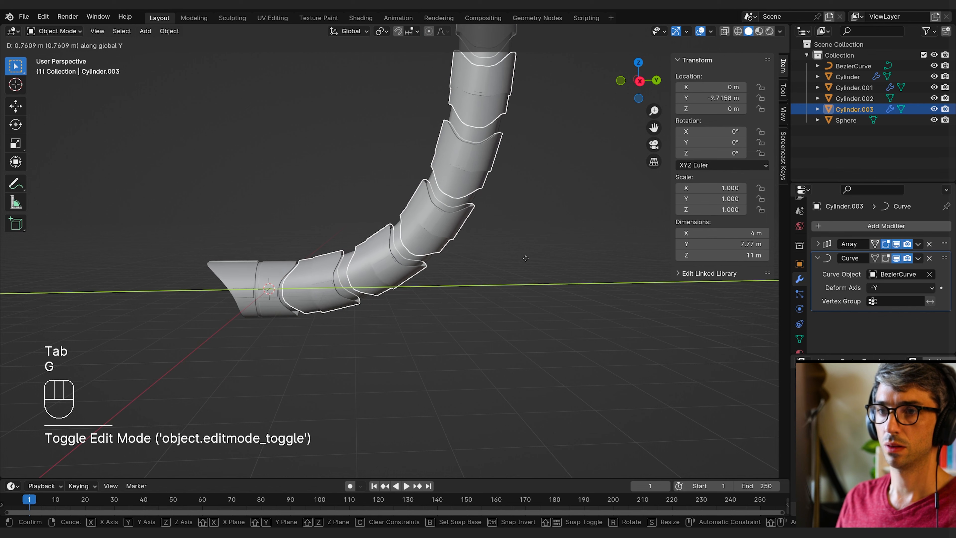
pyautogui.click(506, 265)
pyautogui.moveTo(506, 265); pyautogui.dragTo(446, 307, button='middle')
# Scale the entire sleeve mesh down slightly in Edit Mode so the segments fit the tube more tightly
pyautogui.press('Tab')
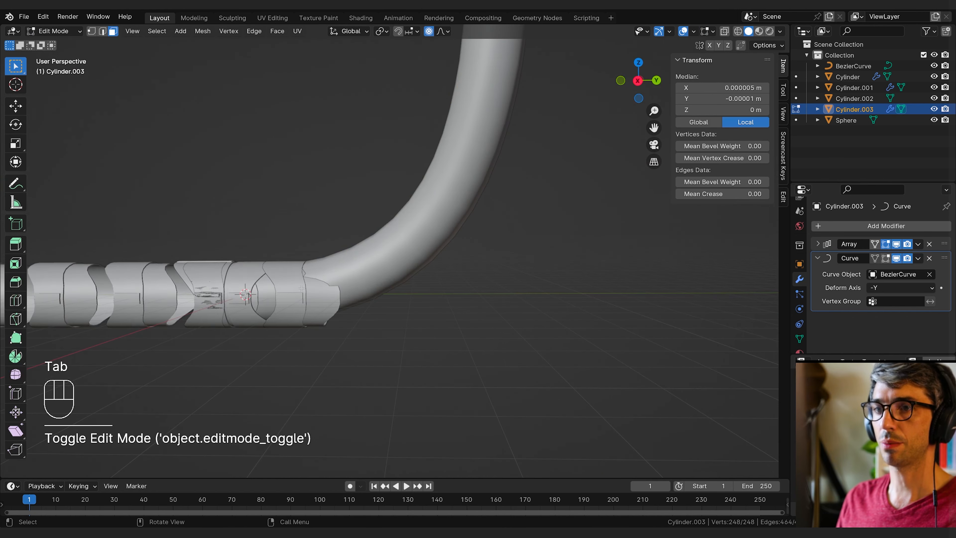
pyautogui.scroll(-4, 261, 303)
pyautogui.keyDown('shift'); pyautogui.moveTo(261, 304); pyautogui.dragTo(314, 324, button='middle'); pyautogui.keyUp('shift')
pyautogui.press('s')
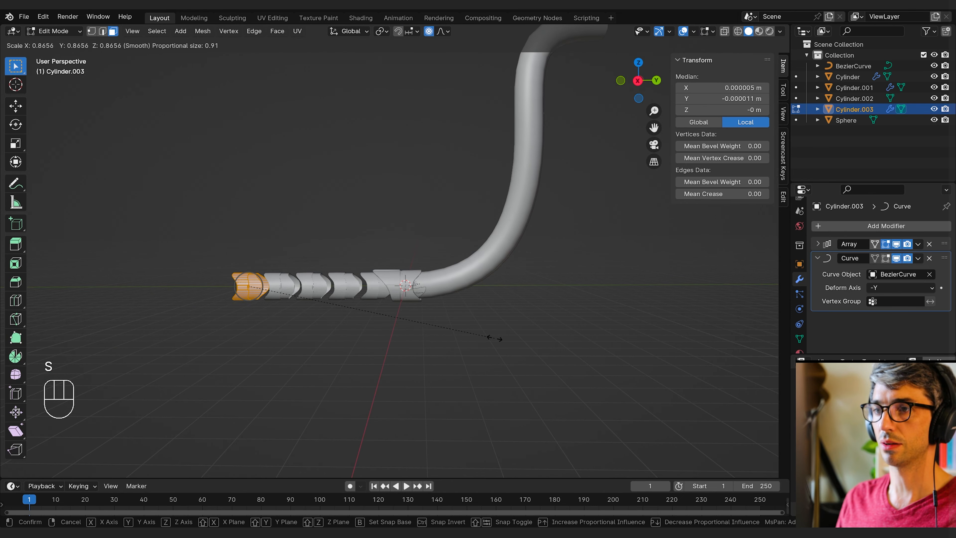
pyautogui.click(480, 340)
pyautogui.press('Tab')
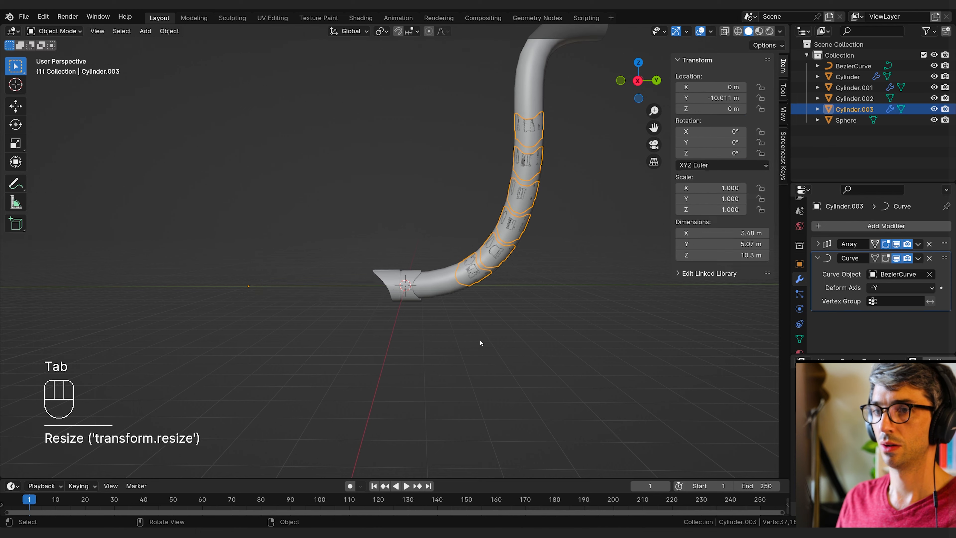
# Move the sleeve array along the global Y axis so its first segment sits against the lamp housing
pyautogui.scroll(4, 479, 340)
pyautogui.moveTo(477, 339); pyautogui.dragTo(548, 327, button='middle')
pyautogui.press('g')
pyautogui.press('y')
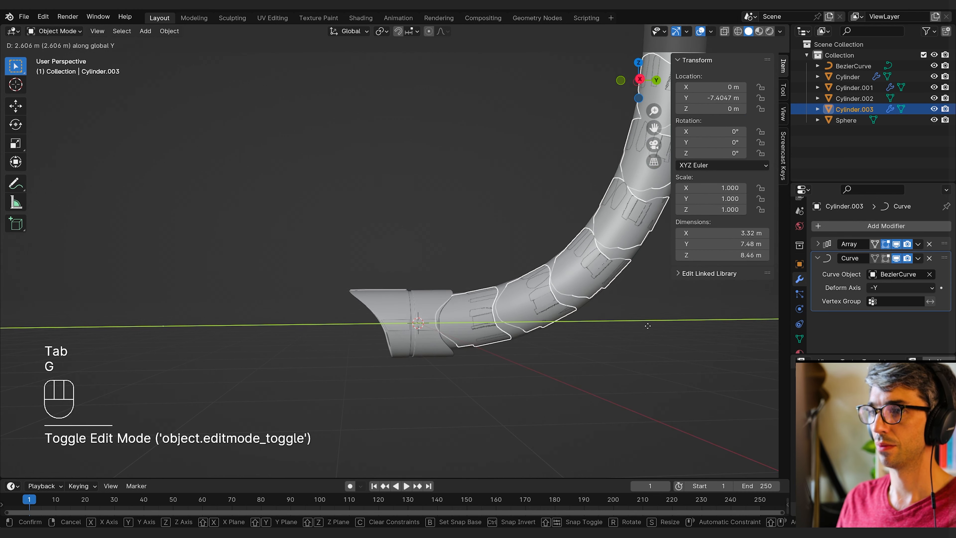
pyautogui.click(594, 330)
# Slightly reduce the bevel depth of the tube's BezierCurve so the tube sits inside the sleeves
pyautogui.click(535, 326)
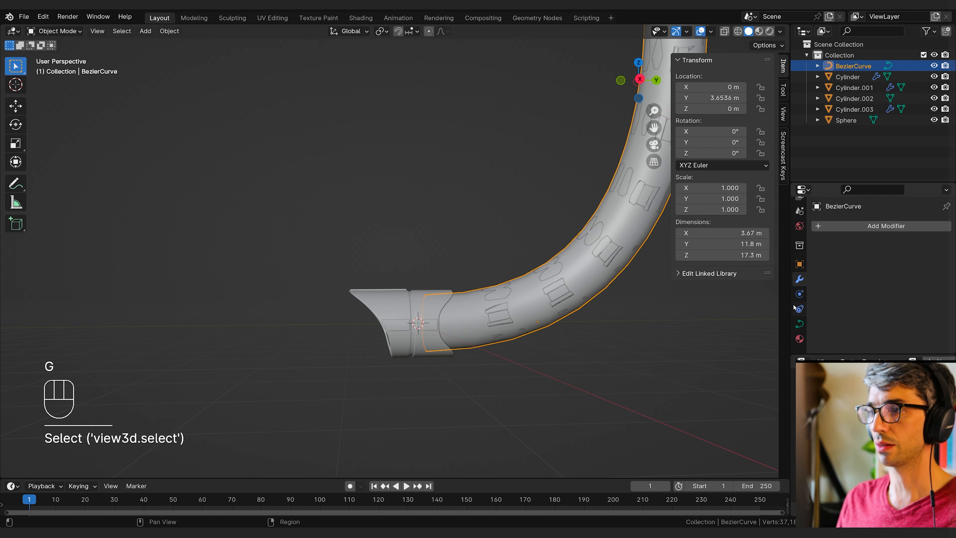
pyautogui.click(799, 323)
pyautogui.scroll(-8, 859, 309)
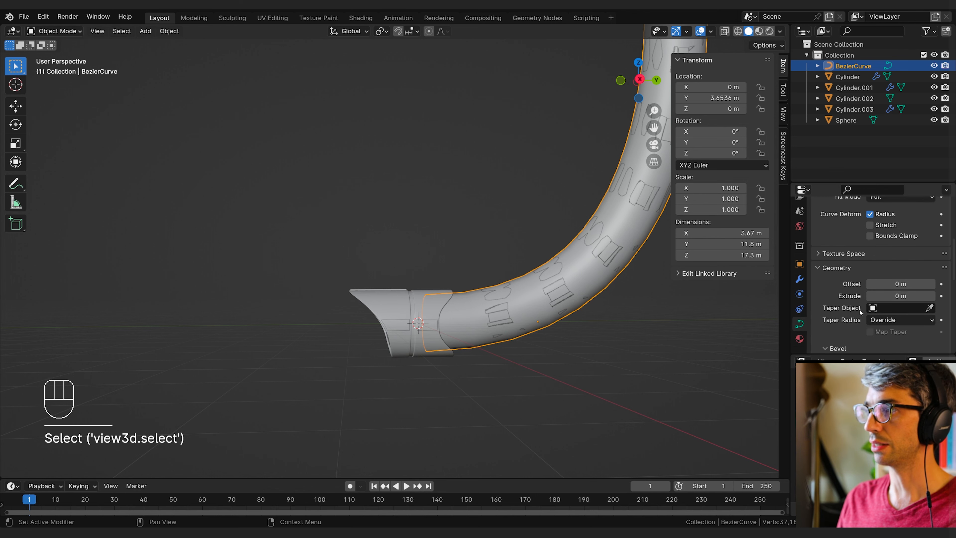
pyautogui.scroll(-4, 887, 310)
pyautogui.keyDown('shift'); pyautogui.moveTo(900, 289); pyautogui.dragTo(877, 288); pyautogui.keyUp('shift')
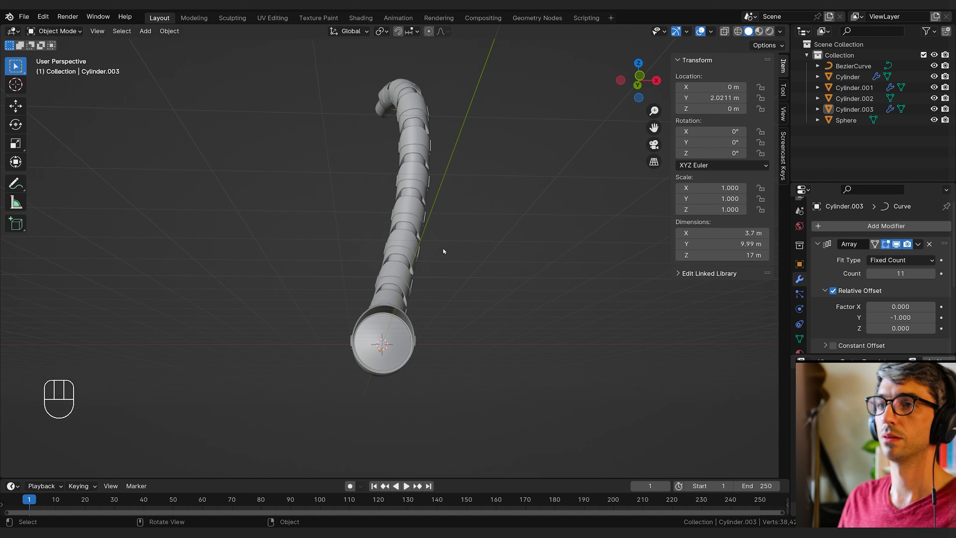
# Move the middle control point of the tube's BezierCurve to test how the sleeve segments follow the bend
pyautogui.press('Tab')
pyautogui.press('Tab')
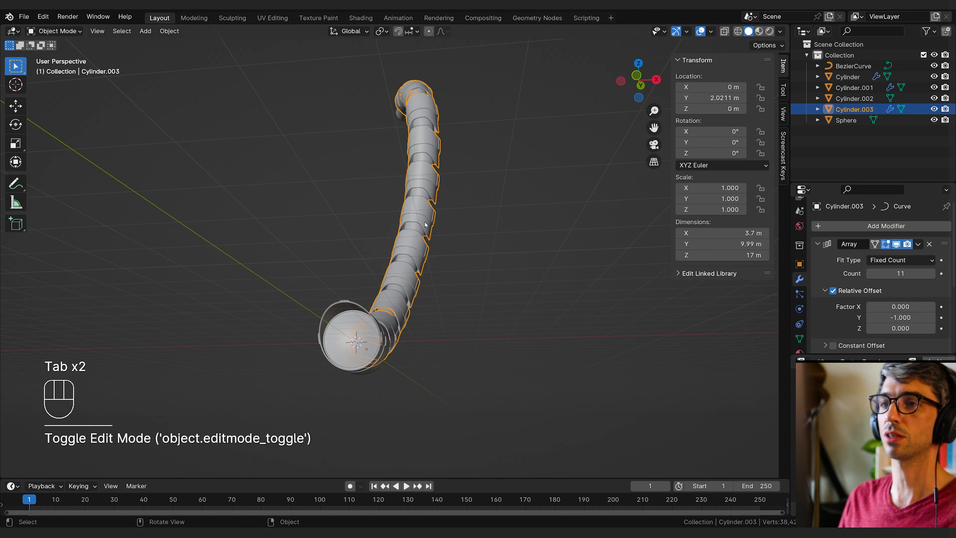
pyautogui.click(486, 244)
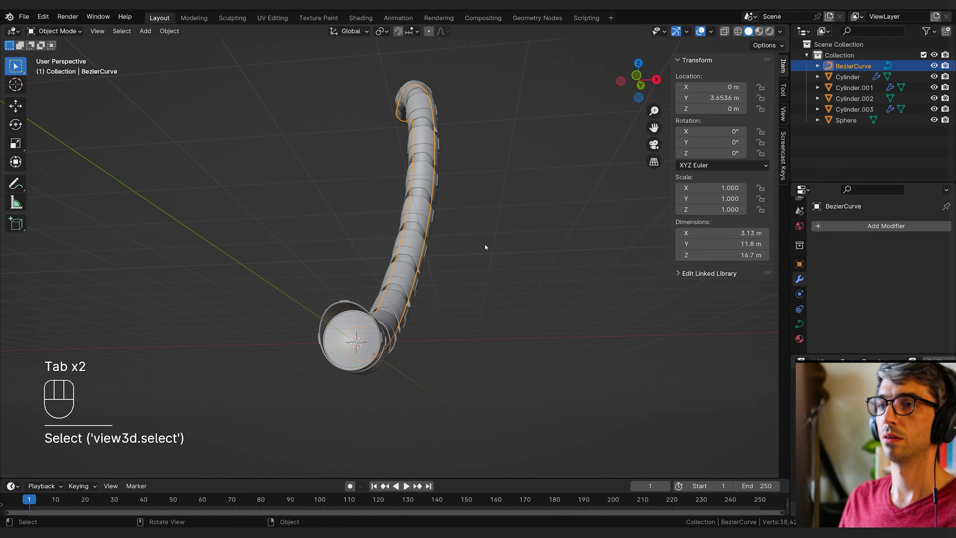
pyautogui.press('Tab')
pyautogui.press('g')
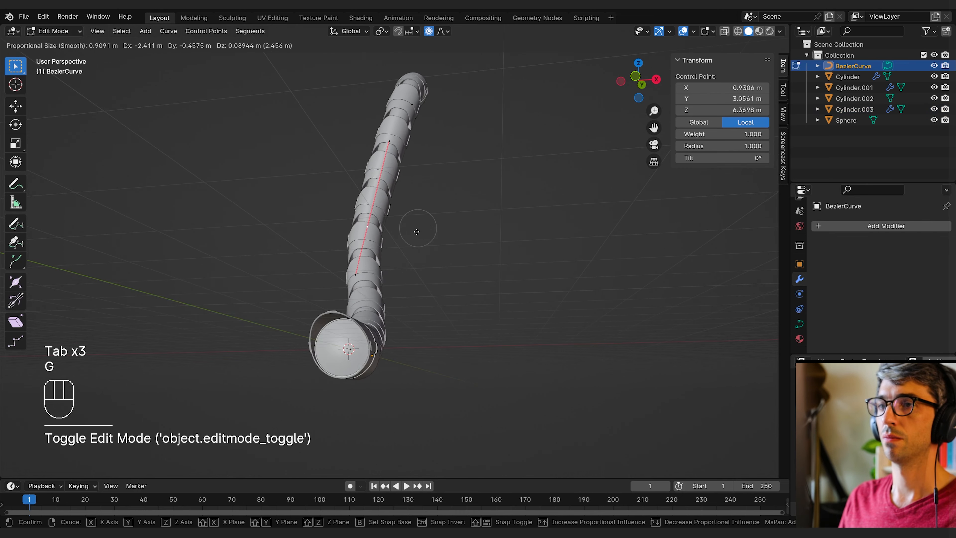
pyautogui.rightClick(477, 237)
pyautogui.moveTo(502, 246); pyautogui.dragTo(508, 257, button='middle')
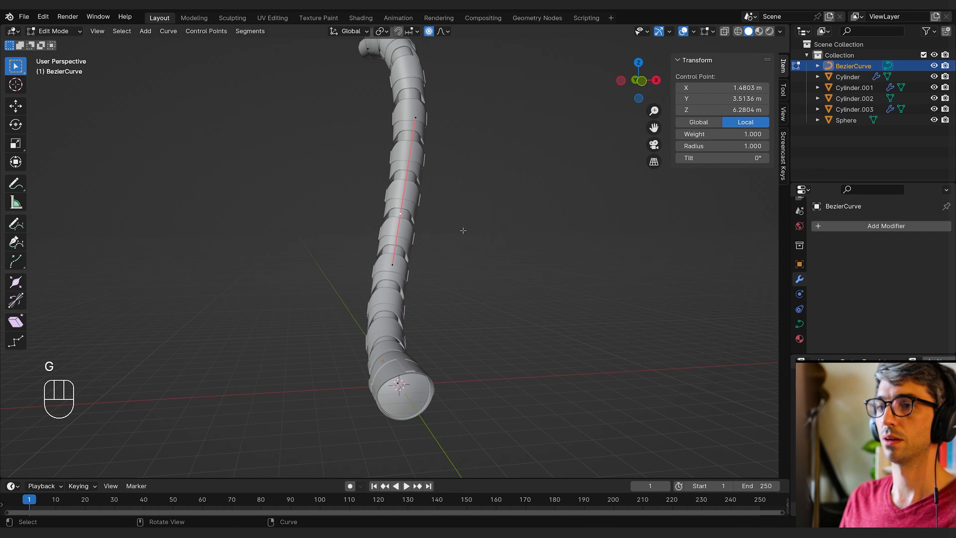
pyautogui.press('g')
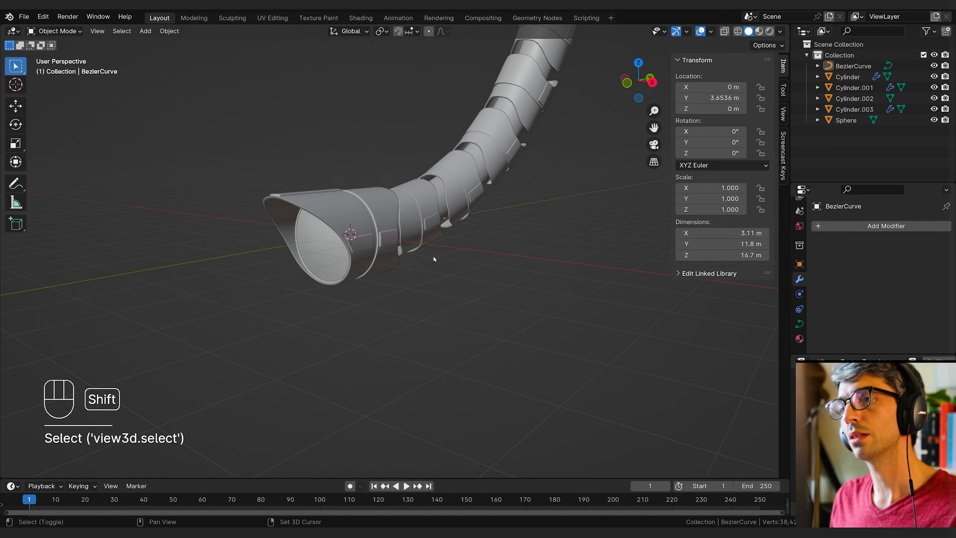
# Switch the viewport to Rendered shading and turn off Scene World lighting
pyautogui.moveTo(433, 259); pyautogui.dragTo(621, 196, button='middle')
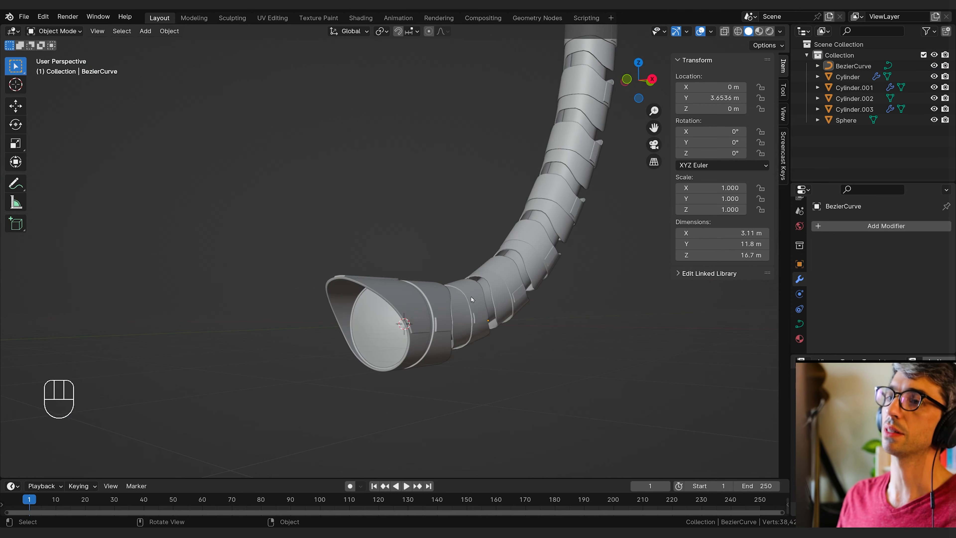
pyautogui.click(769, 31)
pyautogui.click(781, 31)
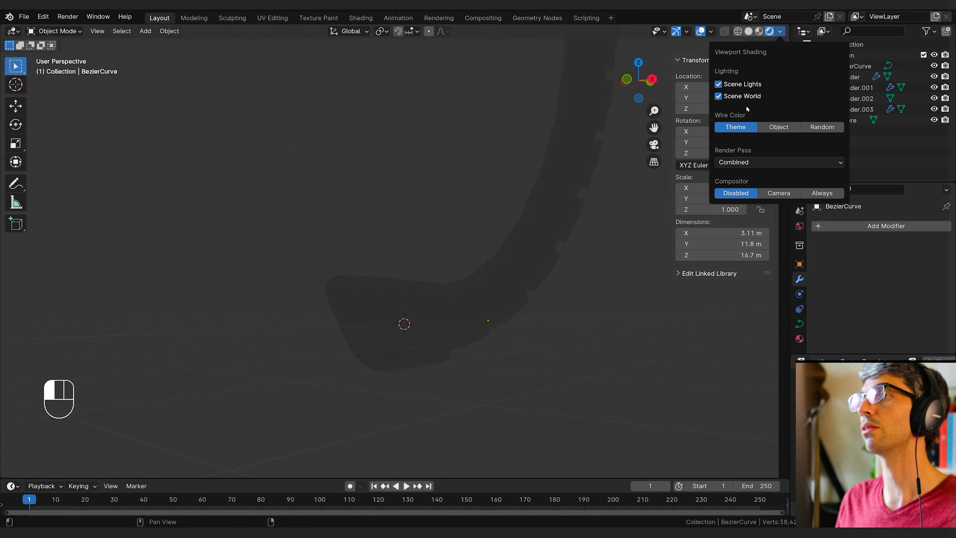
pyautogui.click(718, 96)
pyautogui.moveTo(707, 158)
pyautogui.mouseDown(button='middle')
pyautogui.moveTo(452, 207)
pyautogui.moveTo(577, 199)
pyautogui.moveTo(433, 216)
pyautogui.moveTo(509, 260)
pyautogui.moveTo(452, 322)
pyautogui.mouseUp(button='middle')
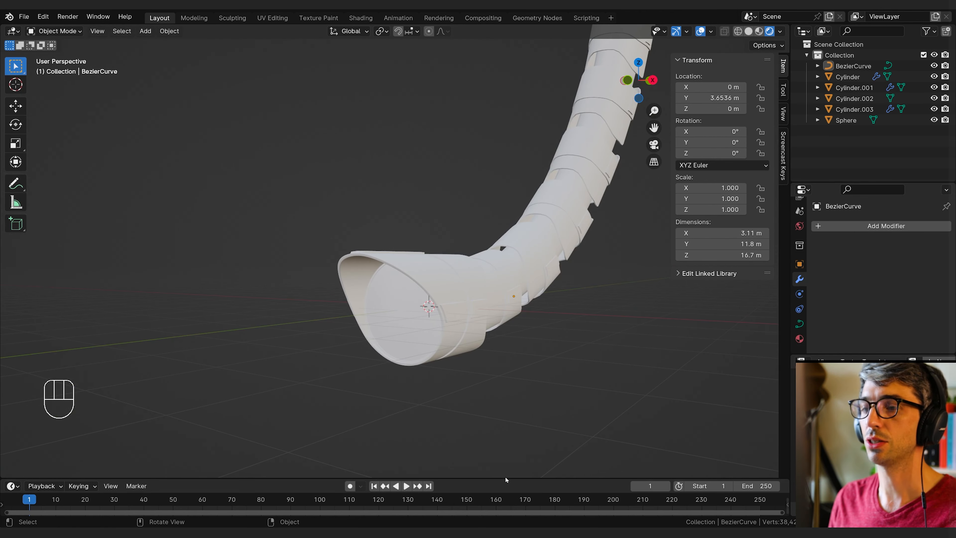
# Hide the viewport sidebar, split the 3D viewport vertically, and change one half to the Shader Editor
pyautogui.keyDown('shift'); pyautogui.moveTo(505, 478); pyautogui.dragTo(524, 409, button='middle'); pyautogui.keyUp('shift')
pyautogui.press('n')
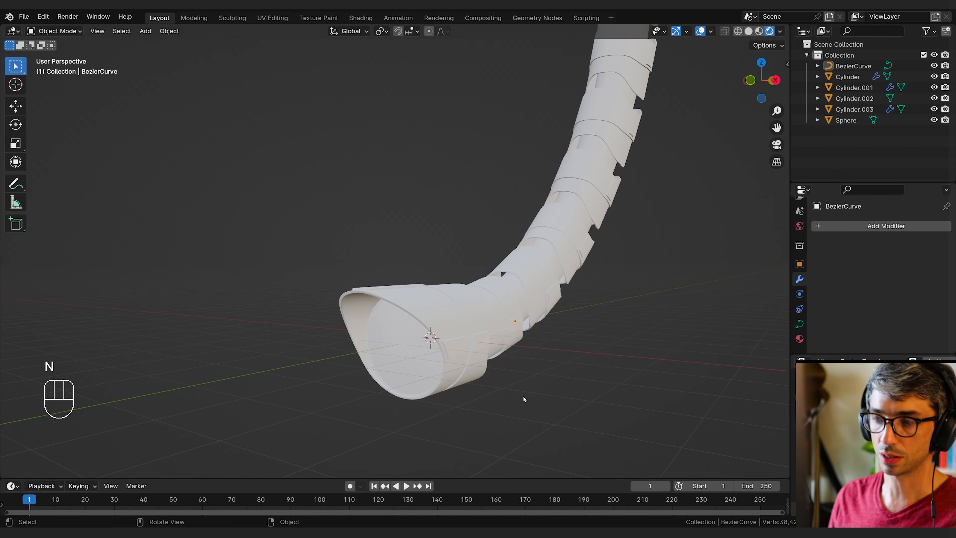
pyautogui.moveTo(3, 24); pyautogui.dragTo(364, 58)
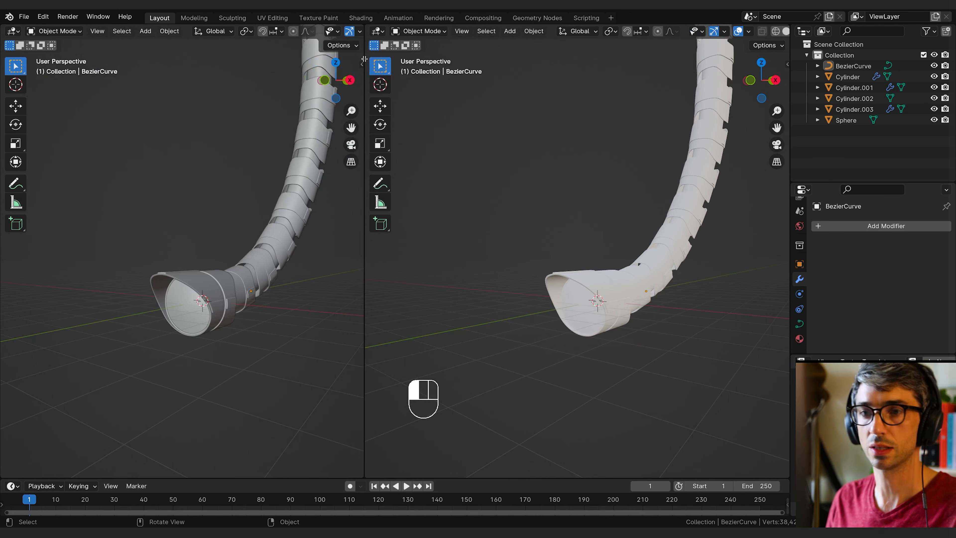
pyautogui.click(12, 31)
pyautogui.click(30, 132)
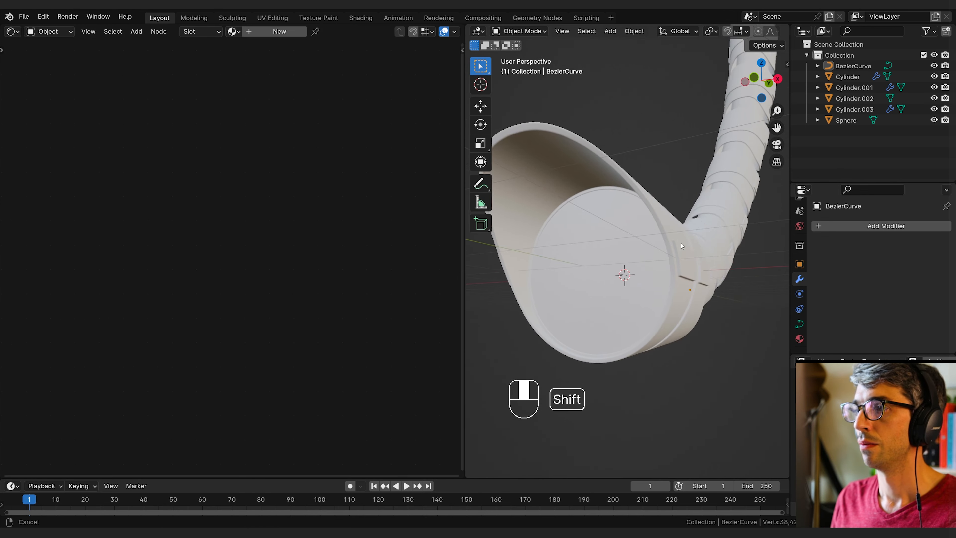
# Create a new material for the lamp housing and set its Metallic value to 1.000
pyautogui.keyDown('shift'); pyautogui.moveTo(672, 273); pyautogui.dragTo(677, 277, button='middle'); pyautogui.keyUp('shift')
pyautogui.moveTo(678, 277); pyautogui.dragTo(656, 280, button='middle')
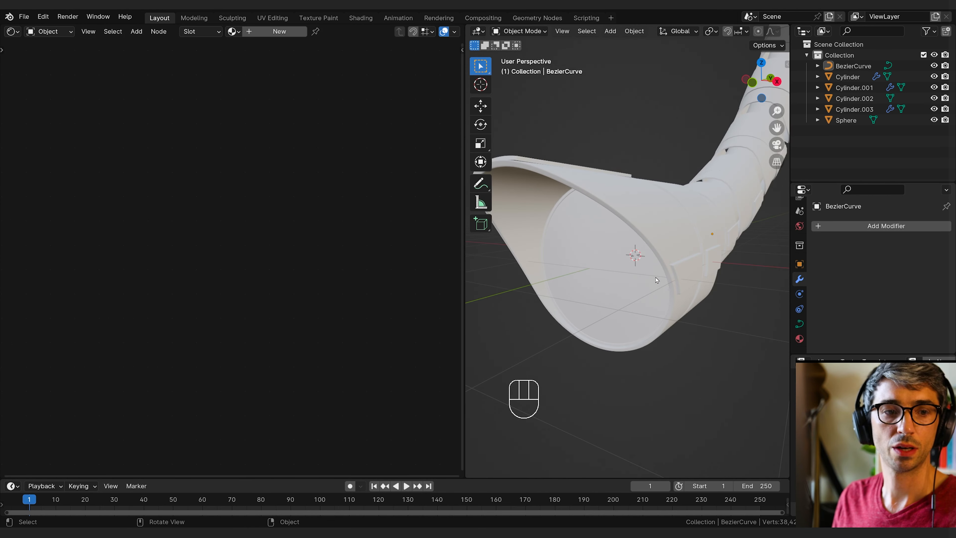
pyautogui.scroll(-4, 656, 280)
pyautogui.click(654, 247)
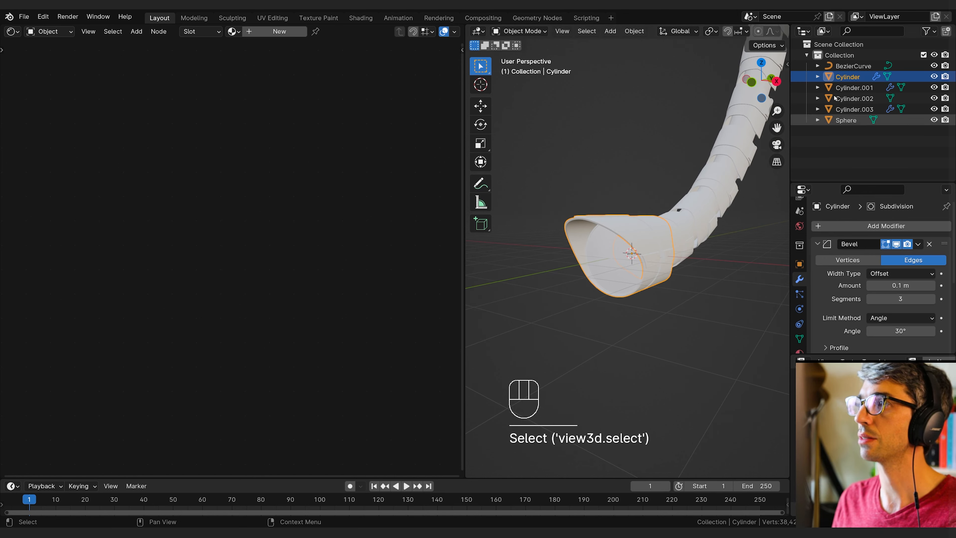
pyautogui.click(268, 31)
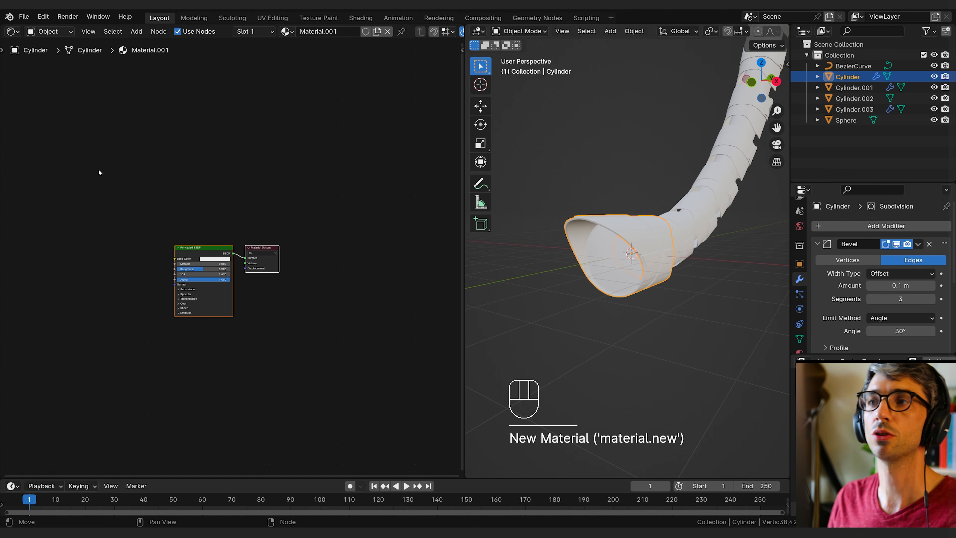
pyautogui.scroll(3, 261, 323)
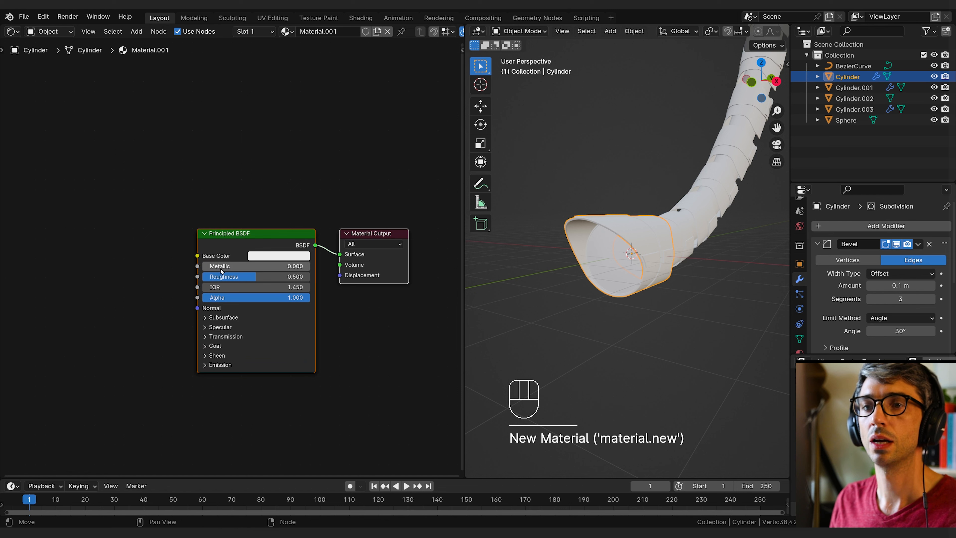
pyautogui.moveTo(222, 270); pyautogui.dragTo(318, 281)
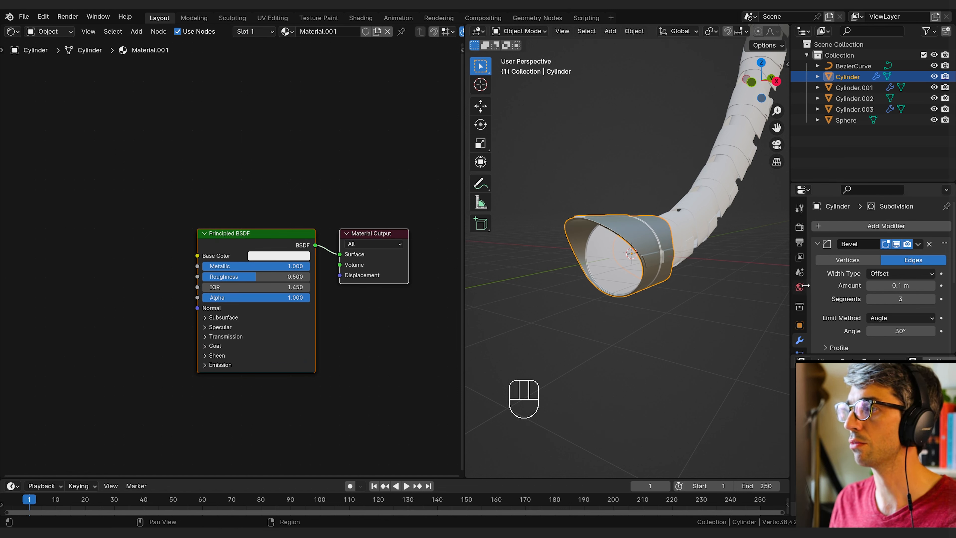
# Check the Ambient Occlusion, Bloom and Screen Space Reflections options in the EEVEE render settings
pyautogui.click(800, 226)
pyautogui.scroll(-5, 835, 238)
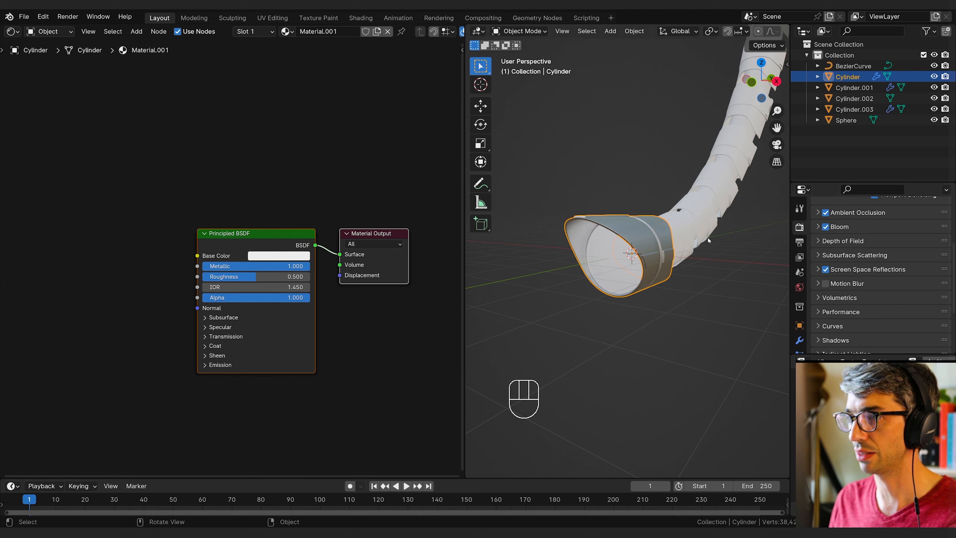
pyautogui.scroll(5, 818, 253)
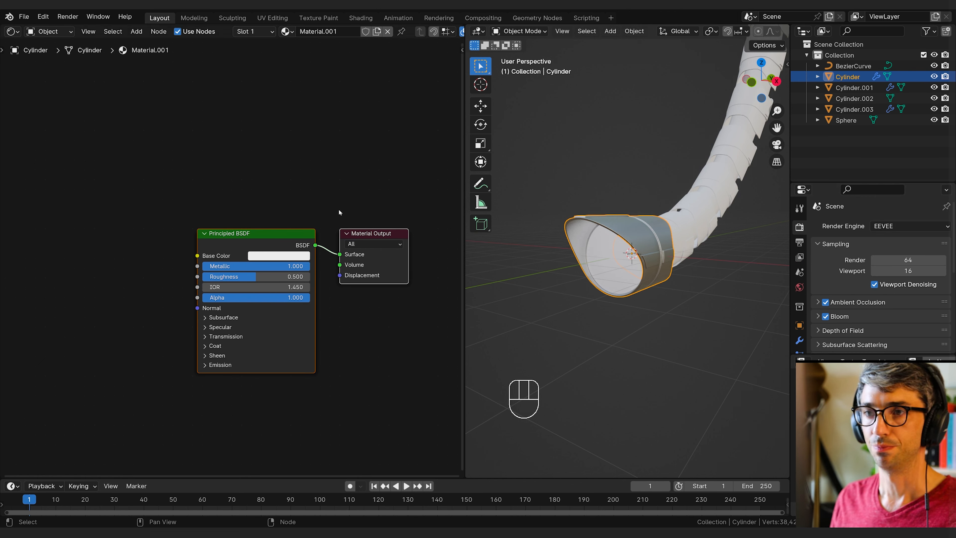
# Hide the gizmos and overlays in the 3D viewport for a clear close view of the lamp housing
pyautogui.scroll(-4, 732, 34)
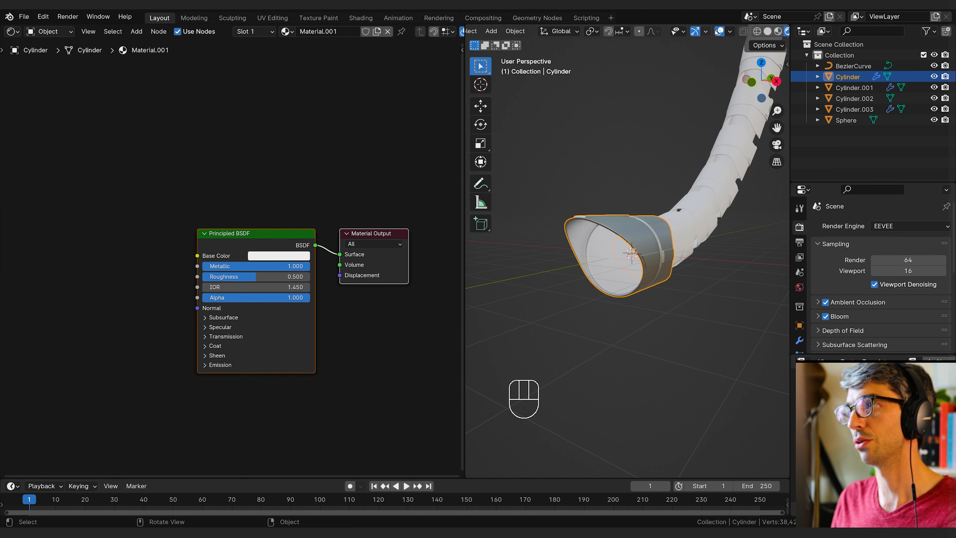
pyautogui.click(696, 32)
pyautogui.click(719, 32)
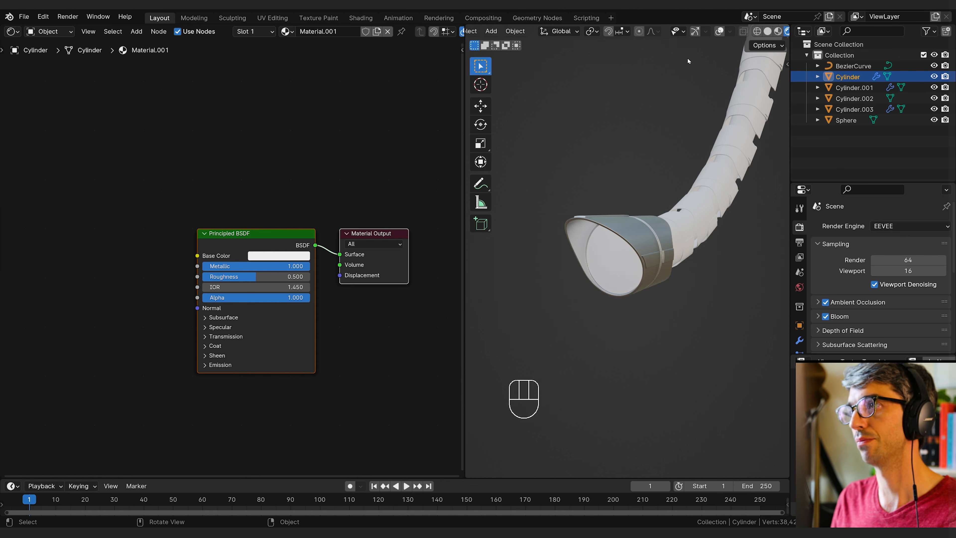
pyautogui.scroll(3, 691, 228)
pyautogui.moveTo(691, 227); pyautogui.dragTo(538, 169, button='middle')
# Darken the housing material's base color to a mid grey and lower its Roughness to about 0.361
pyautogui.moveTo(170, 157); pyautogui.dragTo(238, 214, button='middle')
pyautogui.click(277, 235)
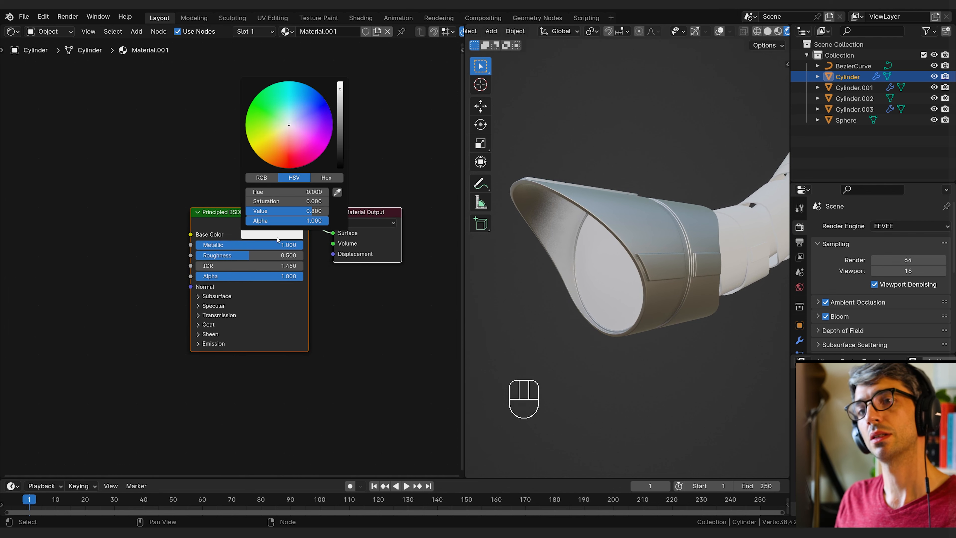
pyautogui.moveTo(341, 99); pyautogui.dragTo(340, 114)
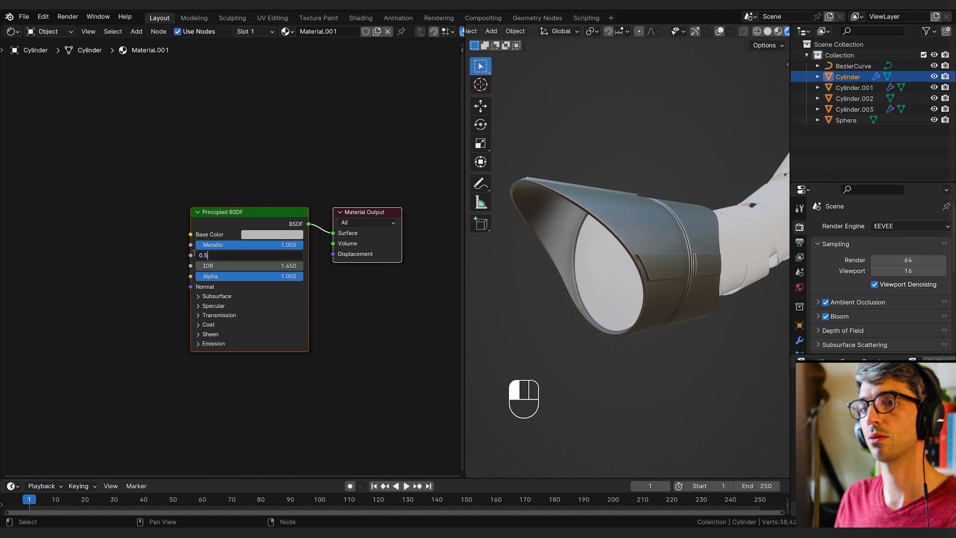
pyautogui.moveTo(253, 260); pyautogui.dragTo(232, 259)
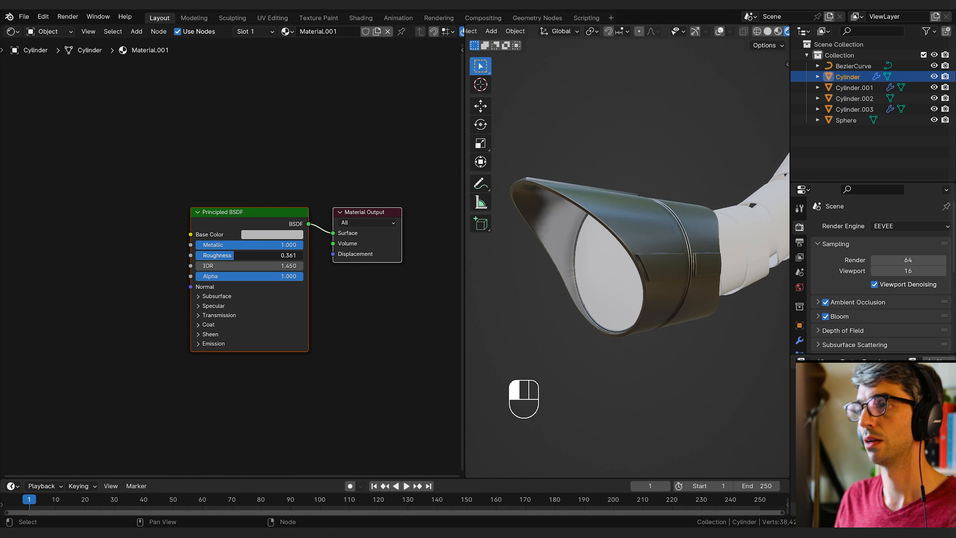
# Rename the lamp housing's material to Metal and assign the same material to the arrayed sleeves around the tube
pyautogui.click(296, 171)
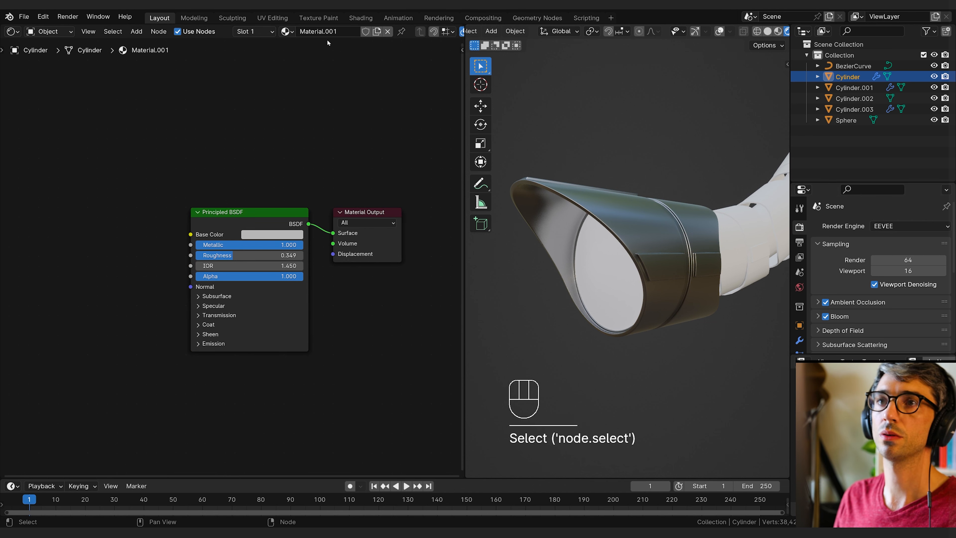
pyautogui.click(330, 31)
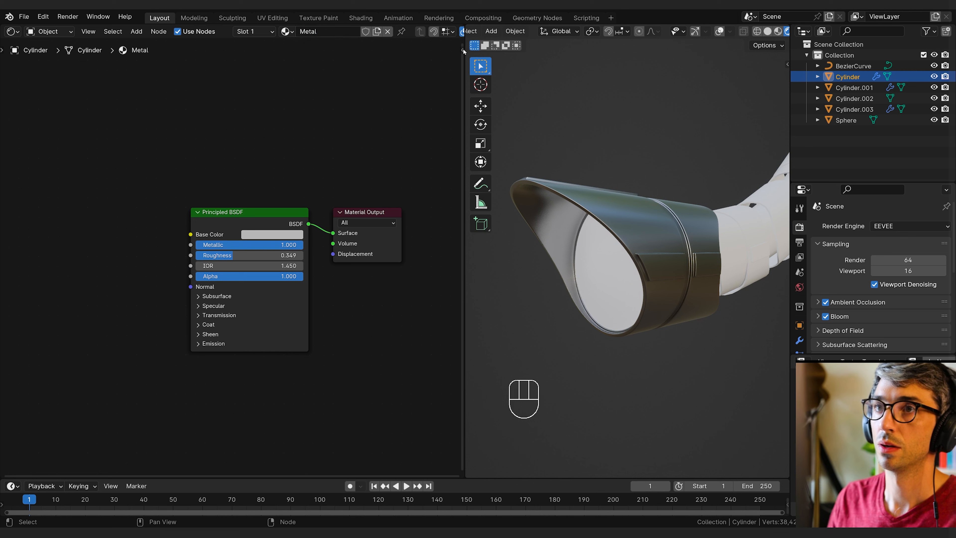
pyautogui.click(754, 230)
pyautogui.click(755, 231)
pyautogui.click(755, 232)
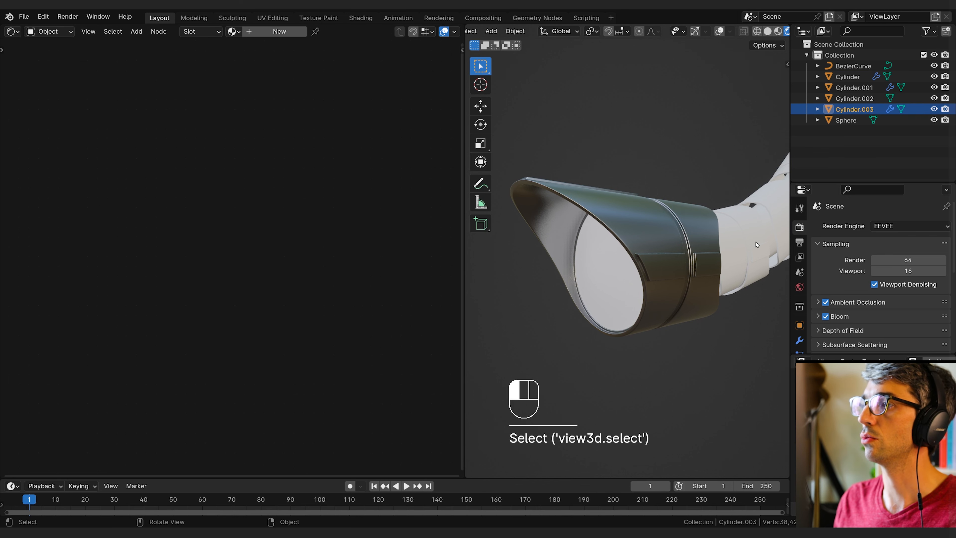
pyautogui.click(799, 319)
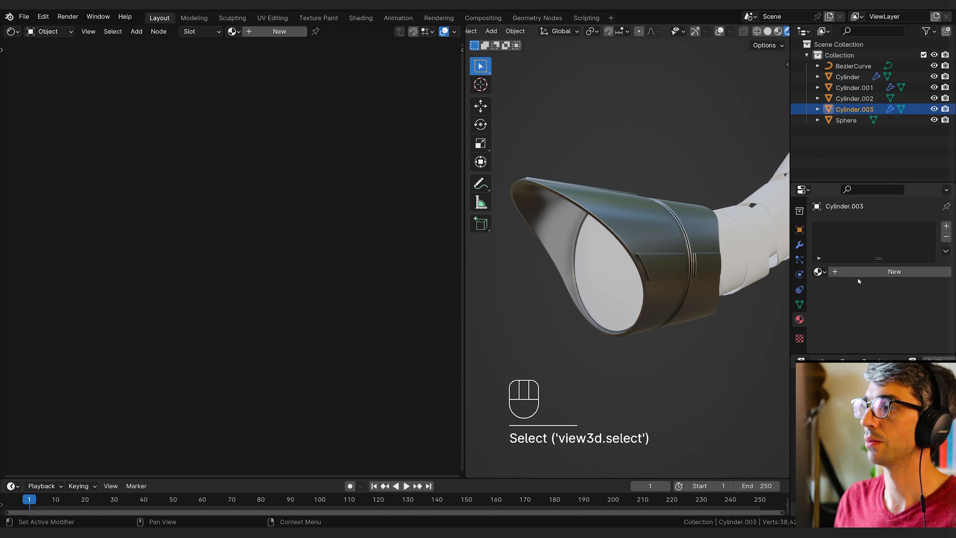
pyautogui.click(817, 272)
pyautogui.click(739, 302)
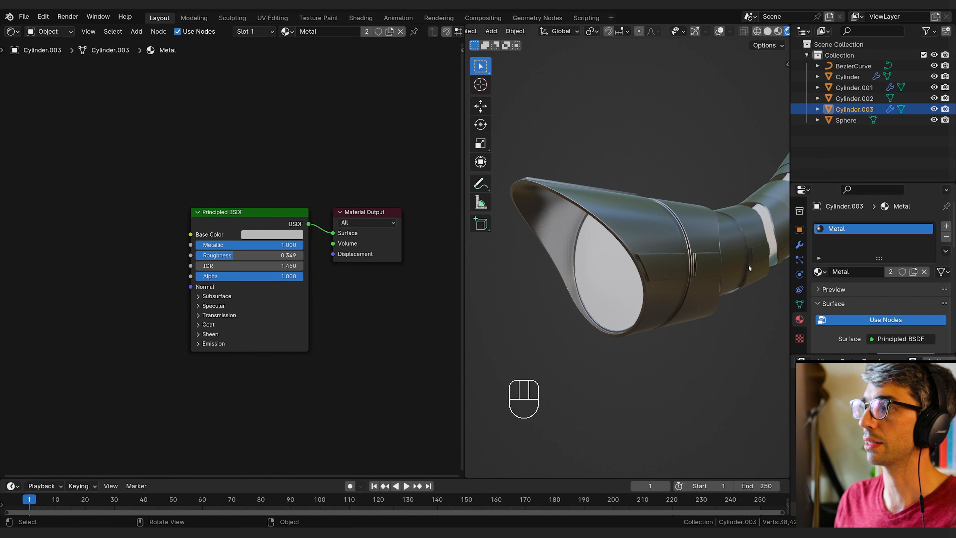
# Give the inner curved tube a new dark grey material with Metallic 1.000 and Roughness about 0.098
pyautogui.click(773, 242)
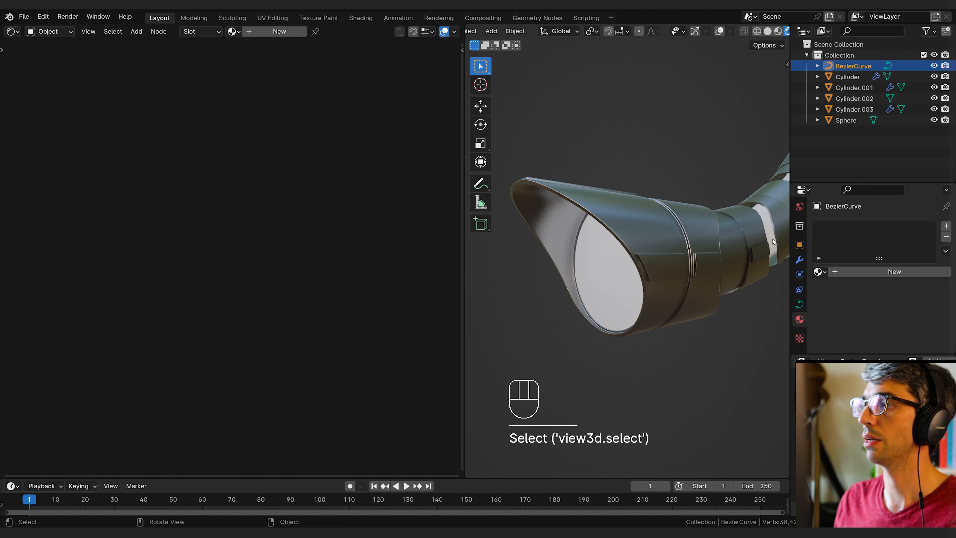
pyautogui.click(895, 275)
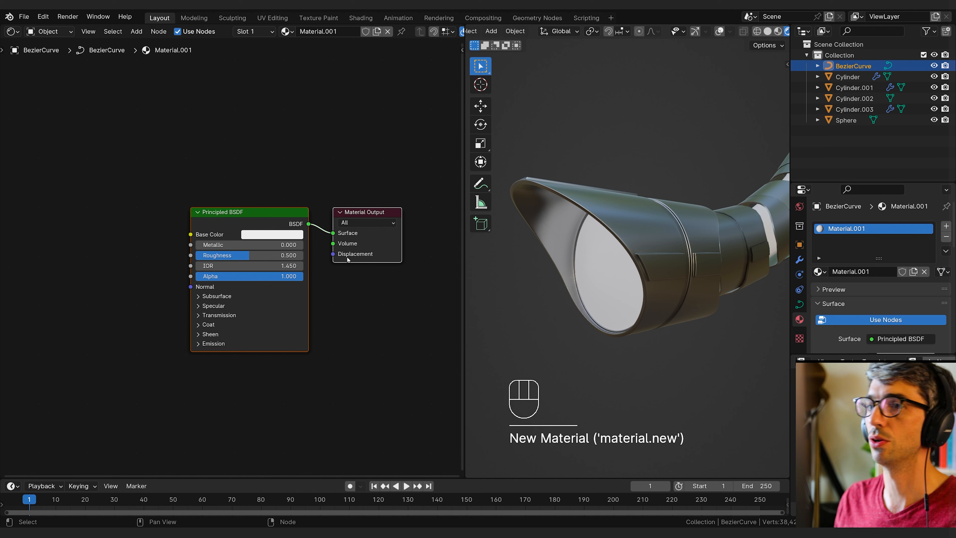
pyautogui.moveTo(225, 244); pyautogui.dragTo(301, 245)
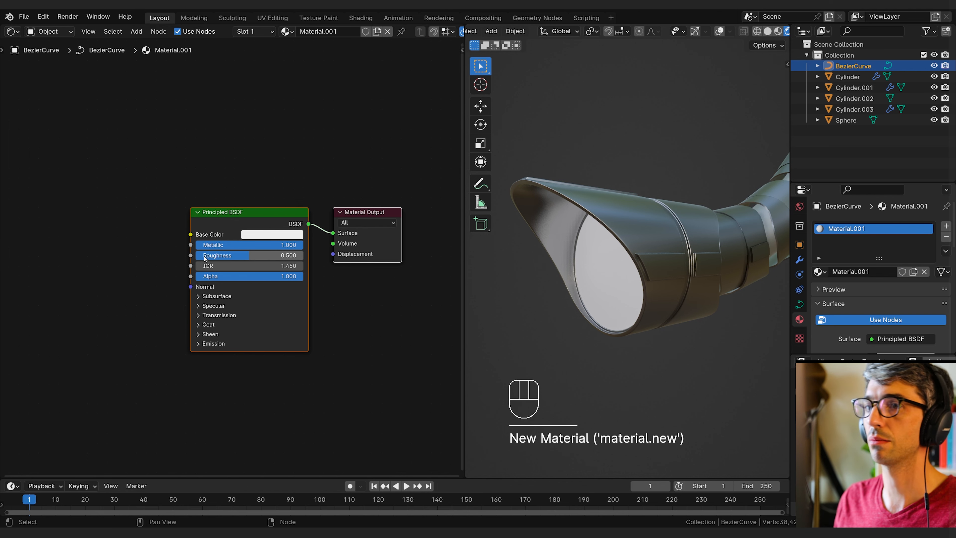
pyautogui.click(291, 235)
pyautogui.moveTo(341, 113); pyautogui.dragTo(340, 147)
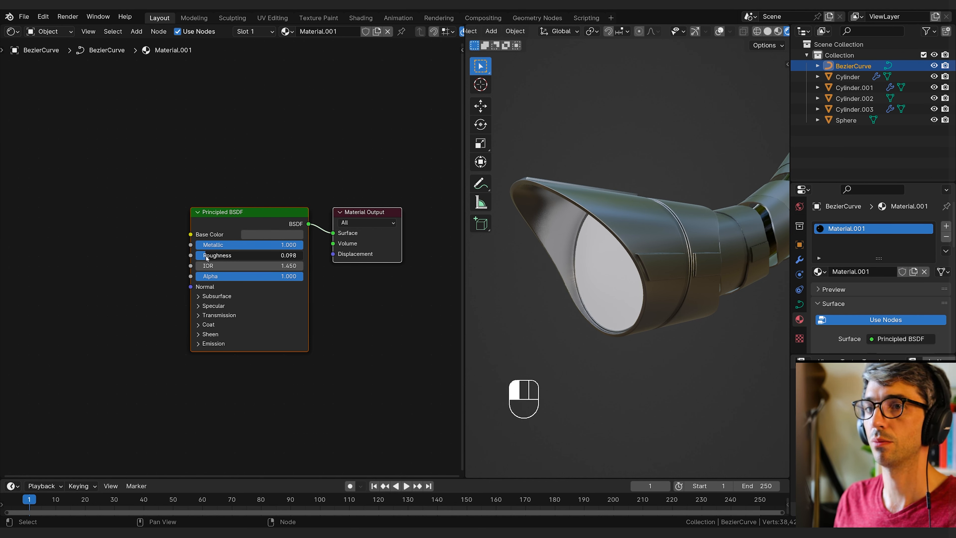
# Create a new material for the round glass disc at the front of the lamp and name it Lens
pyautogui.keyDown('shift'); pyautogui.moveTo(719, 197); pyautogui.dragTo(694, 219, button='middle'); pyautogui.keyUp('shift')
pyautogui.moveTo(732, 231)
pyautogui.mouseDown(button='middle')
pyautogui.moveTo(644, 232)
pyautogui.moveTo(733, 243)
pyautogui.mouseUp(button='middle')
pyautogui.keyDown('shift'); pyautogui.moveTo(663, 241); pyautogui.dragTo(699, 255, button='middle'); pyautogui.keyUp('shift')
pyautogui.scroll(2, 701, 258)
pyautogui.click(687, 260)
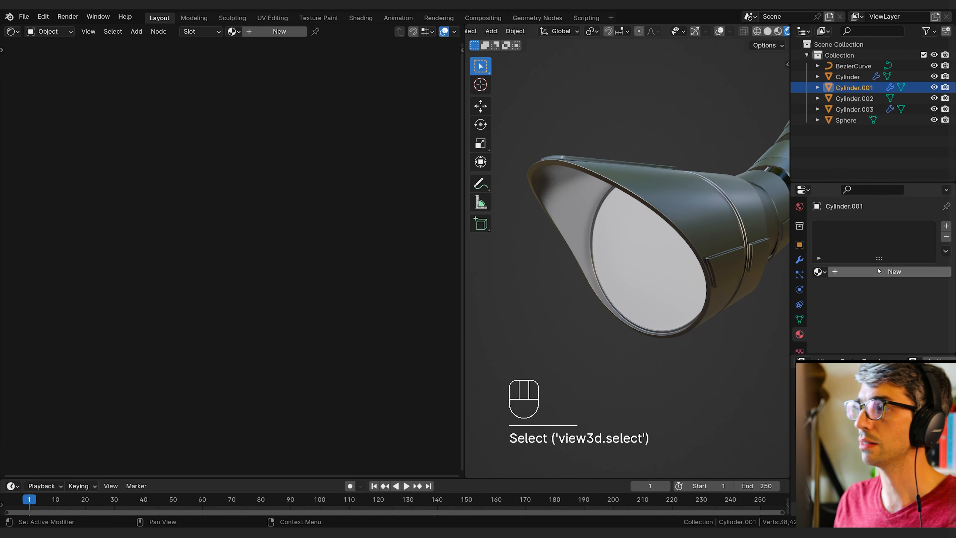
pyautogui.click(892, 271)
pyautogui.click(329, 31)
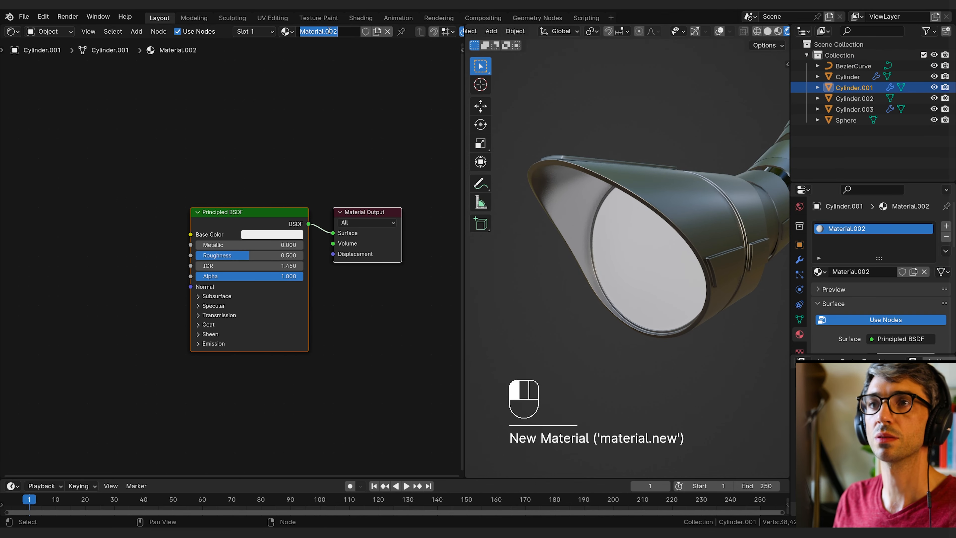
pyautogui.write('Lens')
pyautogui.press('Return')
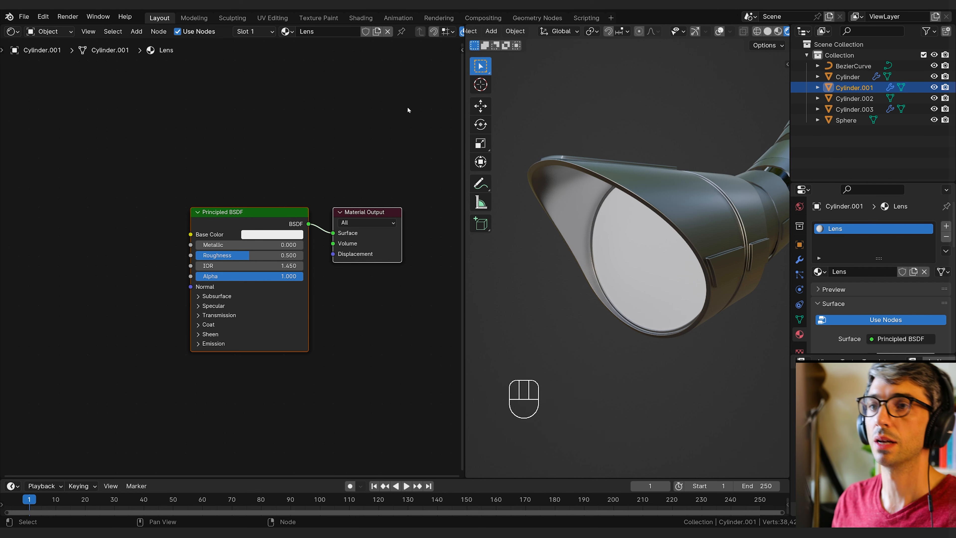
# Set the Lens material's Blend Mode and Shadow Mode to Alpha Hashed and enable its Screen Space Refraction
pyautogui.press('n')
pyautogui.click(456, 124)
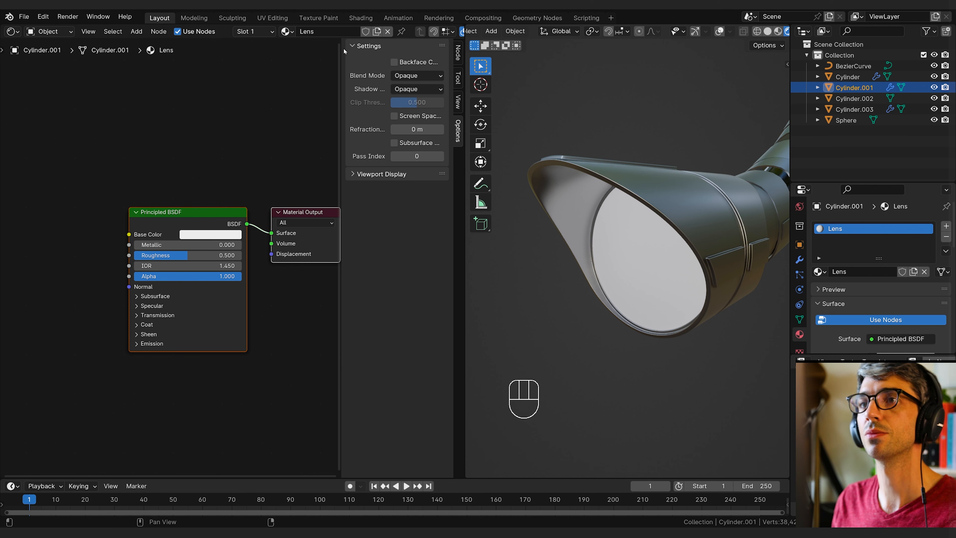
pyautogui.press('n')
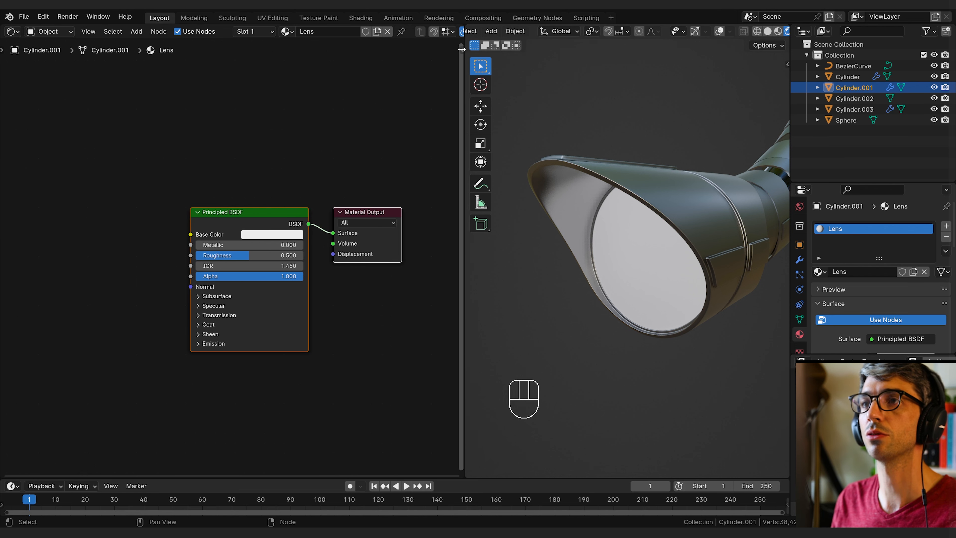
pyautogui.press('n')
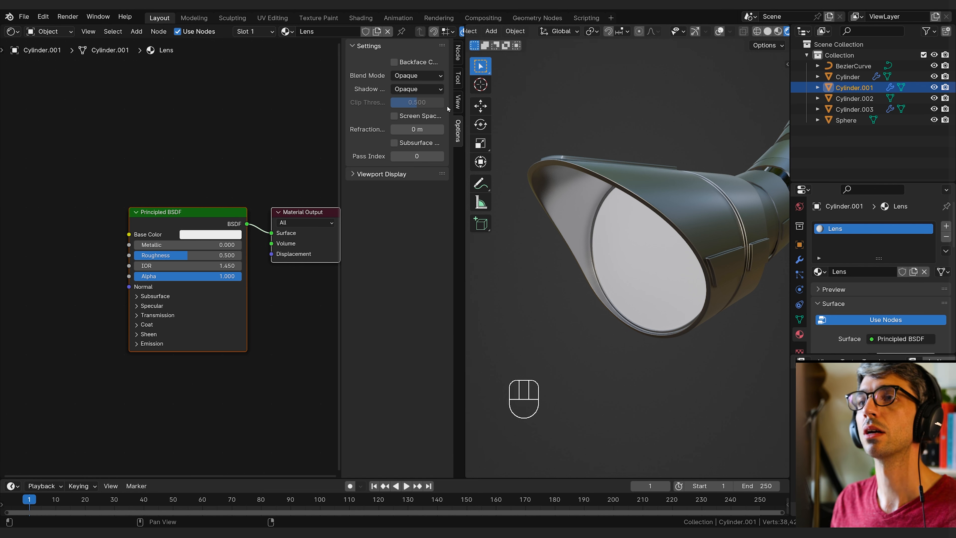
pyautogui.click(421, 77)
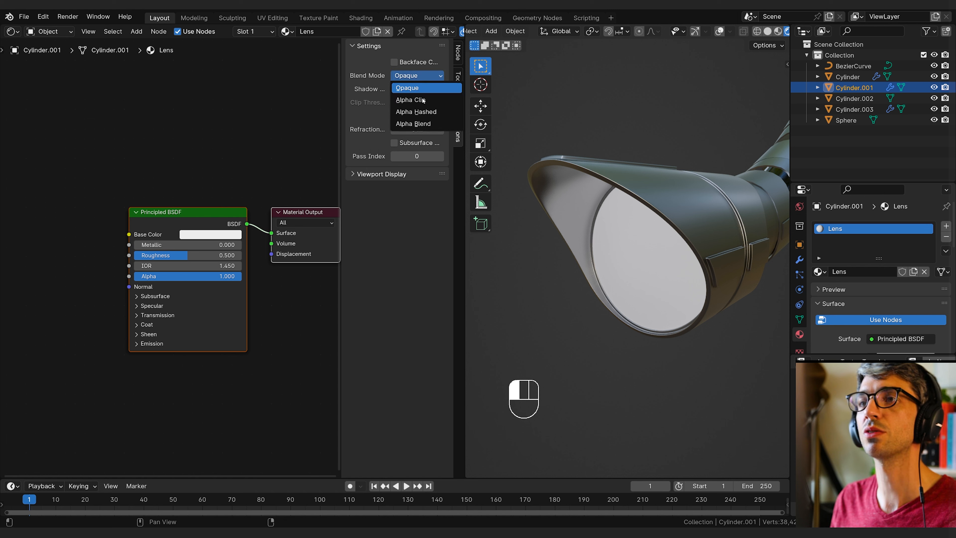
pyautogui.click(422, 113)
pyautogui.click(392, 89)
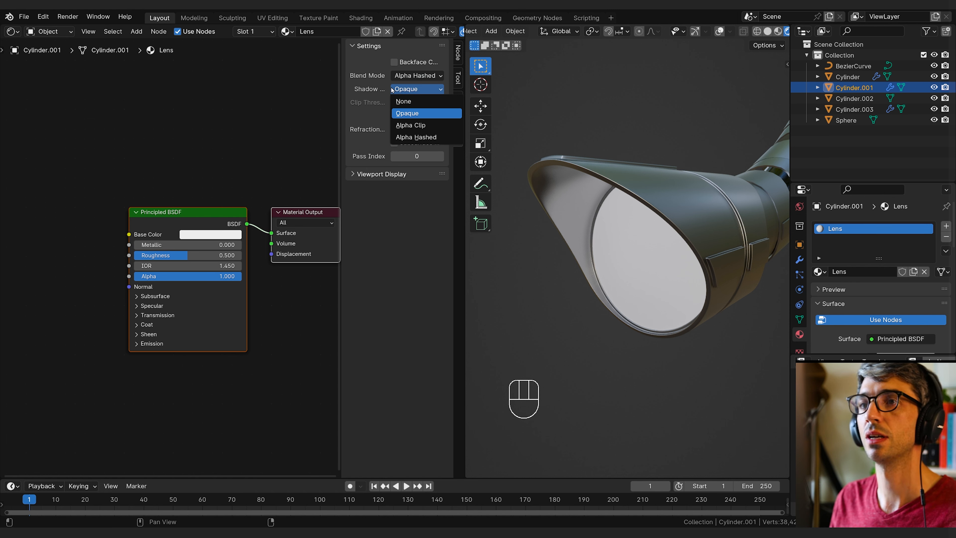
pyautogui.click(425, 136)
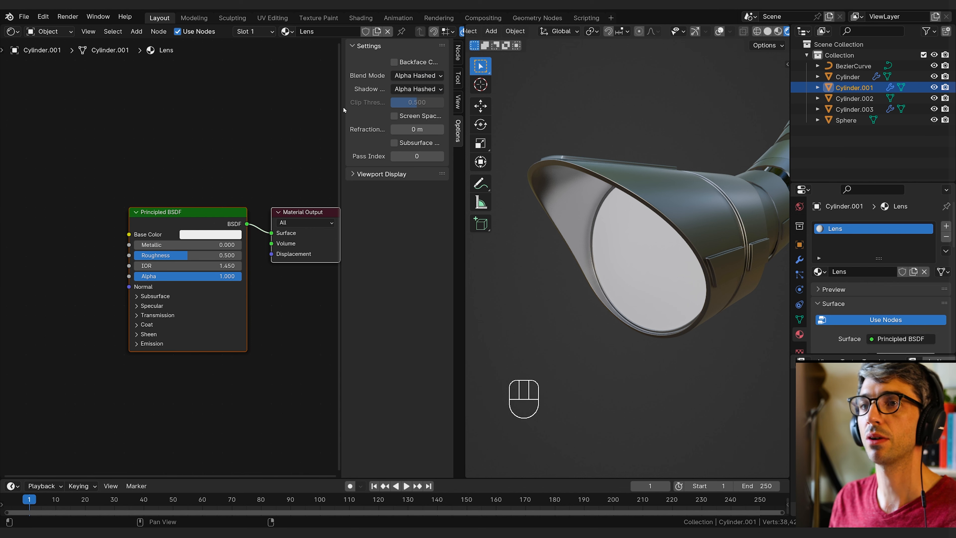
pyautogui.moveTo(343, 110); pyautogui.dragTo(287, 112)
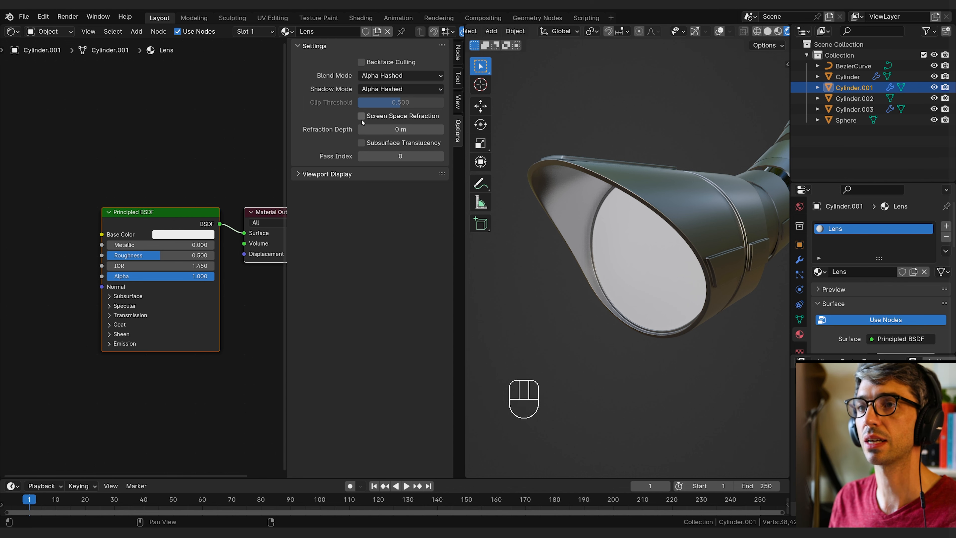
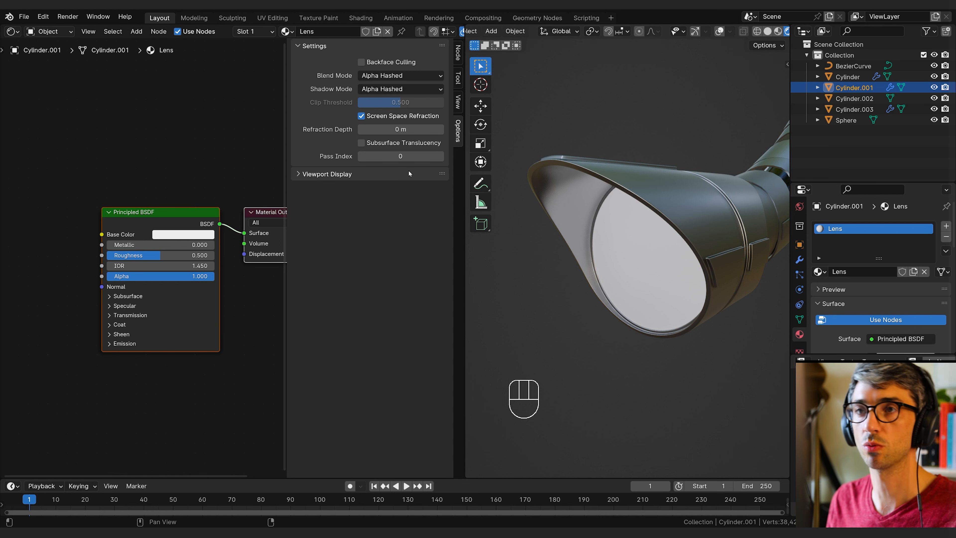
pyautogui.moveTo(286, 139); pyautogui.dragTo(638, 159)
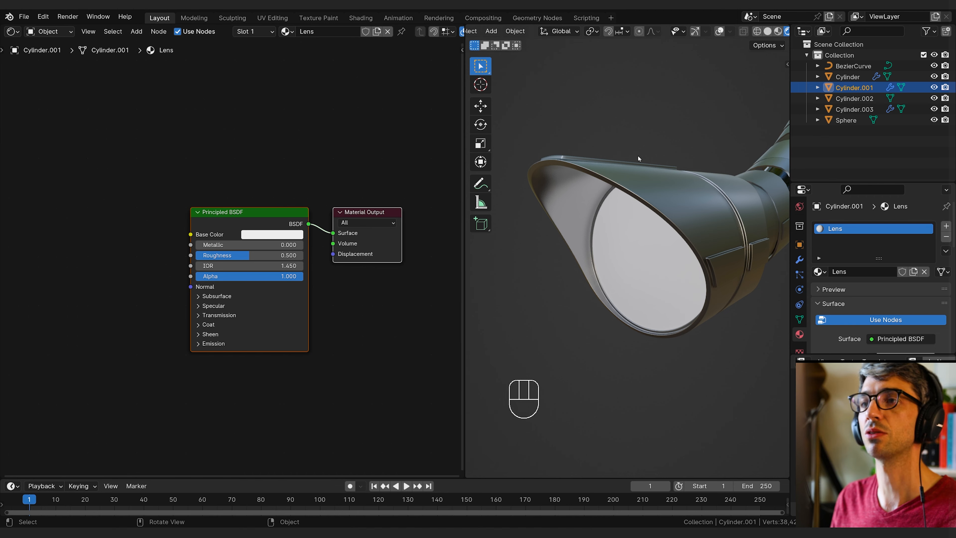
# Enable Refraction under Screen Space Reflections in the EEVEE render settings
pyautogui.click(799, 225)
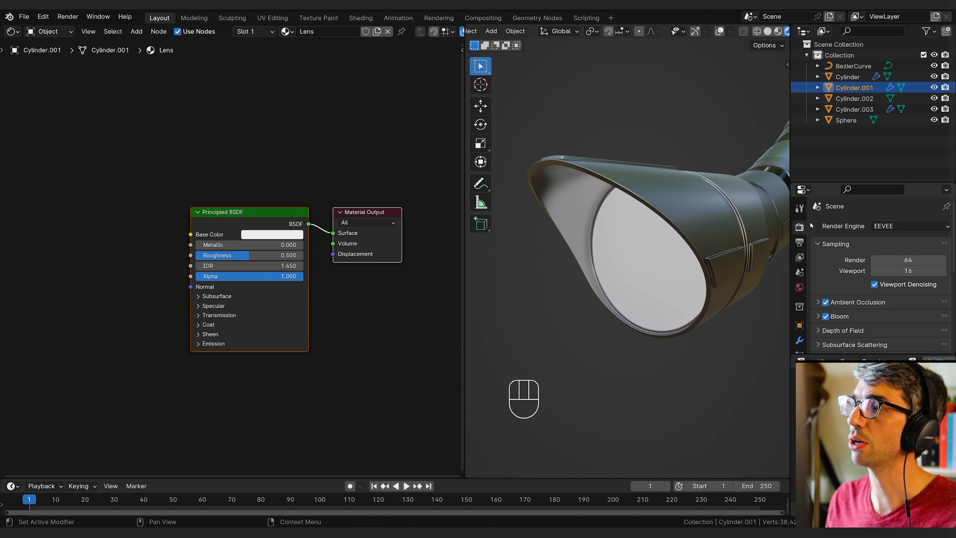
pyautogui.scroll(-3, 841, 244)
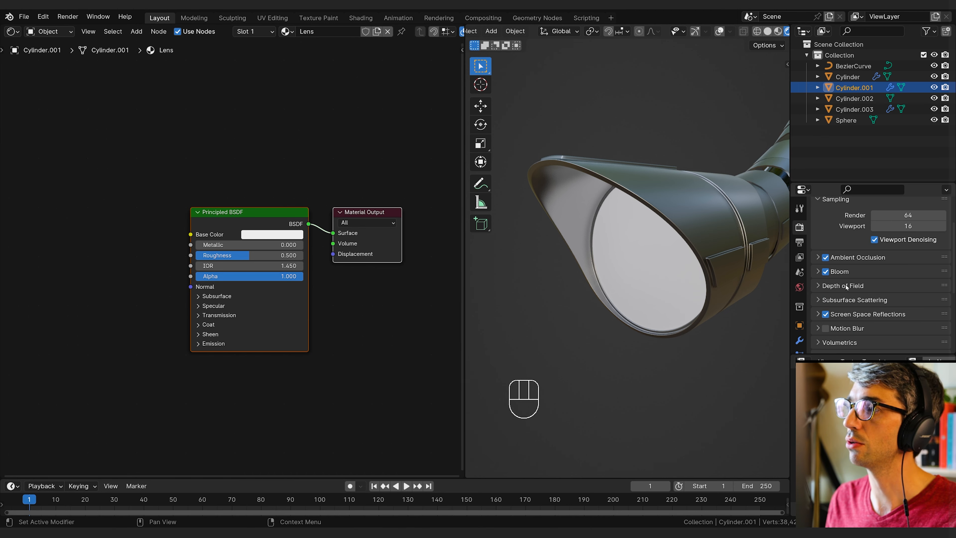
pyautogui.scroll(-6, 855, 309)
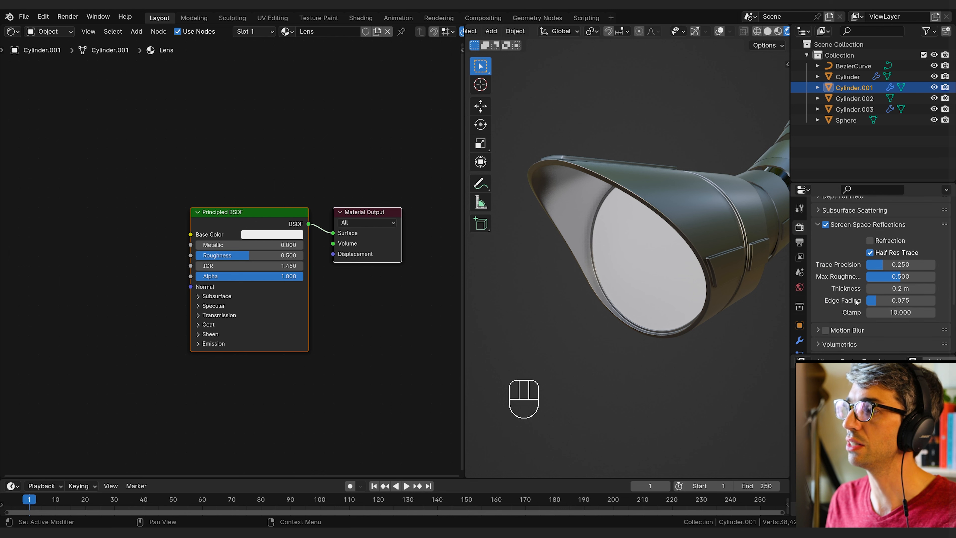
pyautogui.click(869, 241)
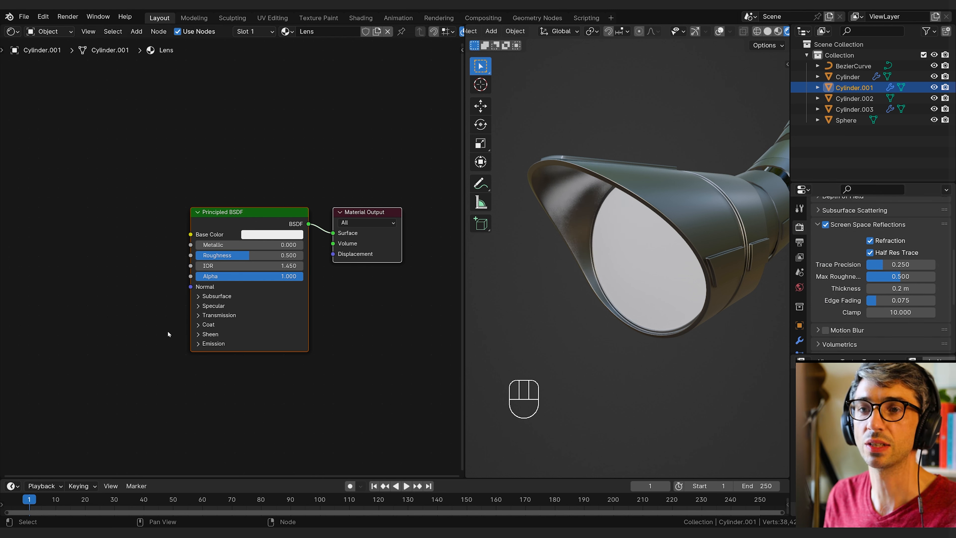
# Set the Lens material's Transmission Weight to 1.000 and lower its Roughness to about 0.068
pyautogui.click(198, 315)
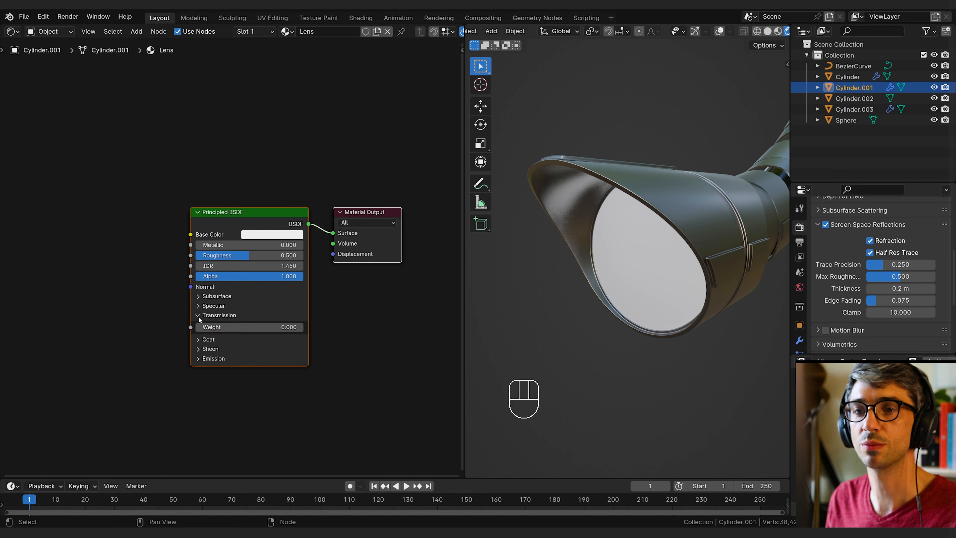
pyautogui.moveTo(336, 311); pyautogui.dragTo(341, 308, button='middle')
pyautogui.scroll(3, 312, 334)
pyautogui.moveTo(306, 338); pyautogui.dragTo(333, 324, button='middle')
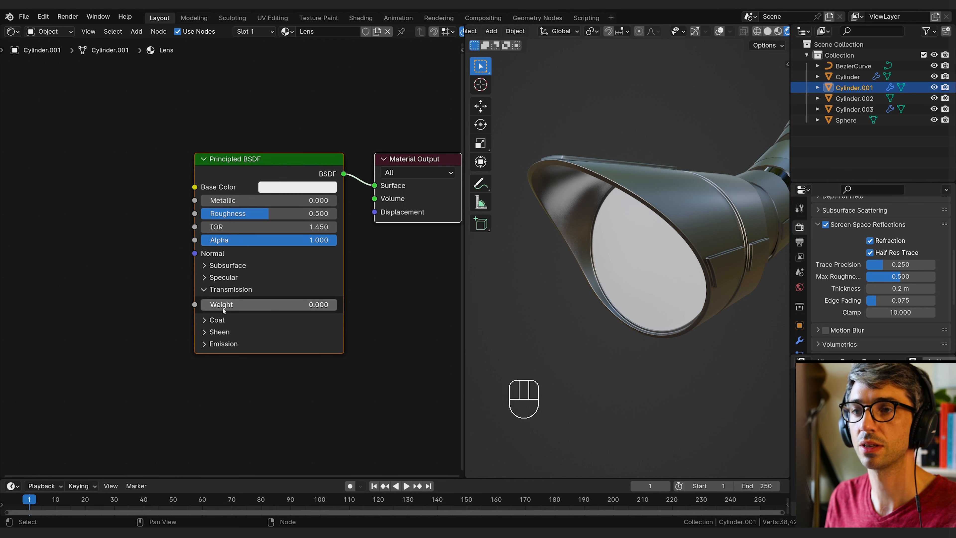
pyautogui.click(224, 305)
pyautogui.moveTo(238, 305); pyautogui.dragTo(338, 307)
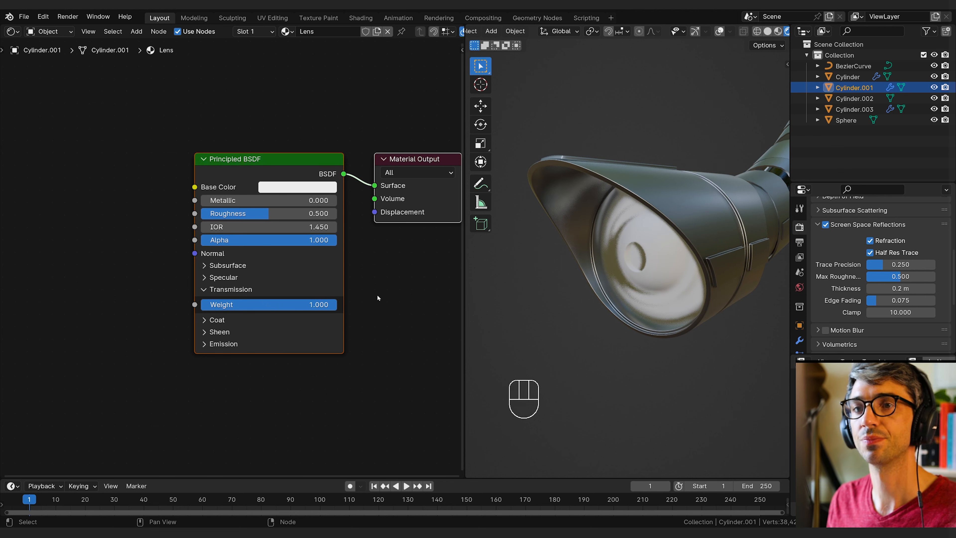
pyautogui.moveTo(299, 214); pyautogui.dragTo(250, 213)
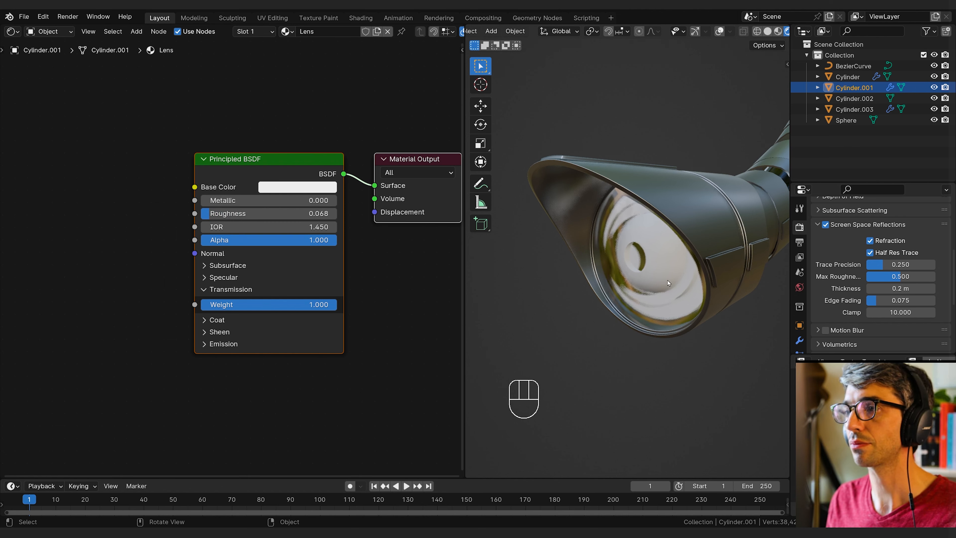
# Show the viewport overlays and extrude the whole lens mesh about 0.031 m along the Y axis to give it thickness
pyautogui.moveTo(696, 268); pyautogui.dragTo(722, 277, button='middle')
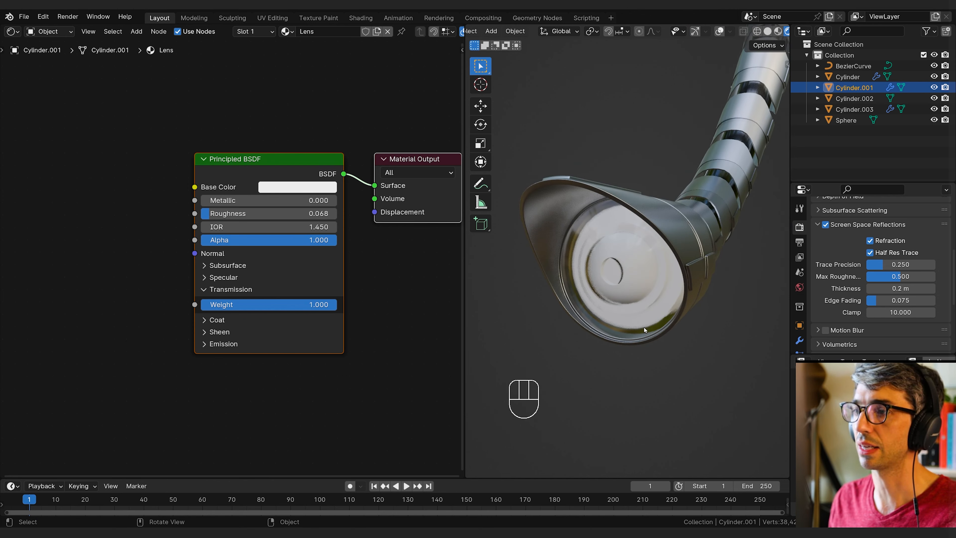
pyautogui.click(719, 31)
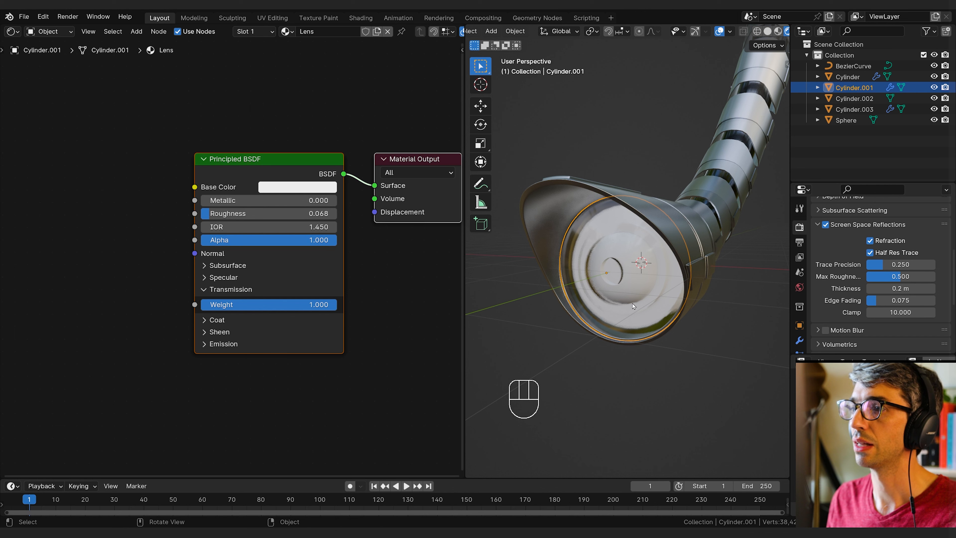
pyautogui.press('Tab')
pyautogui.press('a')
pyautogui.moveTo(634, 306); pyautogui.dragTo(661, 294, button='middle')
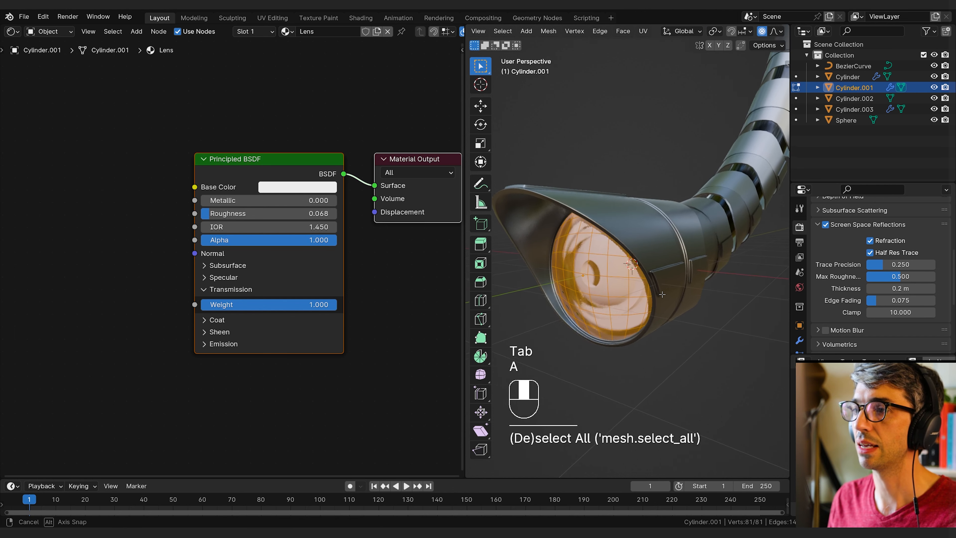
pyautogui.press('e')
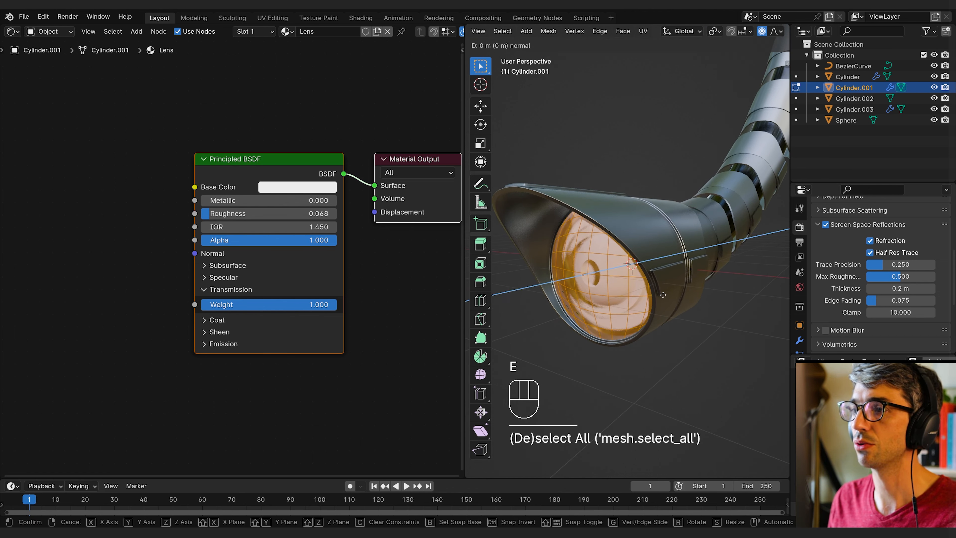
pyautogui.press('y')
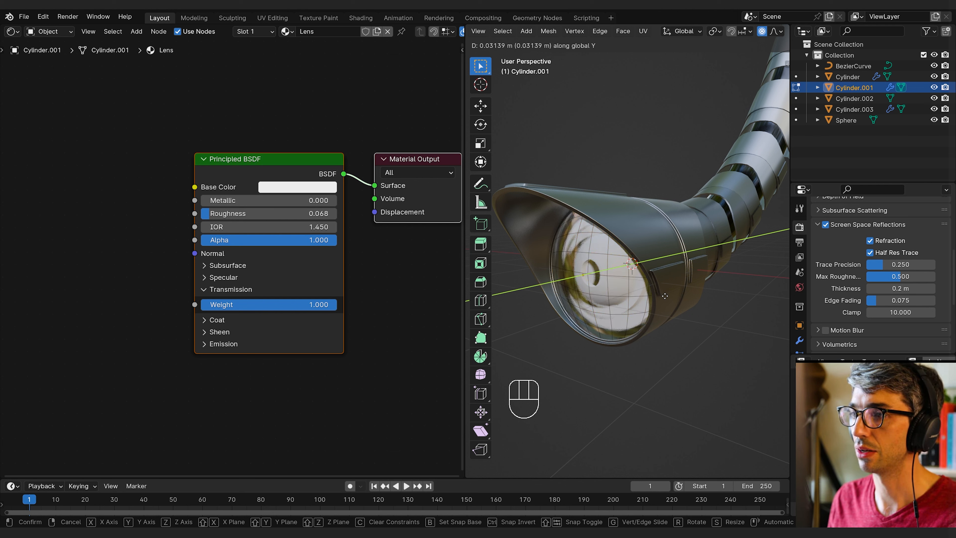
pyautogui.click(664, 296)
pyautogui.moveTo(665, 295); pyautogui.dragTo(718, 292, button='middle')
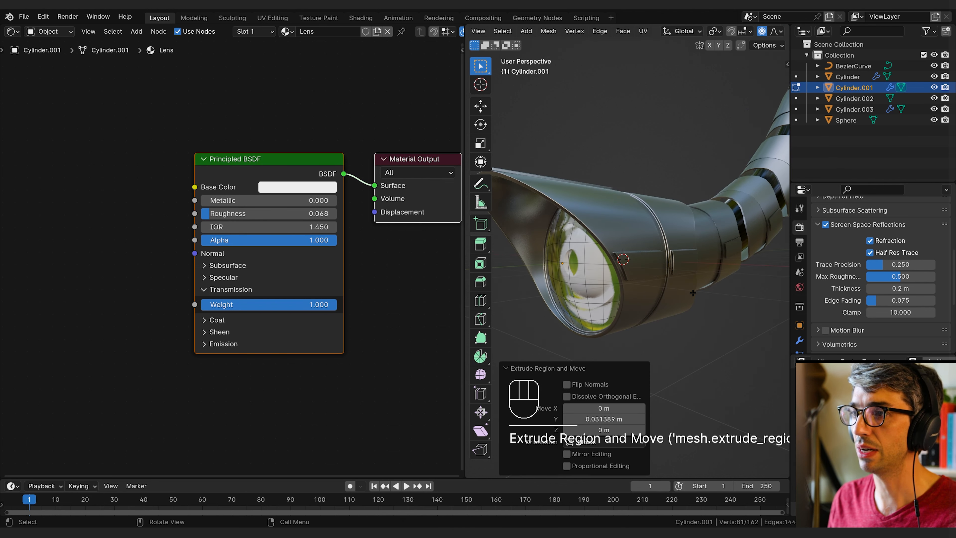
# Turn off proportional editing for the lens mesh
pyautogui.press('s')
pyautogui.press('Escape')
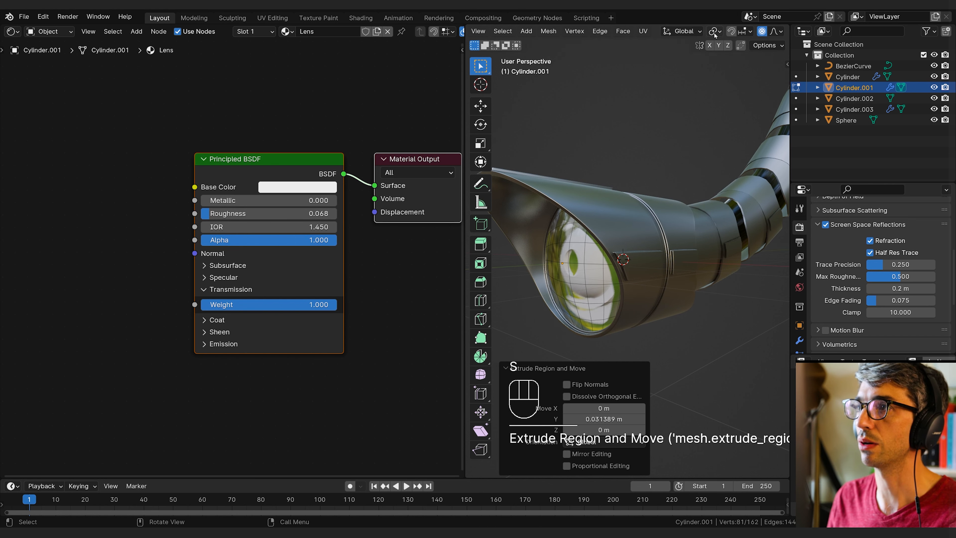
pyautogui.click(760, 31)
pyautogui.press('s')
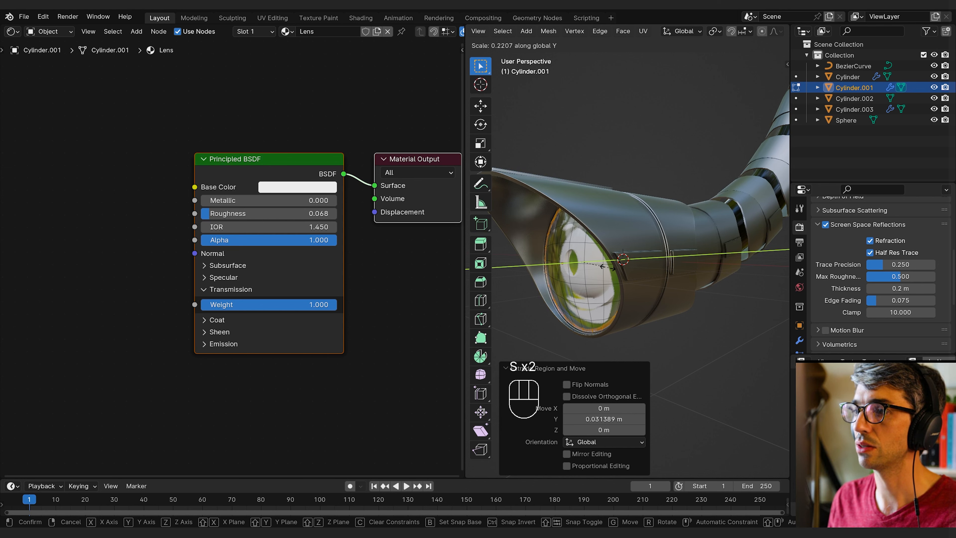
pyautogui.press('Escape')
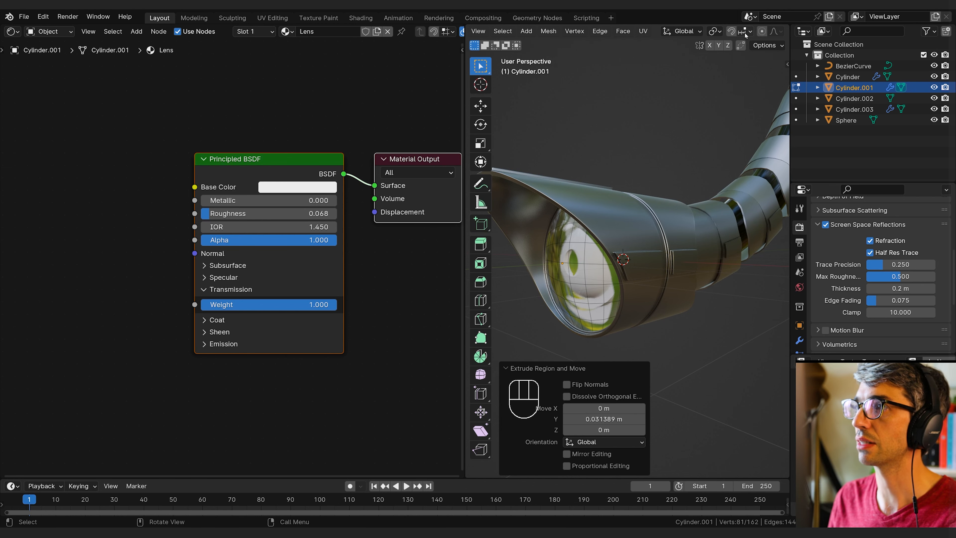
# Isolate the lens and scale its selected extruded surface by about -0.675 along the Y axis to flip its curvature
pyautogui.press('KP_Divide')
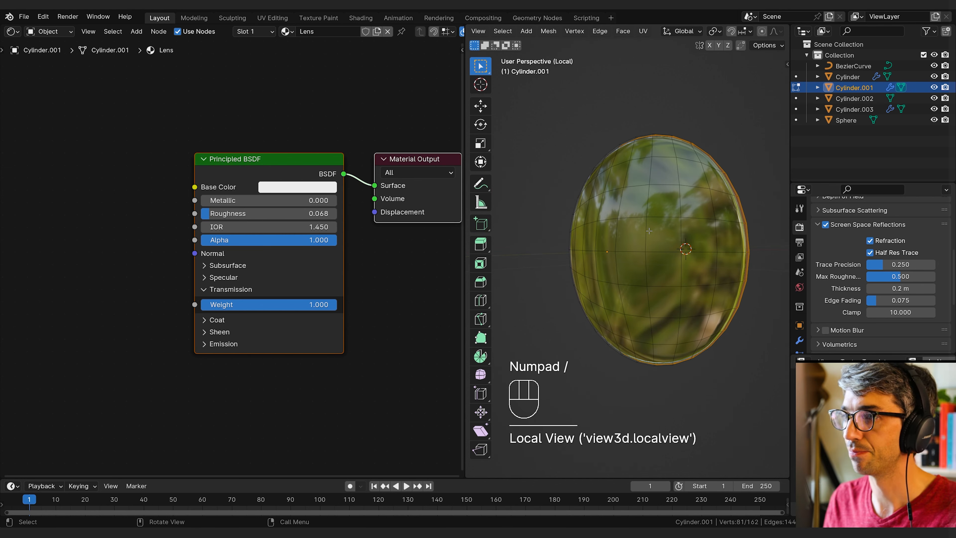
pyautogui.moveTo(649, 230); pyautogui.dragTo(614, 259, button='middle')
pyautogui.press('s')
pyautogui.press('y')
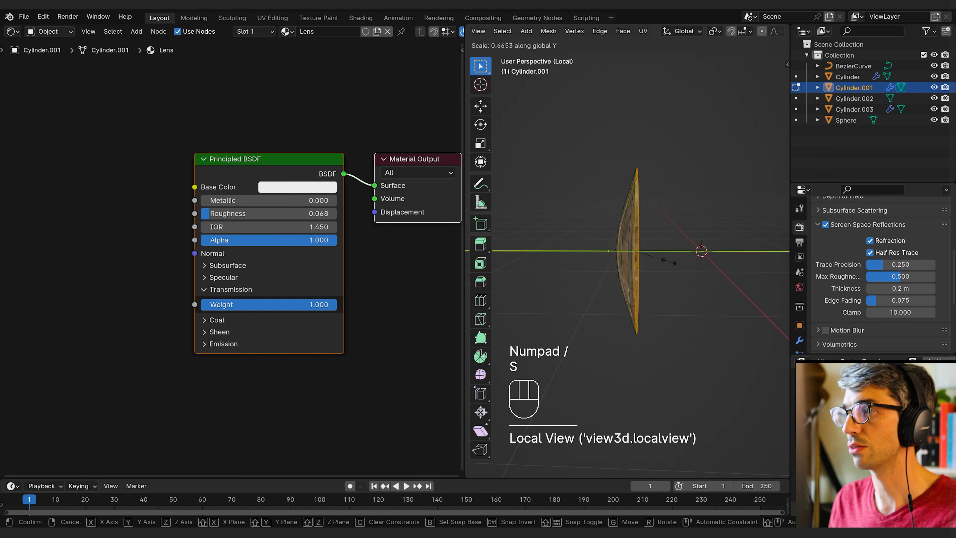
pyautogui.click(598, 261)
# Move the flipped lens surface about 0.136 m along Y, scale it along Y, and return to the full scene in Object Mode
pyautogui.press('g')
pyautogui.press('y')
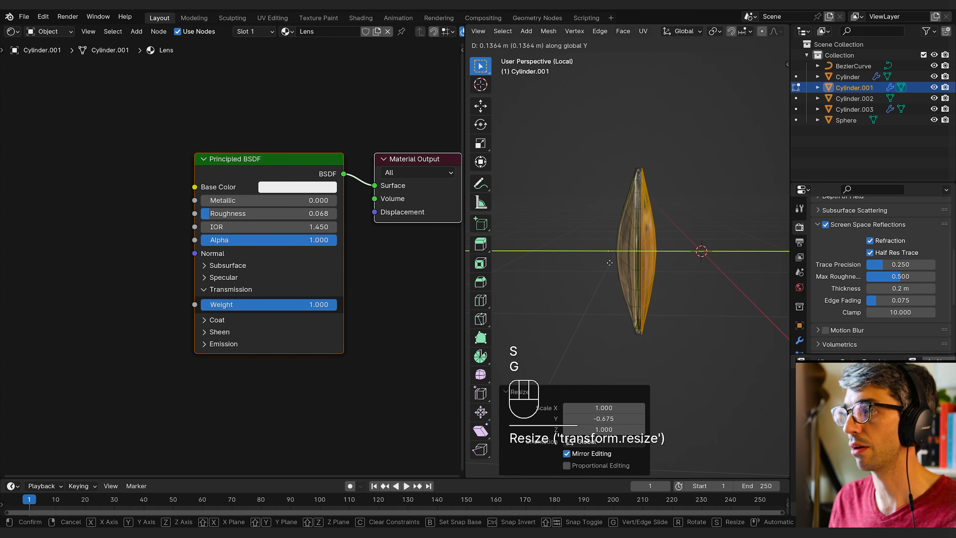
pyautogui.click(609, 262)
pyautogui.press('s')
pyautogui.press('y')
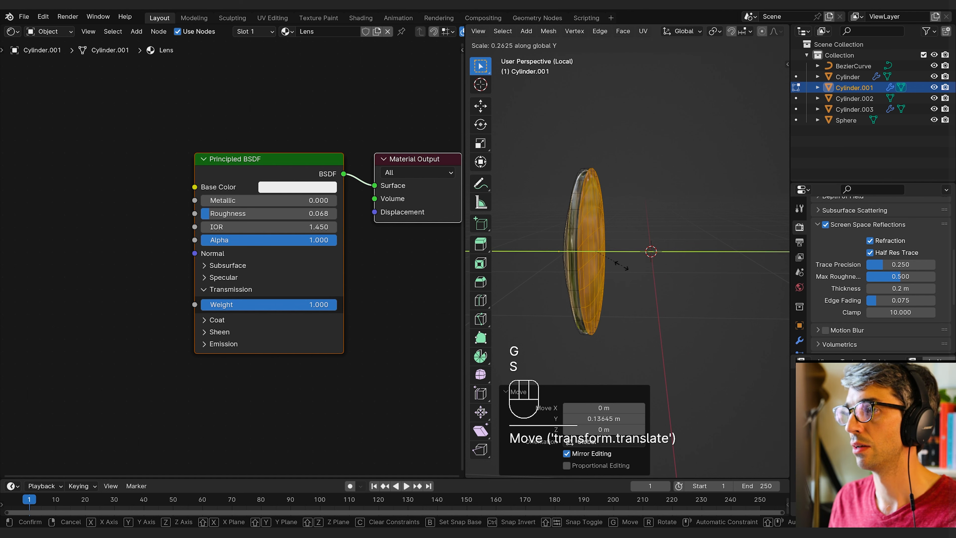
pyautogui.click(593, 258)
pyautogui.press('Tab')
pyautogui.moveTo(636, 265); pyautogui.dragTo(744, 272, button='middle')
pyautogui.press('KP_Divide')
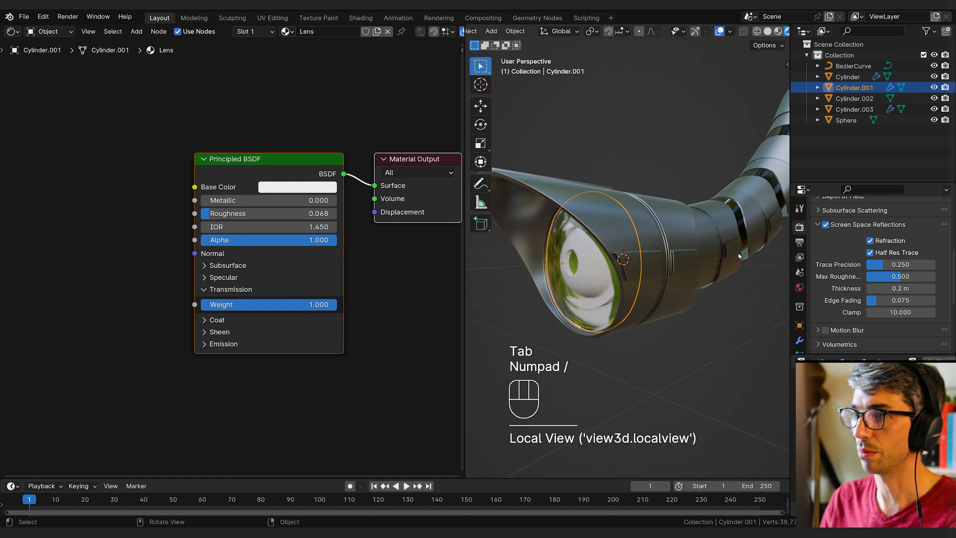
# Lower the Lens material's Base Color value to 0.300
pyautogui.moveTo(593, 324); pyautogui.dragTo(523, 274, button='middle')
pyautogui.click(316, 187)
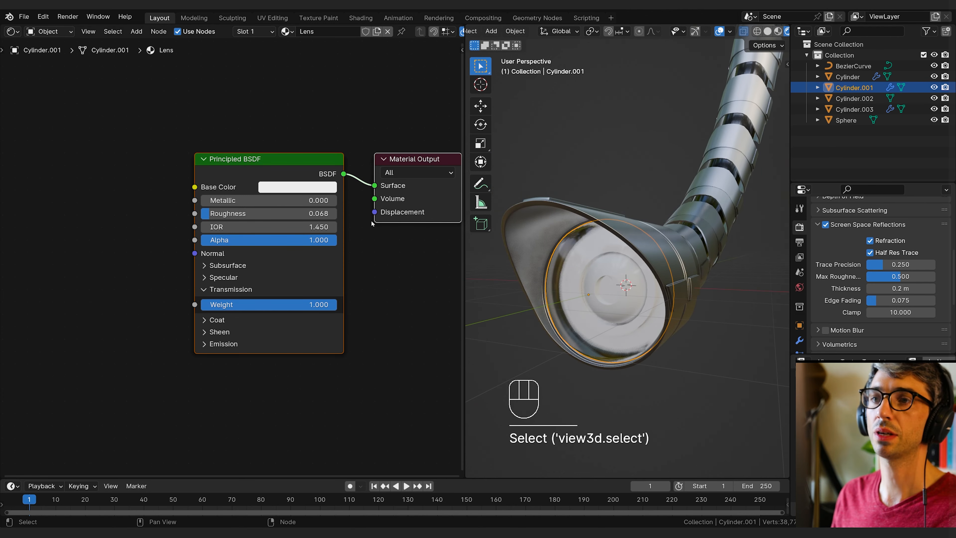
pyautogui.click(321, 188)
pyautogui.moveTo(383, 211); pyautogui.dragTo(383, 247)
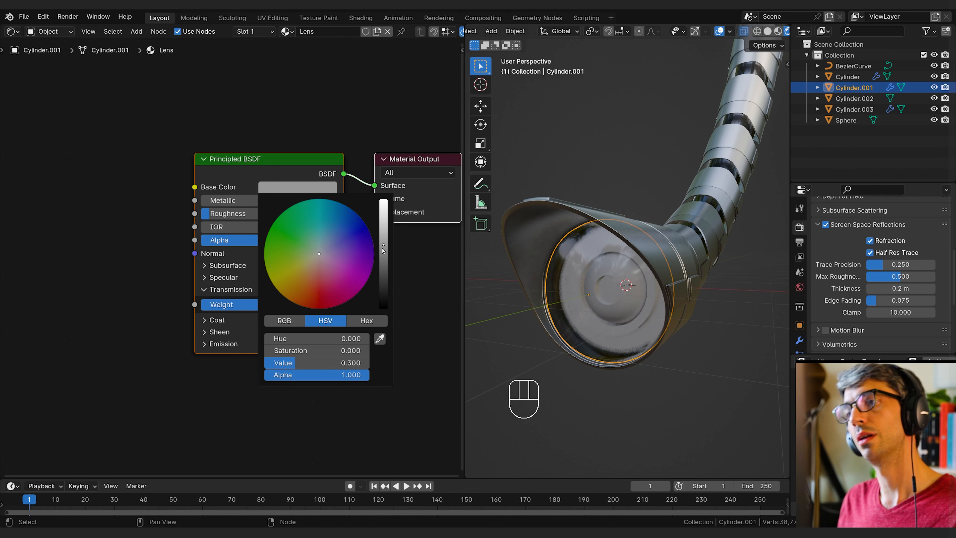
# Try a Roughness of about 0.554 on the Lens material and settle on about 0.065
pyautogui.moveTo(229, 217); pyautogui.dragTo(277, 213)
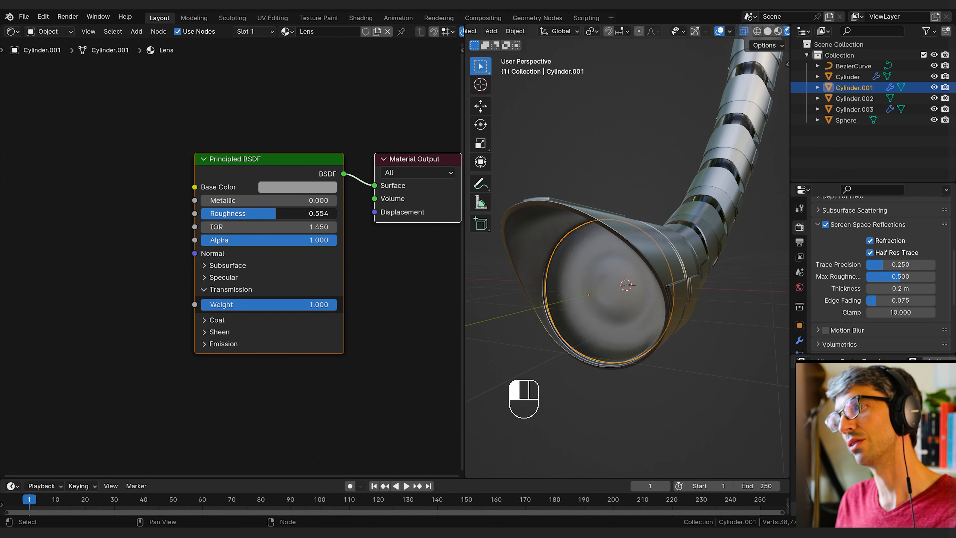
pyautogui.moveTo(642, 350)
pyautogui.mouseDown(button='middle')
pyautogui.moveTo(667, 335)
pyautogui.moveTo(656, 348)
pyautogui.moveTo(621, 348)
pyautogui.moveTo(641, 346)
pyautogui.mouseUp(button='middle')
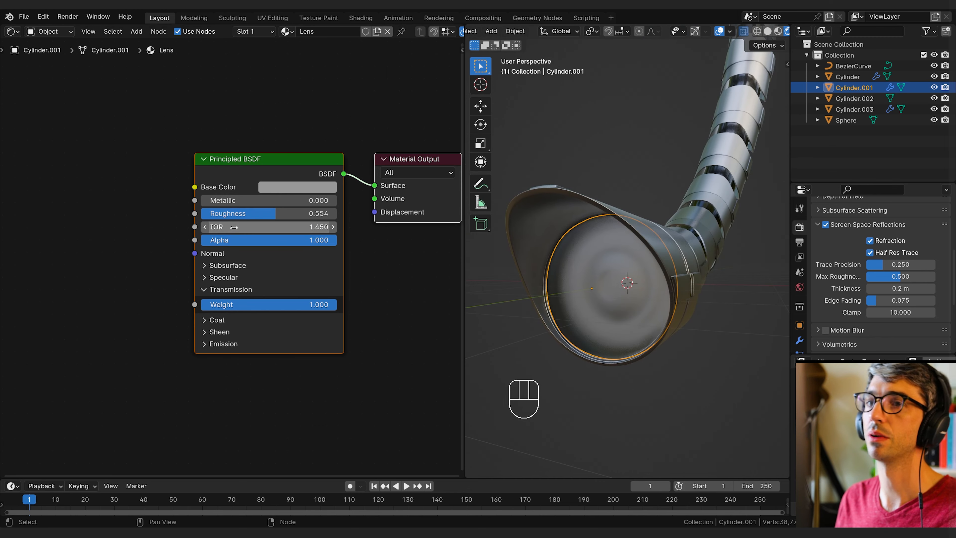
pyautogui.moveTo(233, 213); pyautogui.dragTo(200, 213)
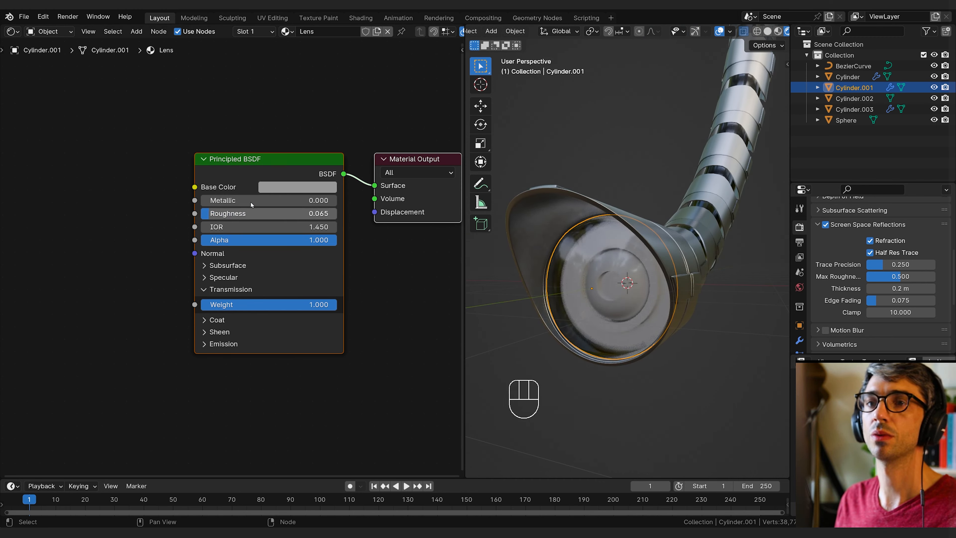
# Darken the Lens material's Base Color to a dark grey
pyautogui.click(297, 187)
pyautogui.moveTo(384, 252); pyautogui.dragTo(384, 268)
pyautogui.click(702, 362)
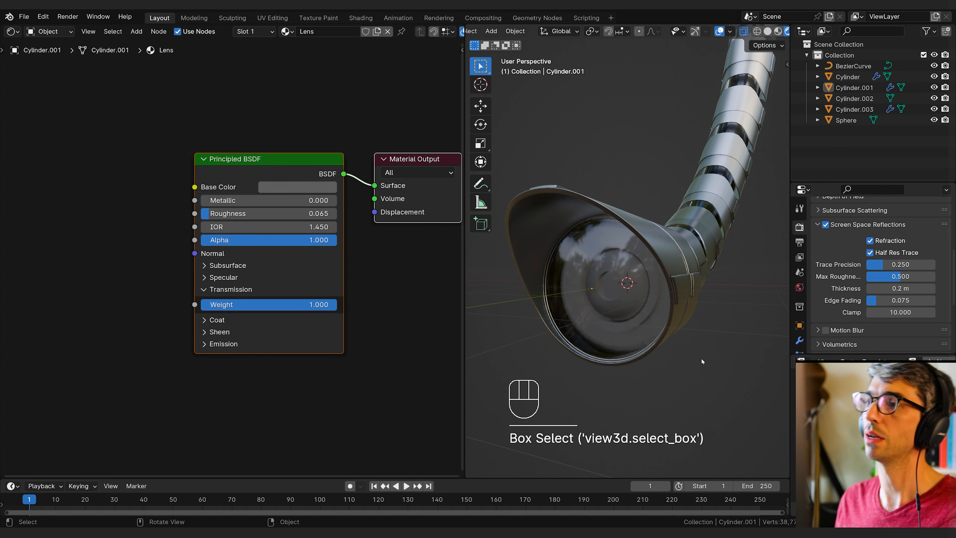
pyautogui.moveTo(702, 361); pyautogui.dragTo(687, 312, button='middle')
pyautogui.moveTo(737, 333); pyautogui.dragTo(668, 351, button='middle')
# Give the Sphere a new material with a dark grey Base Color and Metallic 1.000
pyautogui.click(653, 289)
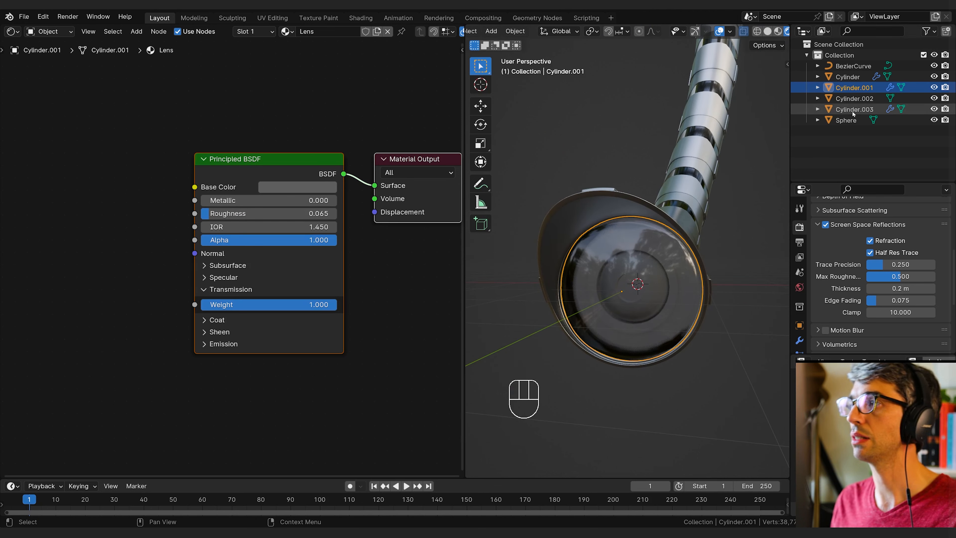
pyautogui.click(846, 119)
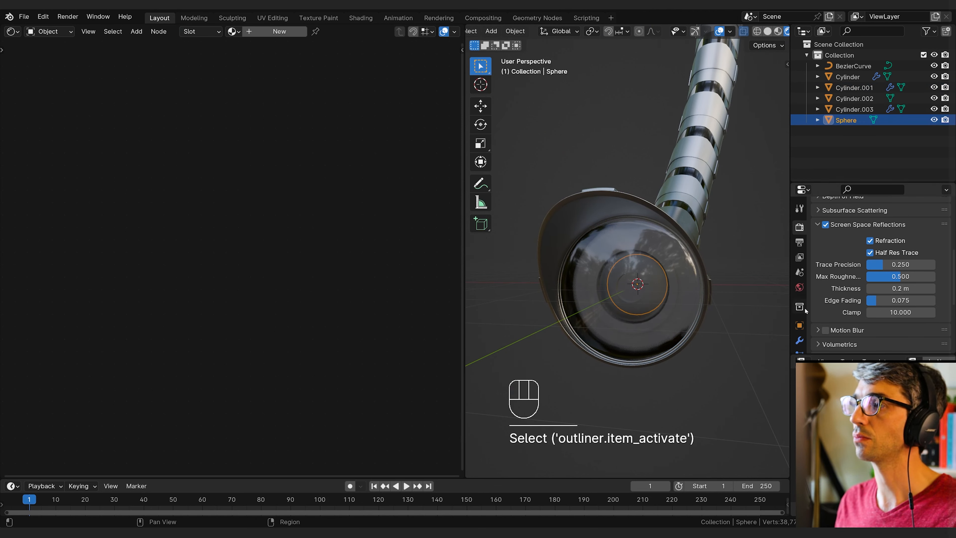
pyautogui.click(280, 33)
pyautogui.moveTo(341, 303); pyautogui.dragTo(220, 331, button='middle')
pyautogui.click(182, 215)
pyautogui.moveTo(259, 86); pyautogui.dragTo(257, 106)
pyautogui.moveTo(104, 229)
pyautogui.mouseDown()
pyautogui.moveTo(160, 228)
pyautogui.moveTo(95, 228)
pyautogui.mouseUp()
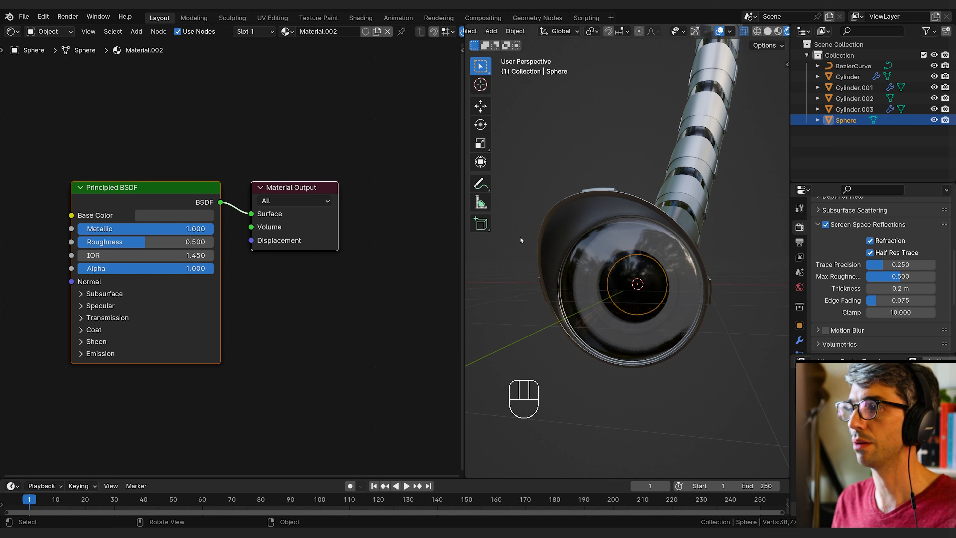
# Isolate the Sphere and select the round cap of faces at the centre of its recess in Edit Mode
pyautogui.press('KP_Divide')
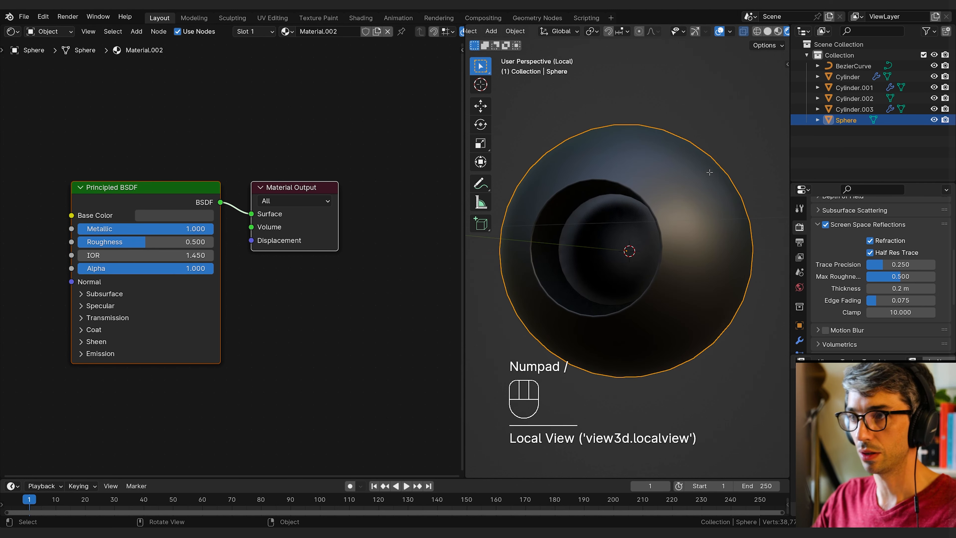
pyautogui.press('Tab')
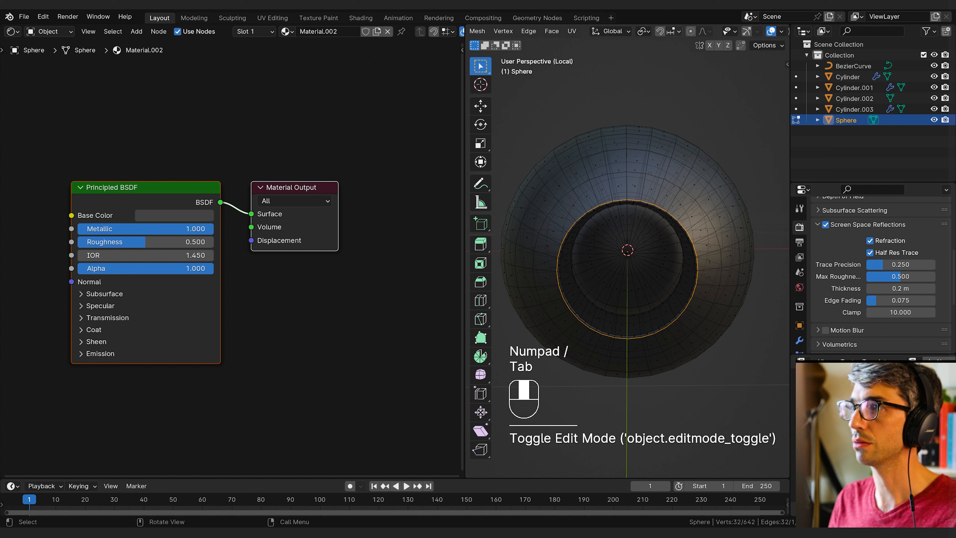
pyautogui.scroll(-5, 720, 34)
pyautogui.press('1')
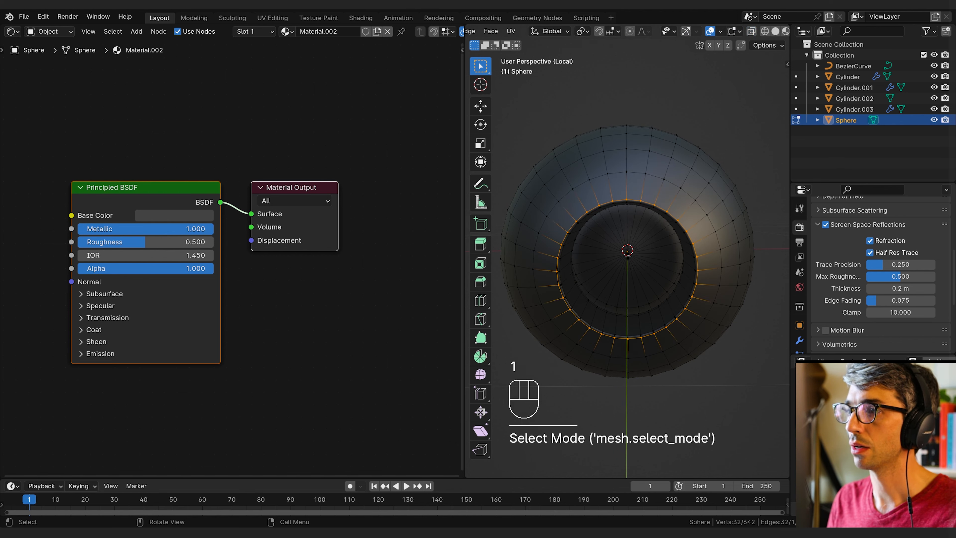
pyautogui.click(629, 252)
pyautogui.moveTo(670, 266); pyautogui.dragTo(654, 261, button='middle')
pyautogui.press('ctrl+KP_Add')
pyautogui.press('ctrl+KP_Add')
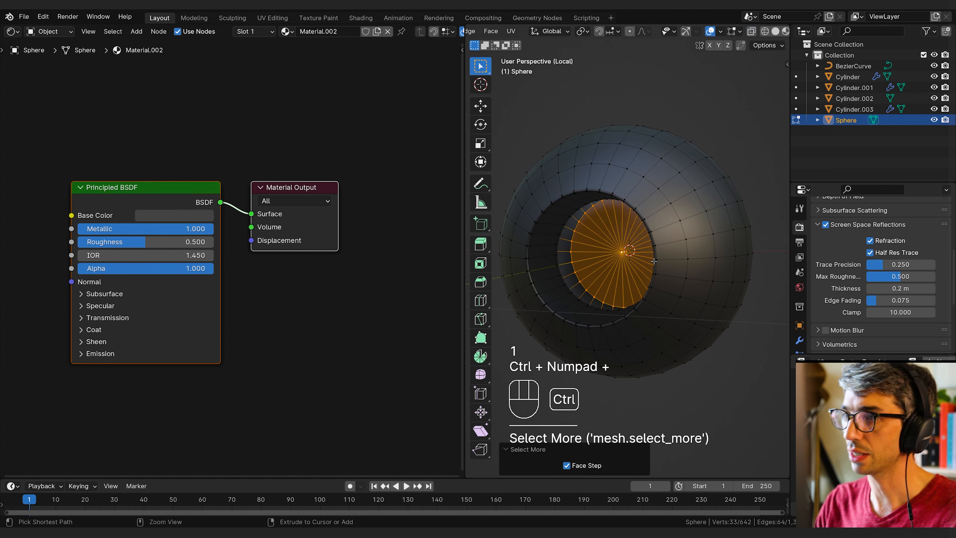
pyautogui.moveTo(654, 261); pyautogui.dragTo(715, 268, button='middle')
# Add a second material slot with a new material to the Sphere and assign it to the selected cap faces
pyautogui.scroll(-3, 795, 310)
pyautogui.scroll(-2, 797, 315)
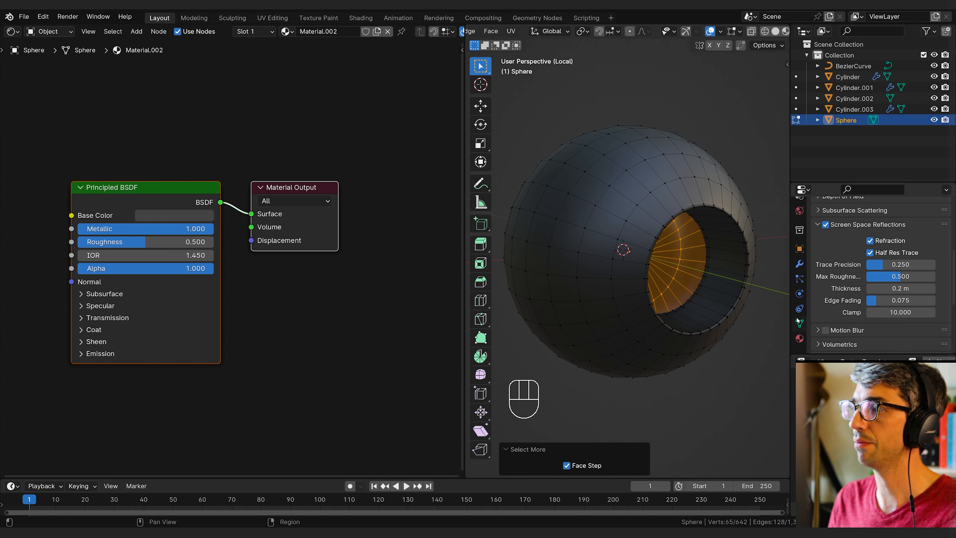
pyautogui.click(799, 339)
pyautogui.scroll(5, 820, 233)
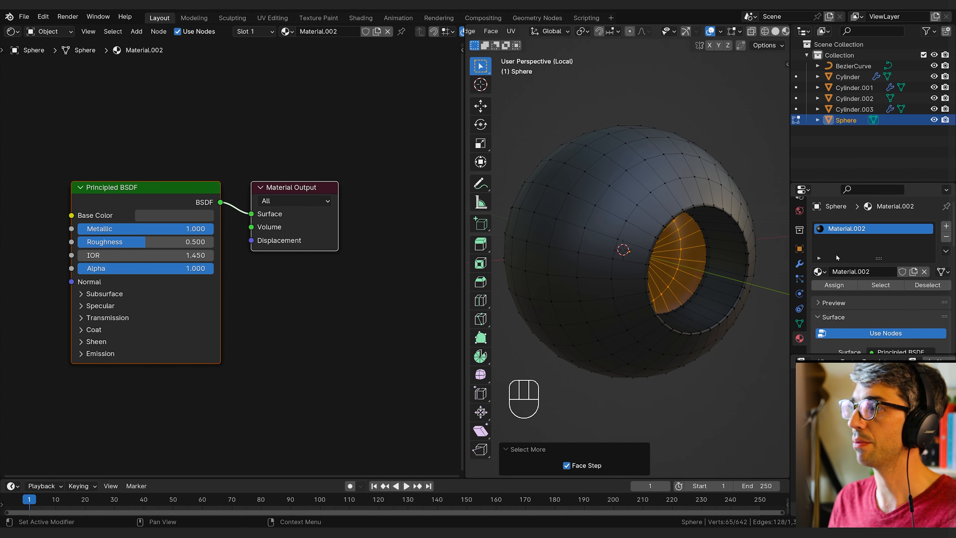
pyautogui.click(946, 225)
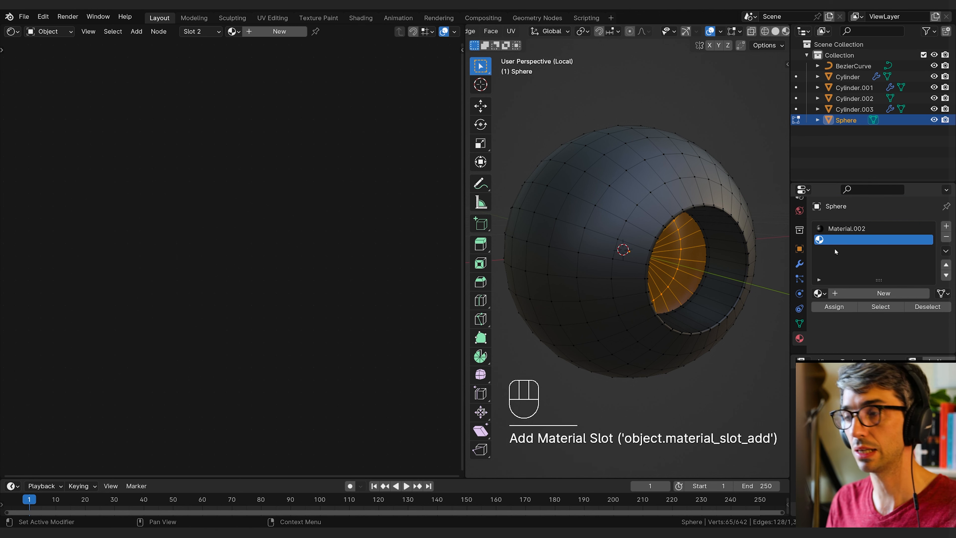
pyautogui.click(854, 294)
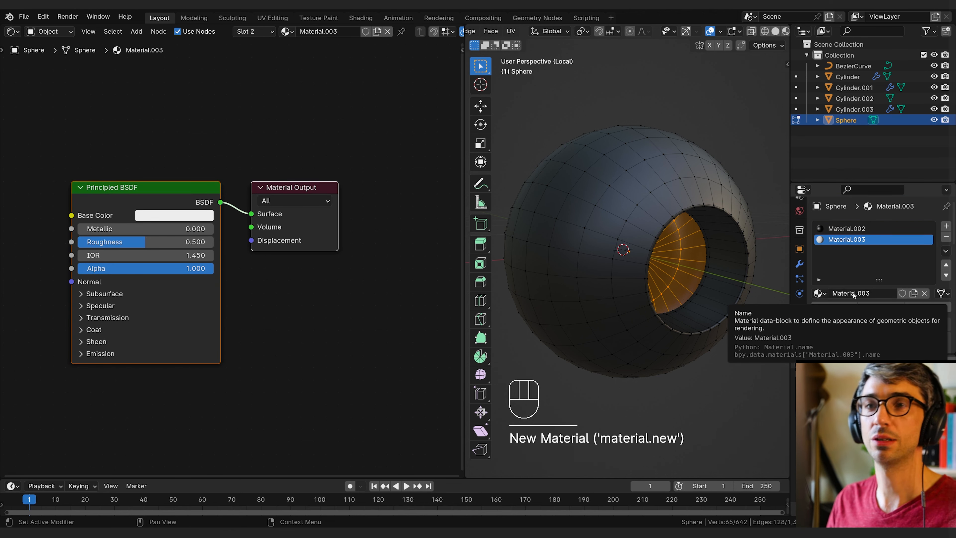
pyautogui.click(832, 308)
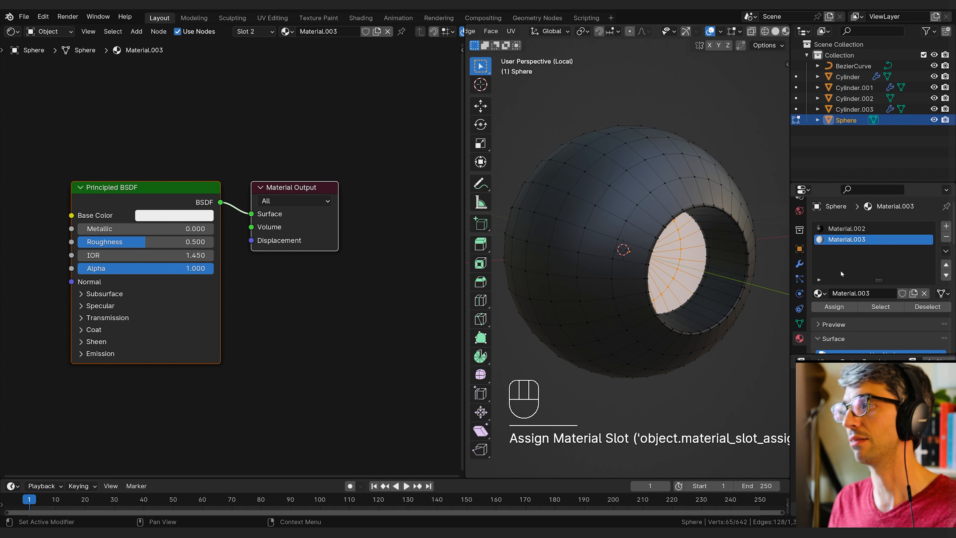
# Set the cap material's Emission Color to orange-red and Strength to 16.700, and return to the full scene in Object Mode
pyautogui.moveTo(715, 264); pyautogui.dragTo(649, 249, button='middle')
pyautogui.moveTo(242, 295); pyautogui.dragTo(313, 320, button='middle')
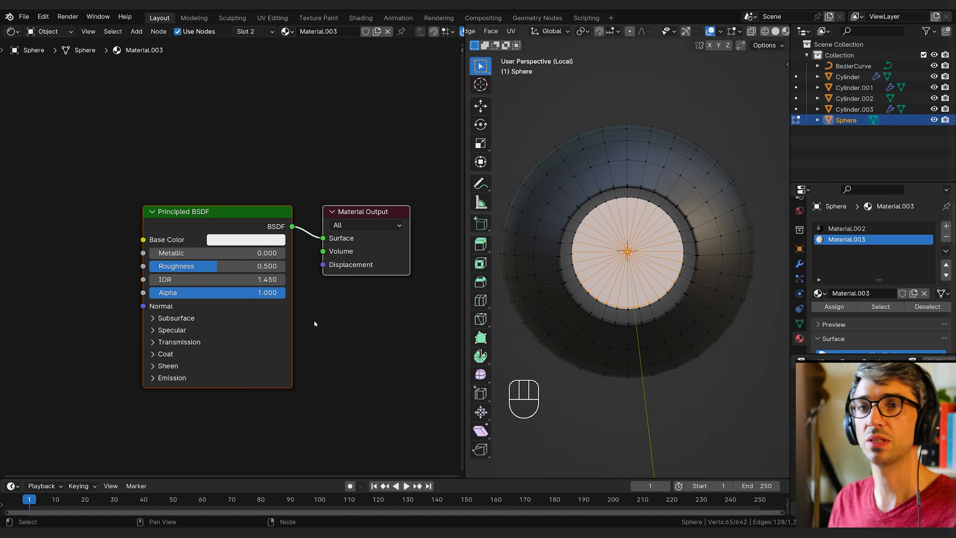
pyautogui.click(151, 378)
pyautogui.scroll(-1, 152, 378)
pyautogui.click(243, 373)
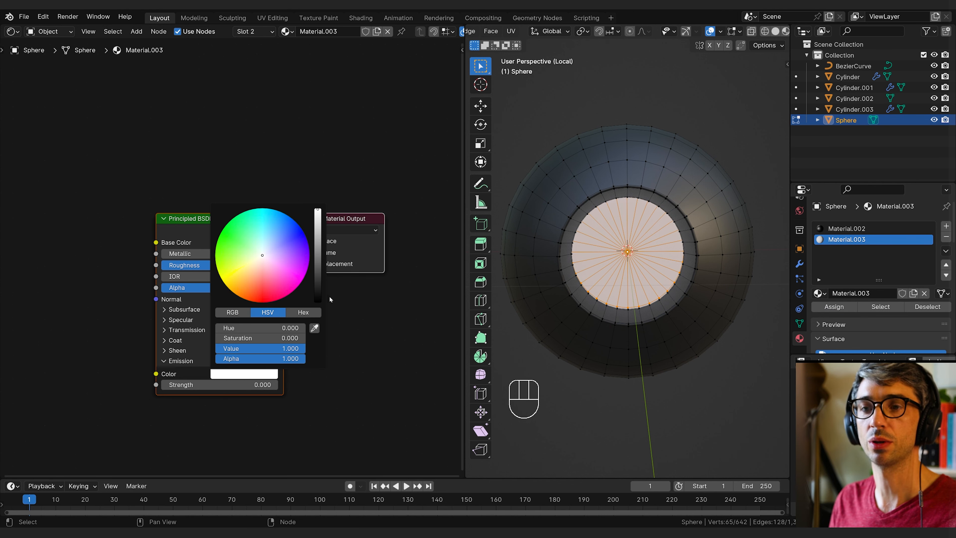
pyautogui.moveTo(248, 296); pyautogui.dragTo(254, 293)
pyautogui.click(261, 397)
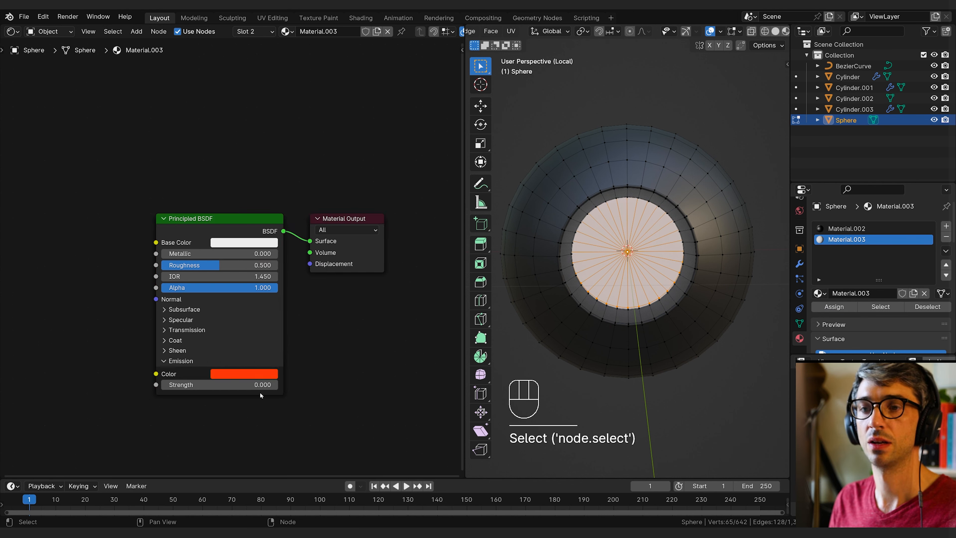
pyautogui.moveTo(256, 385); pyautogui.dragTo(319, 385)
pyautogui.press('Tab')
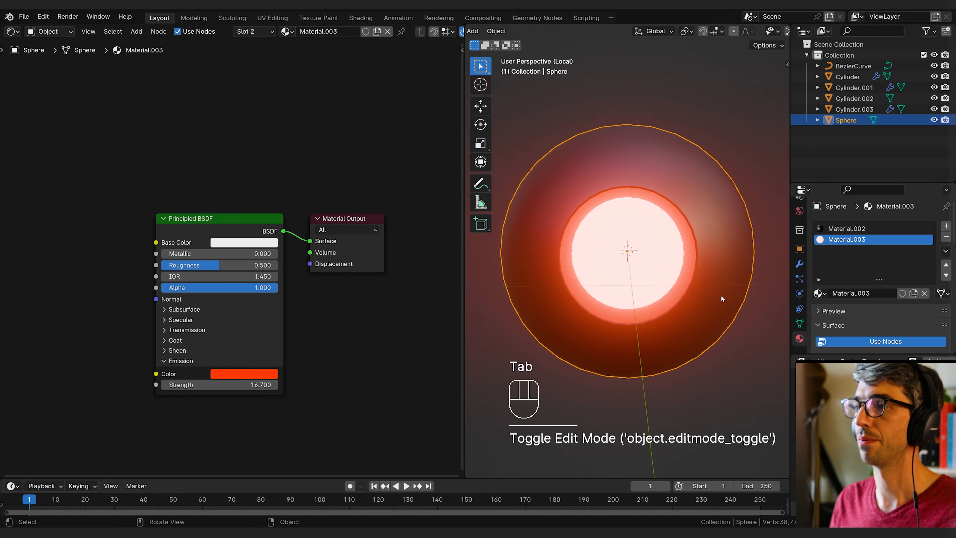
pyautogui.moveTo(721, 295); pyautogui.dragTo(708, 299, button='middle')
pyautogui.press('KP_Divide')
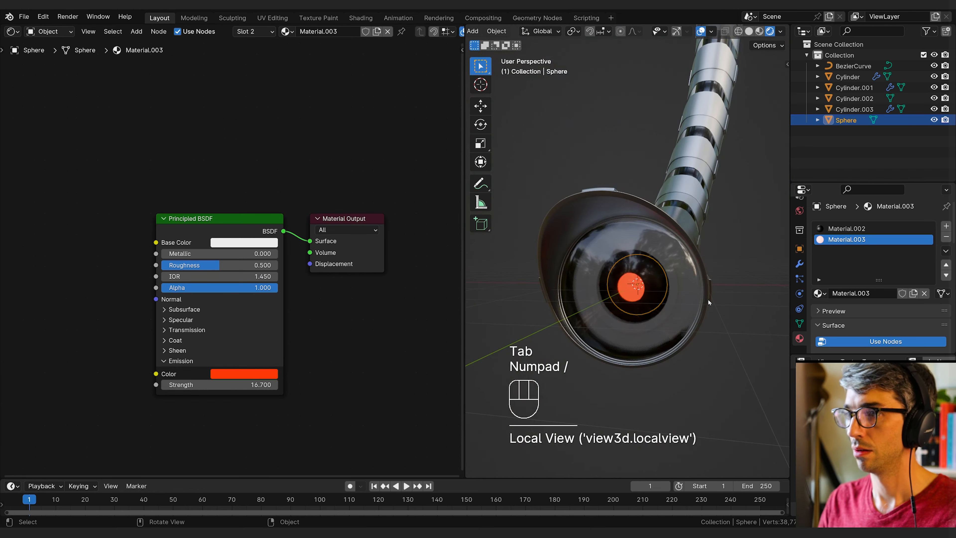
# Try an emission Strength of 87.0 on the cap material and settle on 10.000
pyautogui.moveTo(226, 384); pyautogui.dragTo(255, 384)
pyautogui.moveTo(683, 333); pyautogui.dragTo(708, 358, button='middle')
pyautogui.click(224, 384)
pyautogui.write('10')
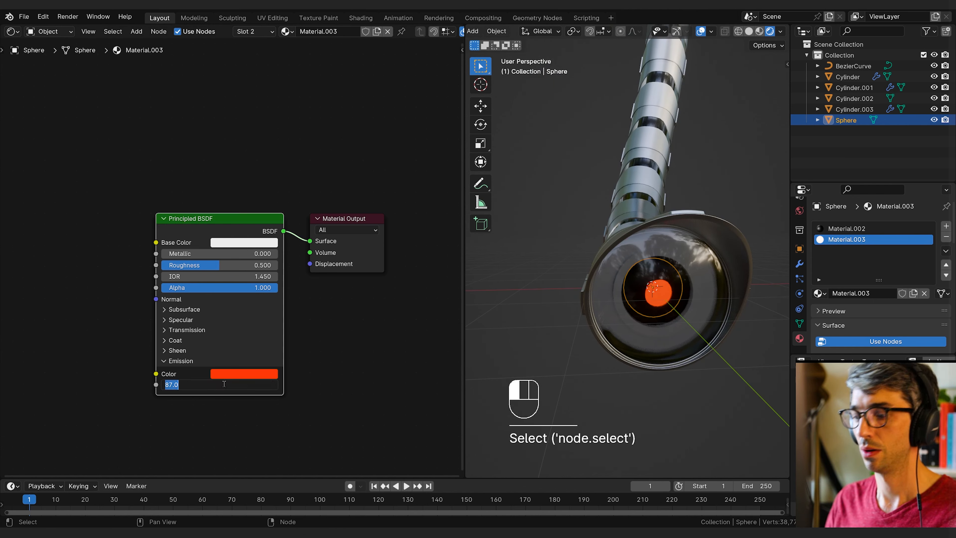
pyautogui.press('Return')
# Snap the 3D cursor to the Sphere's selected cap faces in Edit Mode and return to Object Mode
pyautogui.moveTo(543, 313); pyautogui.dragTo(654, 288, button='middle')
pyautogui.press('Tab')
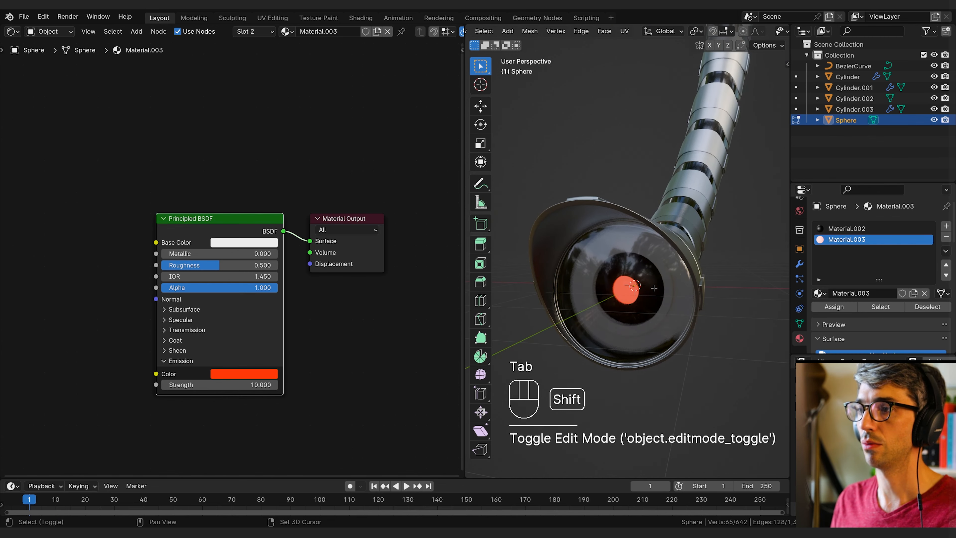
pyautogui.hotkey('shift', 's')
pyautogui.click(656, 314)
pyautogui.press('Tab')
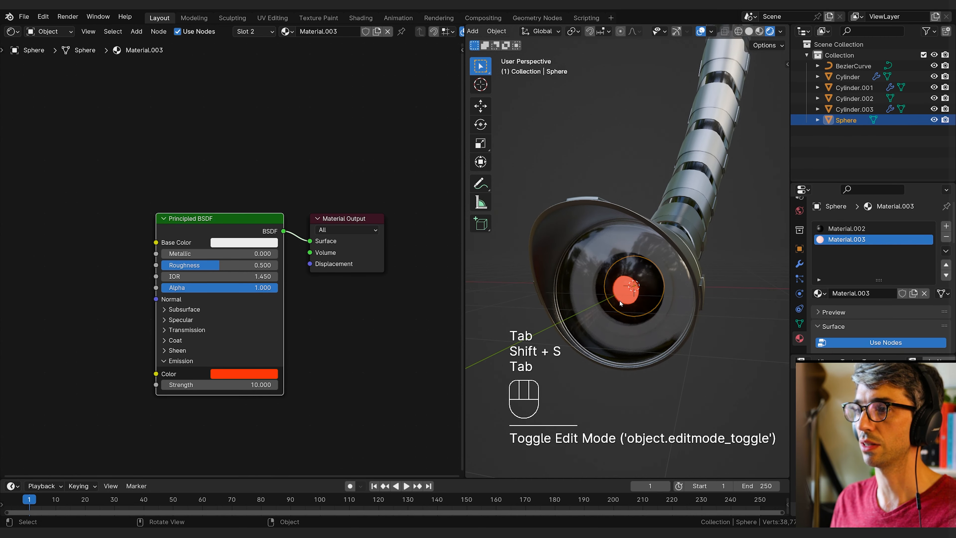
# Add a point light at the 3D cursor and move it about -0.28 m along the global Y axis
pyautogui.moveTo(657, 315); pyautogui.dragTo(630, 300, button='middle')
pyautogui.hotkey('shift', 'a')
pyautogui.moveTo(602, 416)
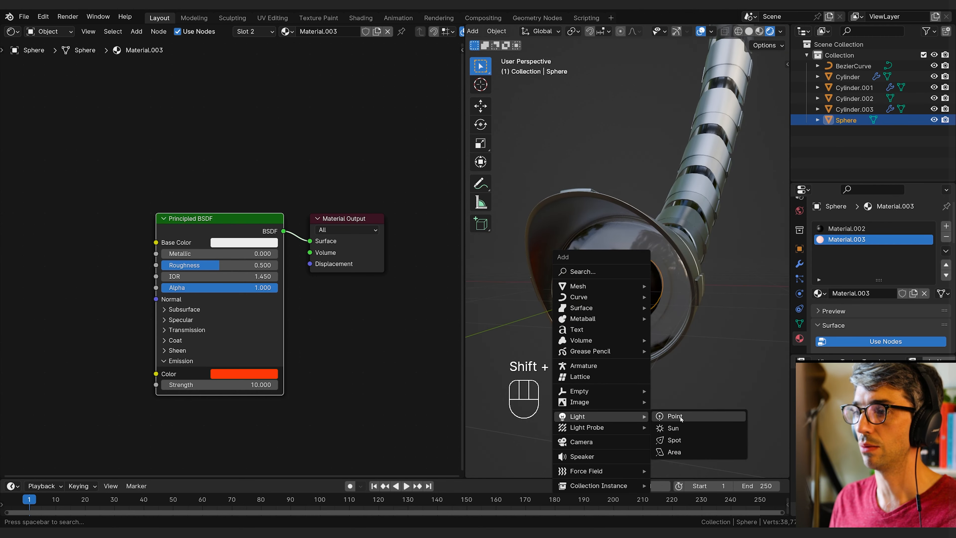
pyautogui.click(673, 417)
pyautogui.moveTo(710, 336); pyautogui.dragTo(703, 341, button='middle')
pyautogui.press('g')
pyautogui.press('y')
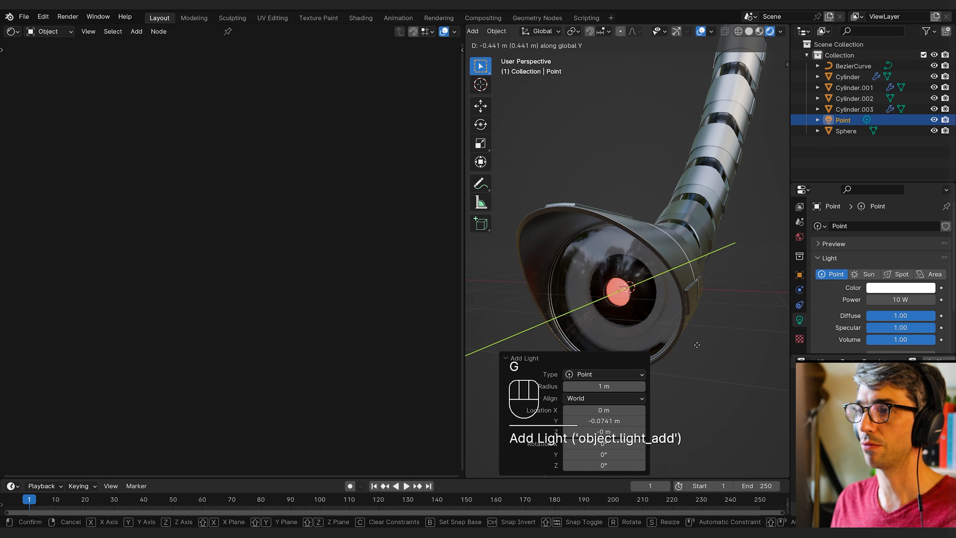
pyautogui.click(697, 348)
# Set the point light's Color to orange-red and its Power to 330.7 W
pyautogui.click(891, 288)
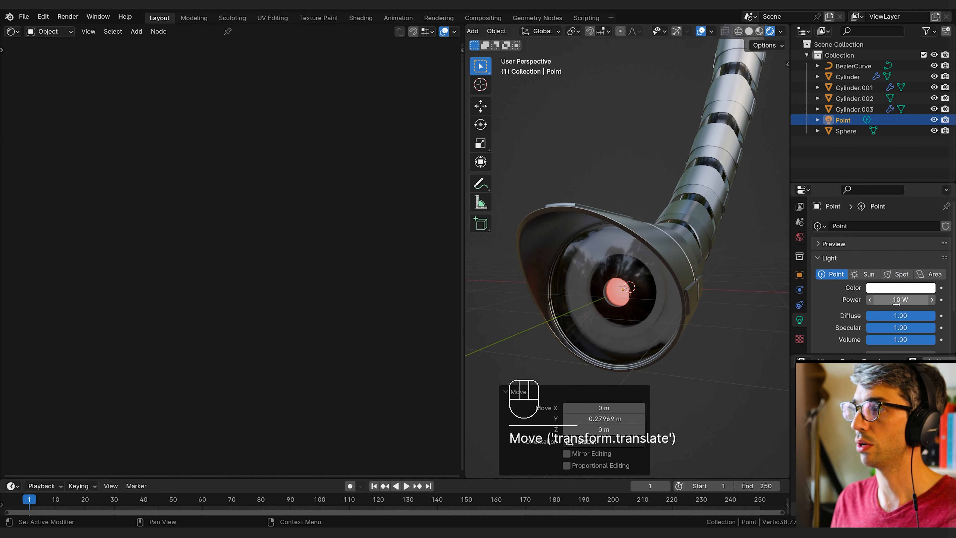
pyautogui.click(892, 288)
pyautogui.click(861, 217)
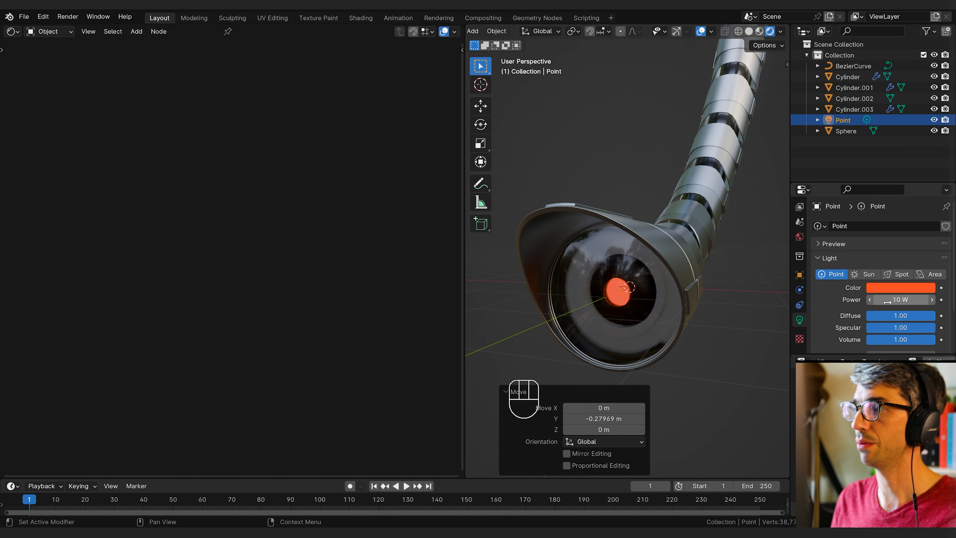
pyautogui.moveTo(899, 300); pyautogui.dragTo(918, 300)
# Move the point light about another -0.5 m along the global Y axis
pyautogui.press('g')
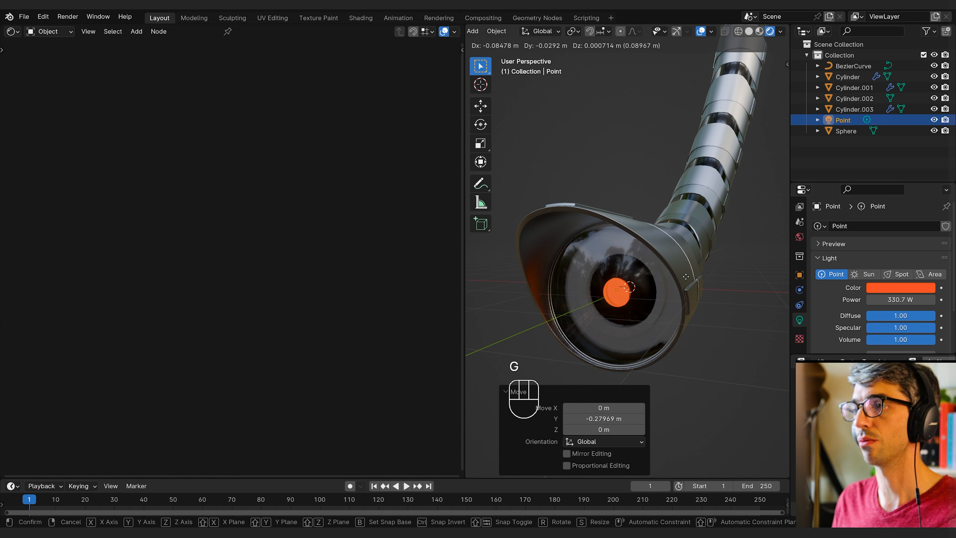
pyautogui.press('y')
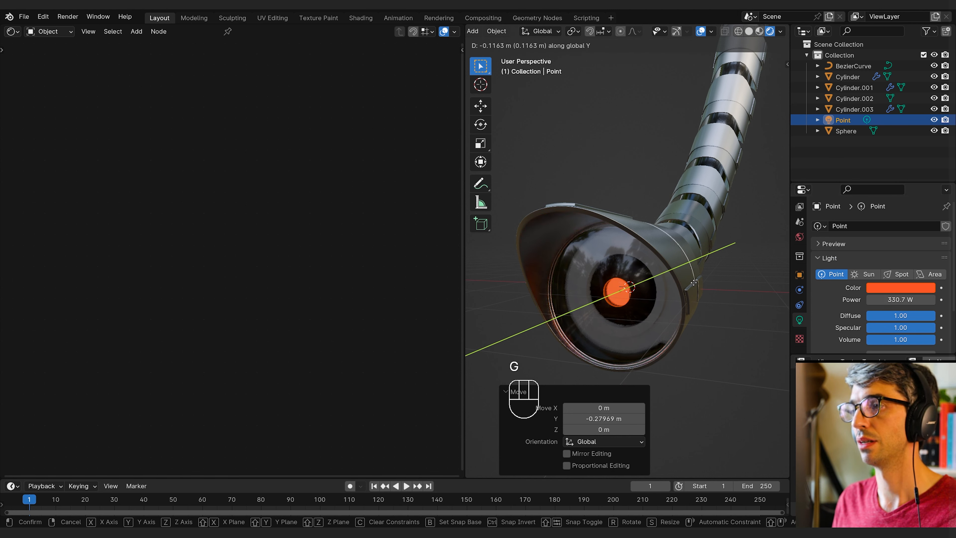
pyautogui.click(681, 293)
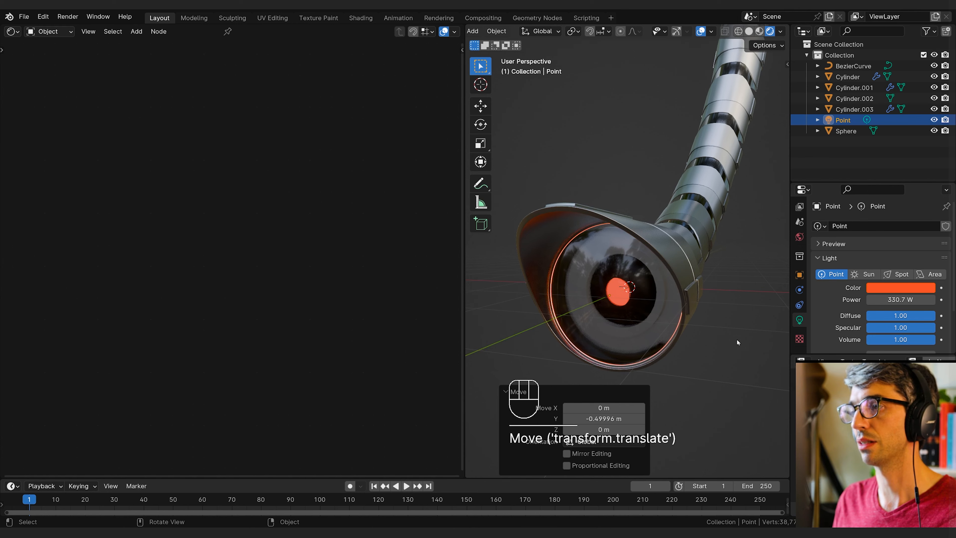
pyautogui.moveTo(736, 340)
pyautogui.mouseDown(button='middle')
pyautogui.moveTo(479, 323)
pyautogui.moveTo(730, 345)
pyautogui.mouseUp(button='middle')
# Assign the existing Material.001 to Cylinder.002
pyautogui.click(704, 238)
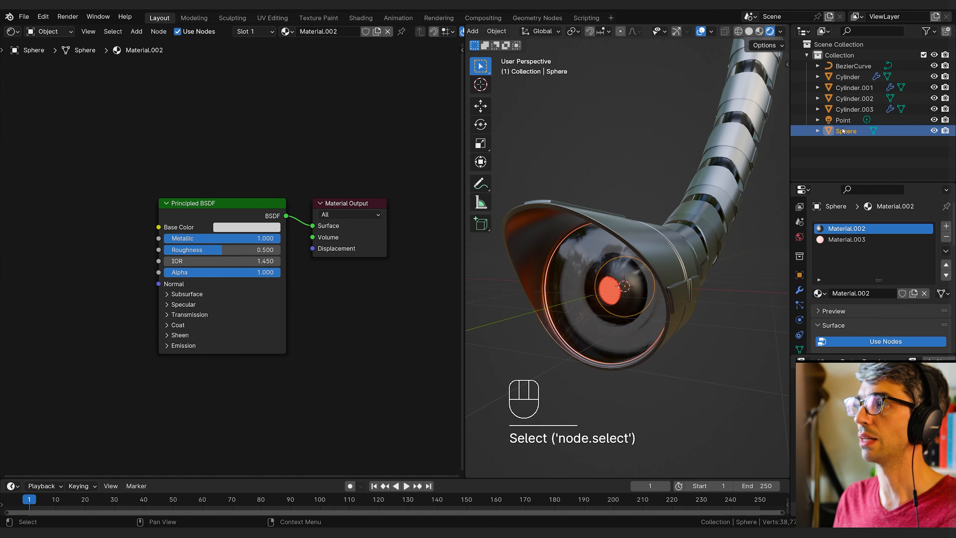
pyautogui.click(851, 110)
pyautogui.click(852, 99)
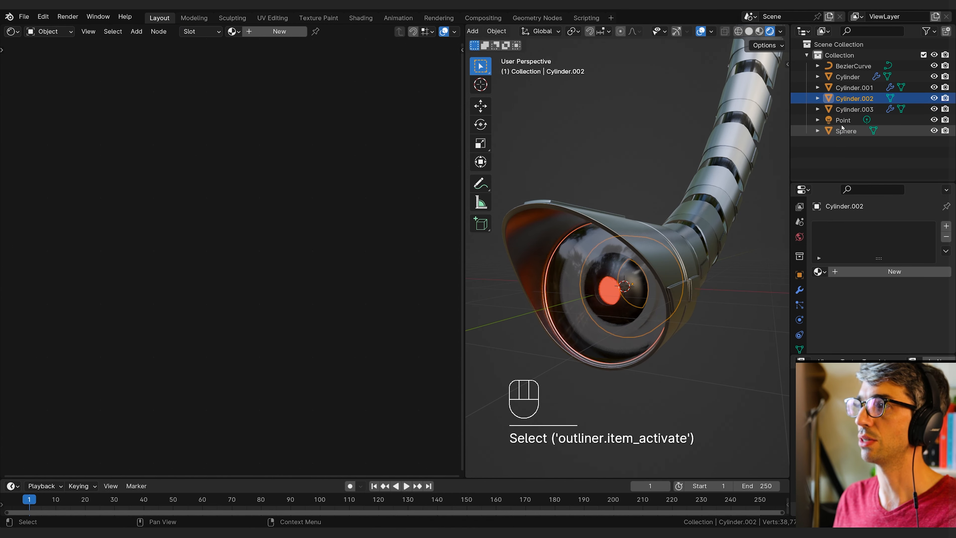
pyautogui.moveTo(676, 191); pyautogui.dragTo(662, 264, button='middle')
pyautogui.click(818, 272)
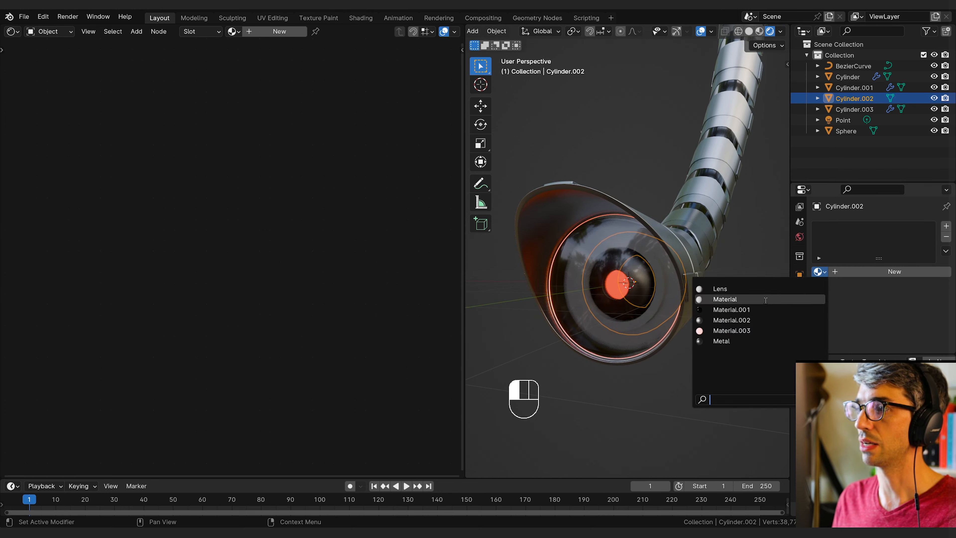
pyautogui.click(771, 310)
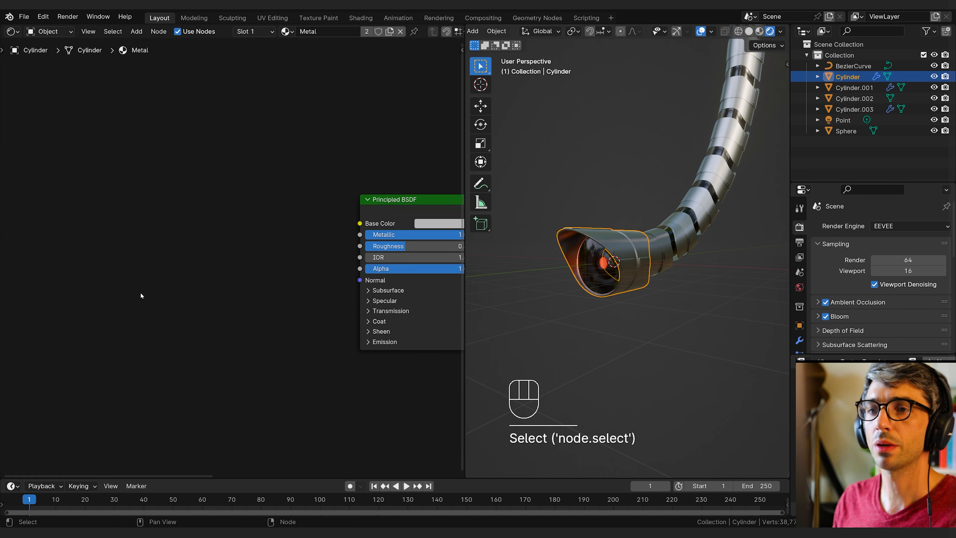
# Add a Bump node before the Principled BSDF in the Cylinder's Metal material
pyautogui.hotkey('shift', 'a')
pyautogui.write('bump')
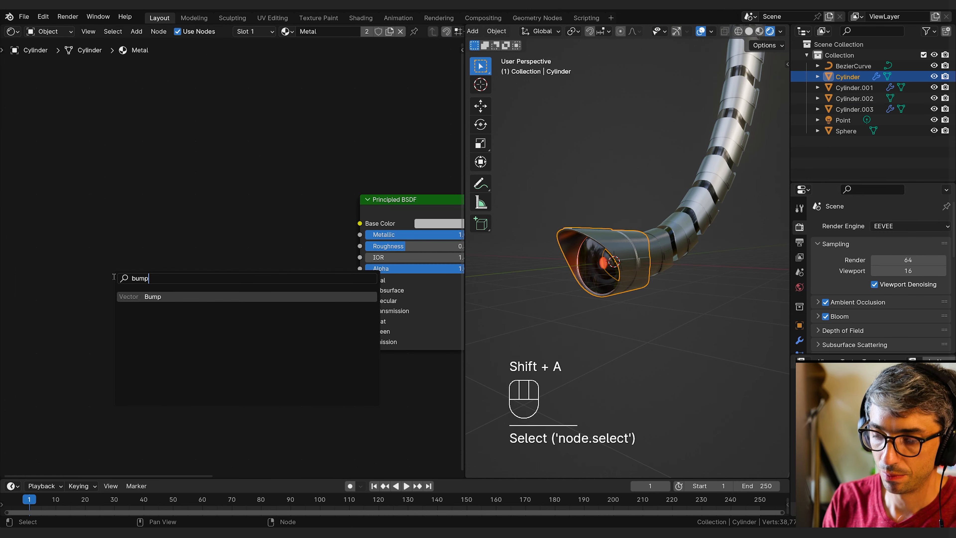
pyautogui.press('Return')
pyautogui.click(197, 262)
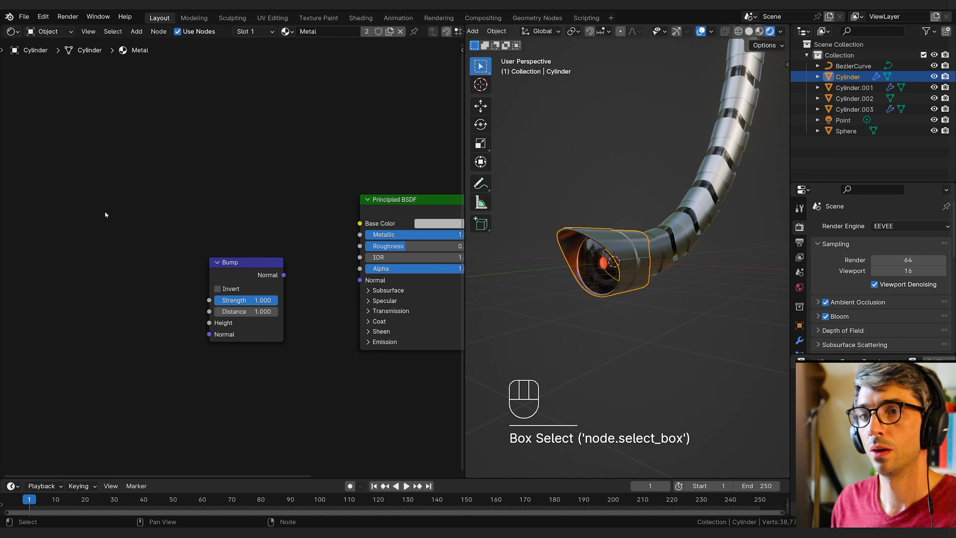
# Add a Voronoi Texture node using the Chebychev metric and link its Distance output to the Bump node's Height
pyautogui.hotkey('shift', 'a')
pyautogui.click(250, 218)
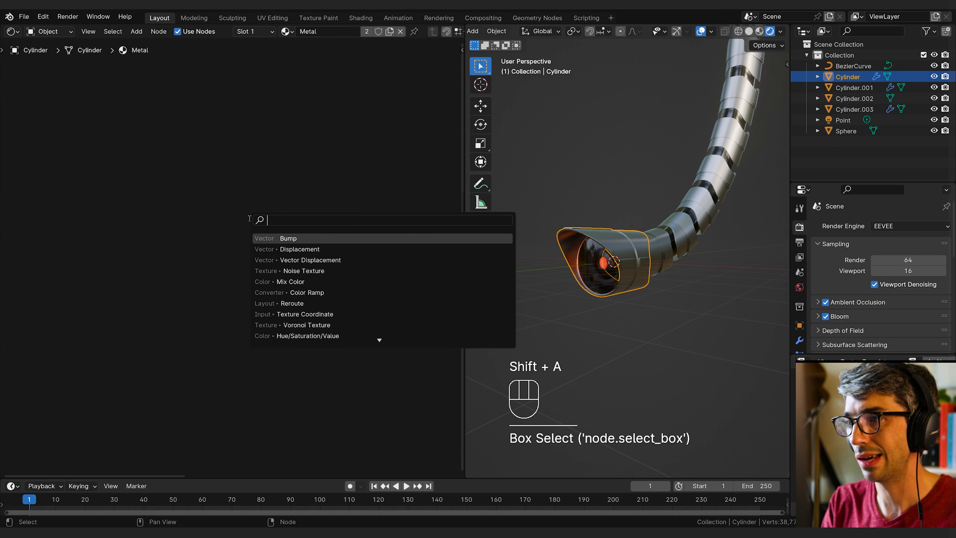
pyautogui.write('voro')
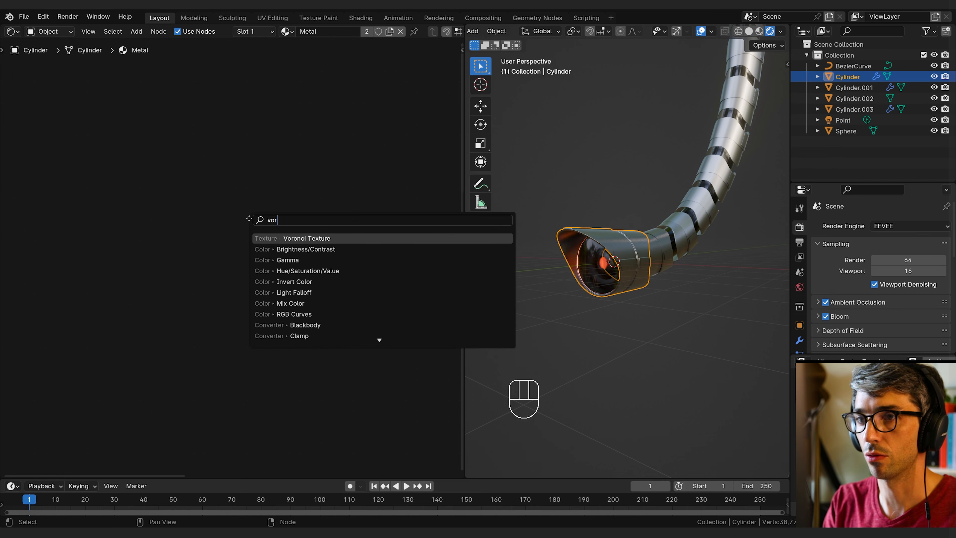
pyautogui.press('Return')
pyautogui.moveTo(168, 309); pyautogui.dragTo(168, 361)
pyautogui.moveTo(191, 258); pyautogui.dragTo(250, 298)
pyautogui.moveTo(294, 320); pyautogui.dragTo(314, 316)
pyautogui.moveTo(169, 240); pyautogui.dragTo(113, 244)
# Insert a Color Ramp node on the link between the Voronoi Texture and the Bump node
pyautogui.hotkey('shift', 'a')
pyautogui.write('col')
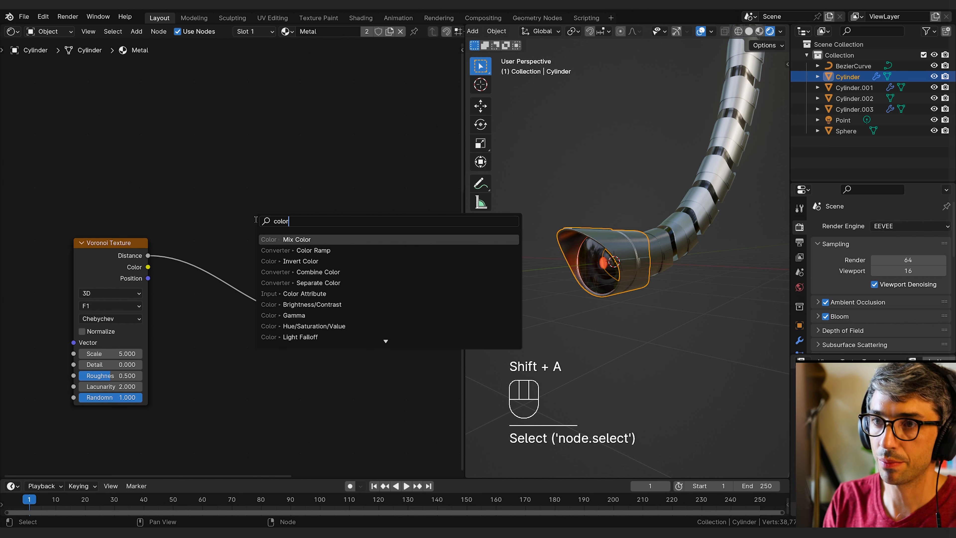
pyautogui.press('Down')
pyautogui.press('Return')
pyautogui.click(151, 238)
pyautogui.moveTo(296, 187); pyautogui.dragTo(129, 171, button='middle')
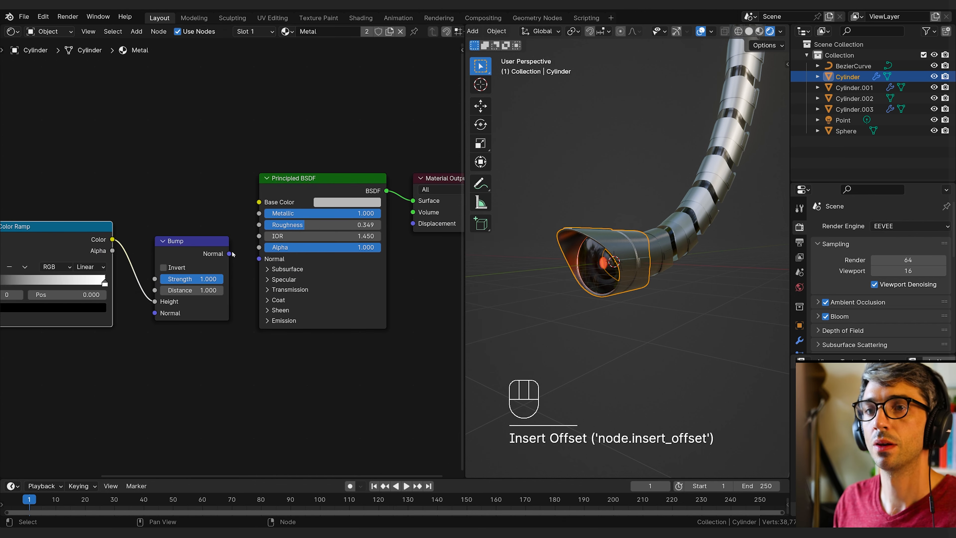
# Link the Bump node's Normal output to the Principled BSDF's Normal and set the Bump Distance to 0.070
pyautogui.moveTo(229, 253); pyautogui.dragTo(259, 259)
pyautogui.moveTo(116, 373); pyautogui.dragTo(273, 395, button='middle')
pyautogui.scroll(4, 646, 272)
pyautogui.moveTo(646, 272); pyautogui.dragTo(711, 280, button='middle')
pyautogui.moveTo(352, 310); pyautogui.dragTo(337, 309)
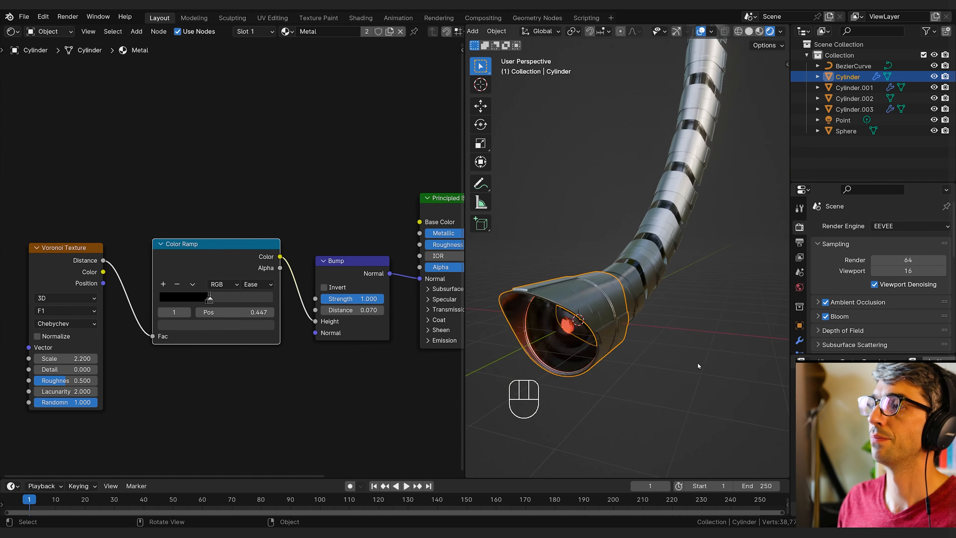
# Try a Voronoi Texture Scale of 2.000 and set it back to 2.200
pyautogui.keyDown('shift'); pyautogui.moveTo(697, 362); pyautogui.dragTo(621, 339, button='middle'); pyautogui.keyUp('shift')
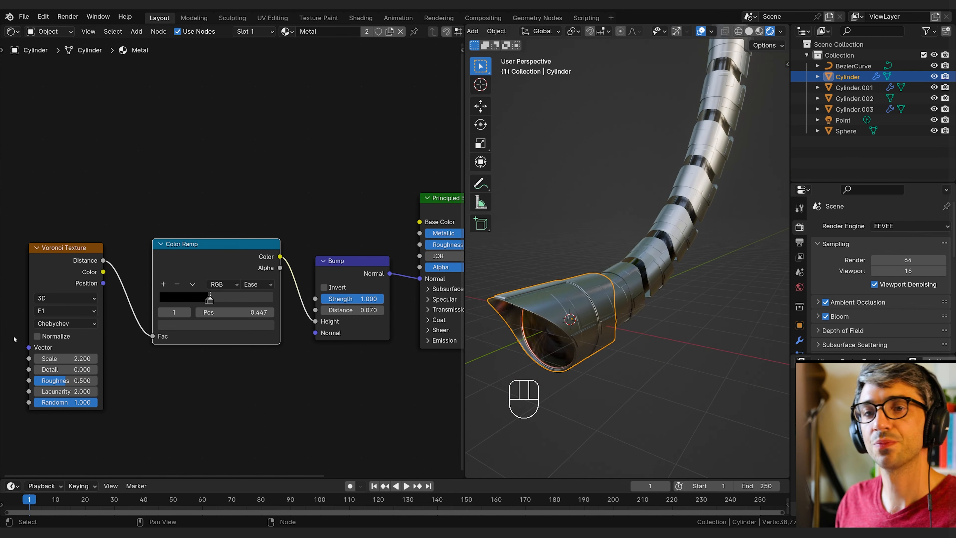
pyautogui.click(61, 358)
pyautogui.write('2.2')
pyautogui.press('Return')
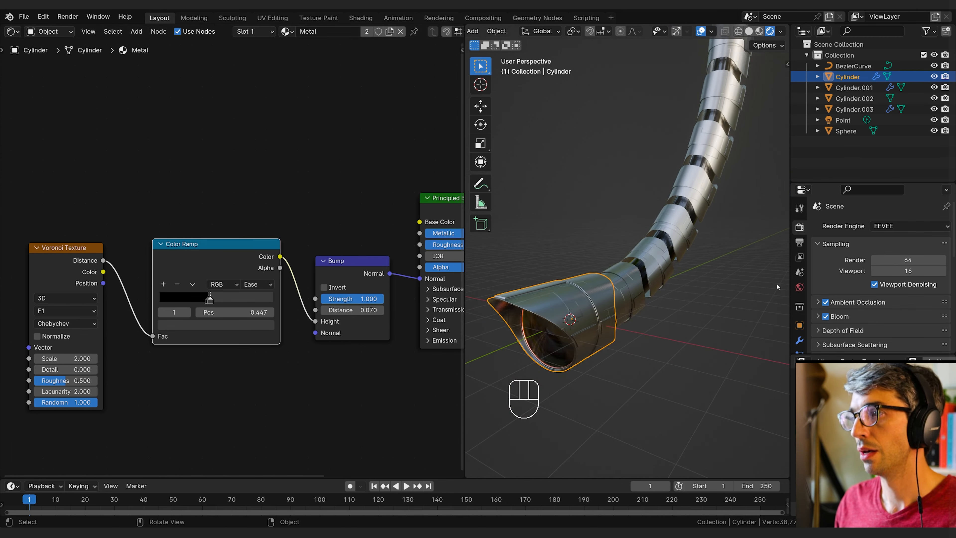
pyautogui.moveTo(777, 284); pyautogui.dragTo(724, 278, button='middle')
pyautogui.click(62, 359)
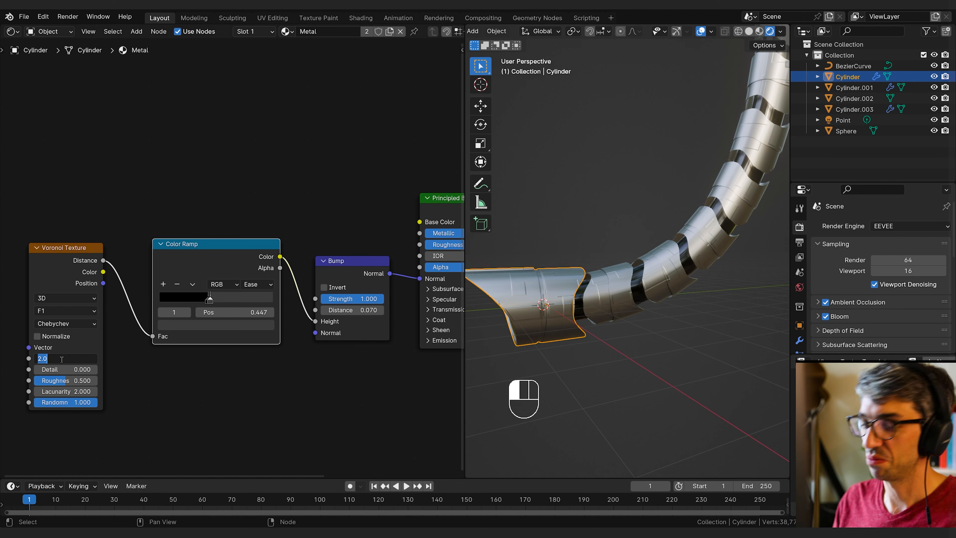
pyautogui.press('Return')
# Examine the bump panel lines on the lamp head and tube against the Color Ramp and Bump node settings
pyautogui.moveTo(510, 422); pyautogui.dragTo(566, 401, button='middle')
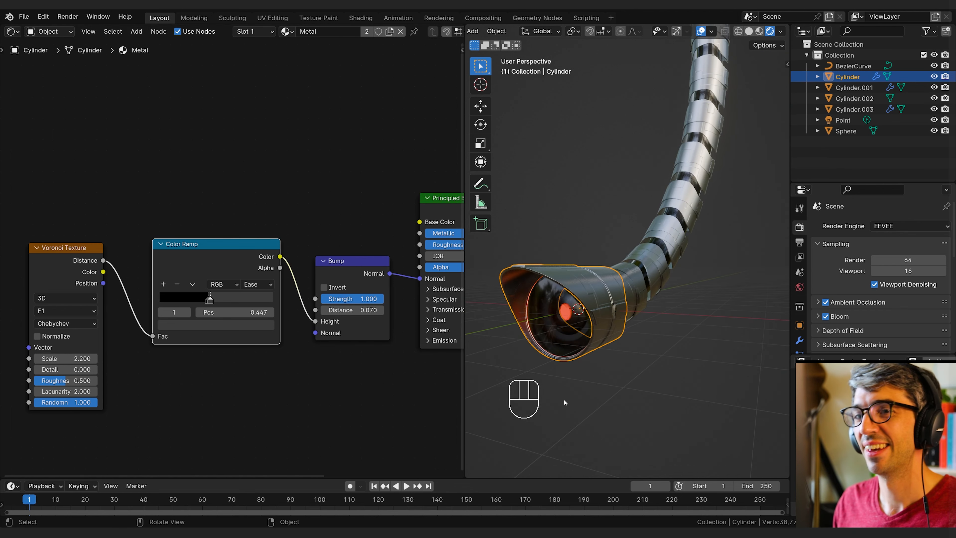
pyautogui.scroll(2, 177, 311)
pyautogui.click(177, 312)
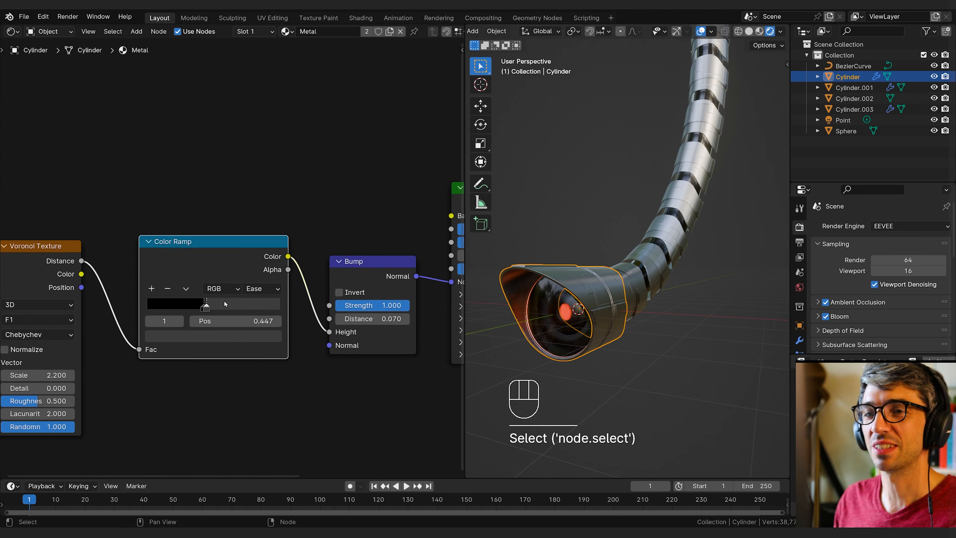
pyautogui.moveTo(262, 340); pyautogui.dragTo(216, 327, button='middle')
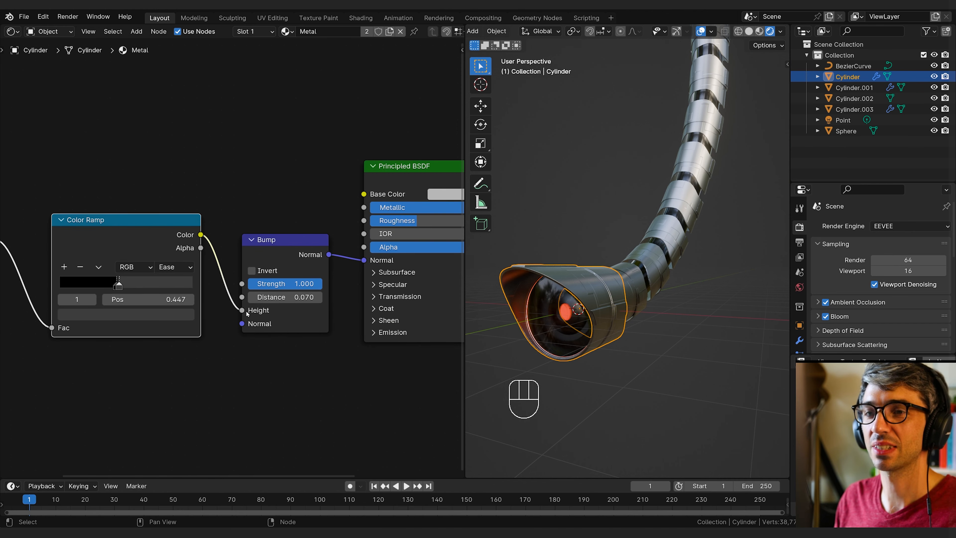
pyautogui.moveTo(697, 302); pyautogui.dragTo(583, 311, button='middle')
pyautogui.scroll(-2, 584, 311)
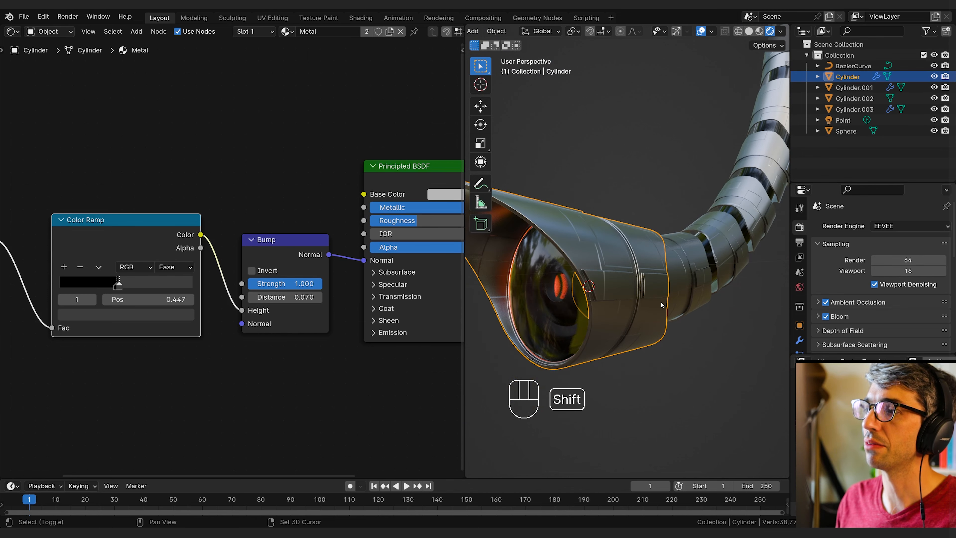
pyautogui.keyDown('shift'); pyautogui.moveTo(662, 305); pyautogui.dragTo(659, 337, button='middle'); pyautogui.keyUp('shift')
pyautogui.scroll(-1, 659, 337)
pyautogui.scroll(-2, 341, 433)
# Add a second Color Ramp node above the bump nodes in the Metal material
pyautogui.moveTo(383, 381); pyautogui.dragTo(401, 343, button='middle')
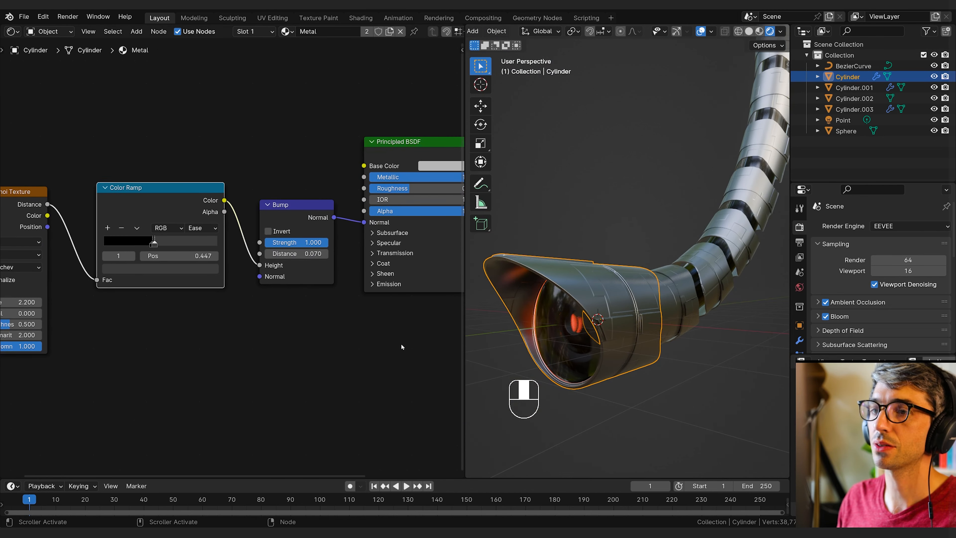
pyautogui.moveTo(388, 344); pyautogui.dragTo(327, 342)
pyautogui.scroll(-1, 360, 303)
pyautogui.moveTo(363, 302); pyautogui.dragTo(361, 309, button='middle')
pyautogui.scroll(5, 264, 212)
pyautogui.click(261, 207)
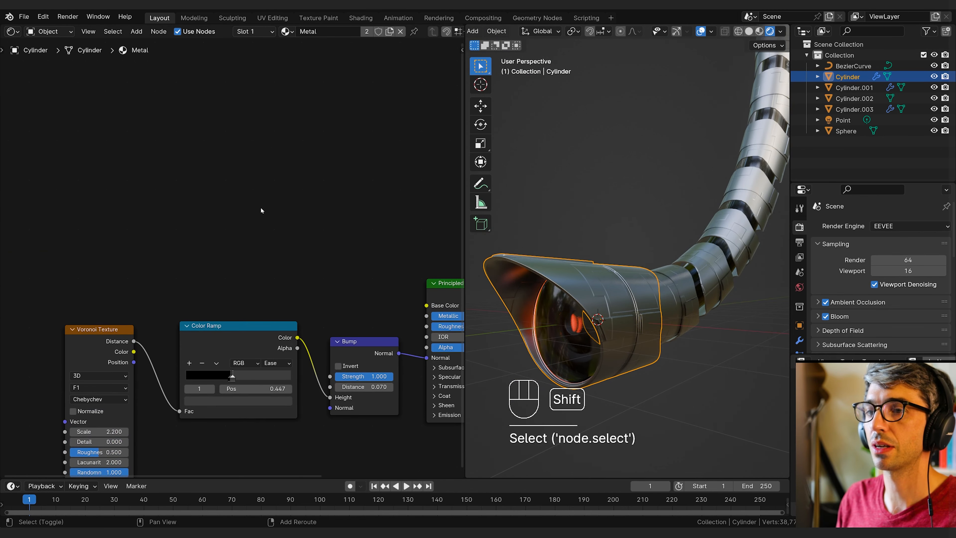
pyautogui.hotkey('shift', 'a')
pyautogui.write('c')
pyautogui.press('Return')
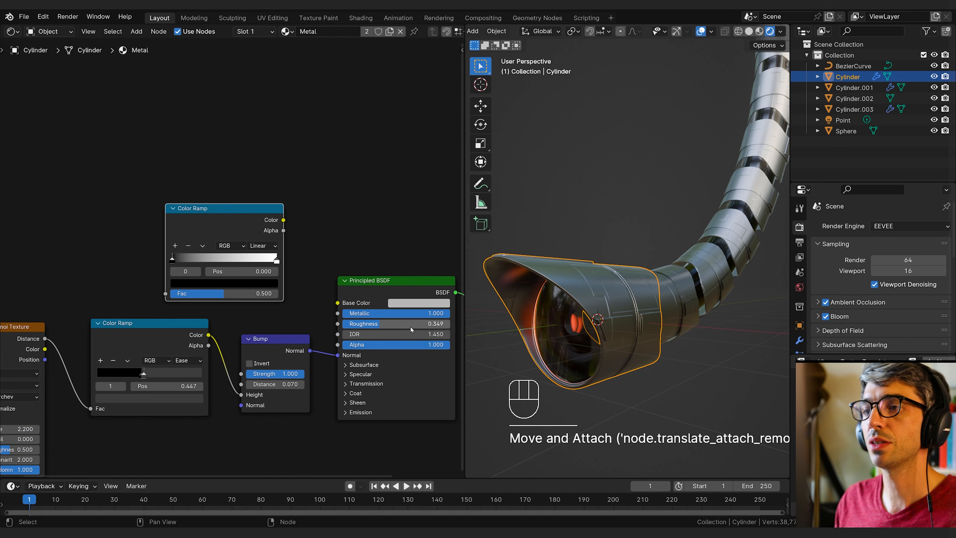
pyautogui.press('Escape')
# Set both stops of the new Color Ramp to a grey with Value 0.349, matching the material's Roughness
pyautogui.click(172, 262)
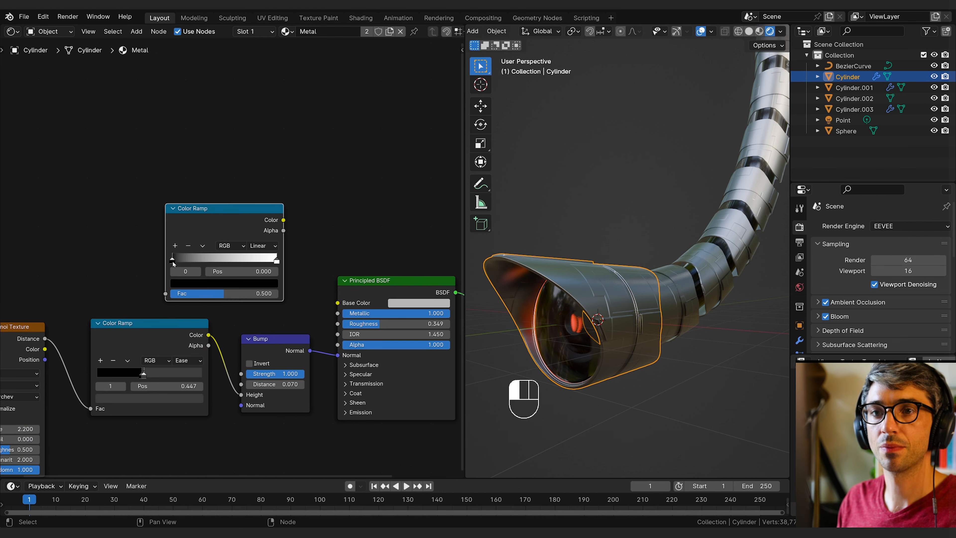
pyautogui.click(210, 284)
pyautogui.press('Return')
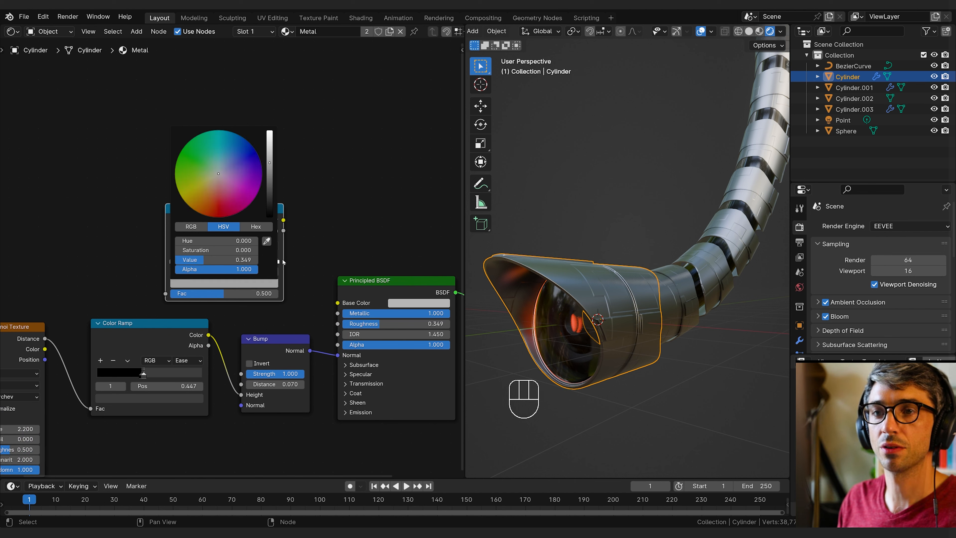
pyautogui.click(278, 262)
pyautogui.click(262, 286)
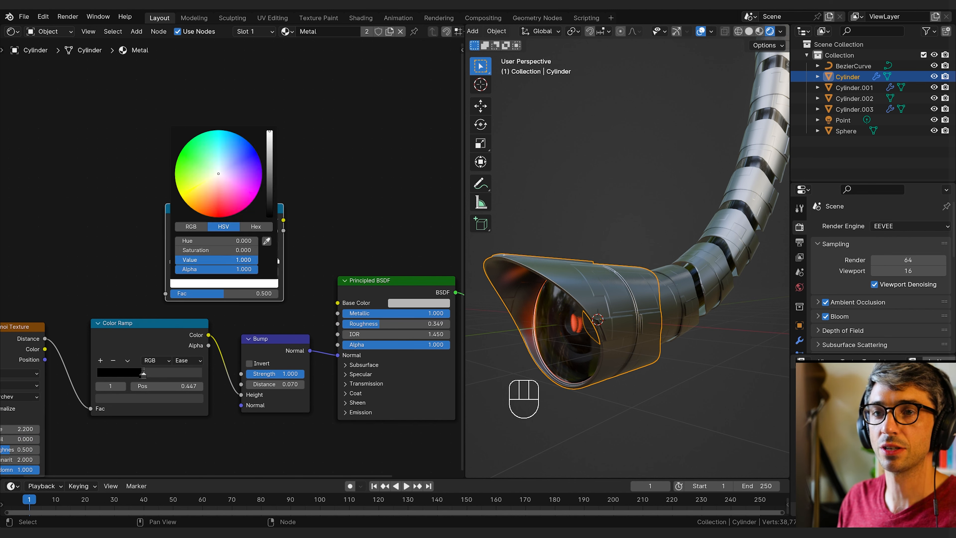
pyautogui.hotkey('ctrl', 'v')
pyautogui.click(236, 214)
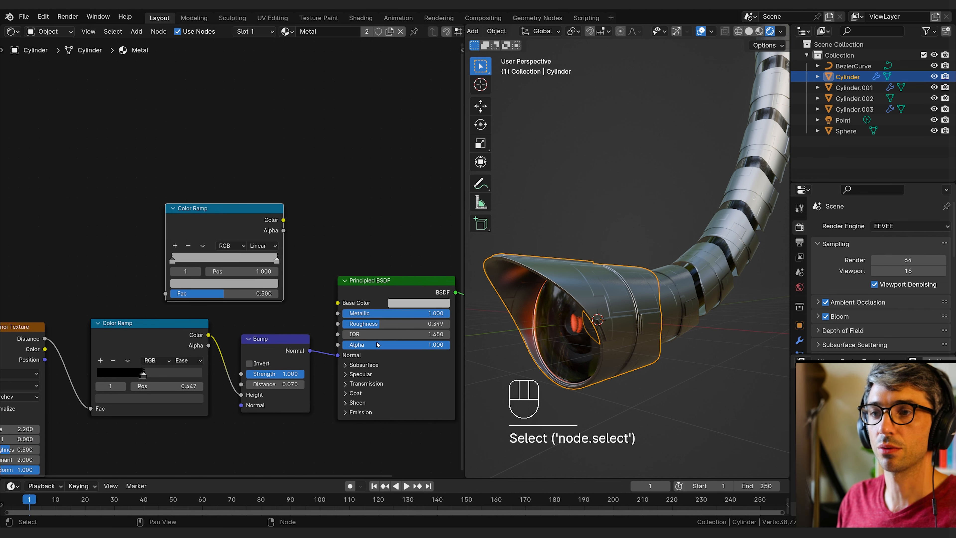
# Add a Musgrave Texture node and link its Height output to the new Color Ramp's Fac input
pyautogui.moveTo(299, 237); pyautogui.dragTo(390, 246, button='middle')
pyautogui.click(189, 244)
pyautogui.hotkey('shift', 'a')
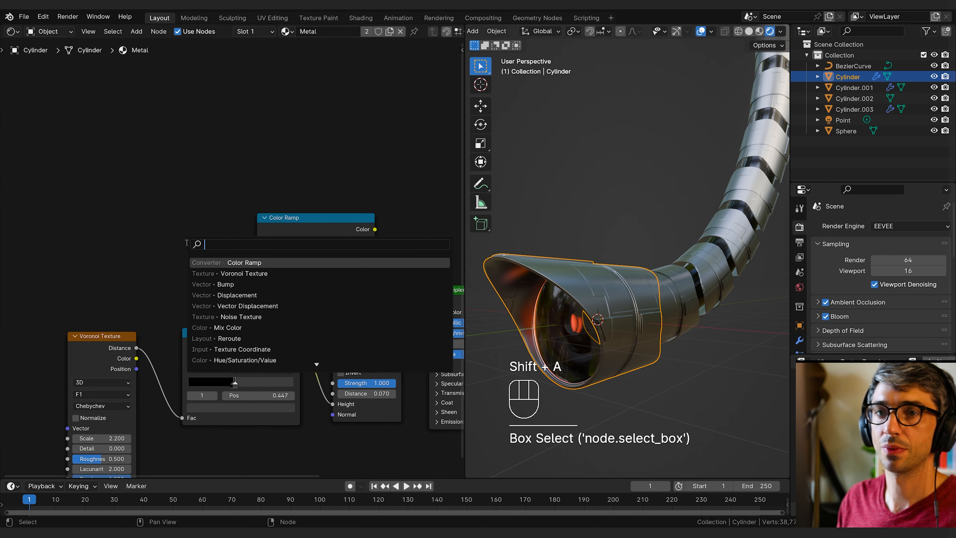
pyautogui.write('mus')
pyautogui.press('Return')
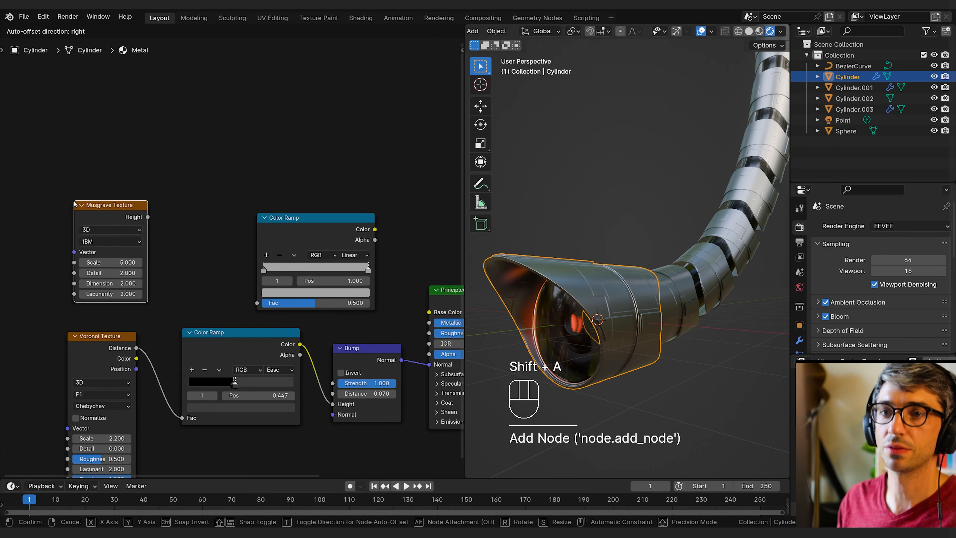
pyautogui.click(147, 217)
pyautogui.moveTo(148, 217); pyautogui.dragTo(258, 303)
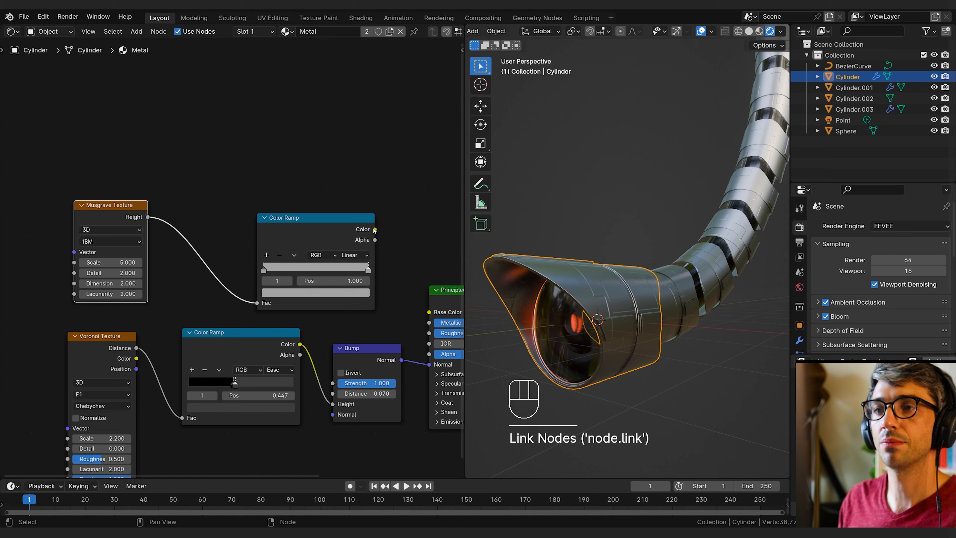
# Link the new Color Ramp's Color output to the Principled BSDF Roughness and set one stop's Value to 0.508
pyautogui.moveTo(375, 230); pyautogui.dragTo(429, 333)
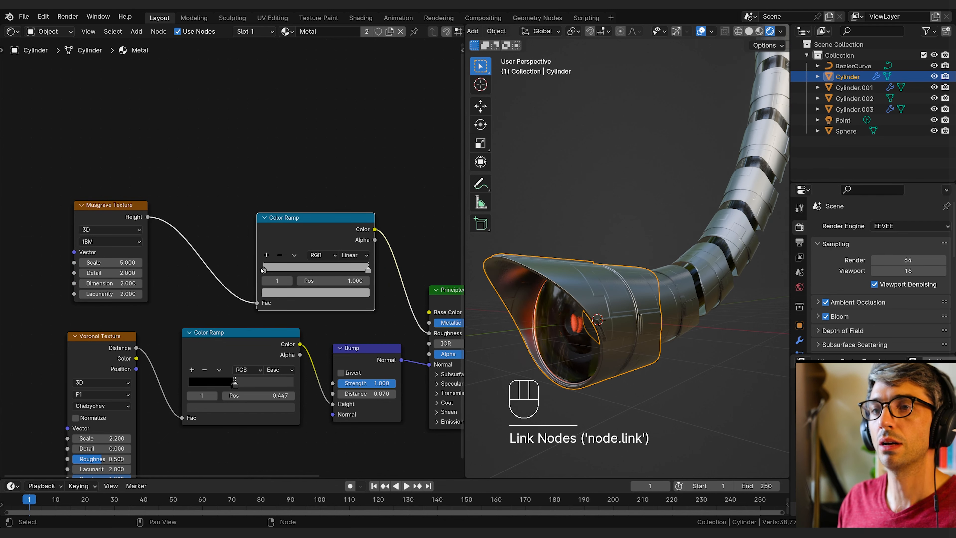
pyautogui.click(277, 293)
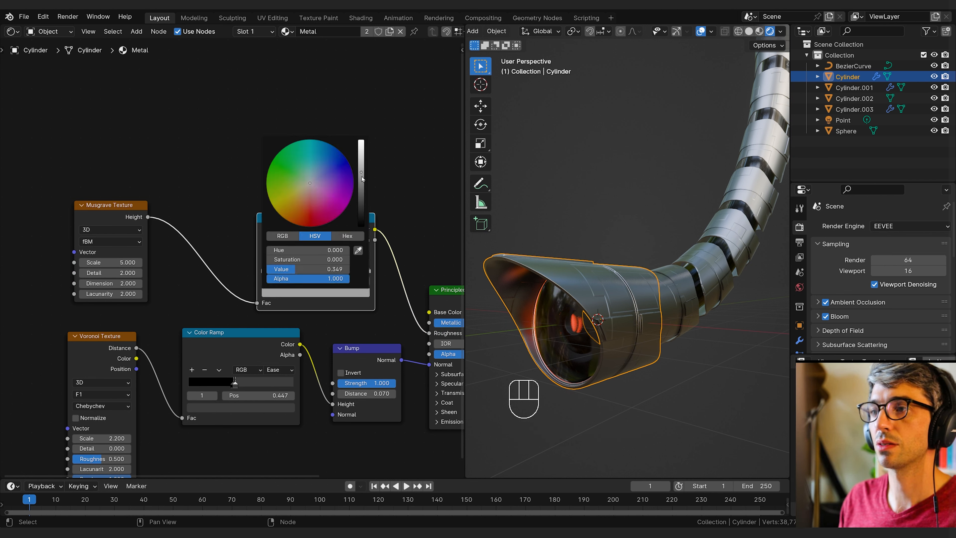
pyautogui.moveTo(361, 174); pyautogui.dragTo(363, 162)
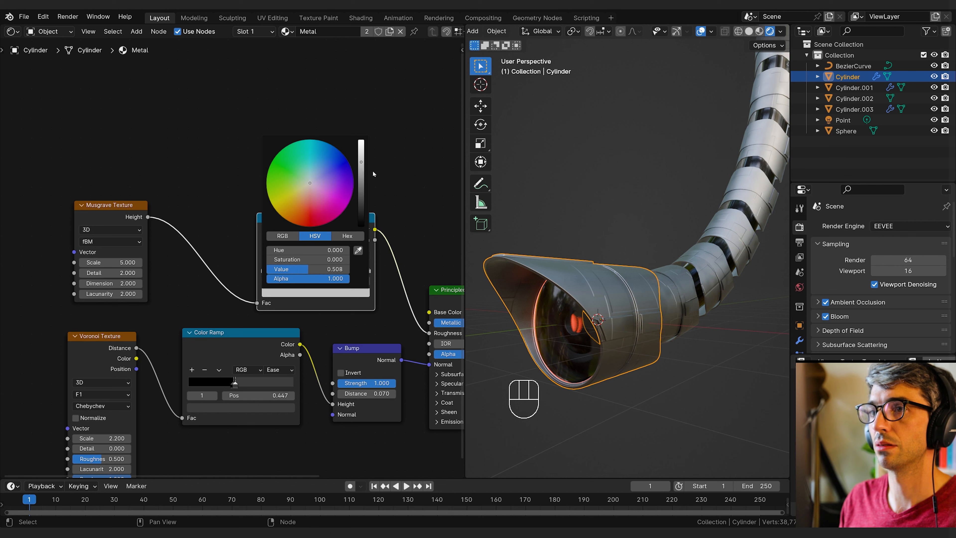
# Set the Musgrave Texture that drives the roughness to Scale 1.500, Detail 4.500 and Dimension 0.300
pyautogui.moveTo(392, 227); pyautogui.dragTo(403, 225, button='middle')
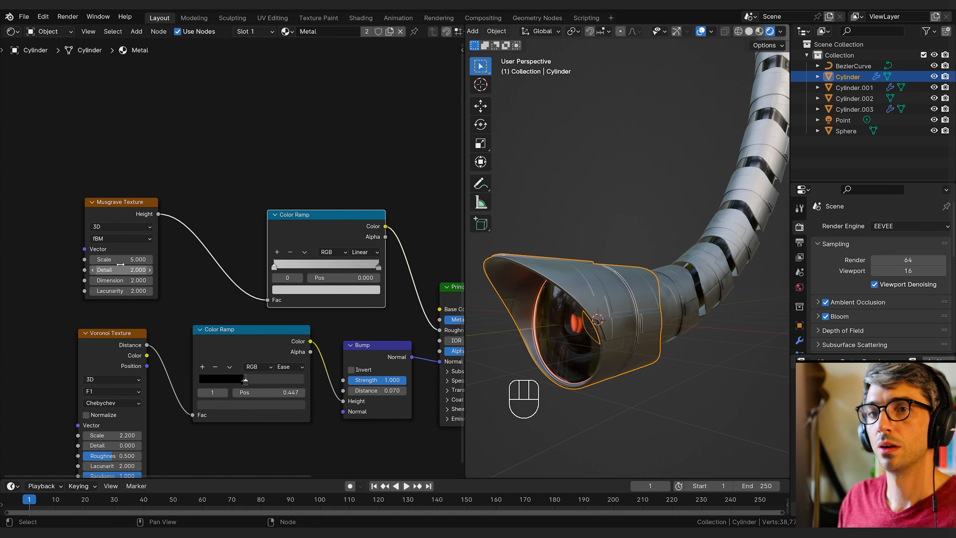
pyautogui.moveTo(120, 259); pyautogui.dragTo(133, 259)
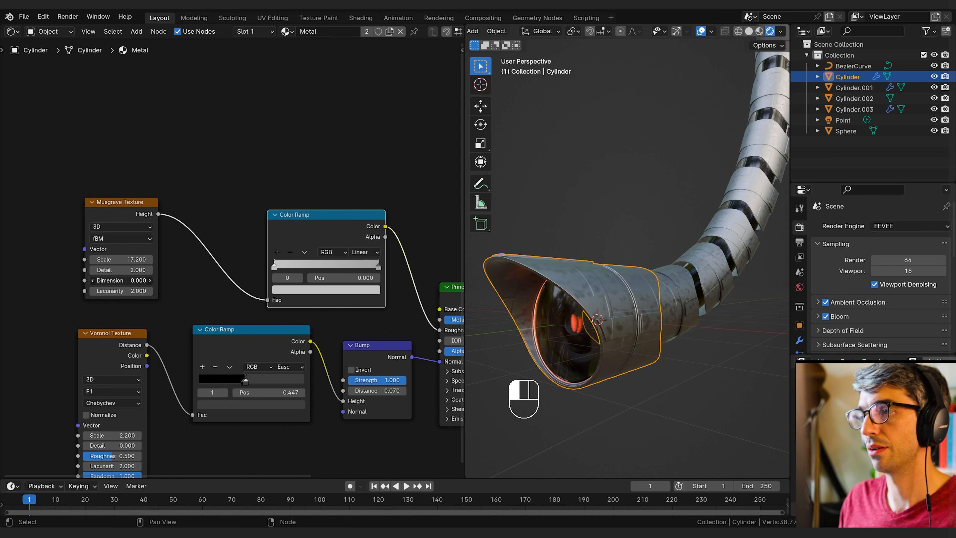
pyautogui.moveTo(121, 281); pyautogui.dragTo(116, 259)
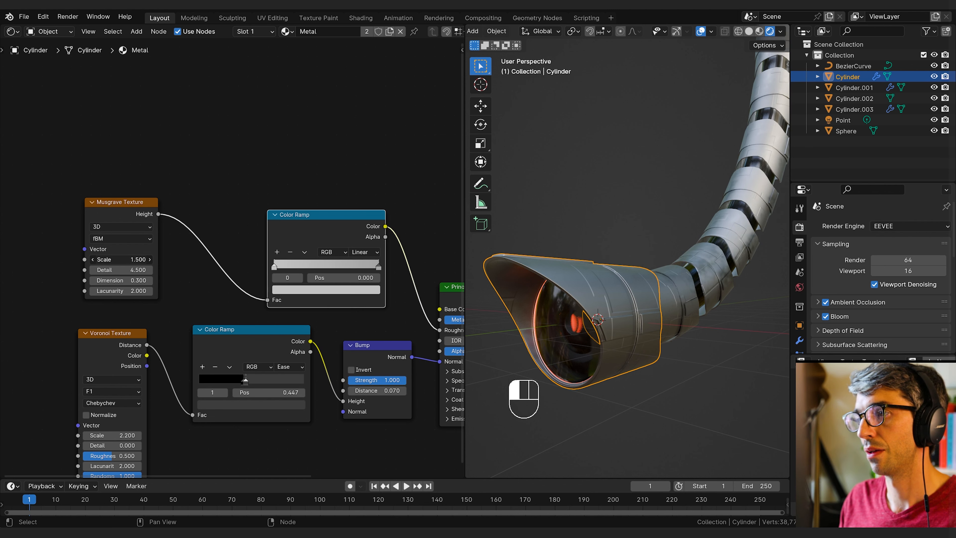
# Switch the viewport lighting to the dark studio HDRI, set World Opacity to 1.000 and rotate the environment
pyautogui.click(781, 32)
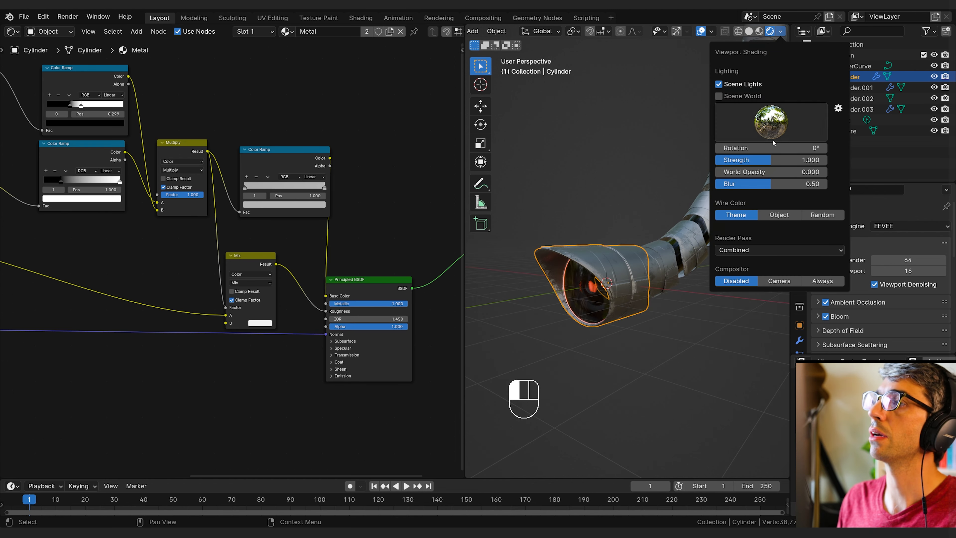
pyautogui.moveTo(758, 172); pyautogui.dragTo(825, 172)
pyautogui.click(736, 129)
pyautogui.click(748, 166)
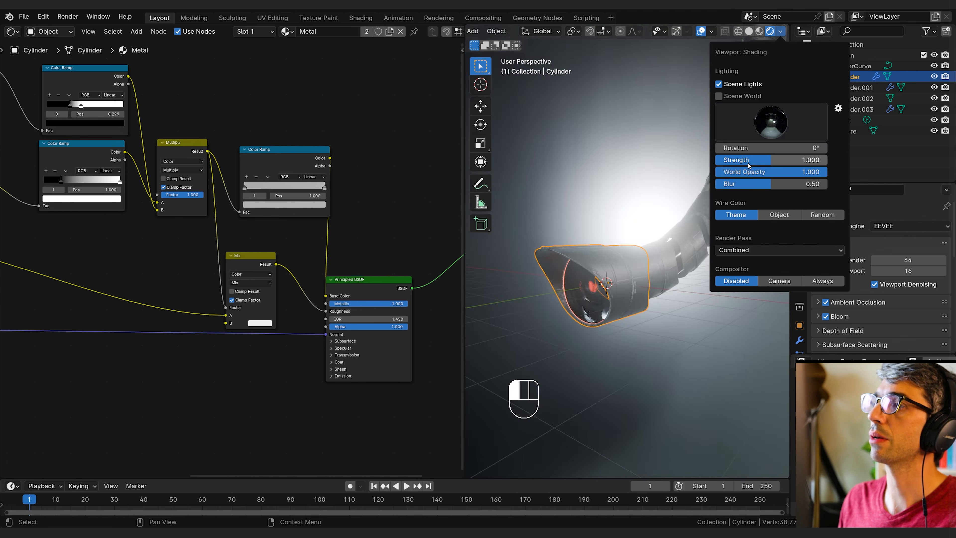
pyautogui.moveTo(750, 148); pyautogui.dragTo(787, 148)
pyautogui.keyDown('shift'); pyautogui.moveTo(557, 361); pyautogui.dragTo(621, 343, button='middle'); pyautogui.keyUp('shift')
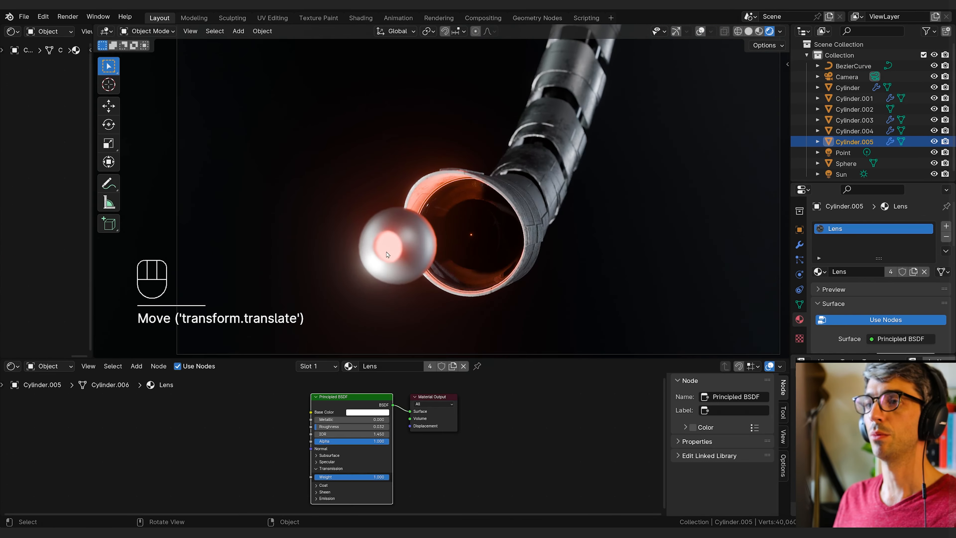
# Move the red point light inside the lamp head about -0.35 m along Y
pyautogui.click(377, 298)
pyautogui.press('g')
pyautogui.click(756, 253)
pyautogui.moveTo(587, 256); pyautogui.dragTo(640, 279, button='middle')
pyautogui.scroll(3, 644, 289)
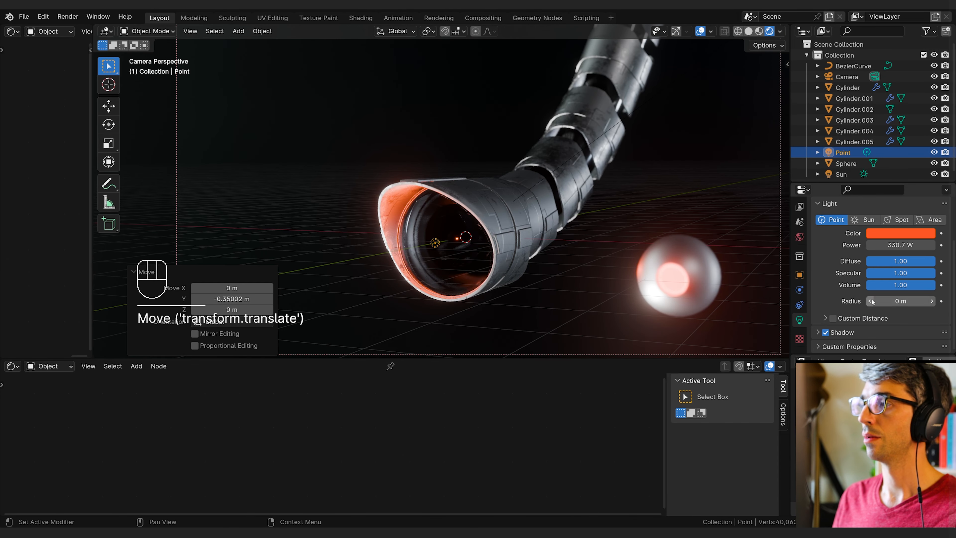
# Hide the bulb sphere in the viewport and disable it in renders
pyautogui.click(708, 301)
pyautogui.click(934, 163)
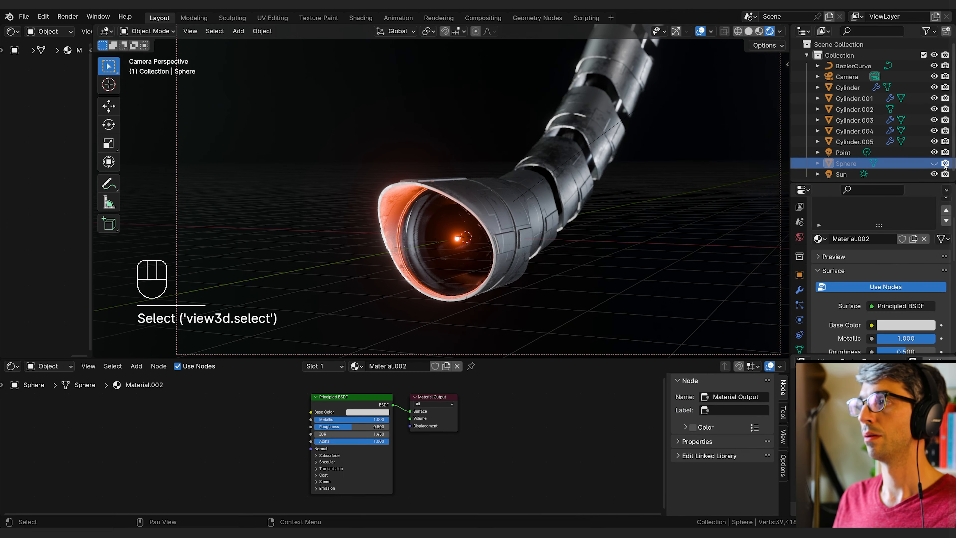
pyautogui.click(945, 164)
# Duplicate the metal lamp head in place and scale the copy uniformly to add a second shell layer
pyautogui.moveTo(571, 234)
pyautogui.mouseDown(button='middle')
pyautogui.moveTo(628, 255)
pyautogui.moveTo(620, 242)
pyautogui.moveTo(556, 235)
pyautogui.mouseUp(button='middle')
pyautogui.click(557, 235)
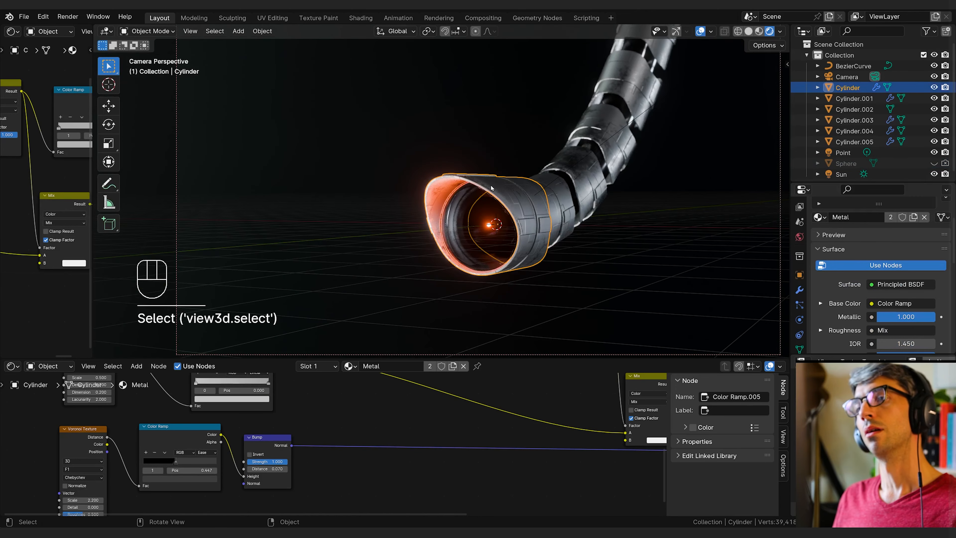
pyautogui.hotkey('shift', 'd')
pyautogui.rightClick(642, 248)
pyautogui.press('s')
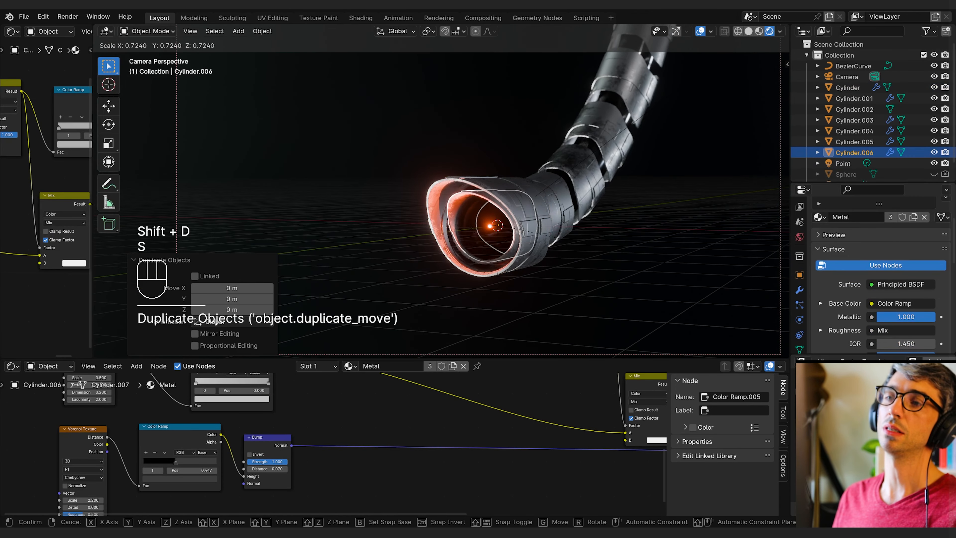
pyautogui.click(680, 228)
# Duplicate the shell layer in place, scale the copy by 1.203 and flatten it along global Y to about 0.59
pyautogui.moveTo(655, 249); pyautogui.dragTo(600, 265, button='middle')
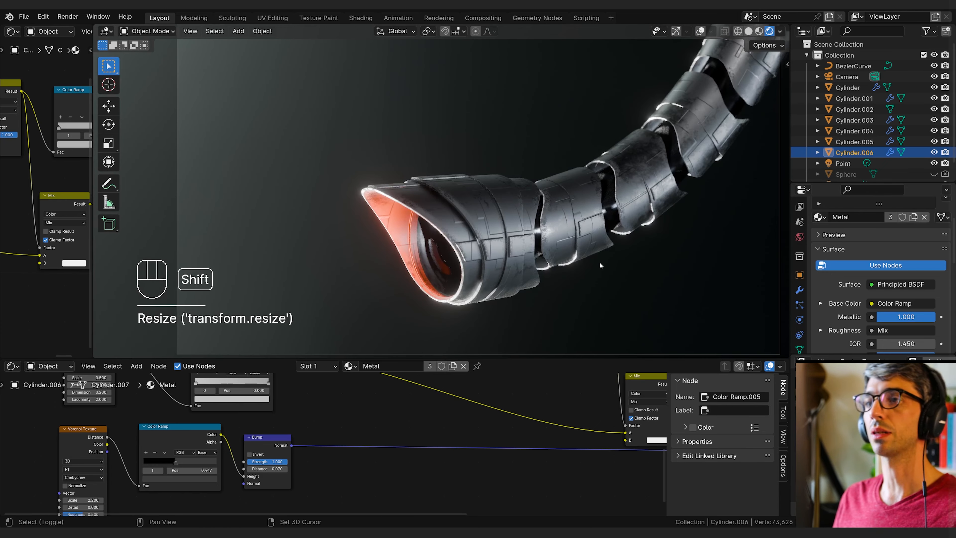
pyautogui.hotkey('shift', 'd')
pyautogui.rightClick(602, 264)
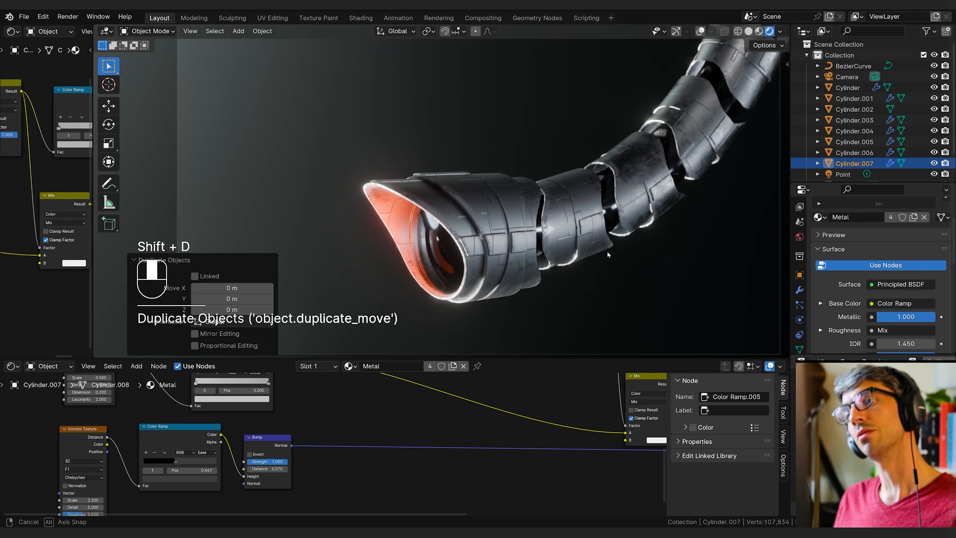
pyautogui.press('s')
pyautogui.click(636, 253)
pyautogui.press('s')
pyautogui.press('y')
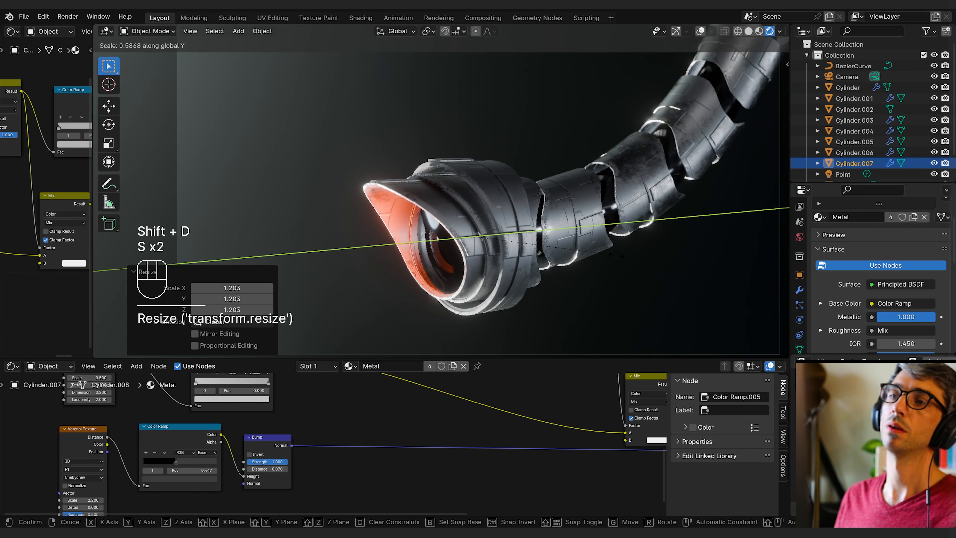
pyautogui.click(585, 246)
# Scale the tube's metal sleeve segment Cylinder.003 along global Y to about 0.90
pyautogui.moveTo(586, 247); pyautogui.dragTo(662, 248, button='middle')
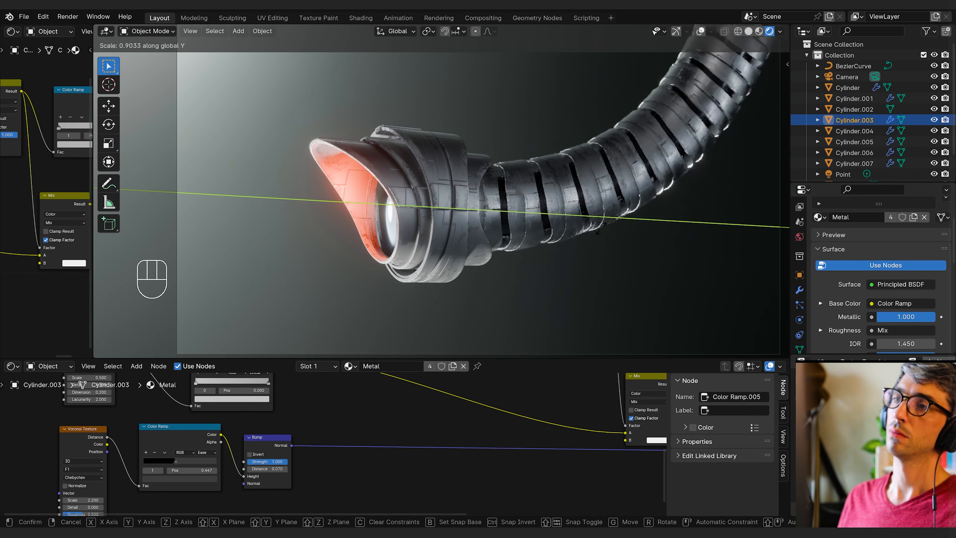
pyautogui.click(706, 253)
pyautogui.moveTo(706, 253); pyautogui.dragTo(644, 252, button='middle')
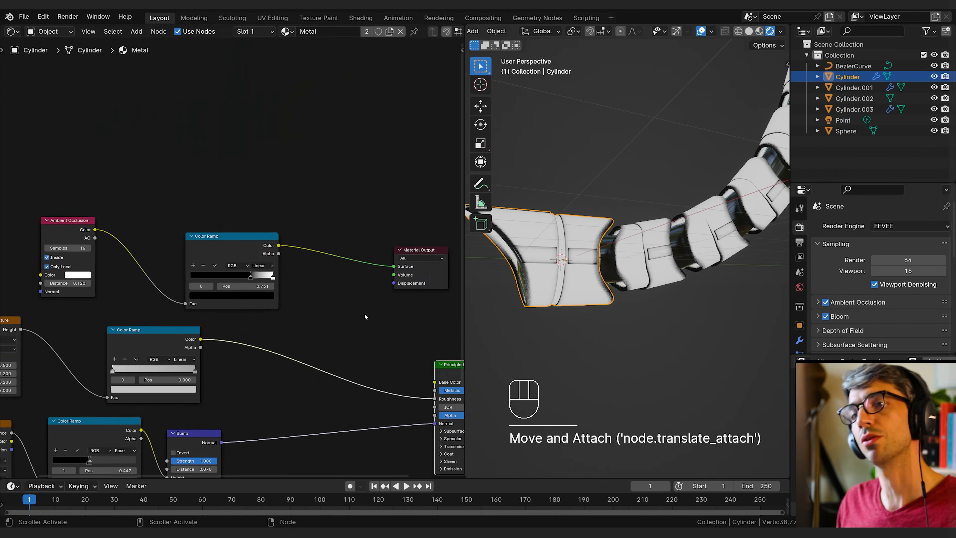
# Build an edge-wear mask for the Metal roughness from Ambient Occlusion, Invert Color and Mix nodes, multiplied by a Musgrave Texture through a Color Ramp
pyautogui.click(185, 143)
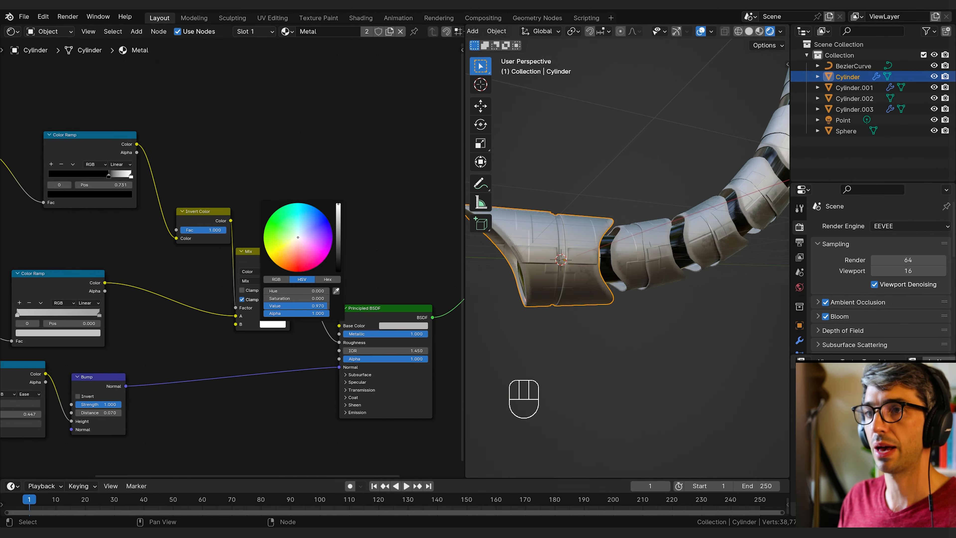
pyautogui.hotkey('shift', 'a')
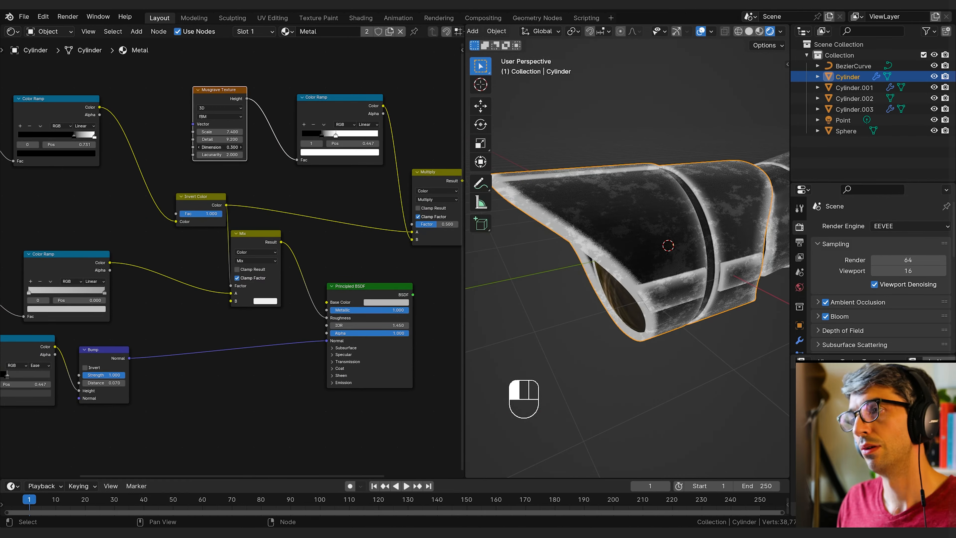
pyautogui.click(409, 110)
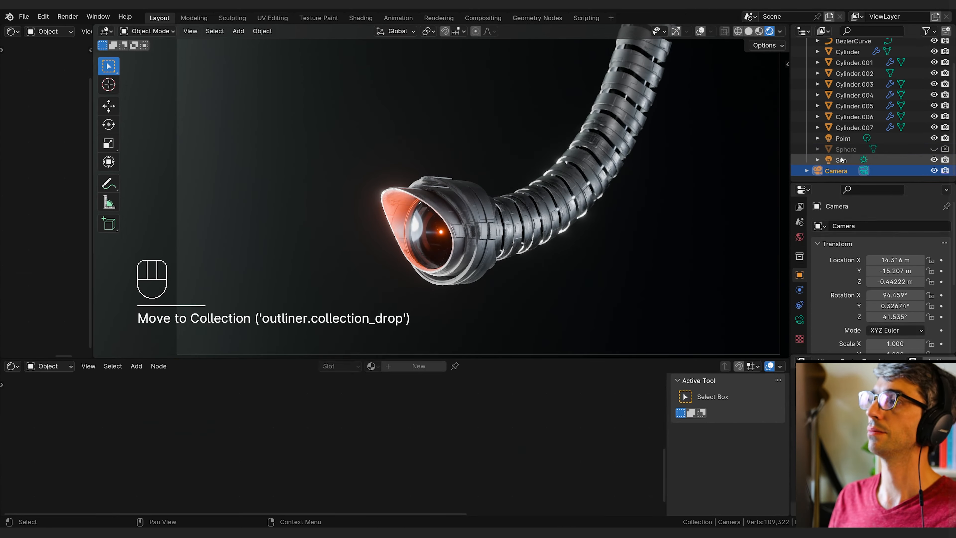
# Duplicate the complete lamp with its tube, then move and rotate the copies around the original in the camera view
pyautogui.hotkey('shift', 'd')
pyautogui.press('g')
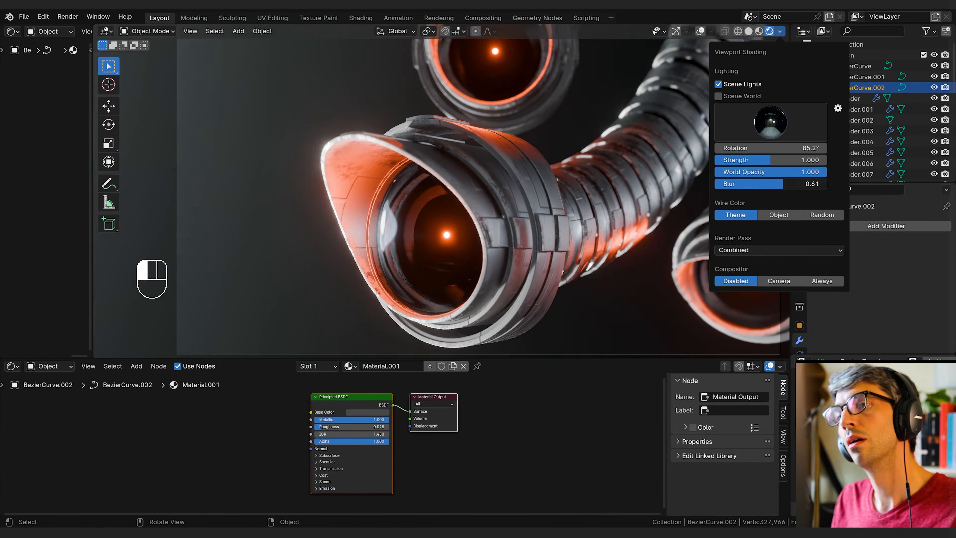
pyautogui.press('r')
pyautogui.press('r')
pyautogui.press('g')
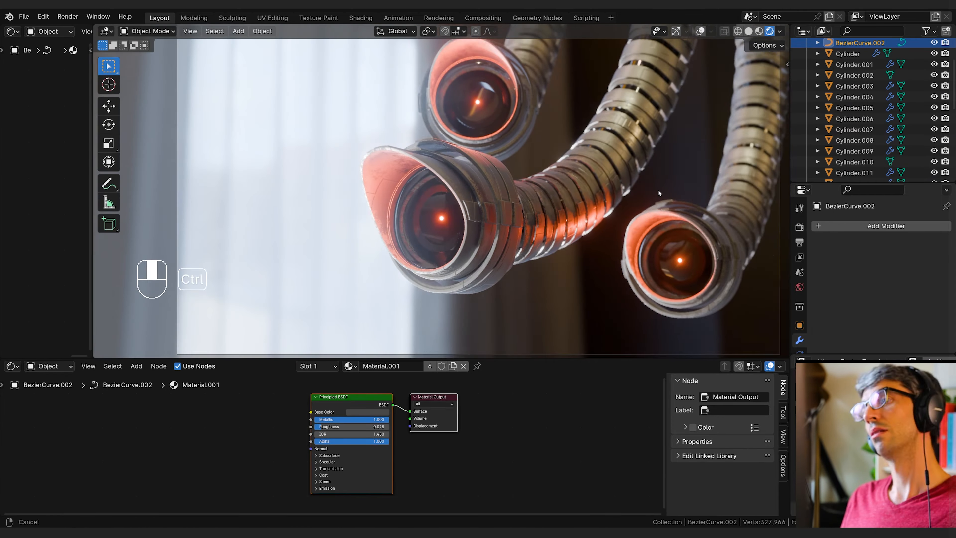
# Reposition the lamp copies within the frame and rotate the light blue Sun to relight them
pyautogui.click(658, 189)
pyautogui.press('g')
pyautogui.press('g')
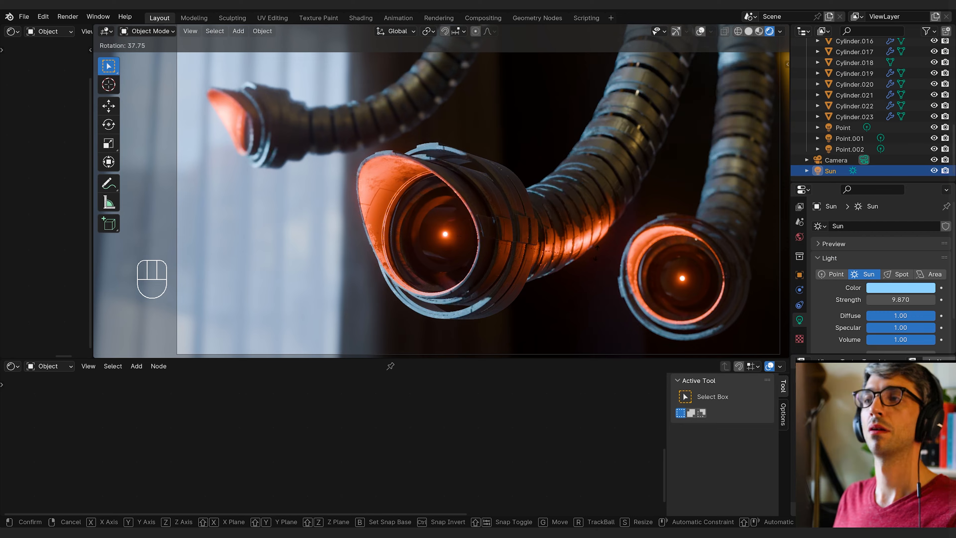
pyautogui.press('r')
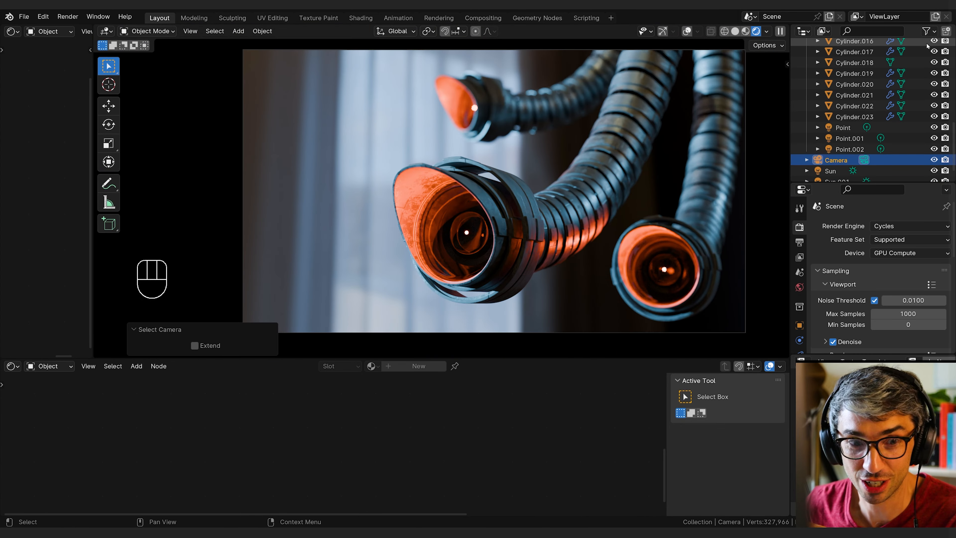